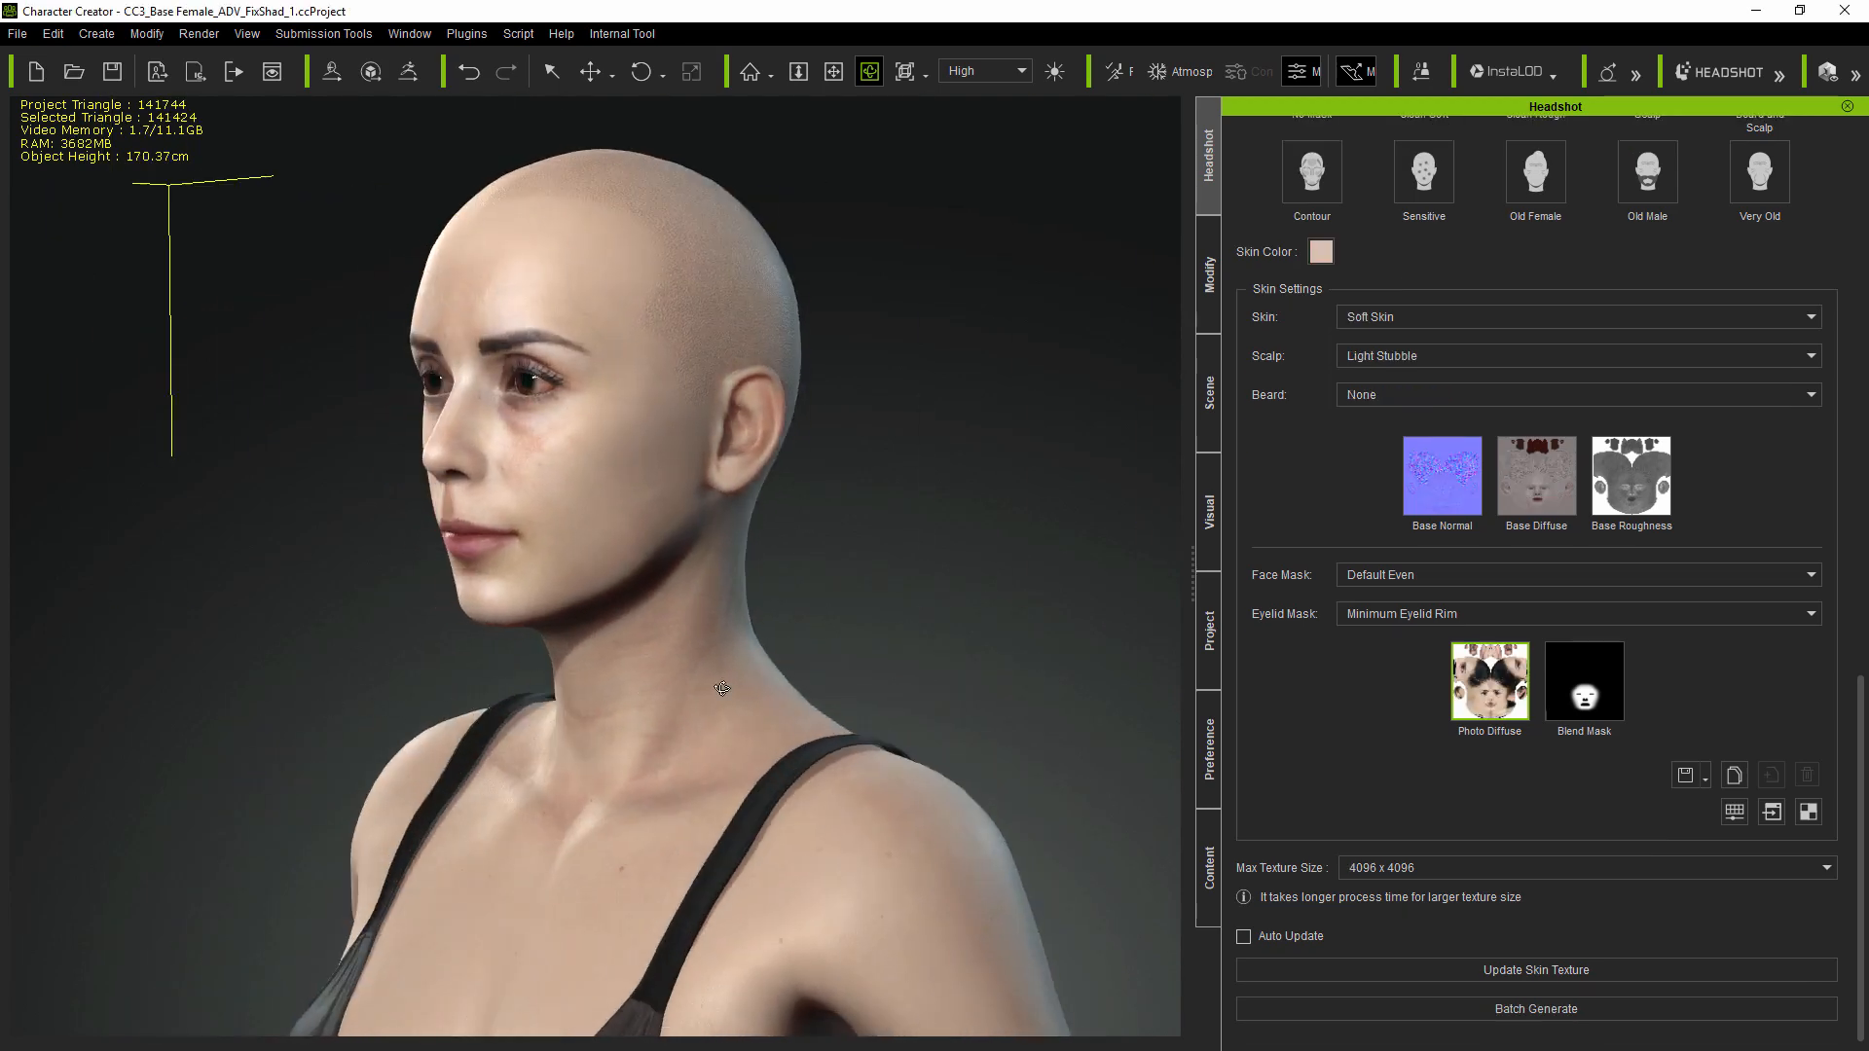
Step: Orbit and zoom around the bearded man, bald woman and other man to view all sides
left_click_drag(722, 689, 370, 655)
scroll(623, 584, "down", 6)
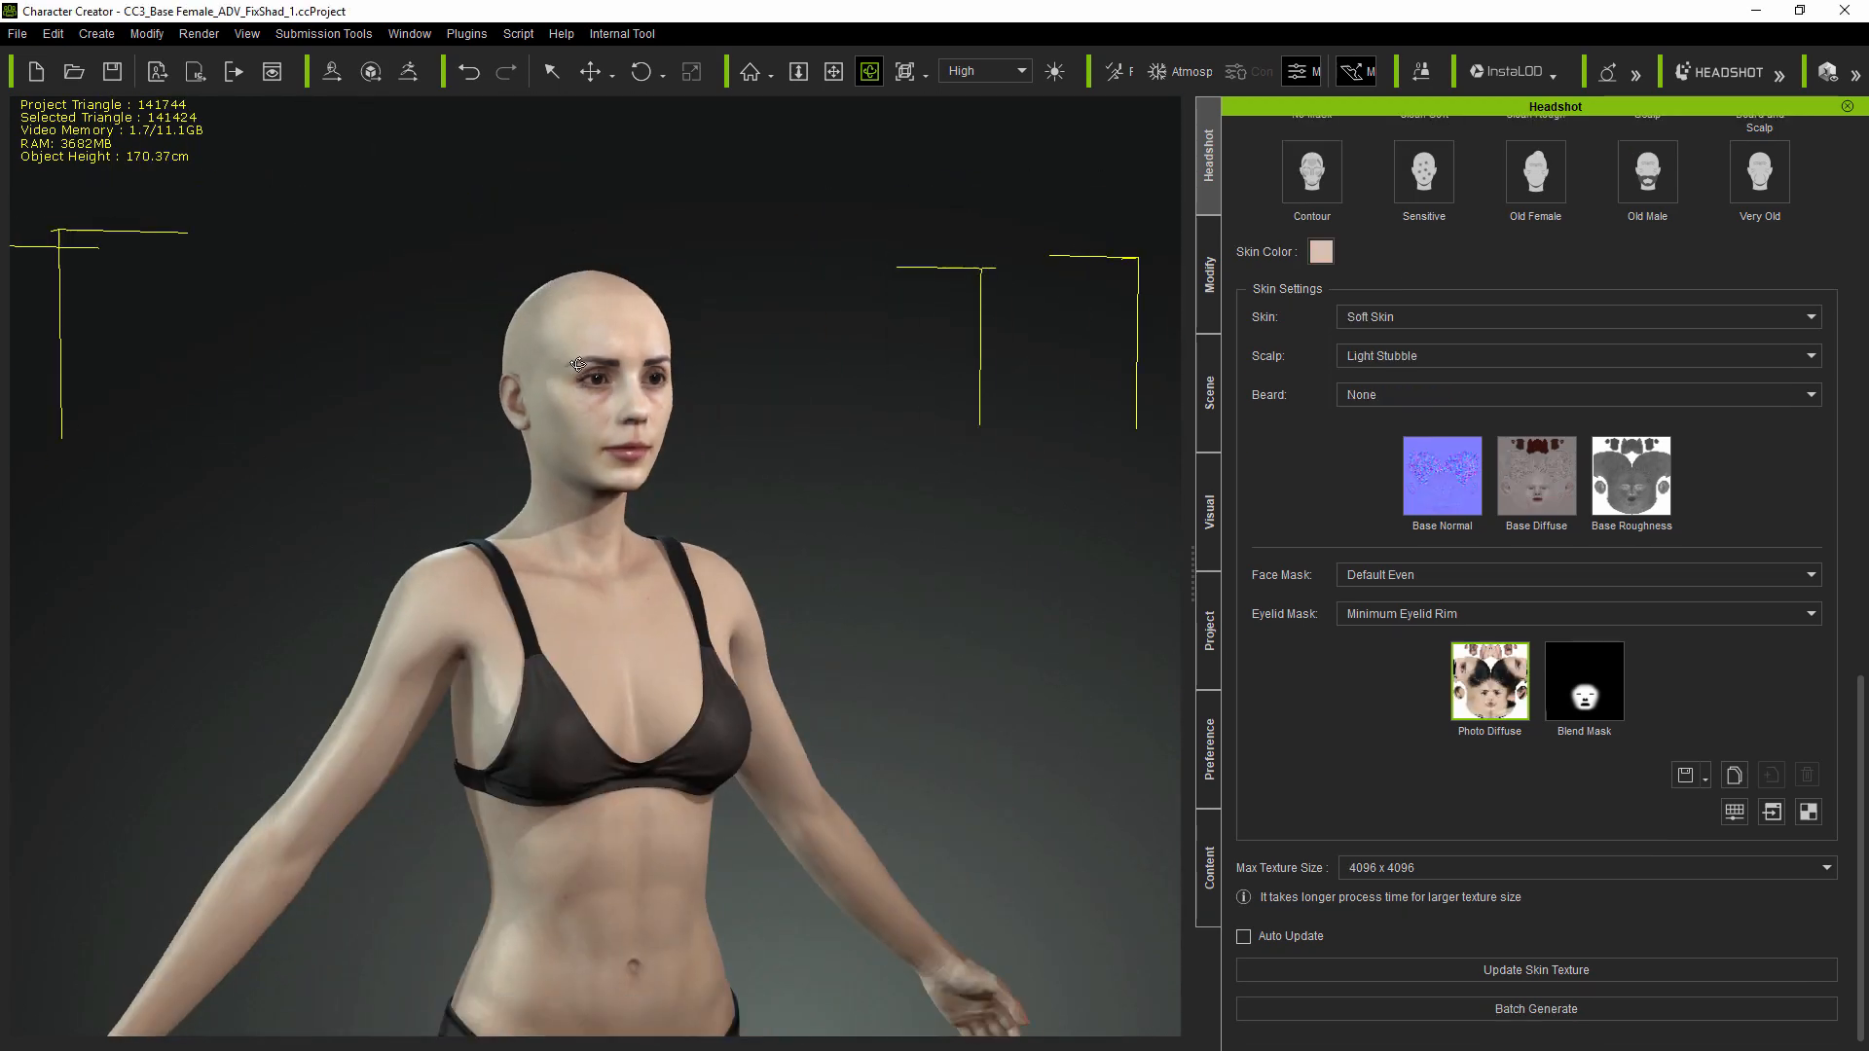
middle_click_drag(906, 513, 747, 480)
right_click_drag(1057, 490, 715, 611)
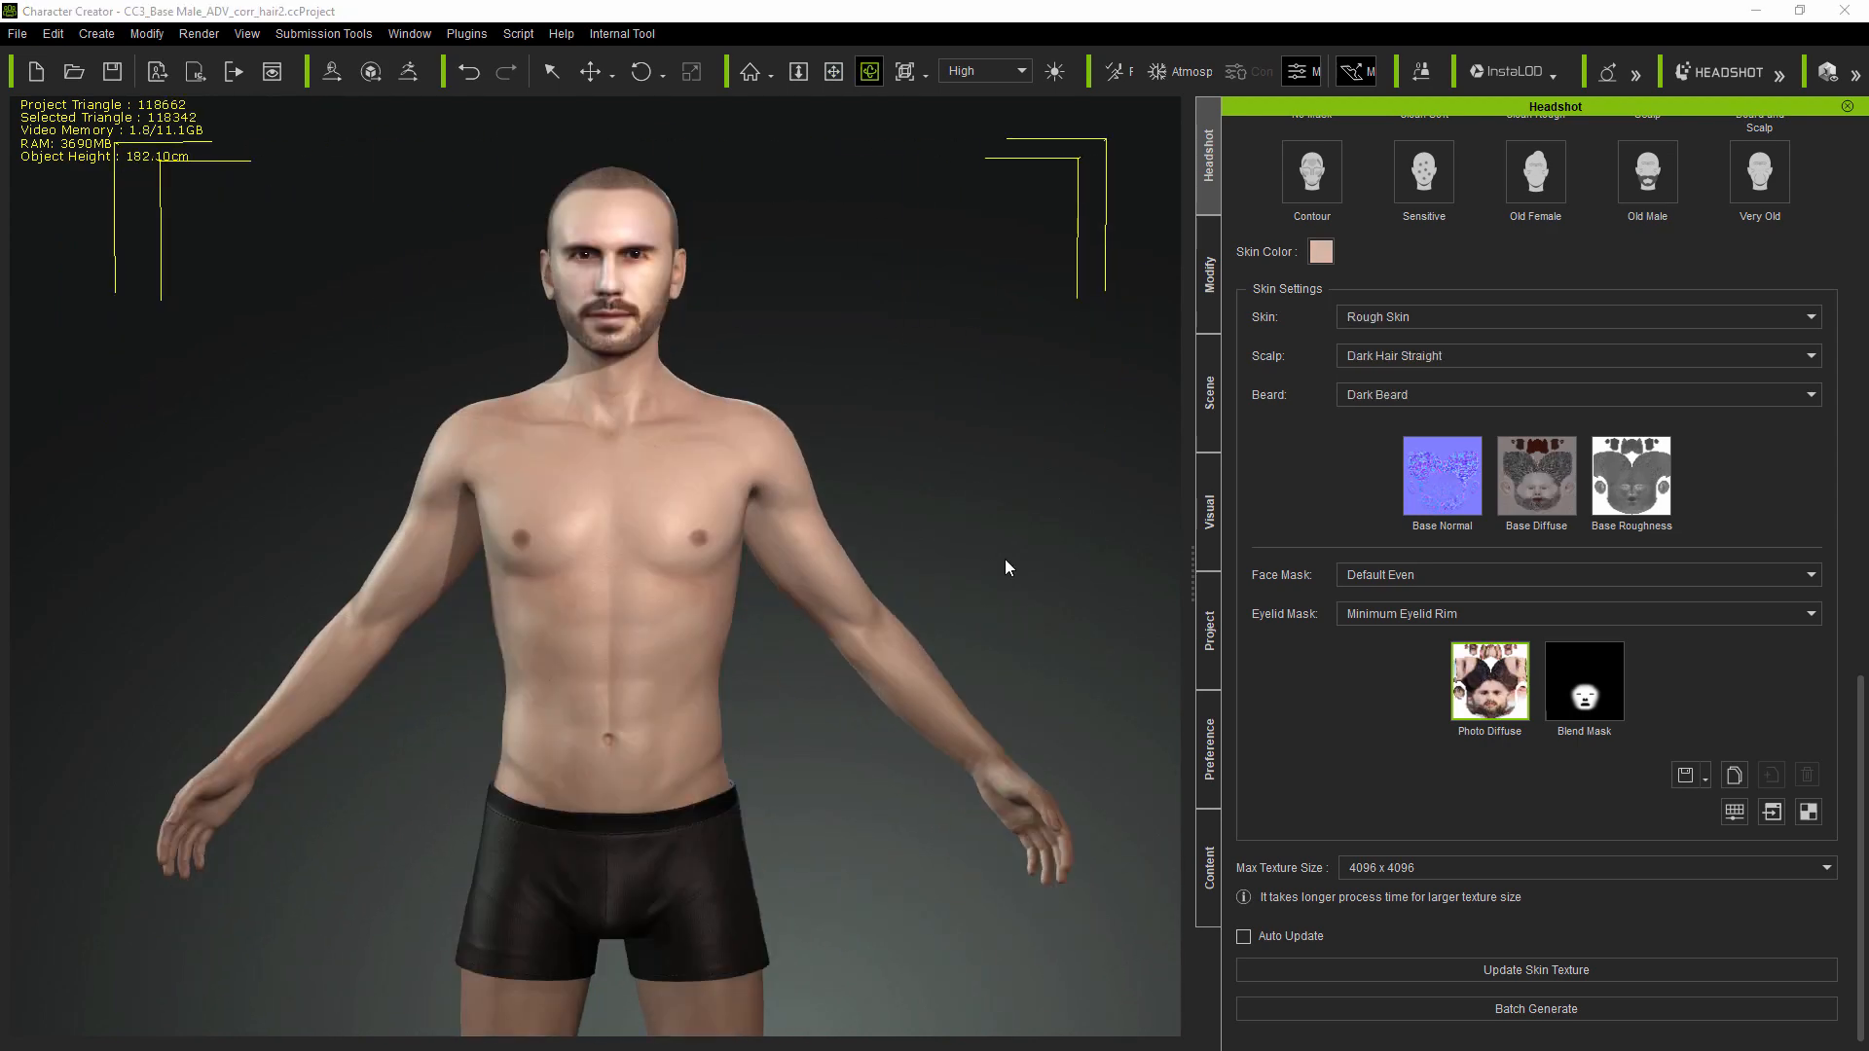
right_click_drag(1008, 568, 136, 612)
right_click_drag(1000, 634, 560, 647)
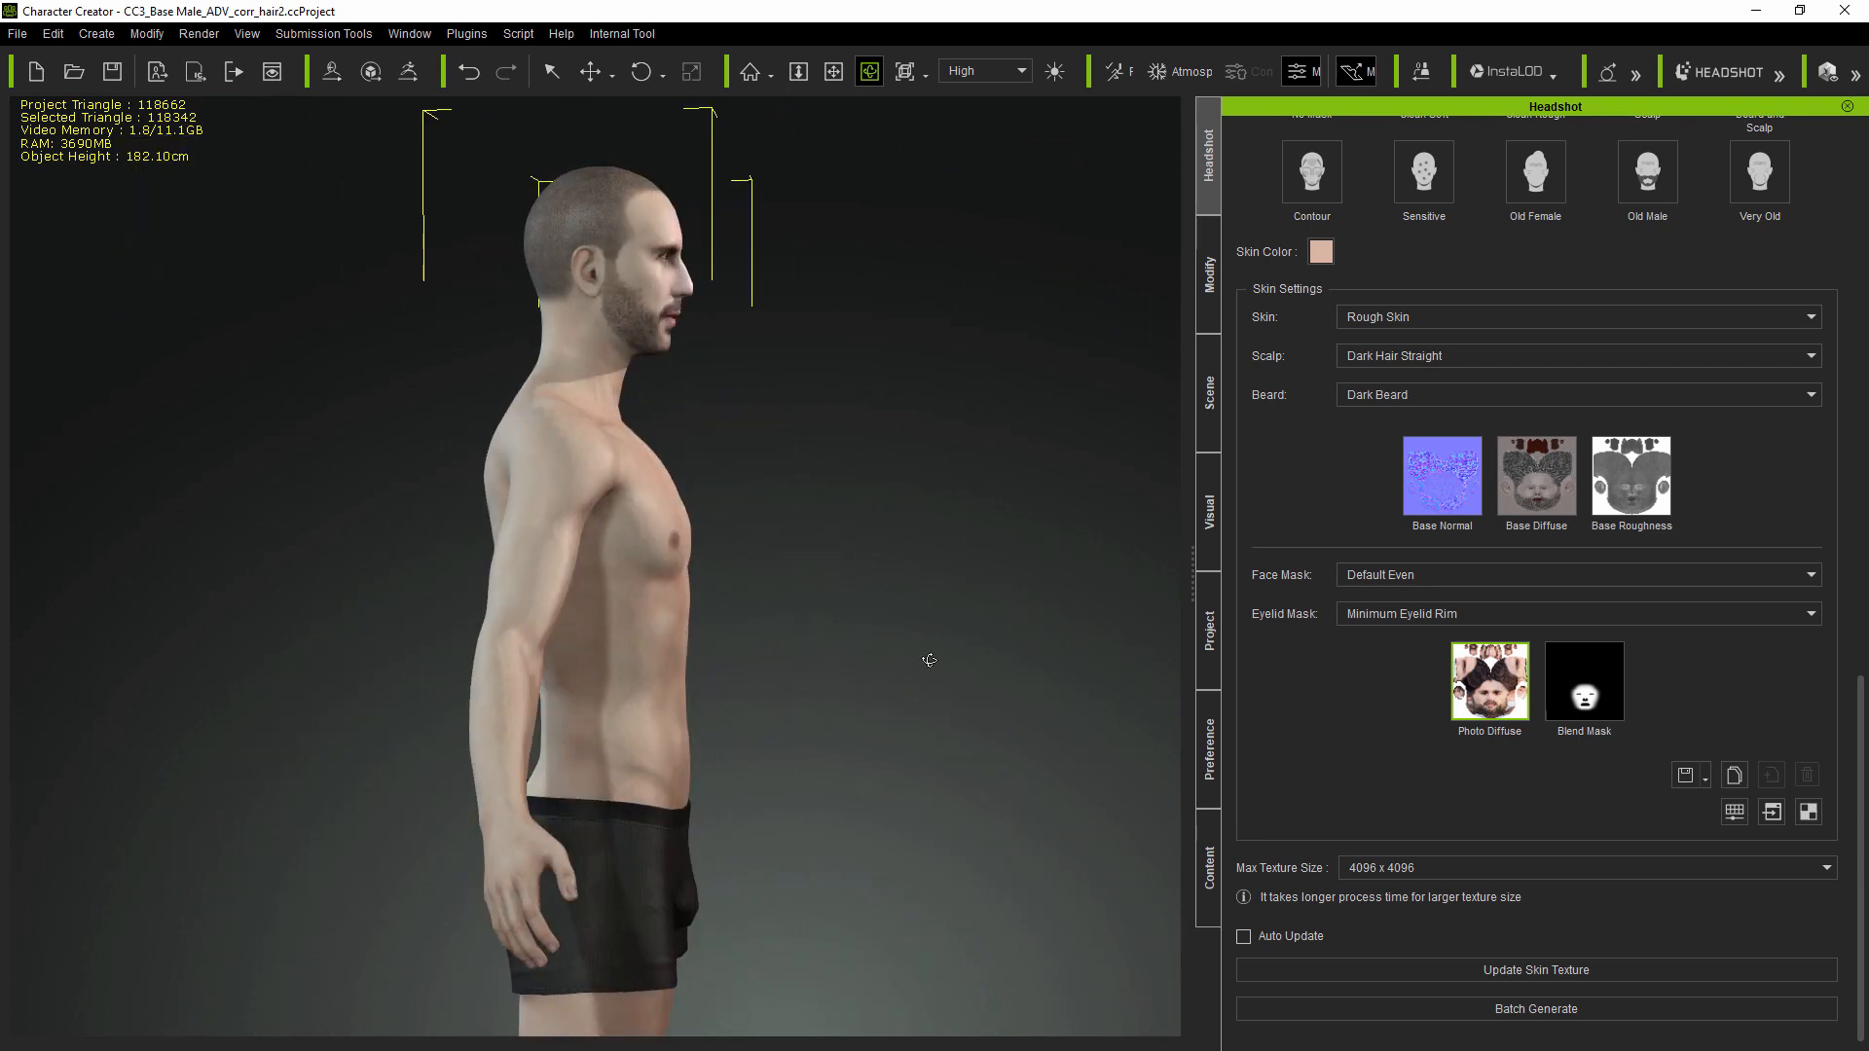
right_click_drag(930, 659, 443, 657)
scroll(619, 218, "up", 1)
scroll(618, 218, "up", 6)
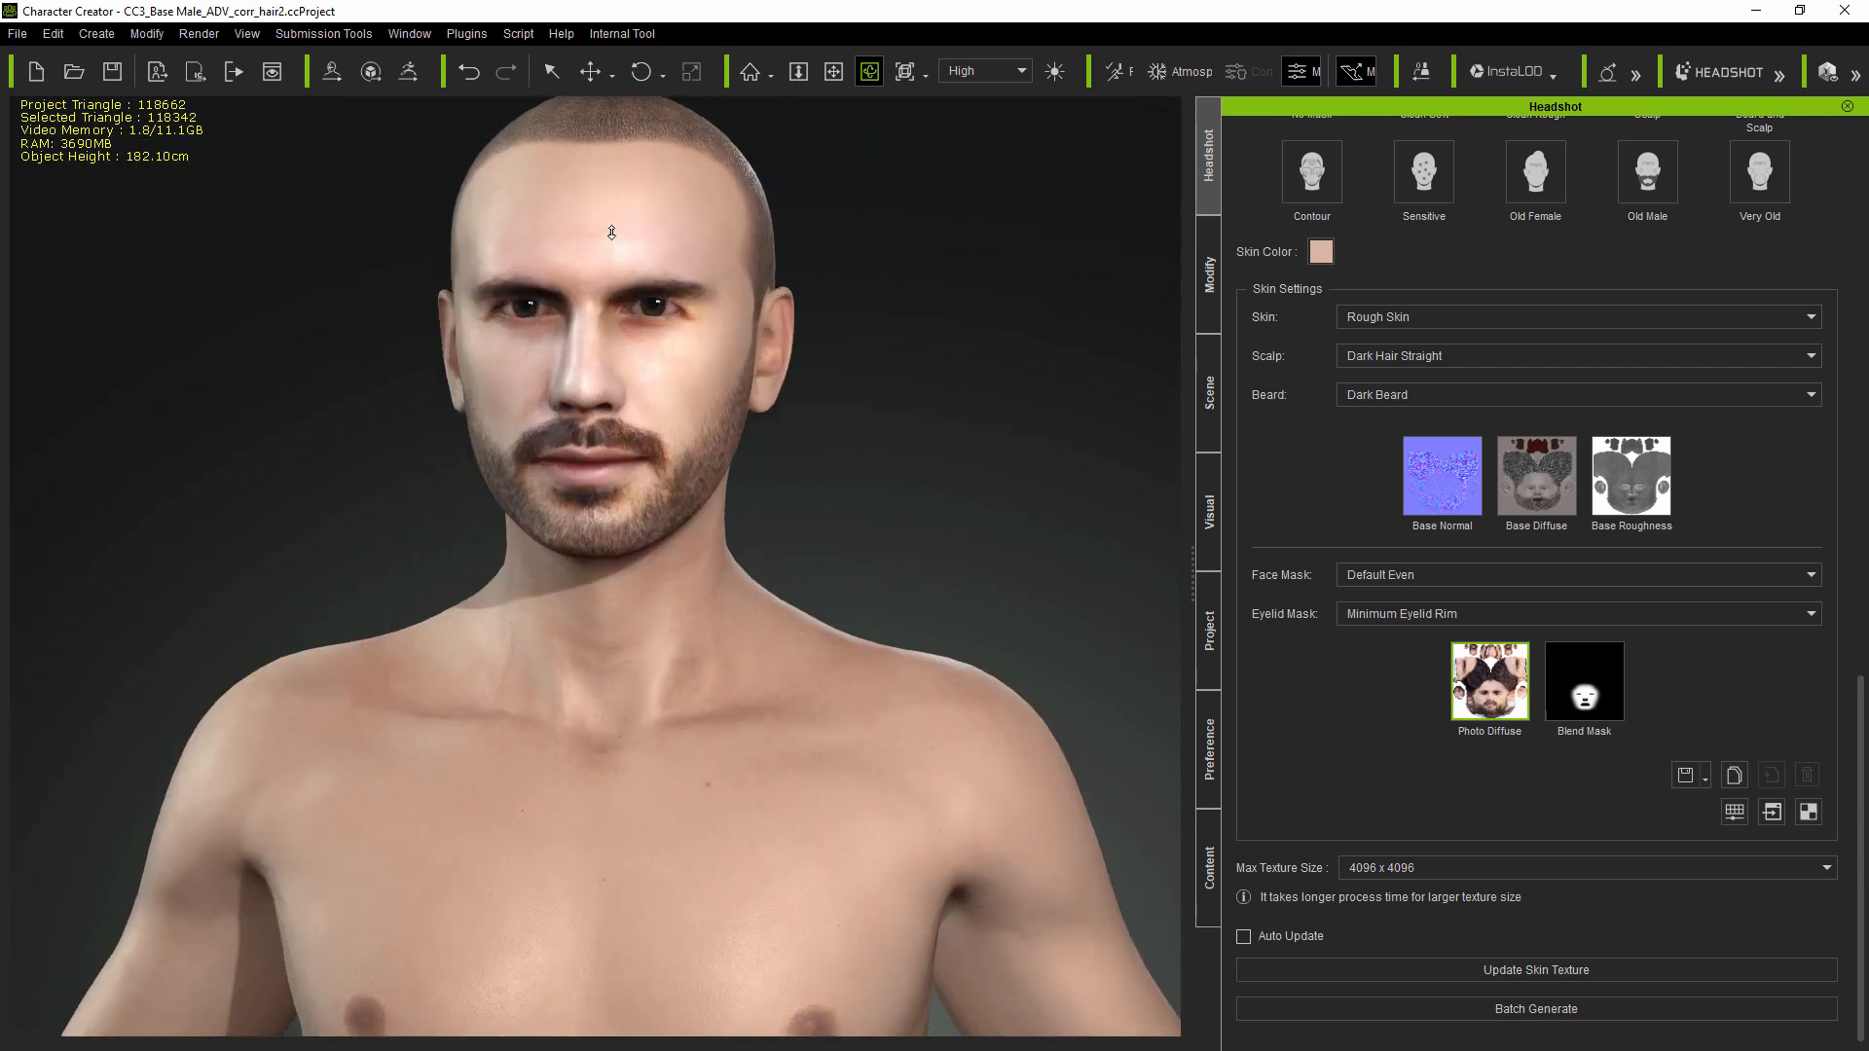
Step: Orbit the bald CC3_Base Female avatar through profile and back, then frame her full body
right_click_drag(615, 502, 349, 690)
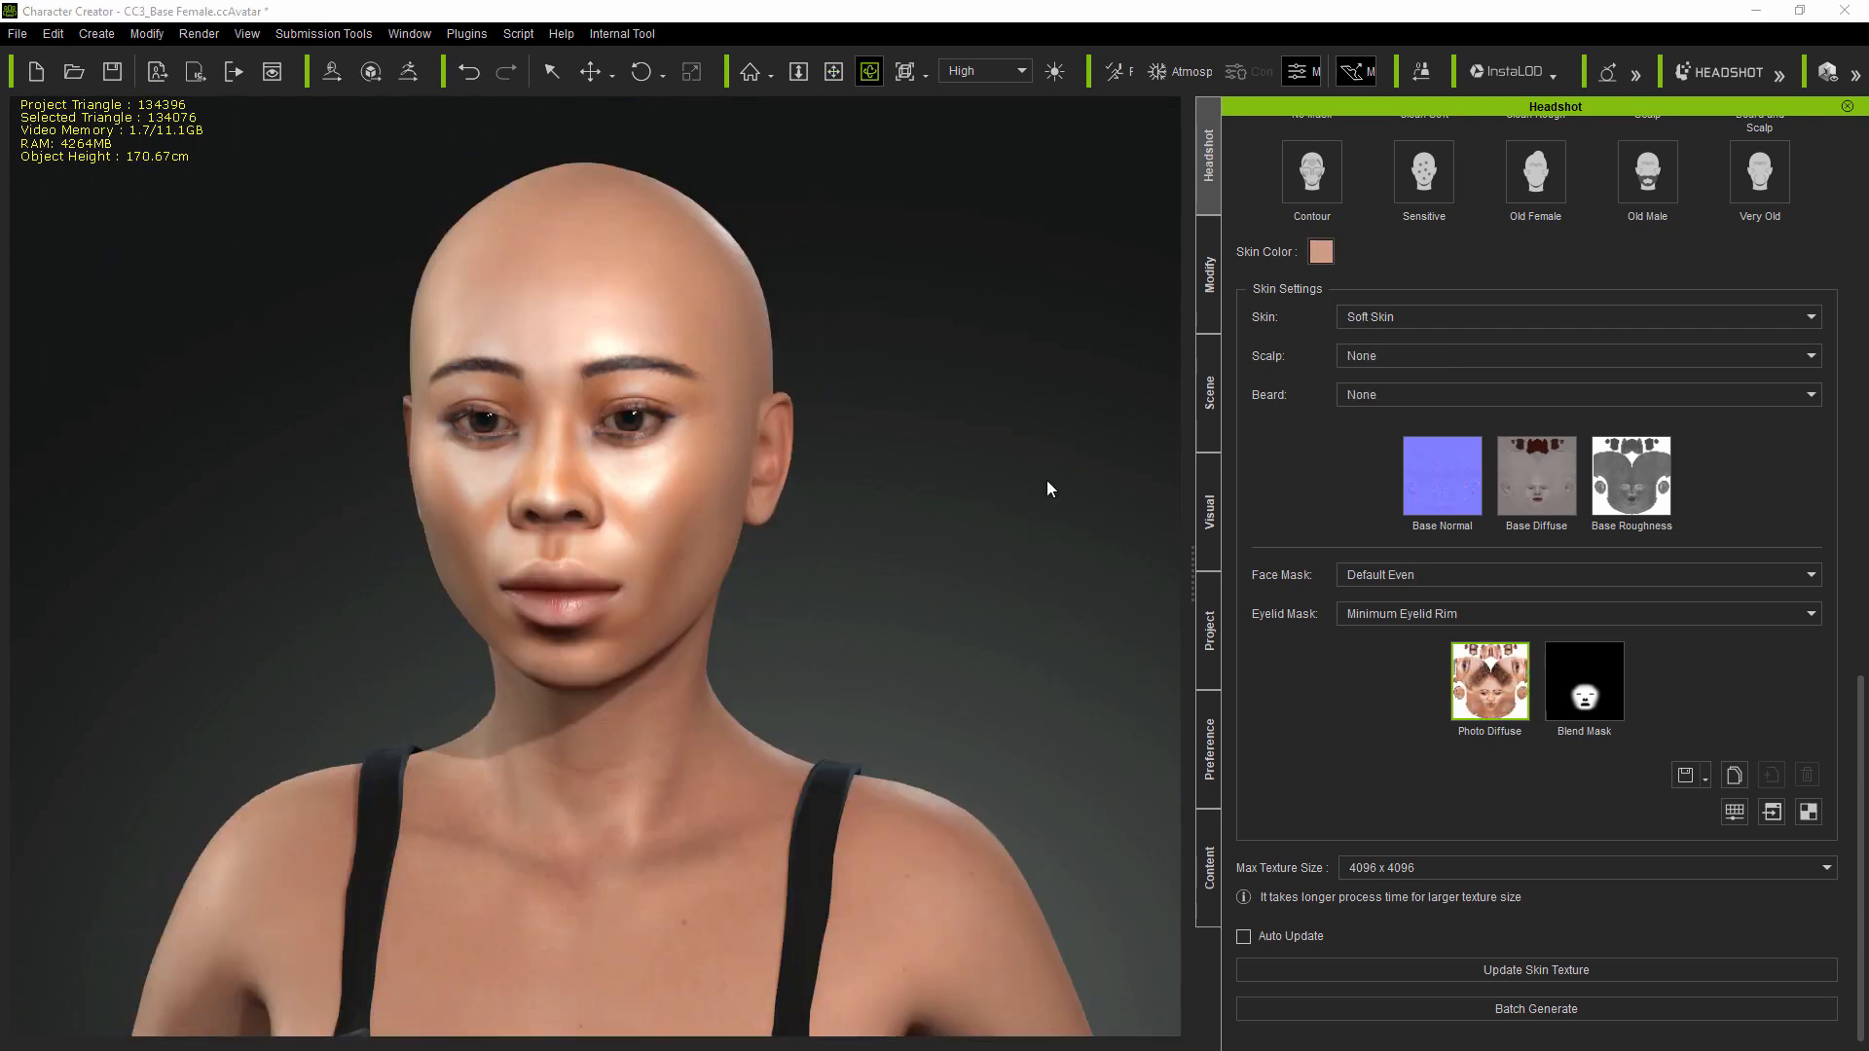
right_click_drag(1018, 500, 731, 453)
scroll(731, 453, "down", 6)
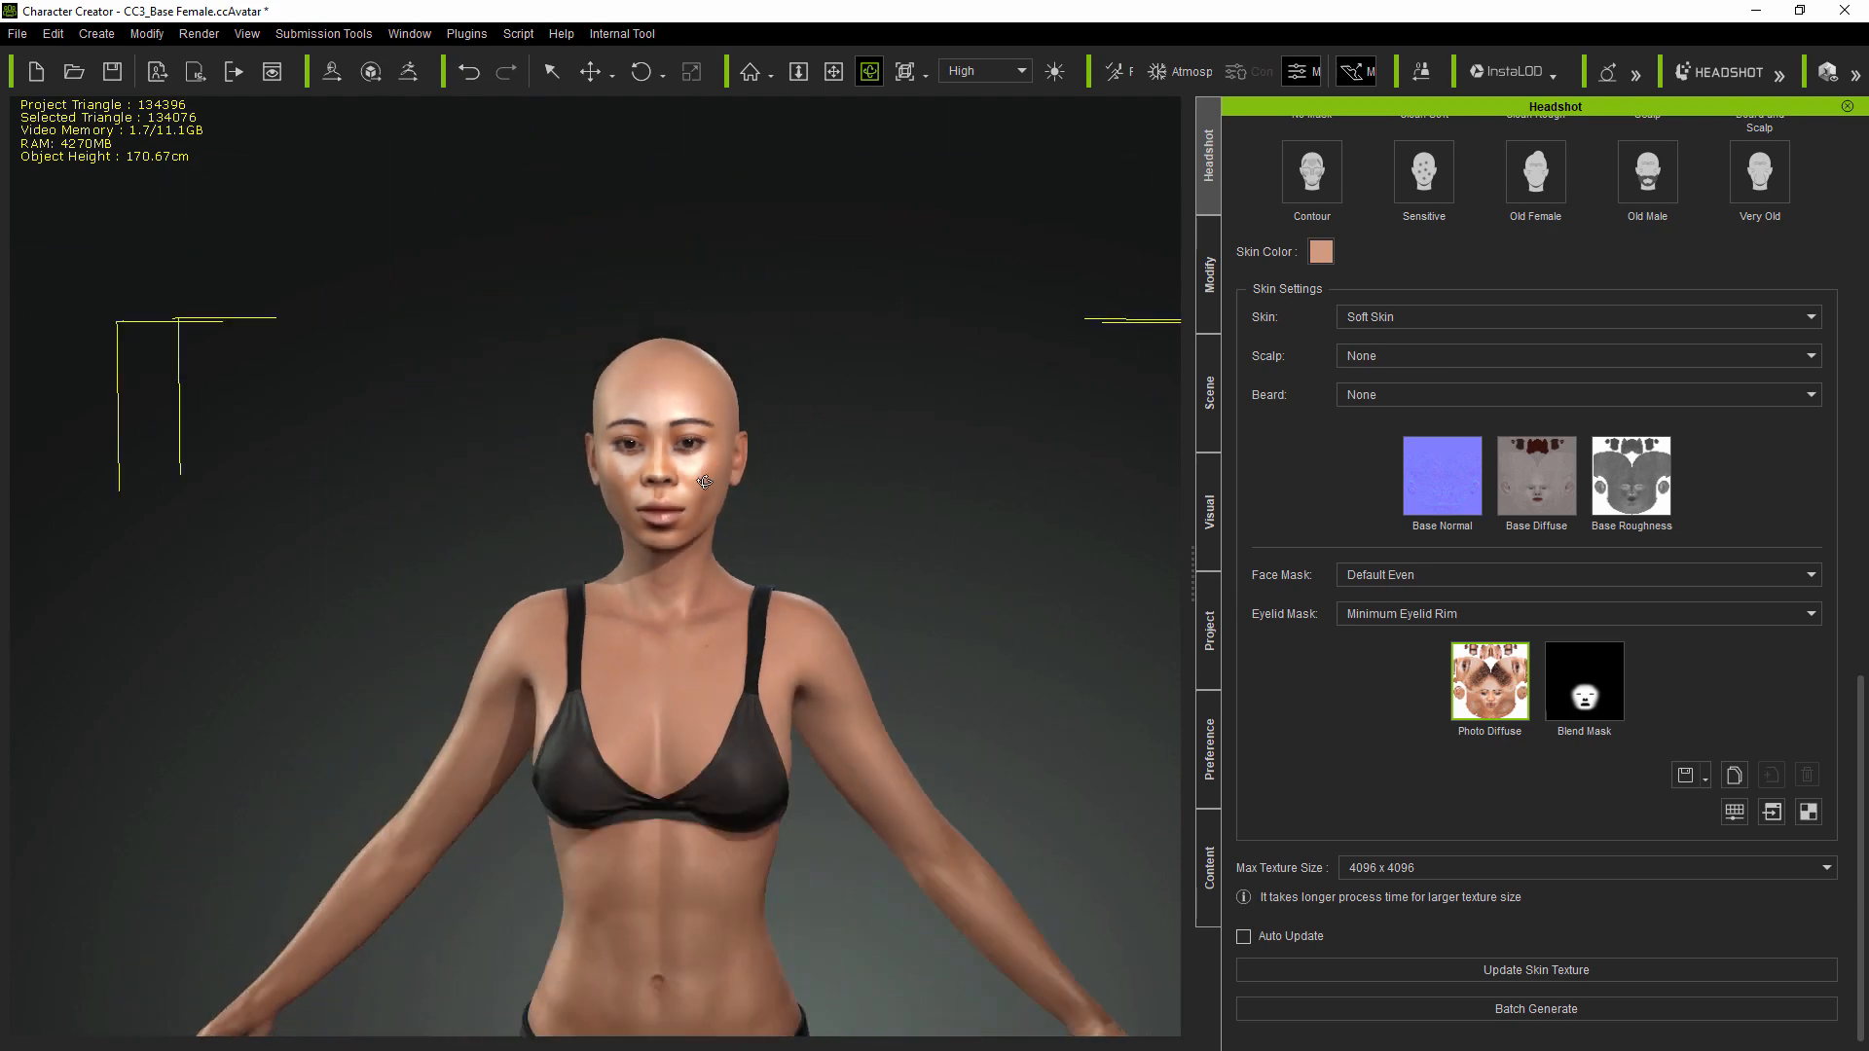
middle_click_drag(748, 523, 737, 381)
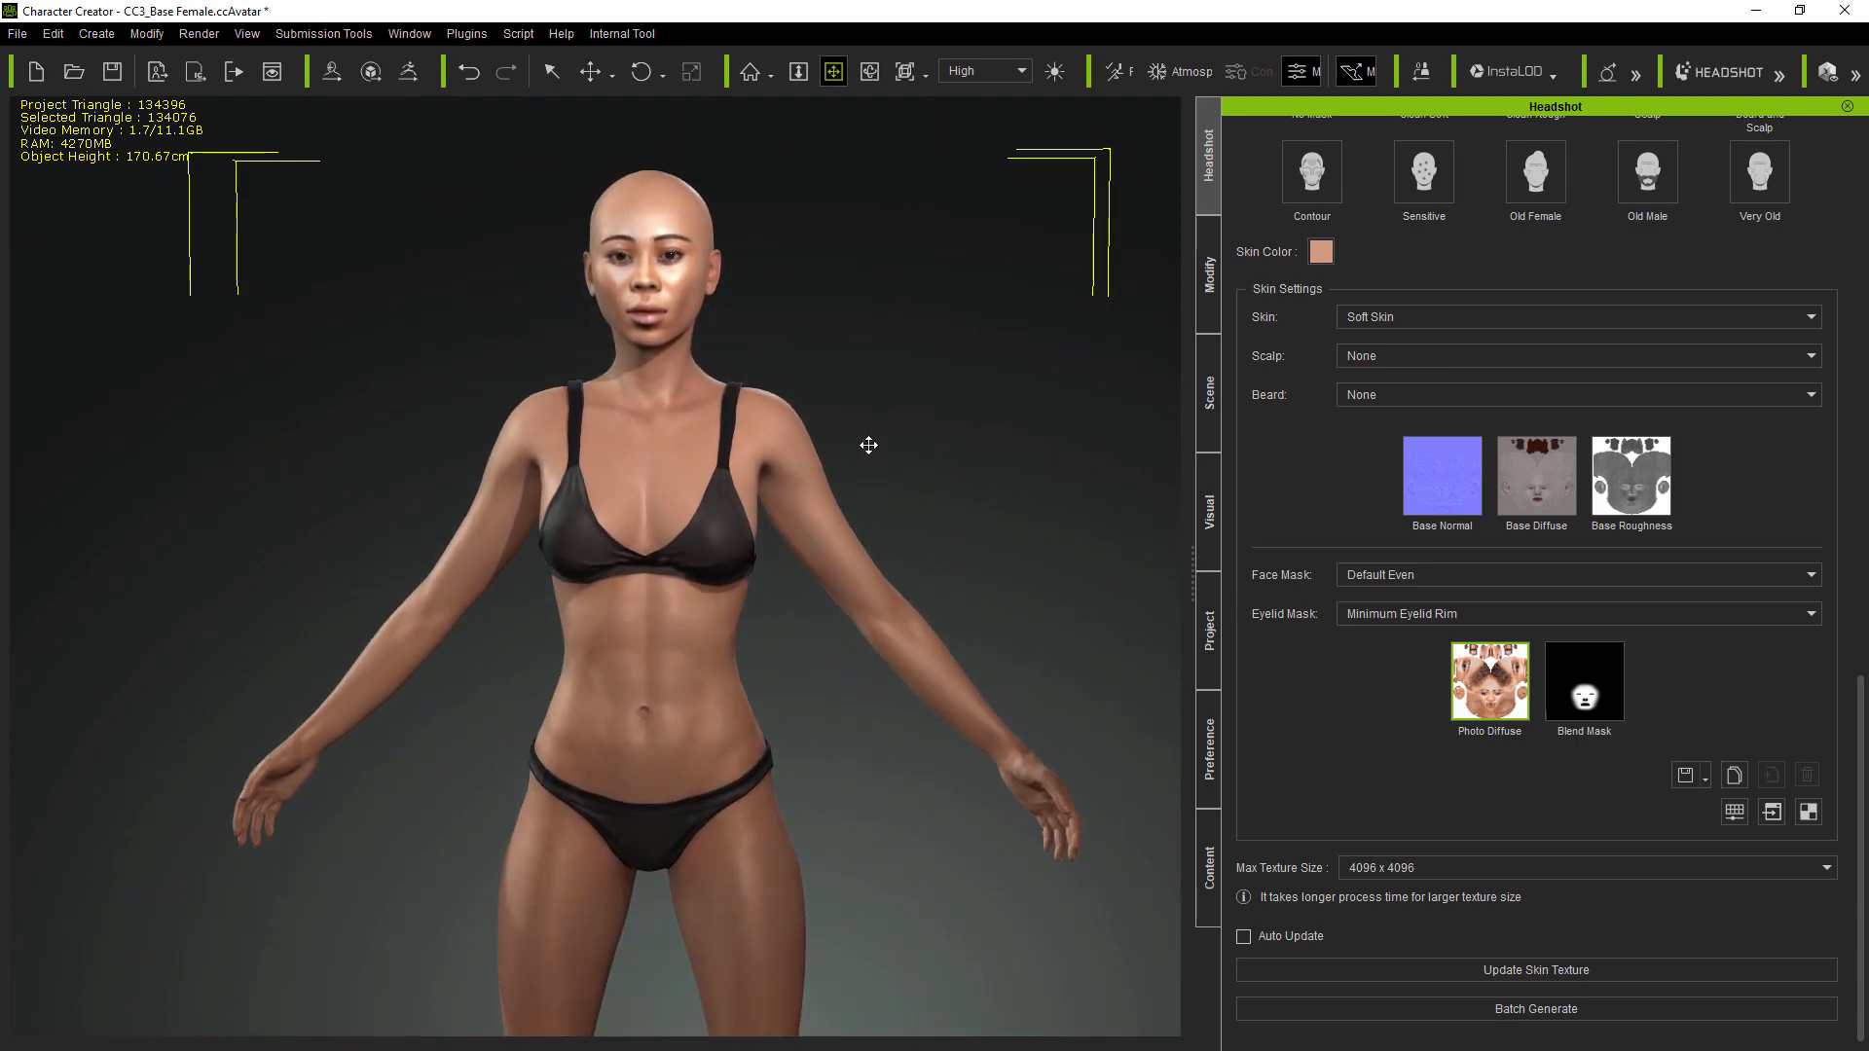
right_click_drag(868, 445, 550, 479)
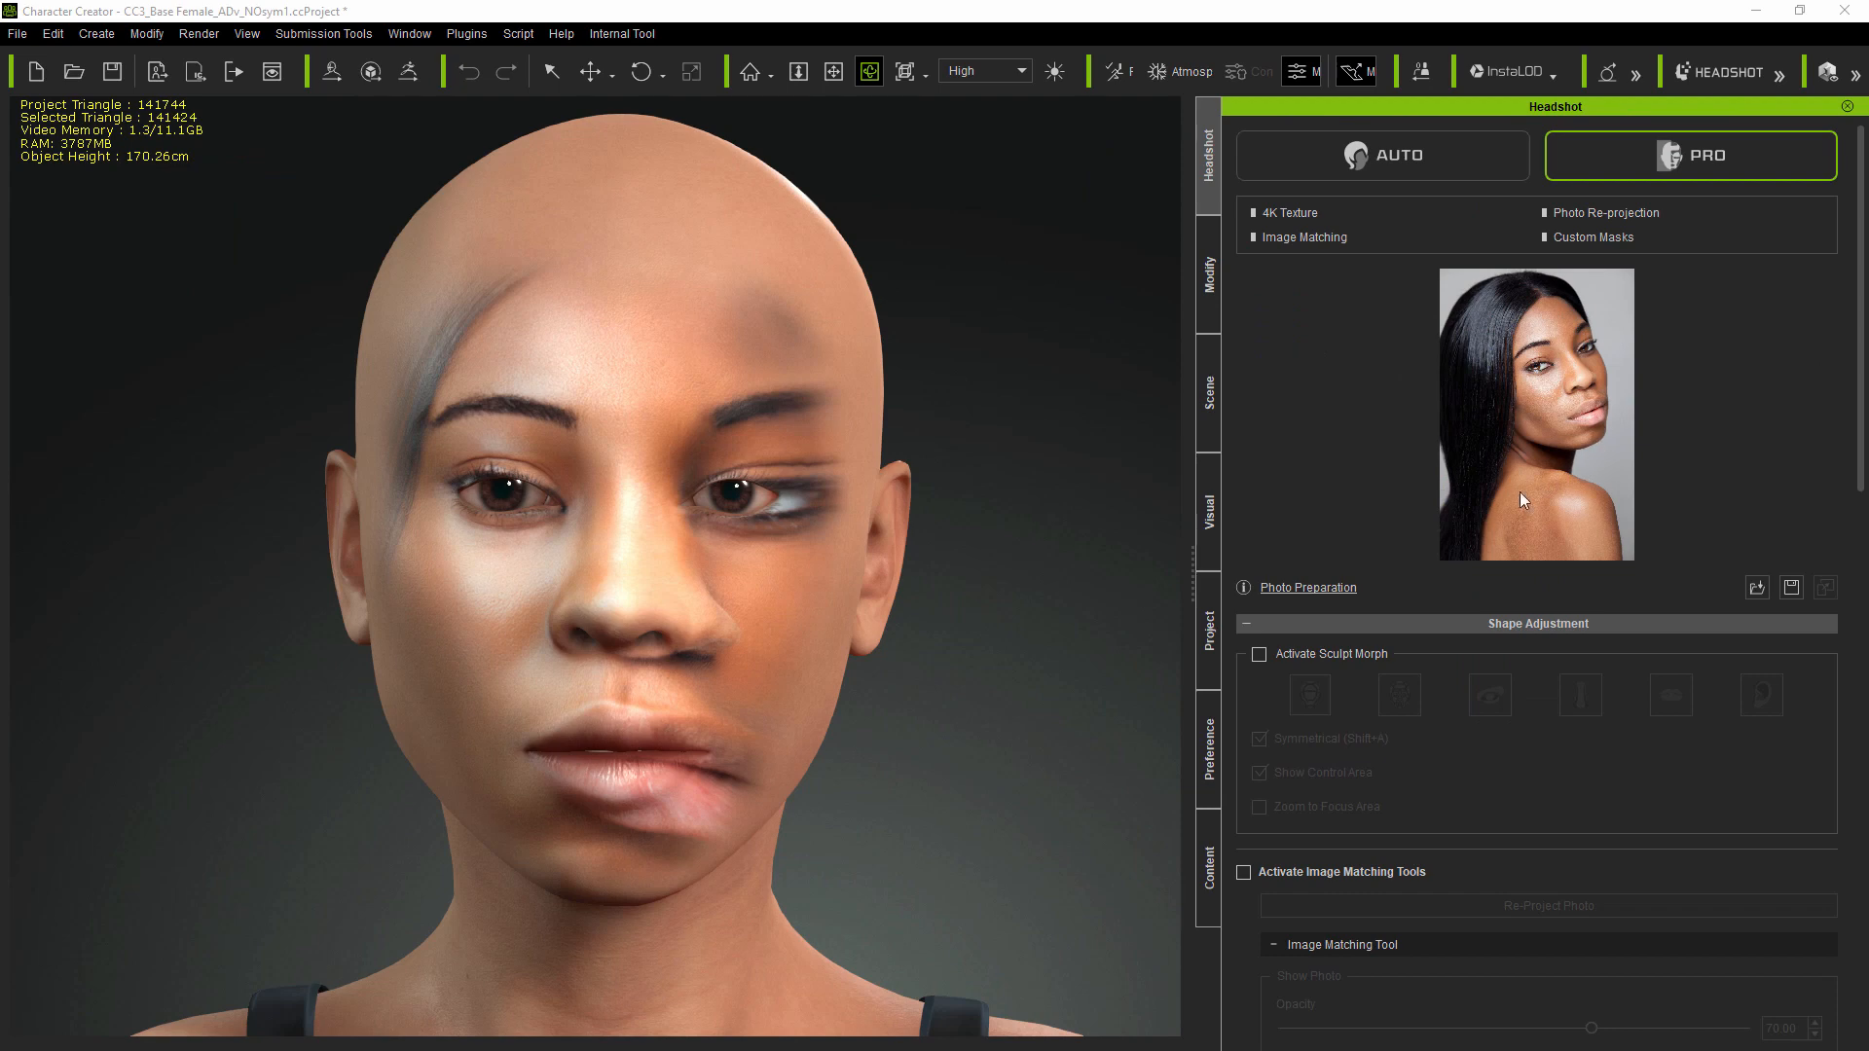
Step: Orbit each Pro headshot head to its profiles, ending on the long-haired bearded man
mouse_move(1045, 681)
right_mouse_down()
mouse_move(310, 682)
mouse_move(1355, 691)
mouse_move(1823, 669)
mouse_move(812, 709)
mouse_move(1053, 714)
right_mouse_up()
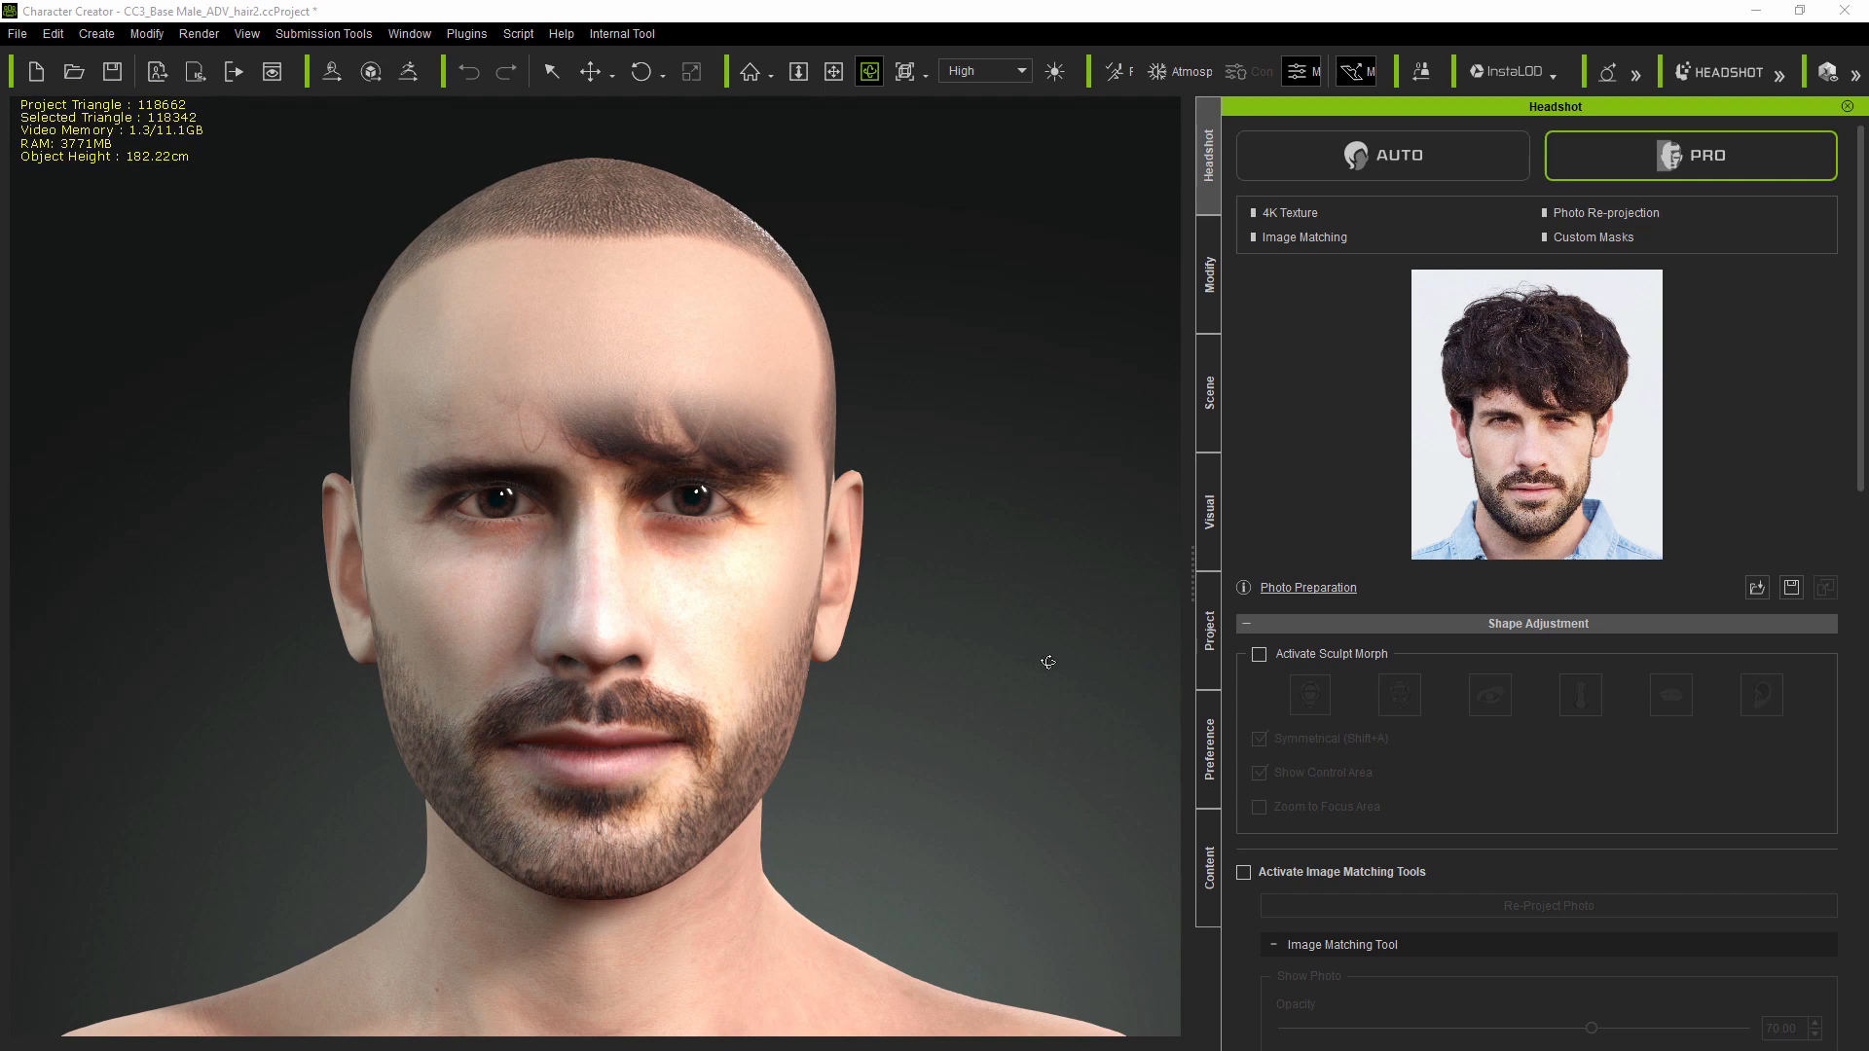
right_click_drag(1078, 676, 269, 670)
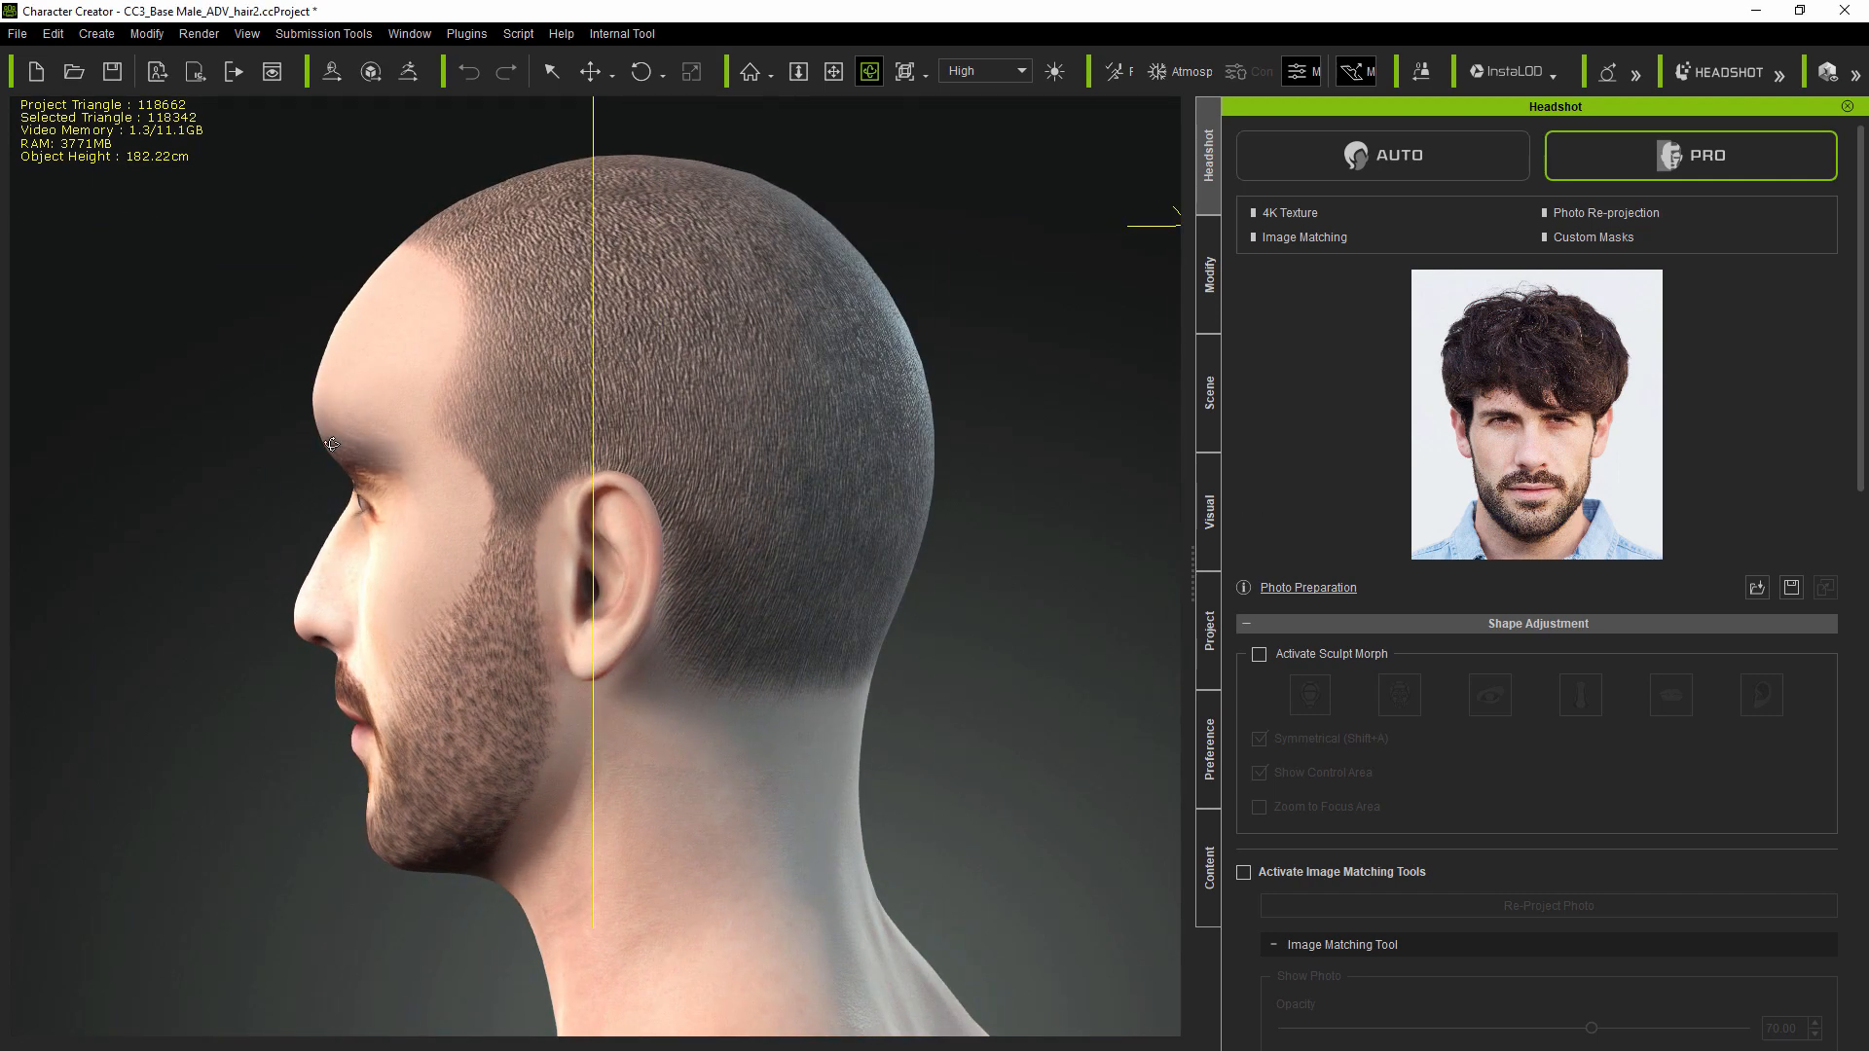
left_click_drag(216, 540, 993, 611)
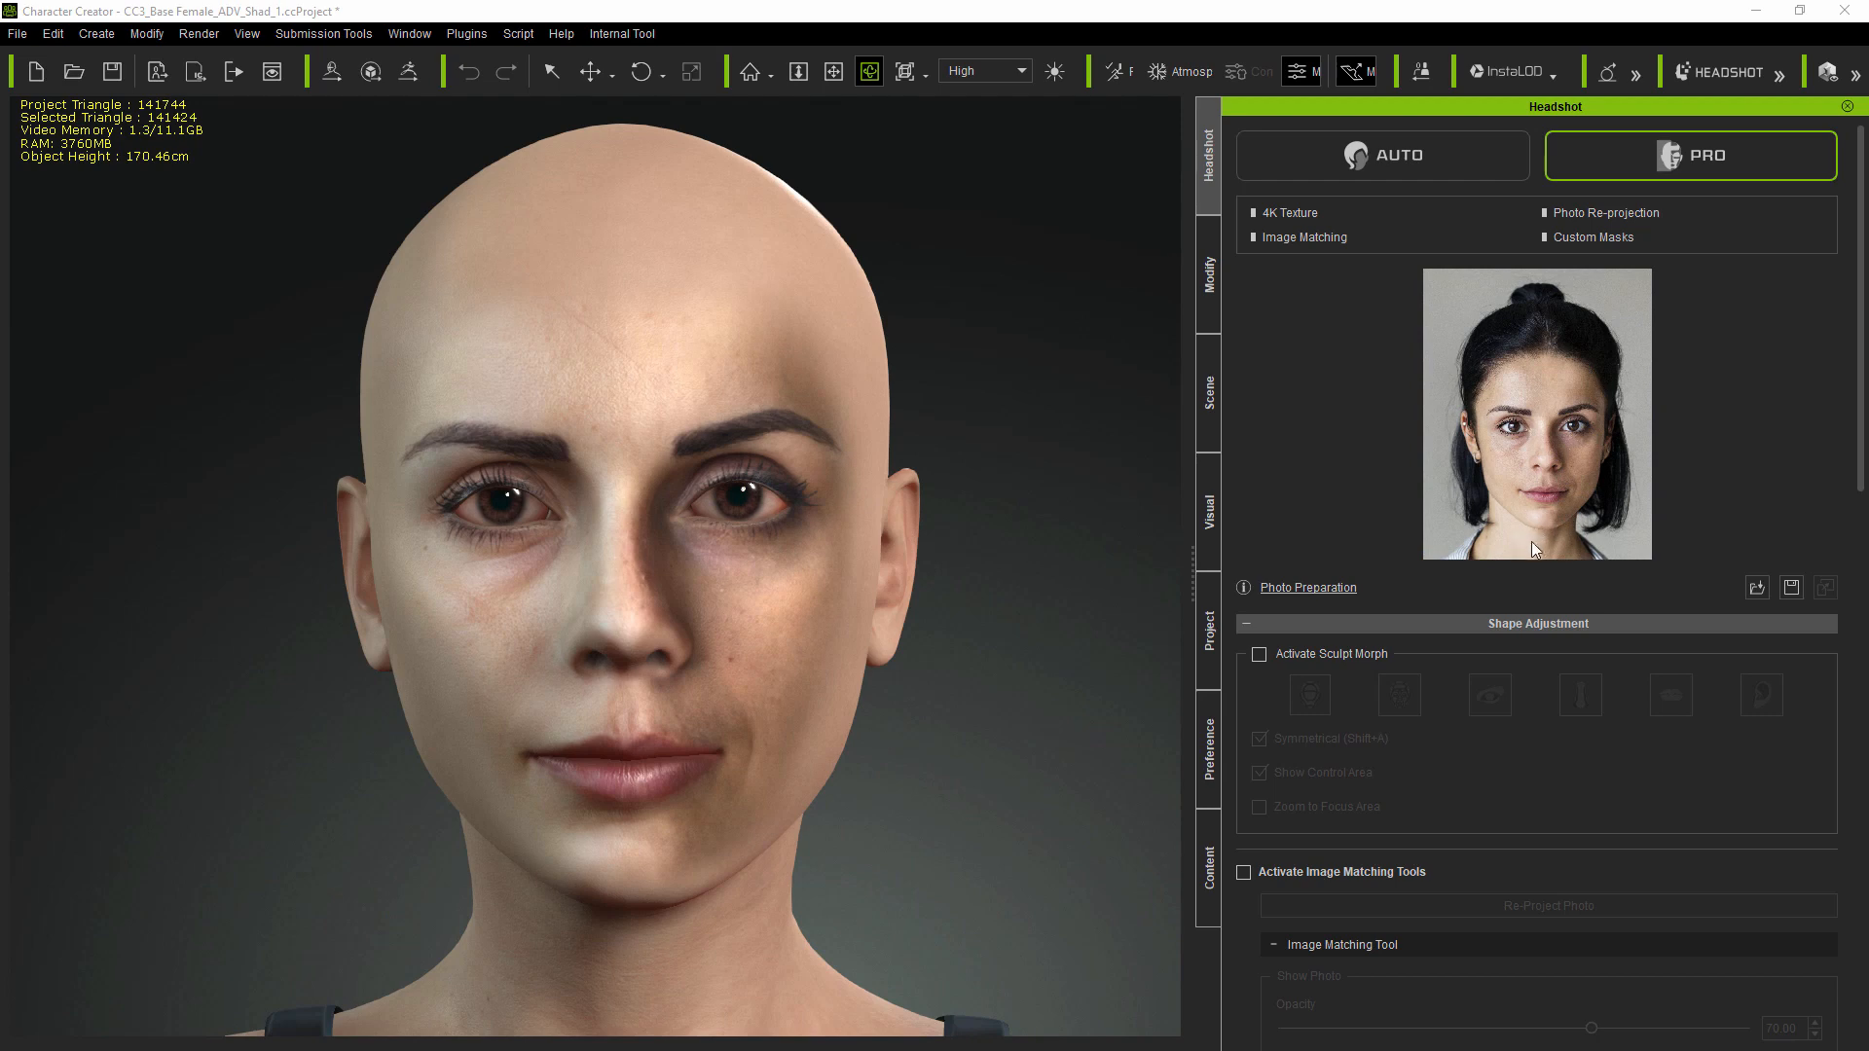
left_click_drag(1062, 709, 1064, 659)
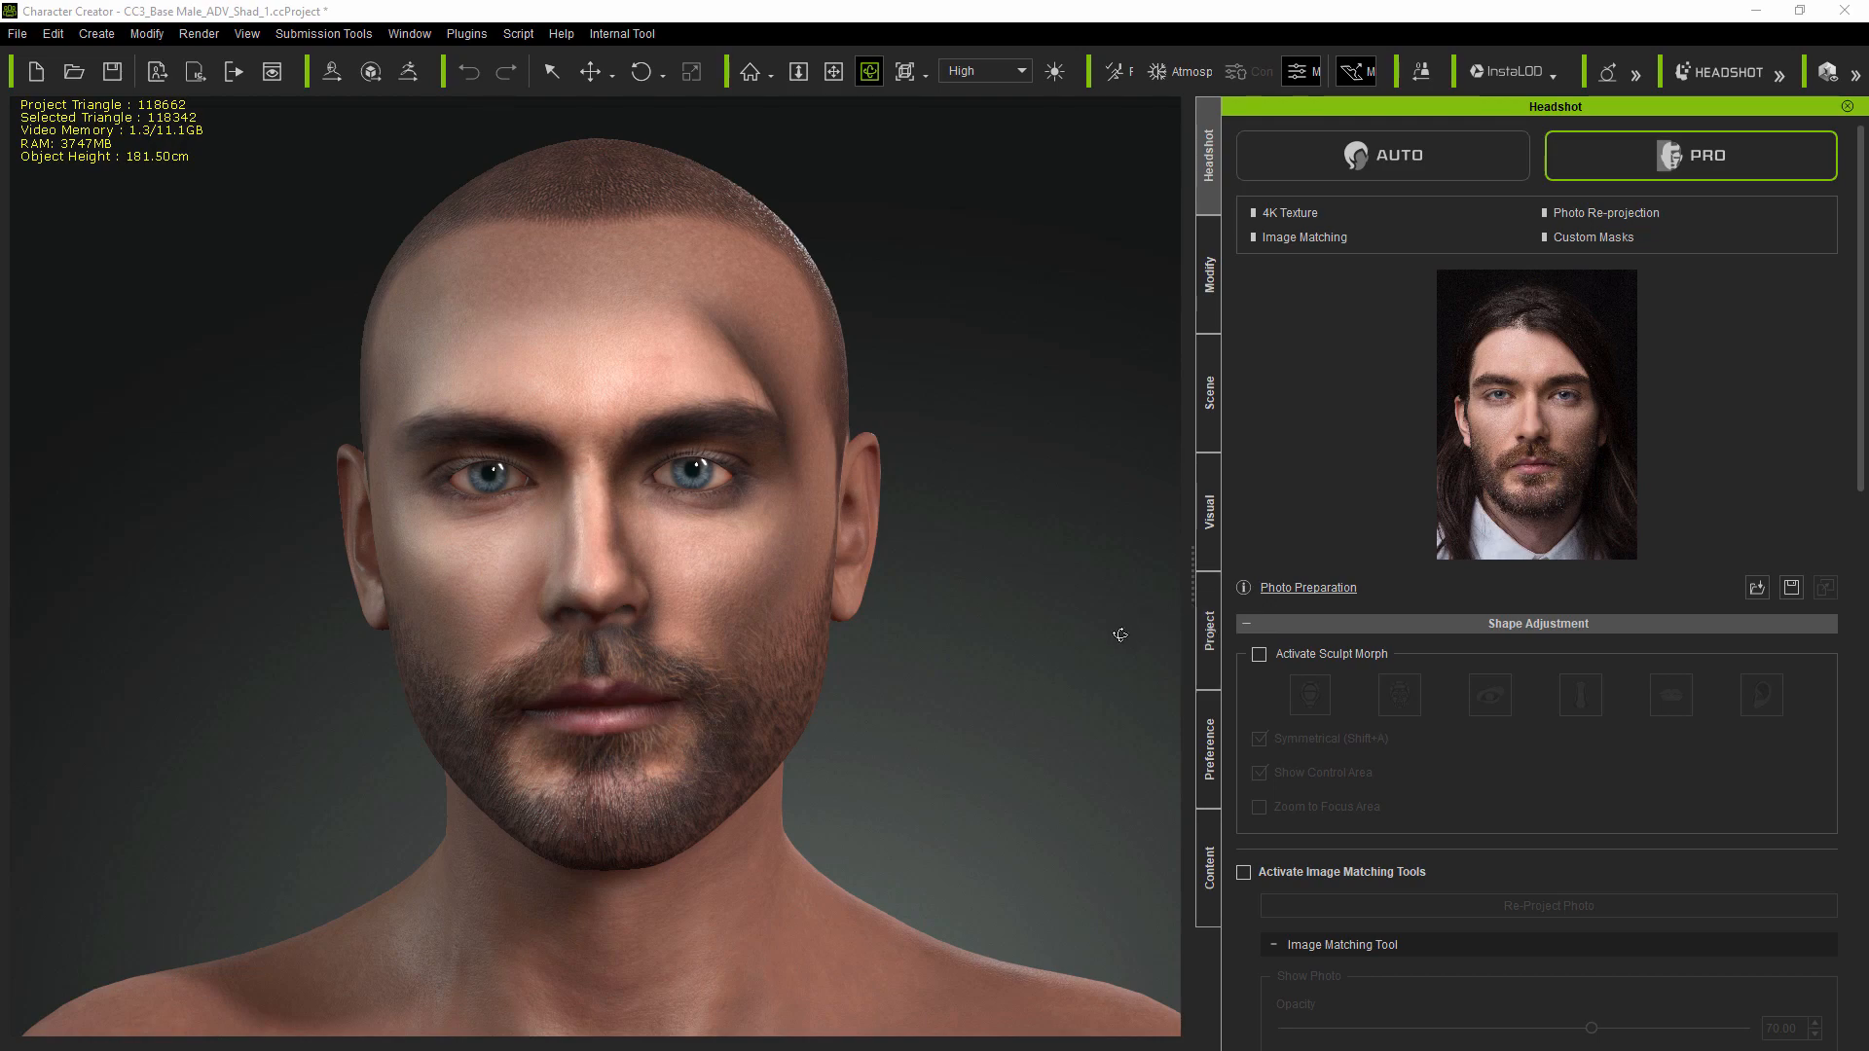
left_click_drag(1084, 634, 945, 644)
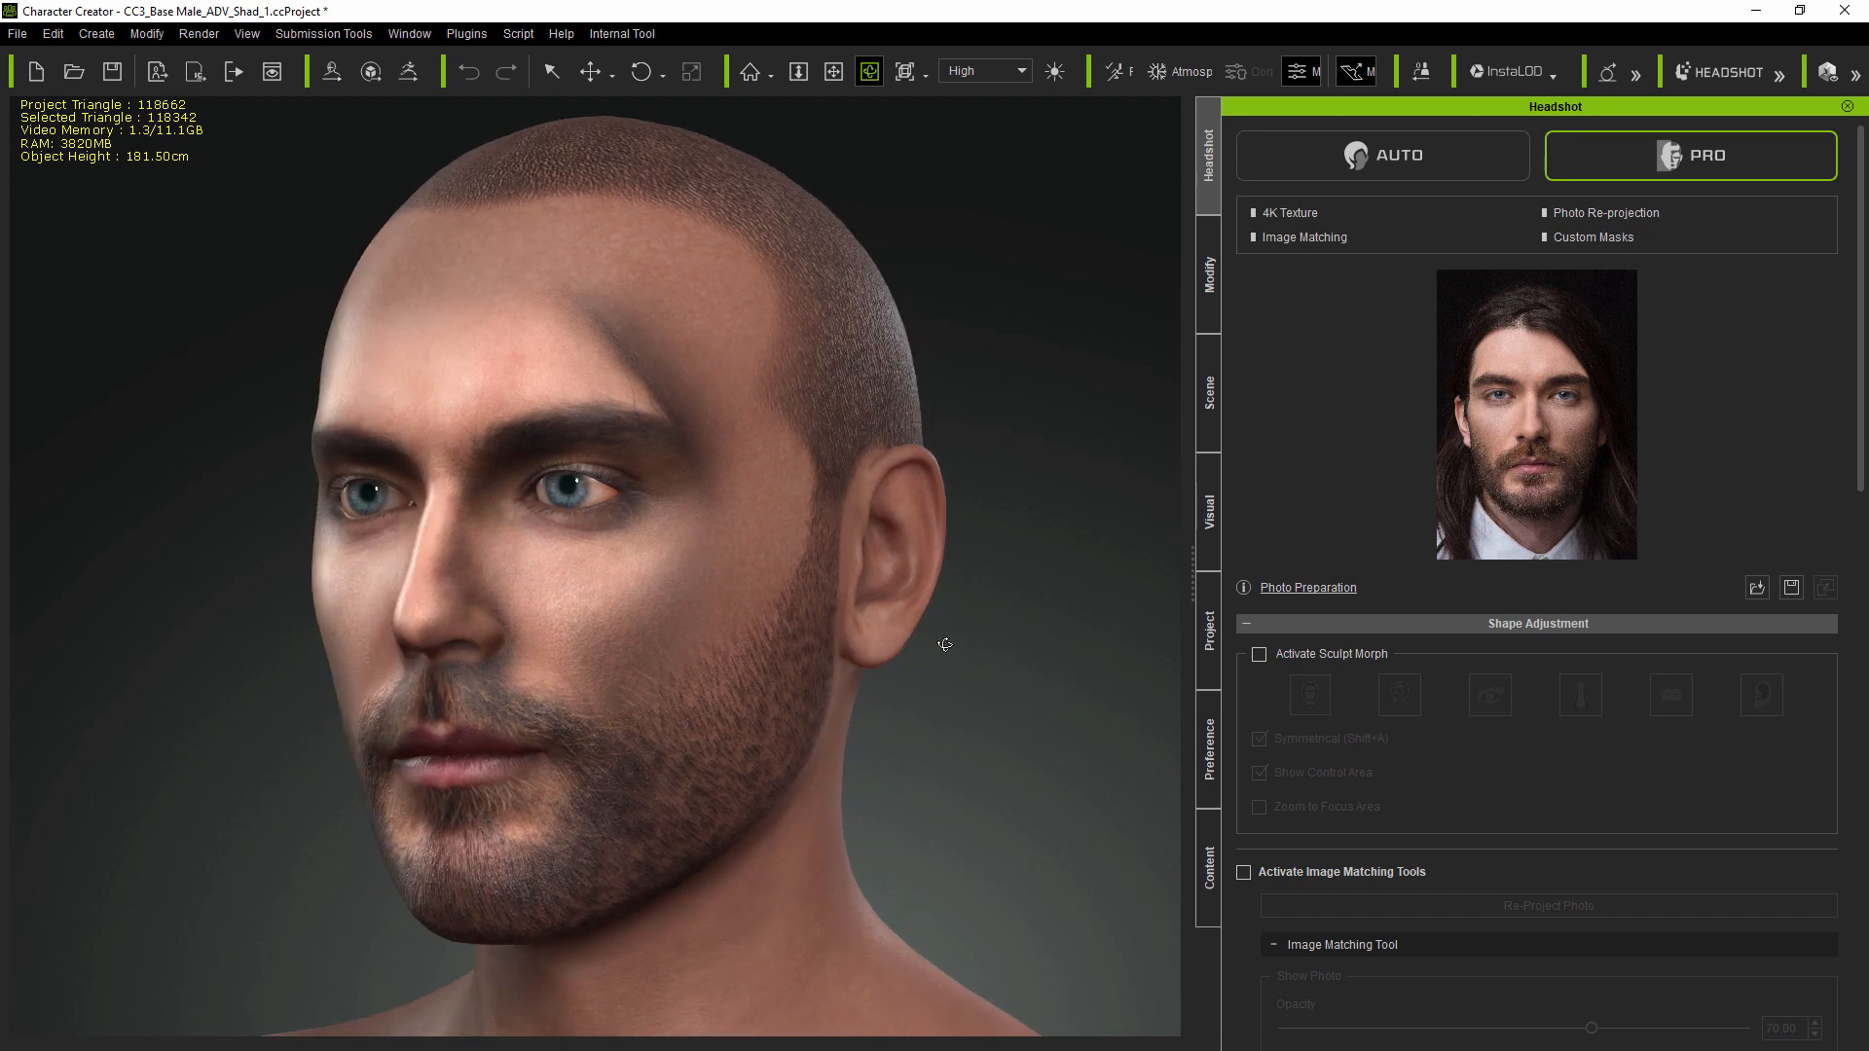
scroll(1358, 472, "down", 12)
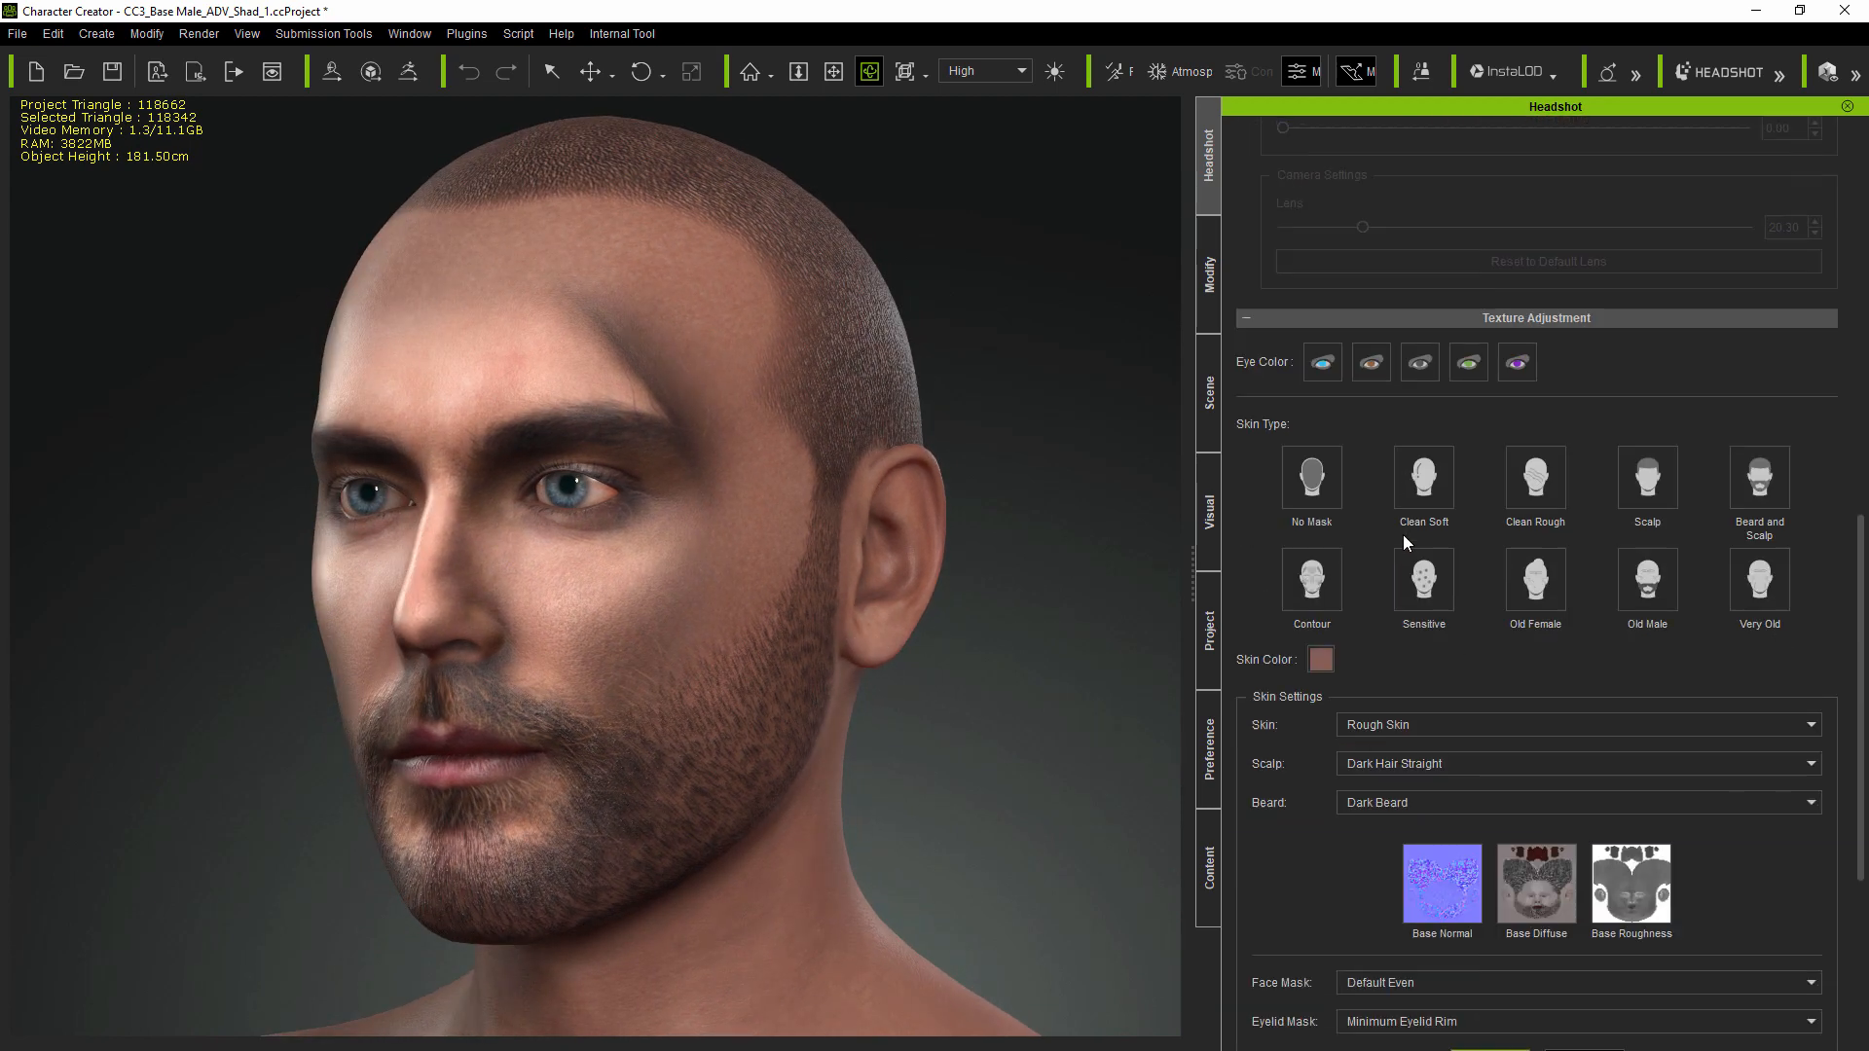
Step: Switch the face mask to DeLight Strong, update the skin texture, and check the right profile
left_click(1405, 691)
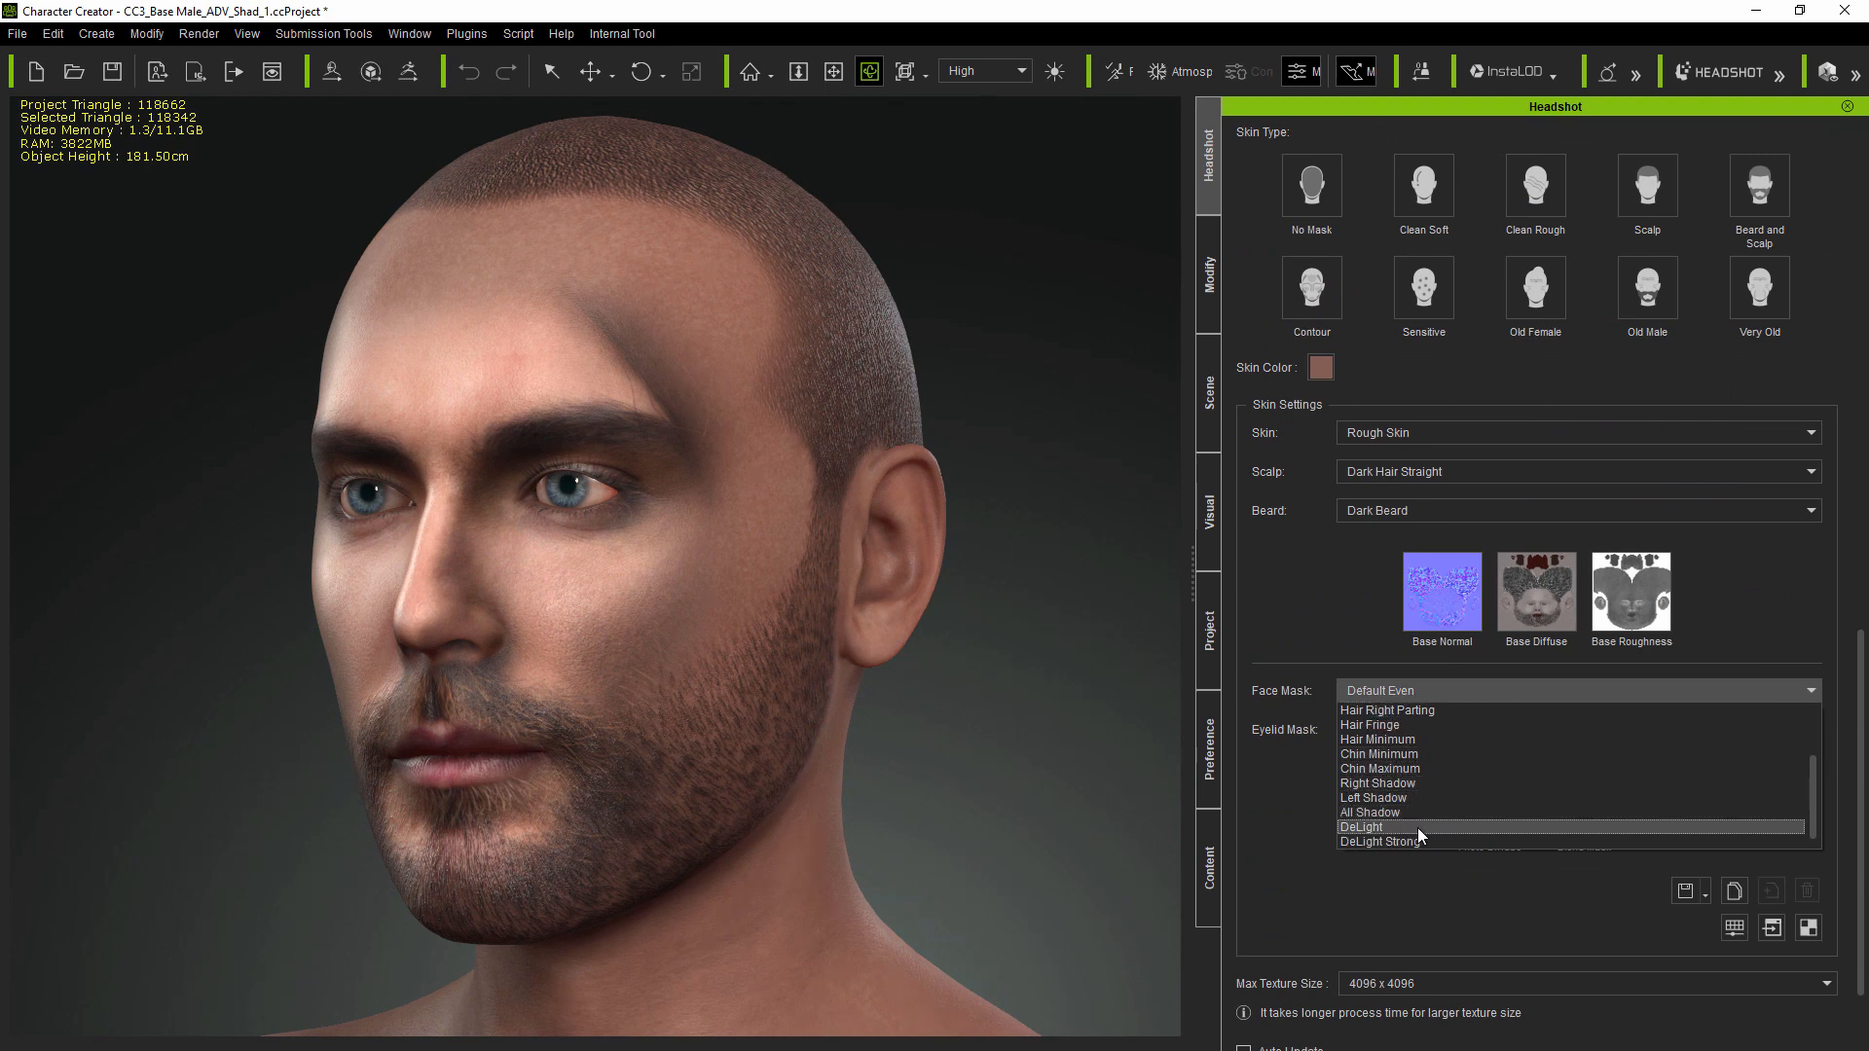
left_click(1414, 841)
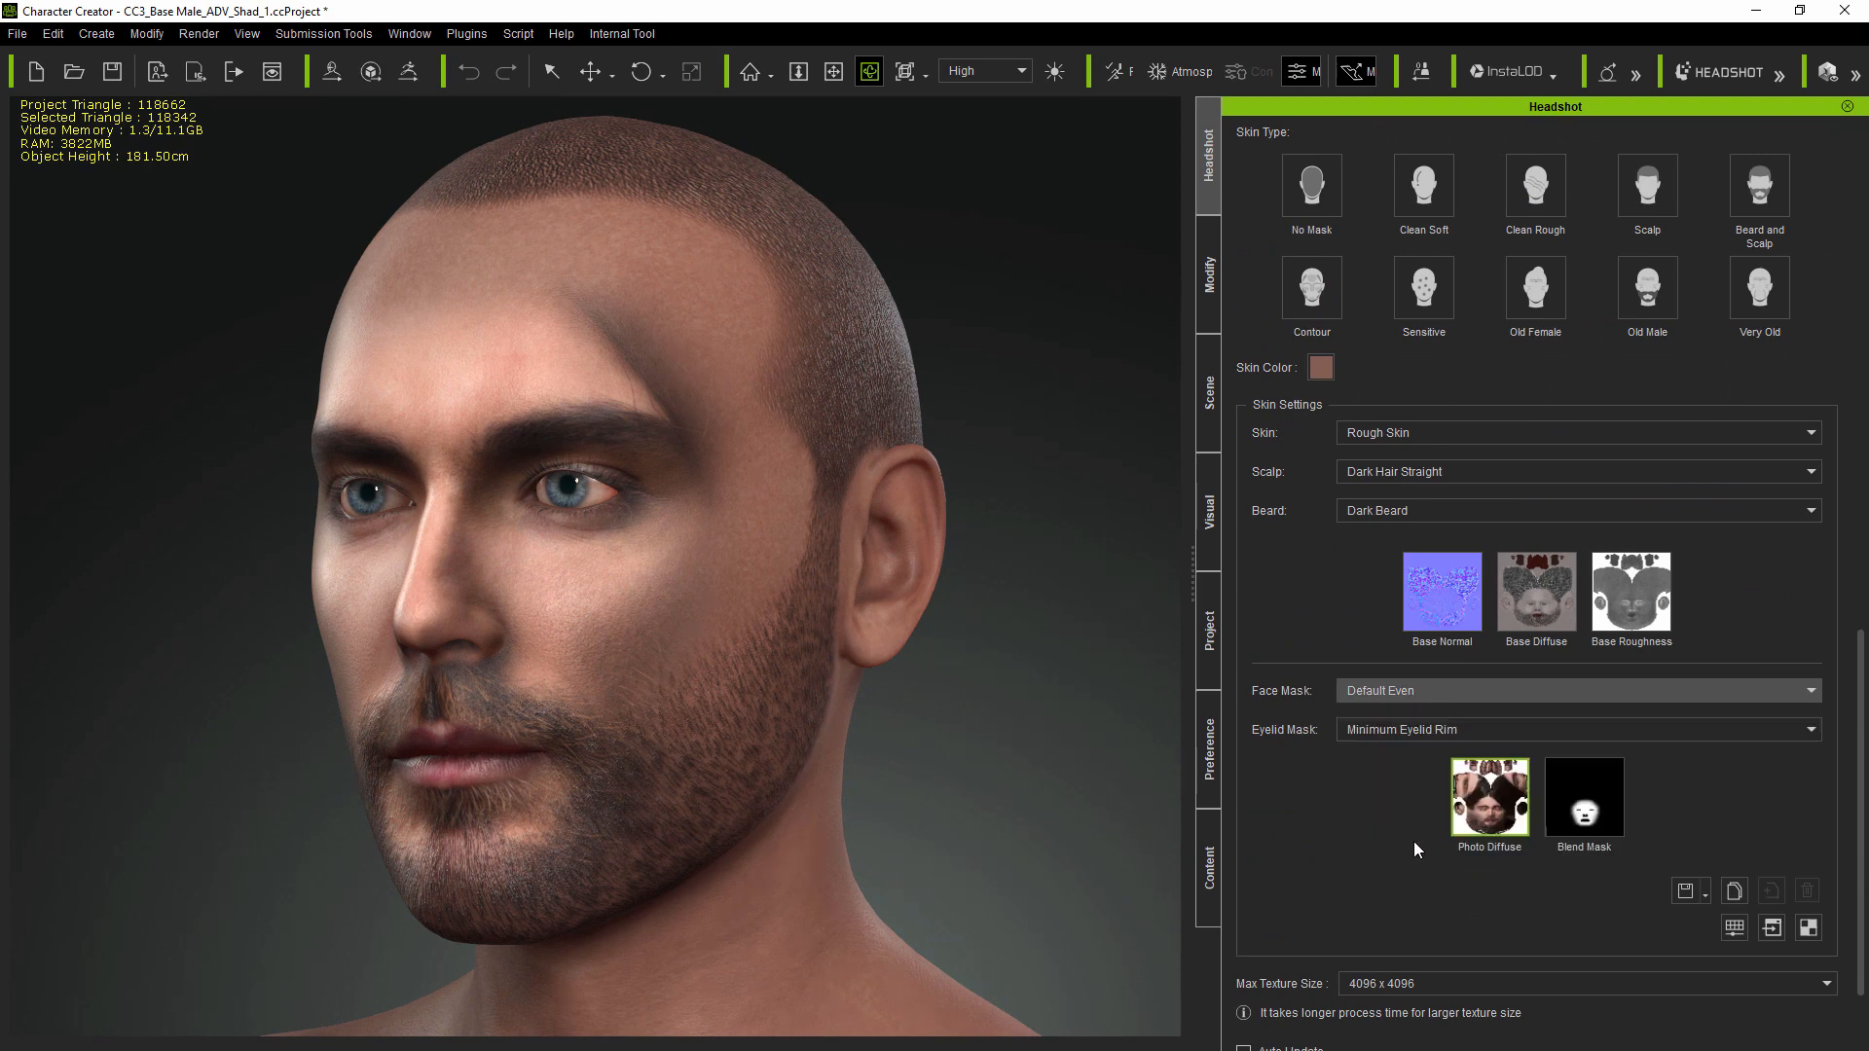
scroll(1414, 828, "down", 1)
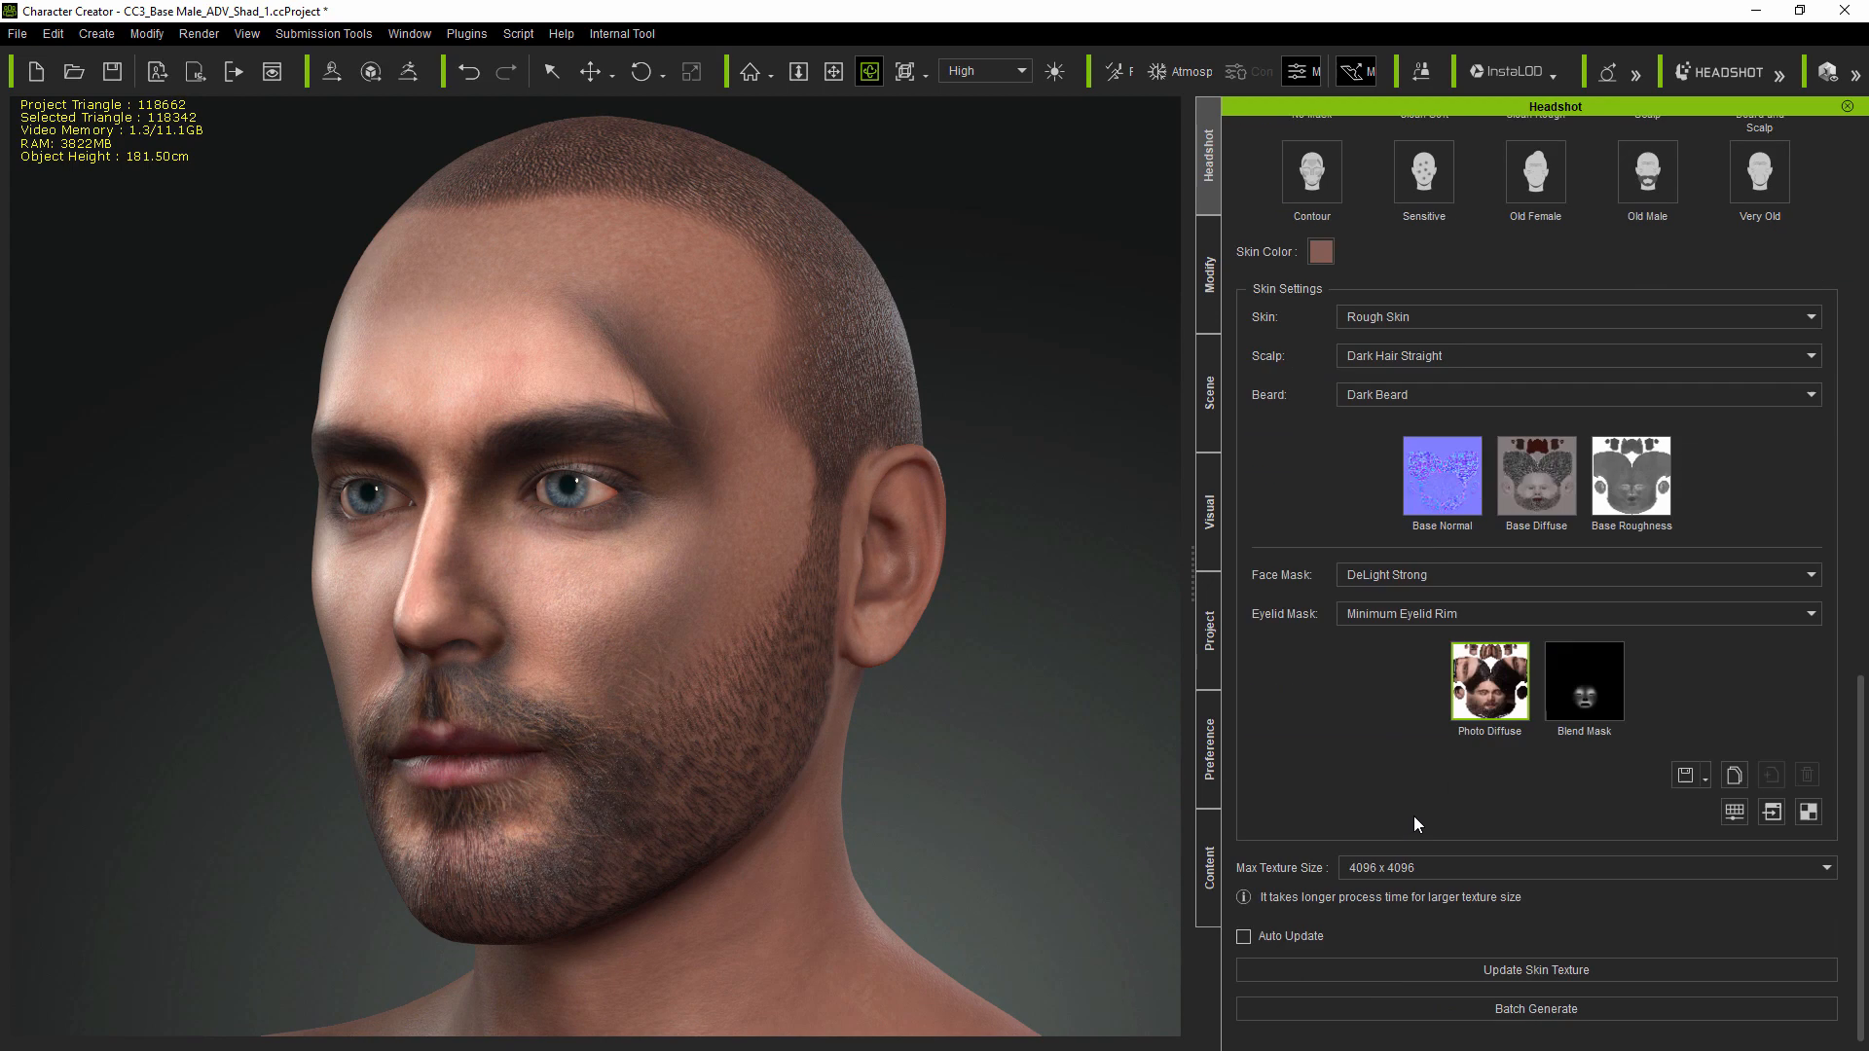
left_click(1549, 970)
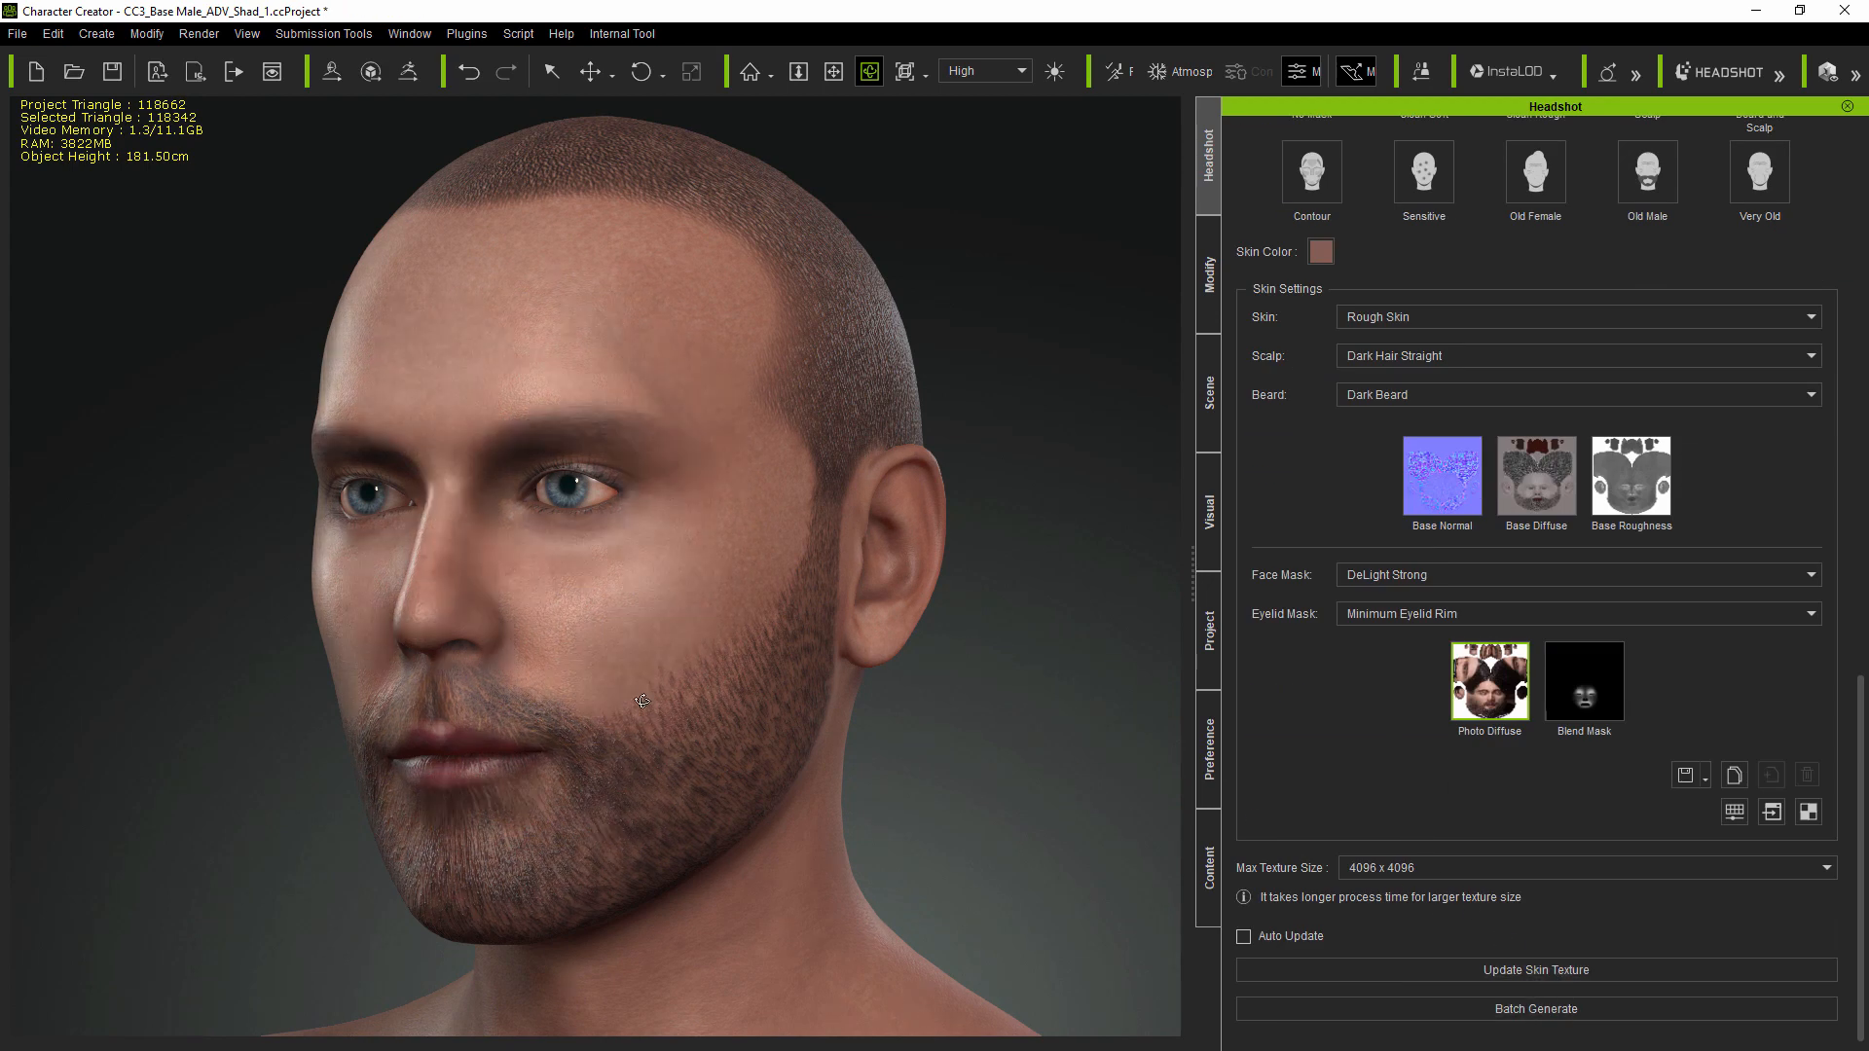
right_click_drag(643, 701, 908, 720)
scroll(1433, 678, "up", 4)
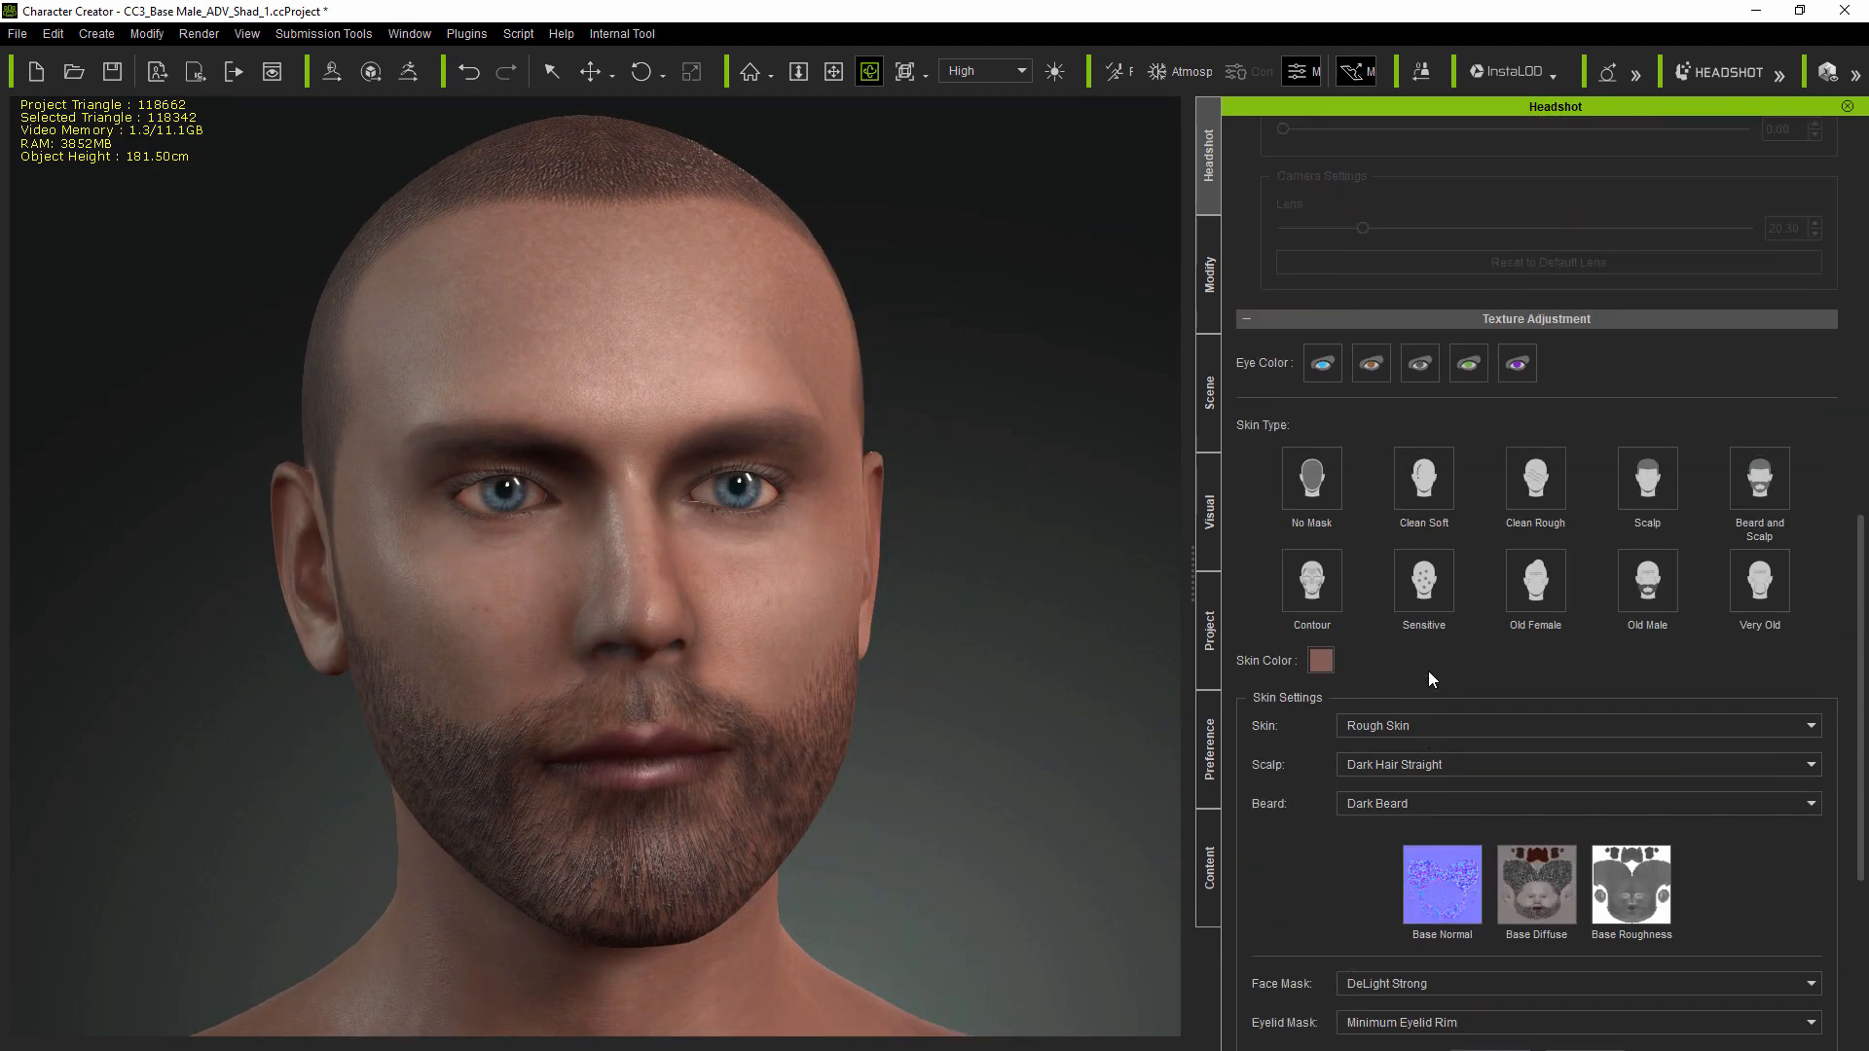
scroll(1431, 672, "up", 10)
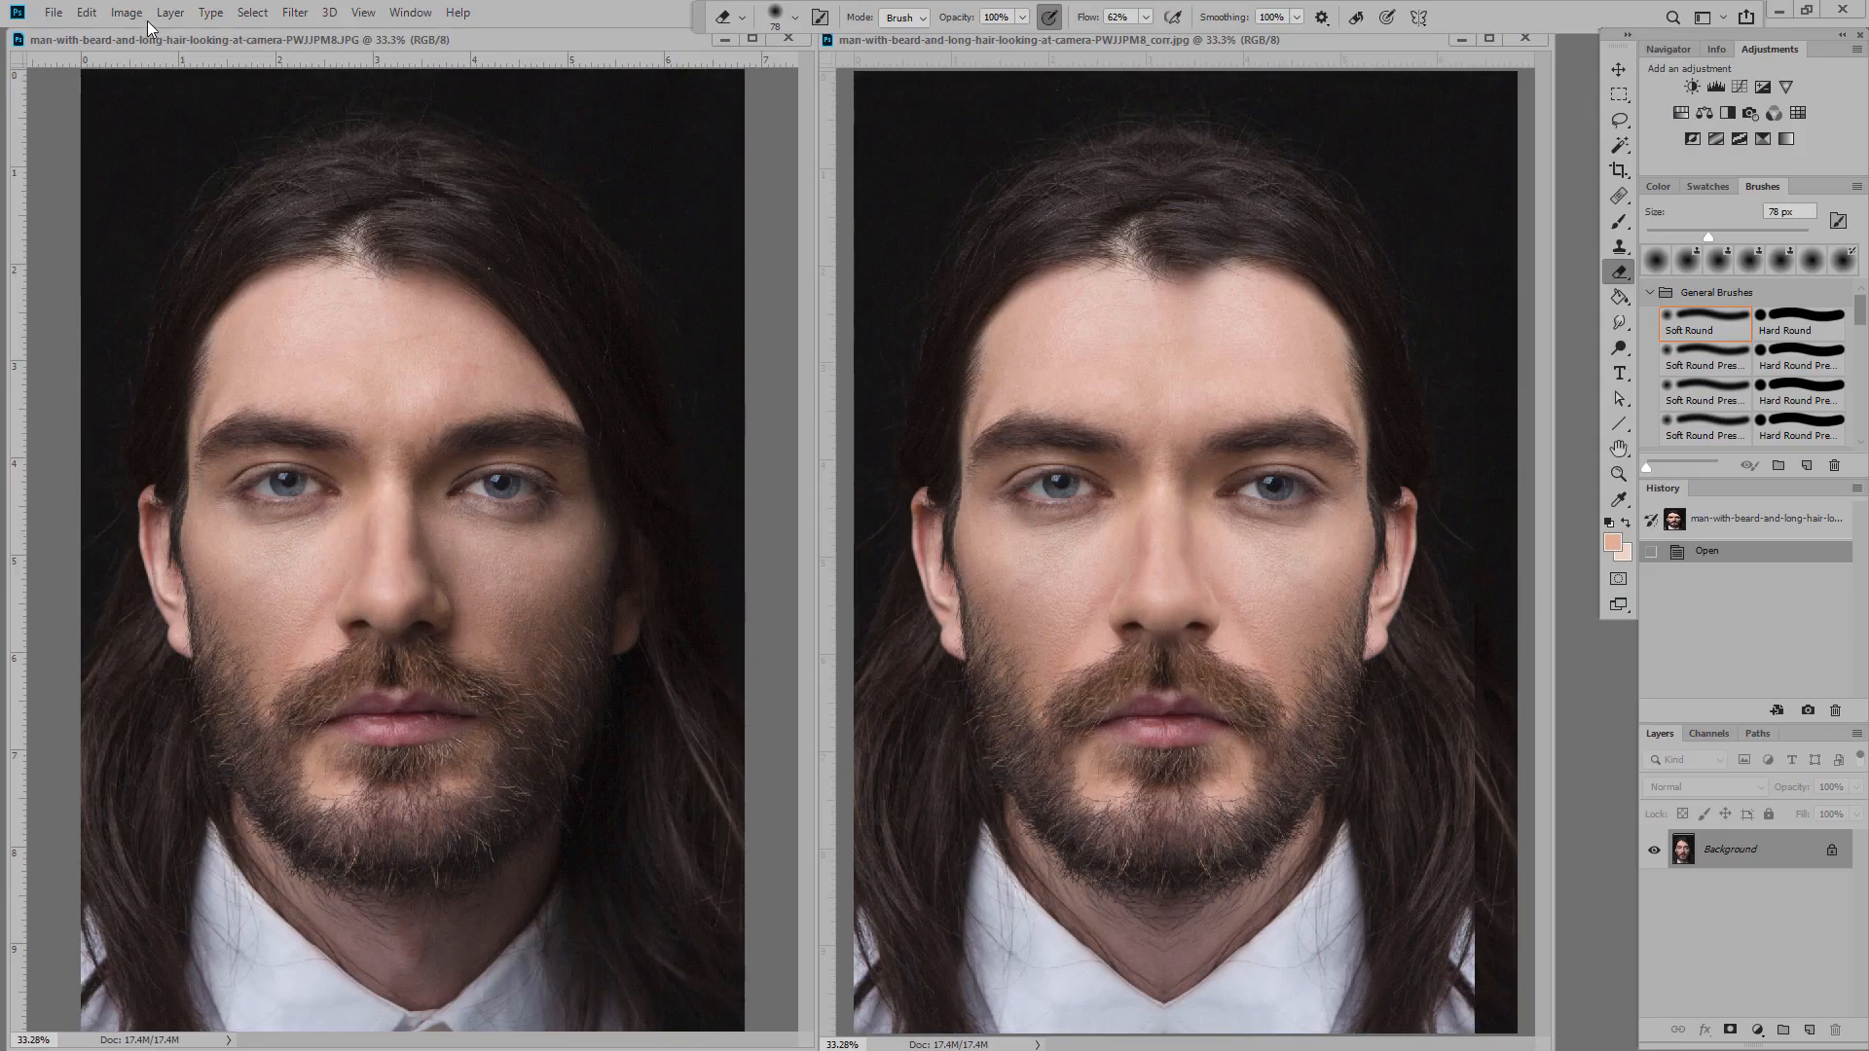
Step: Apply Shadows/Highlights to the portrait with Shadows Amount 46 and Highlights about 20
left_click(130, 14)
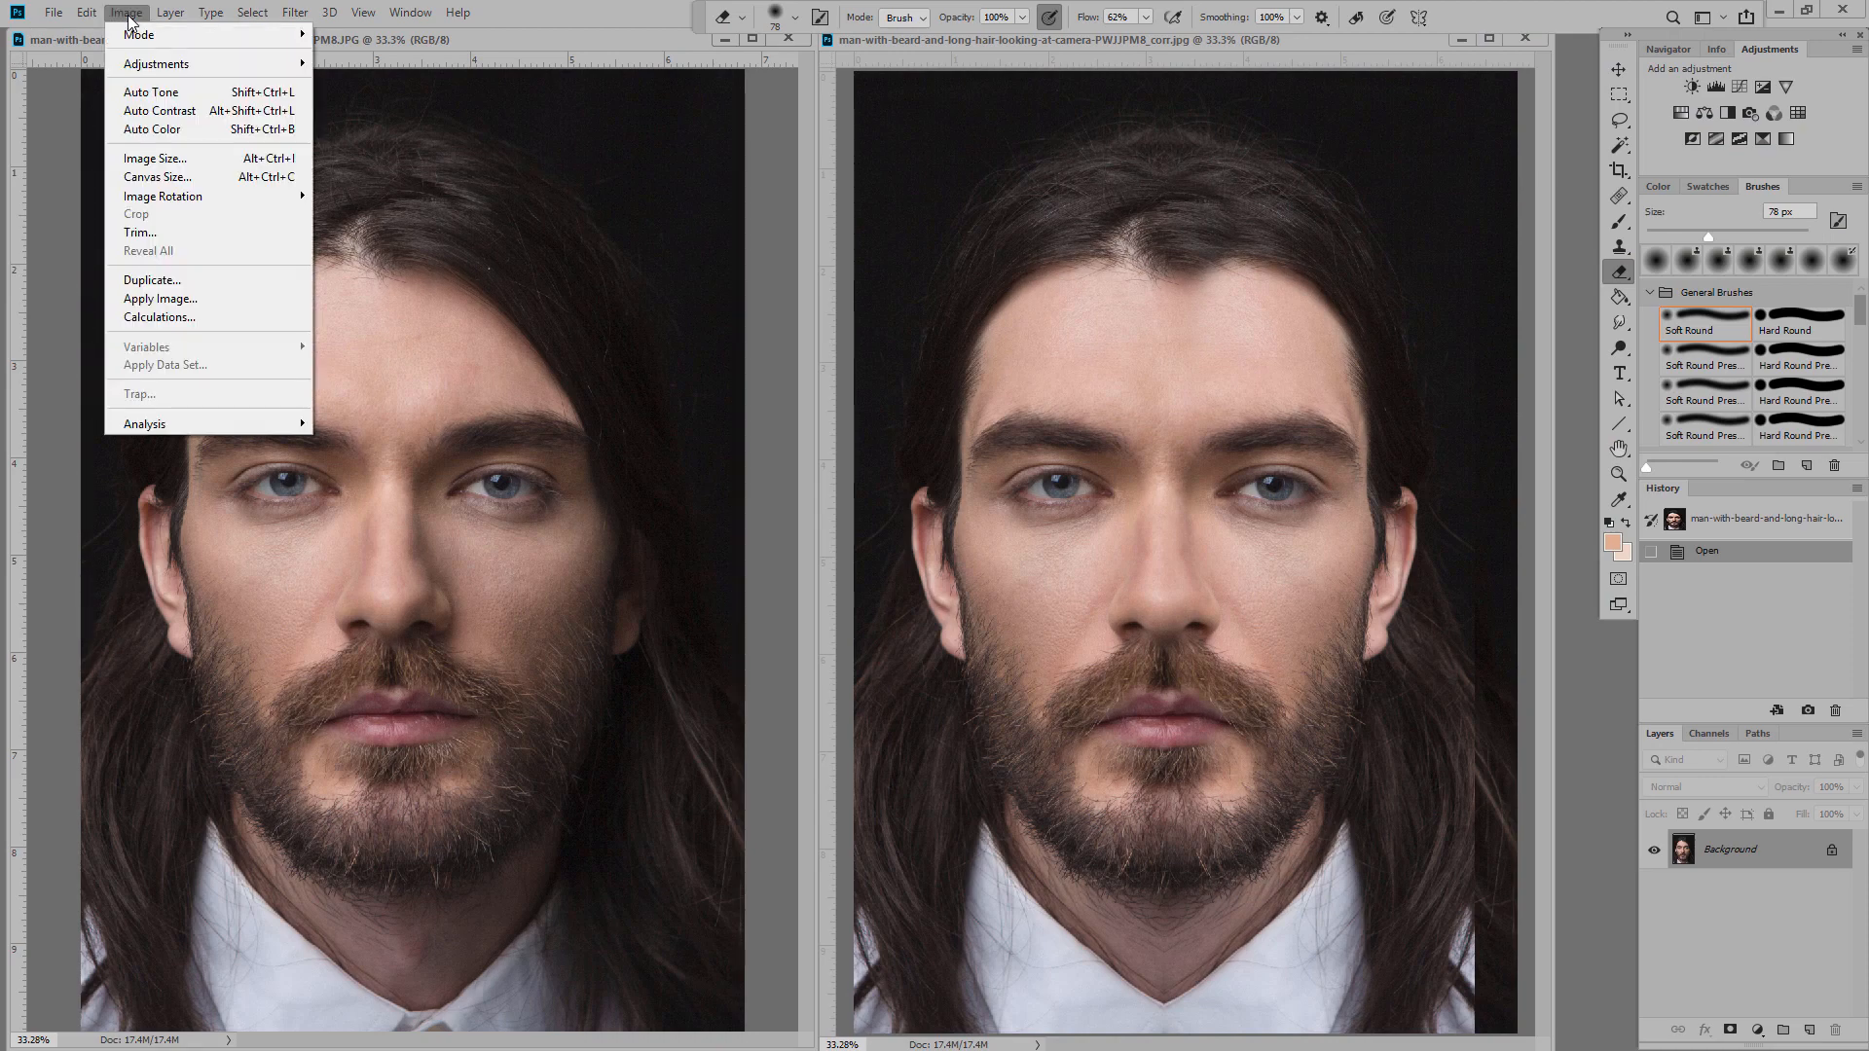
mouse_move(151, 63)
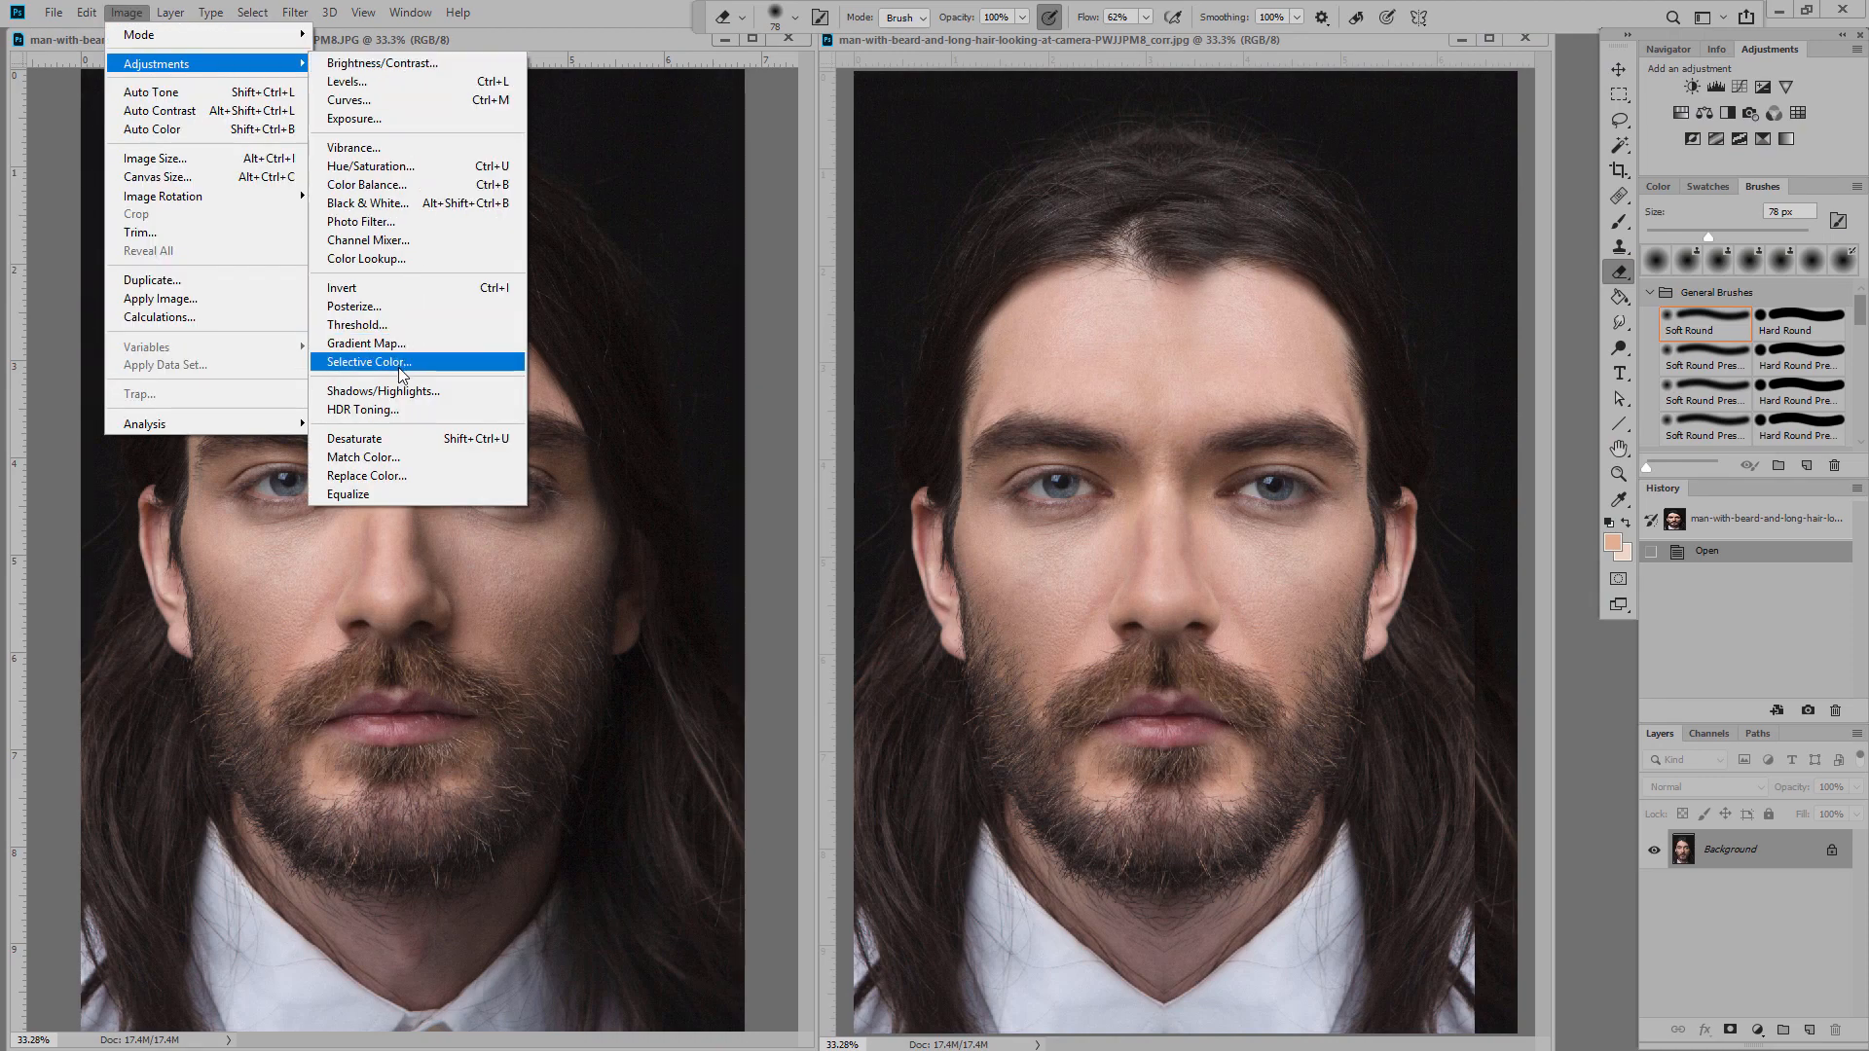
left_click(385, 390)
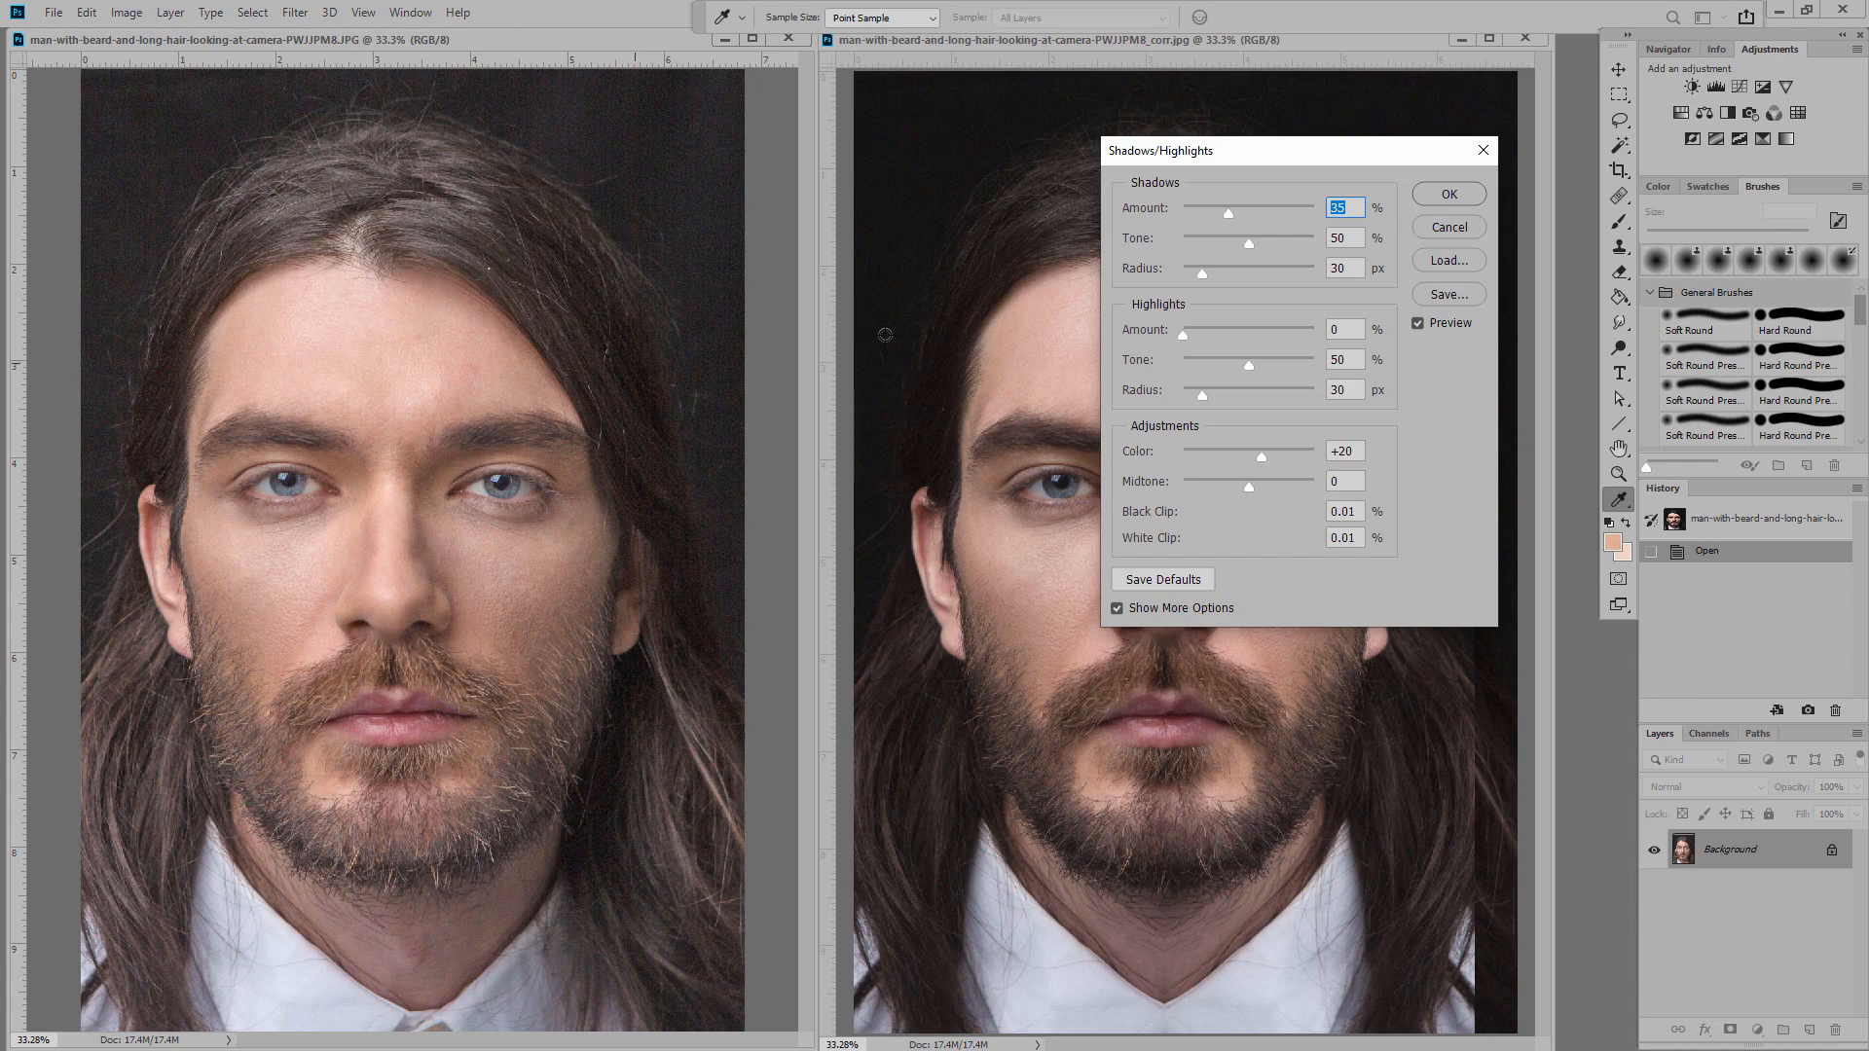
left_click_drag(1237, 150, 816, 164)
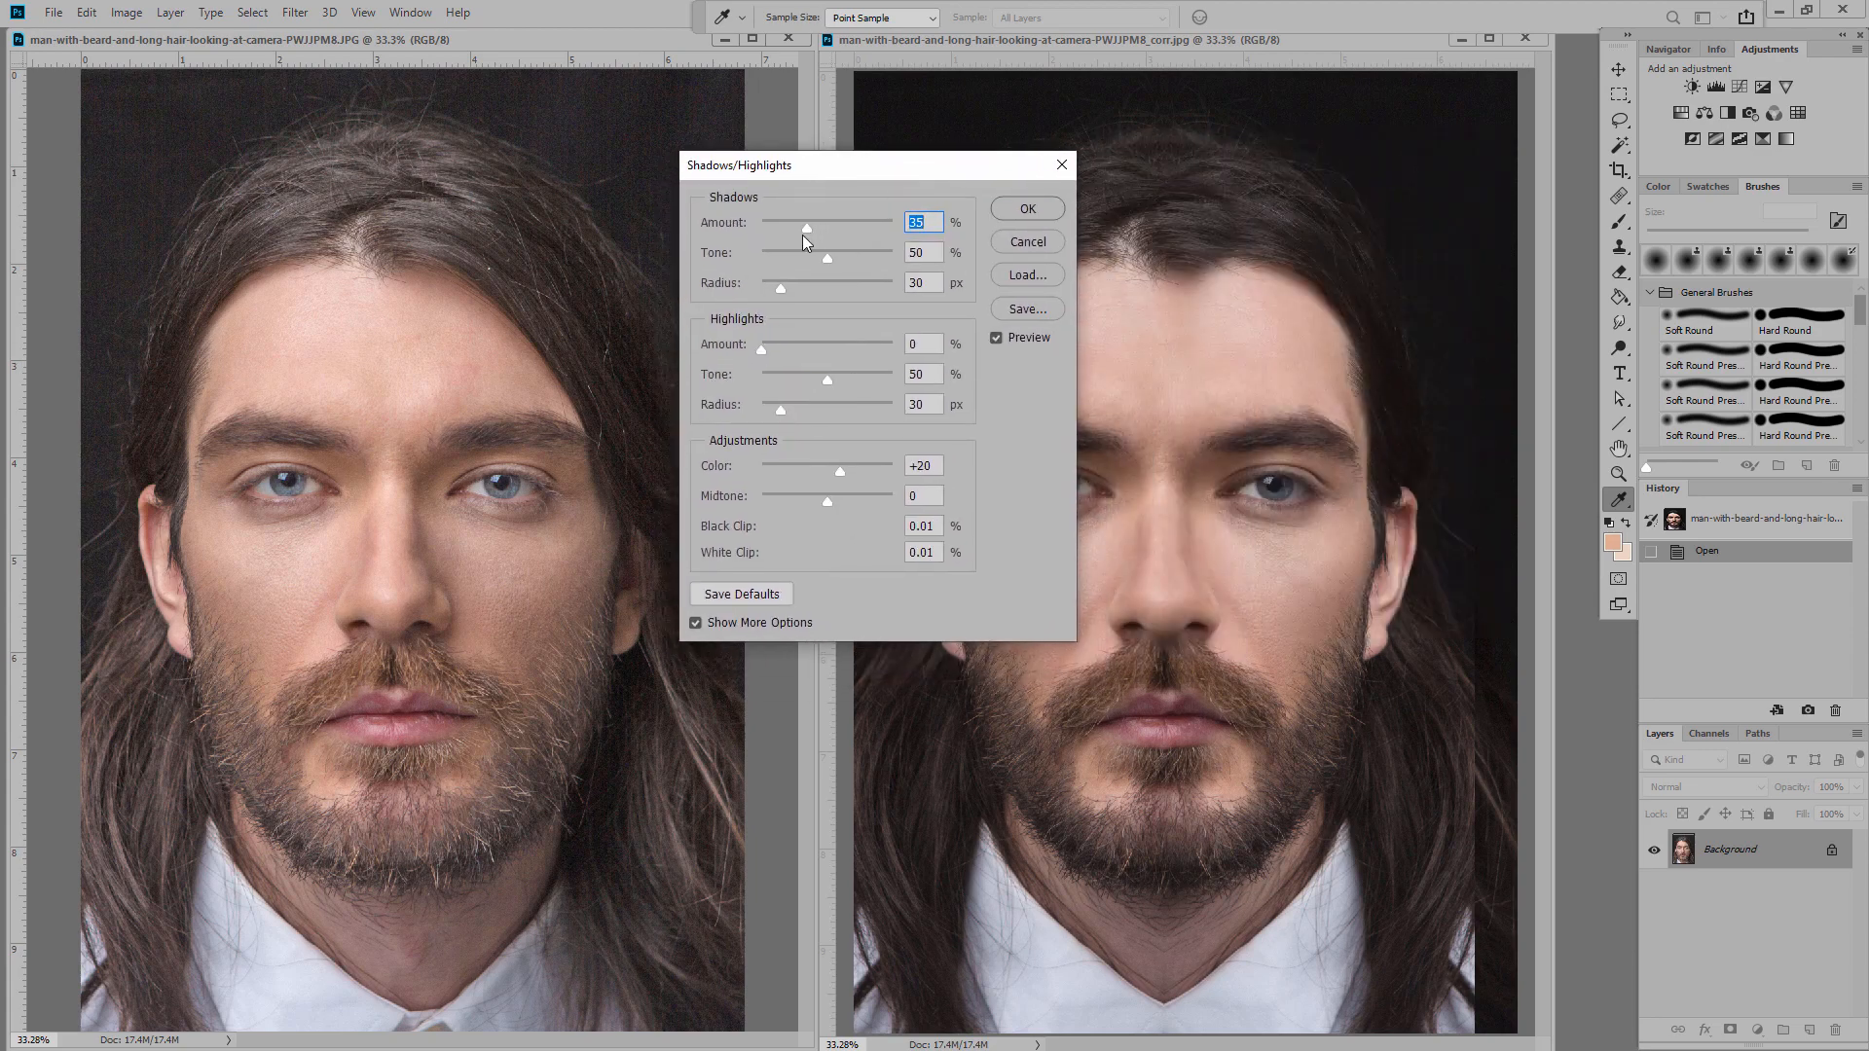
left_click_drag(807, 228, 820, 236)
left_click_drag(764, 350, 789, 358)
Step: Discard the correction, duplicate the left portrait onto a new layer and flip it horizontally
left_click(1024, 243)
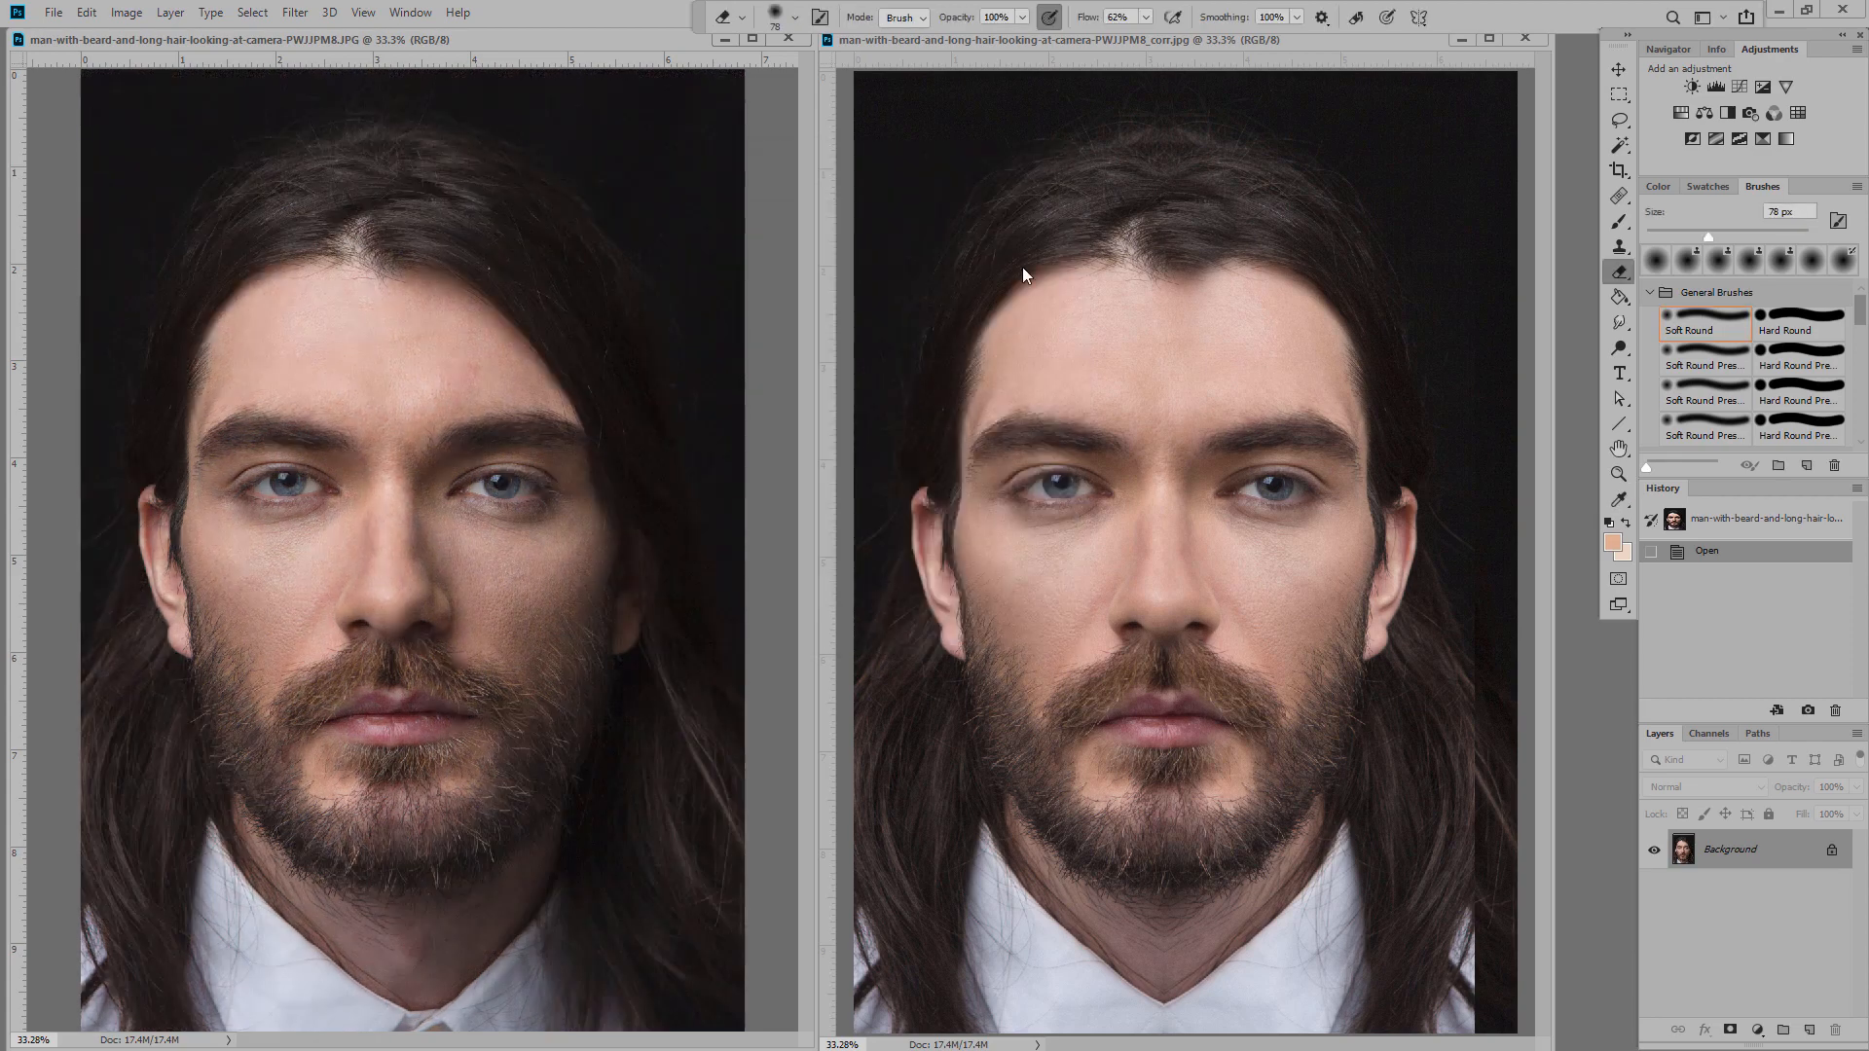
left_click(260, 18)
left_click(263, 35)
left_click(87, 12)
left_click(103, 147)
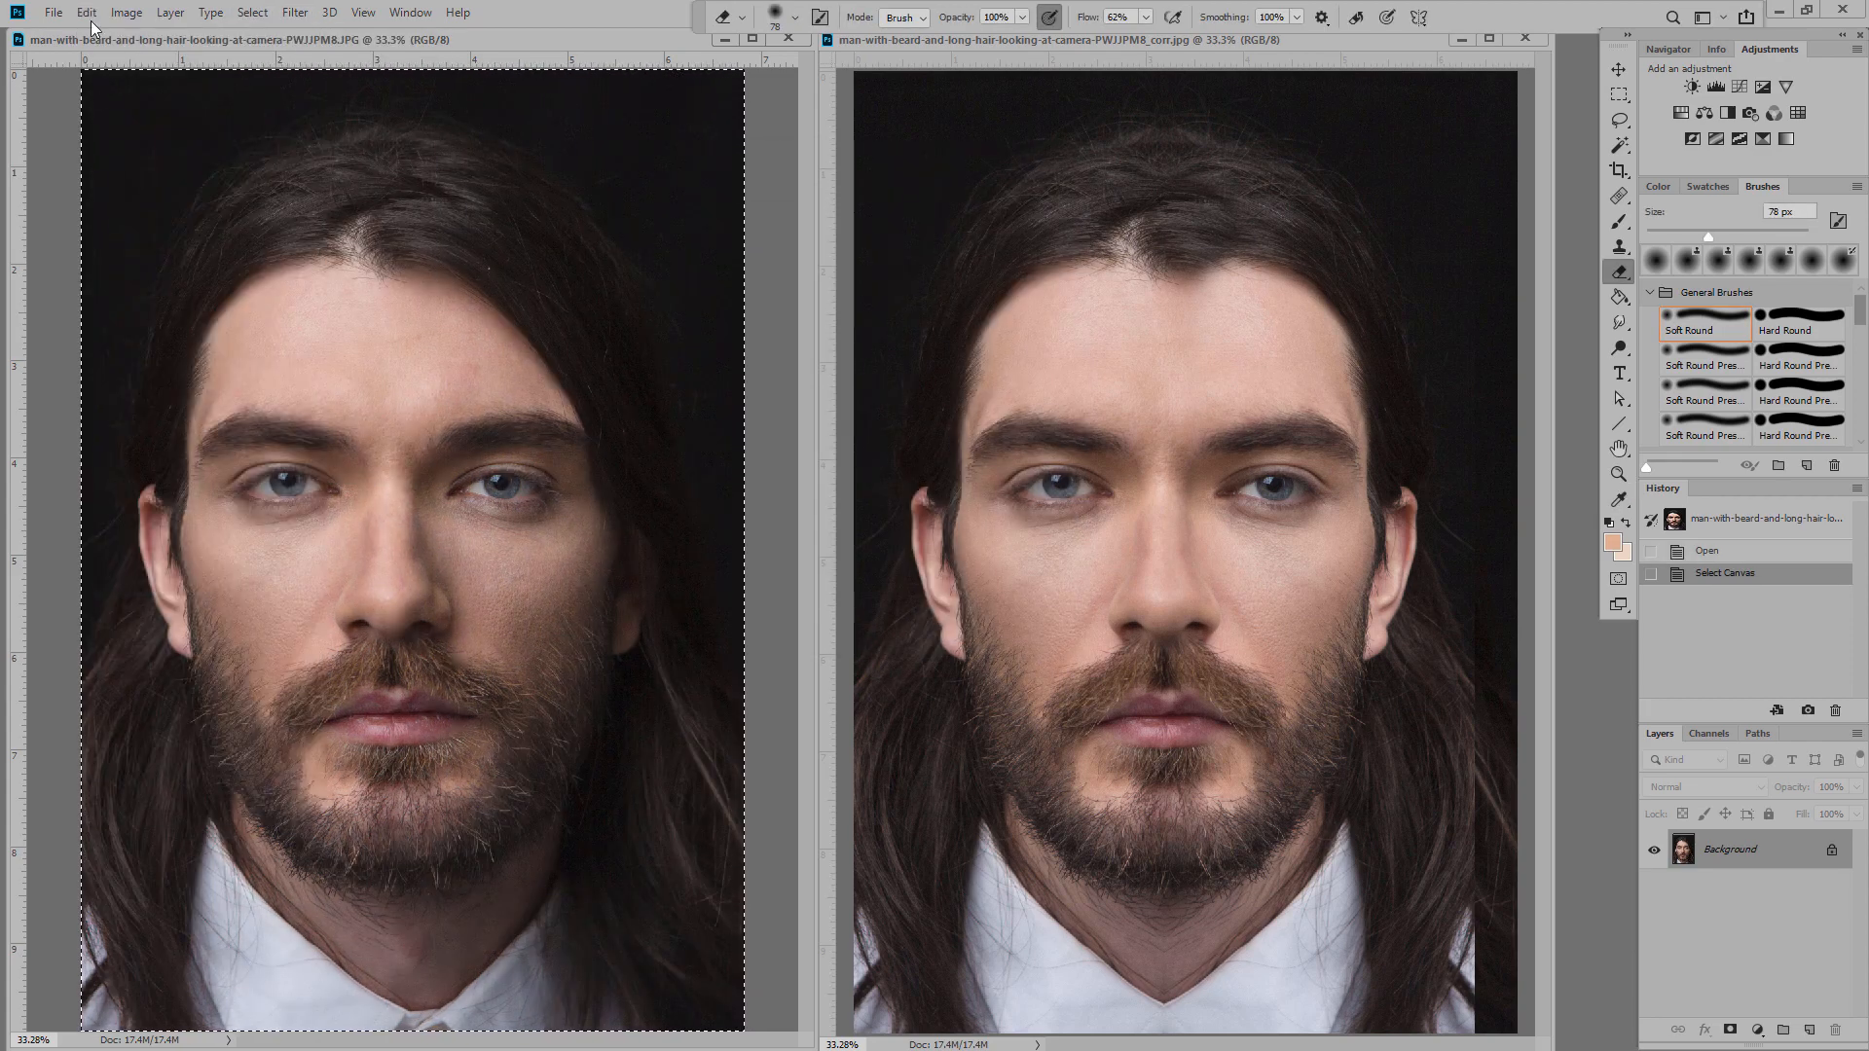
left_click(87, 13)
left_click(104, 185)
left_click(87, 12)
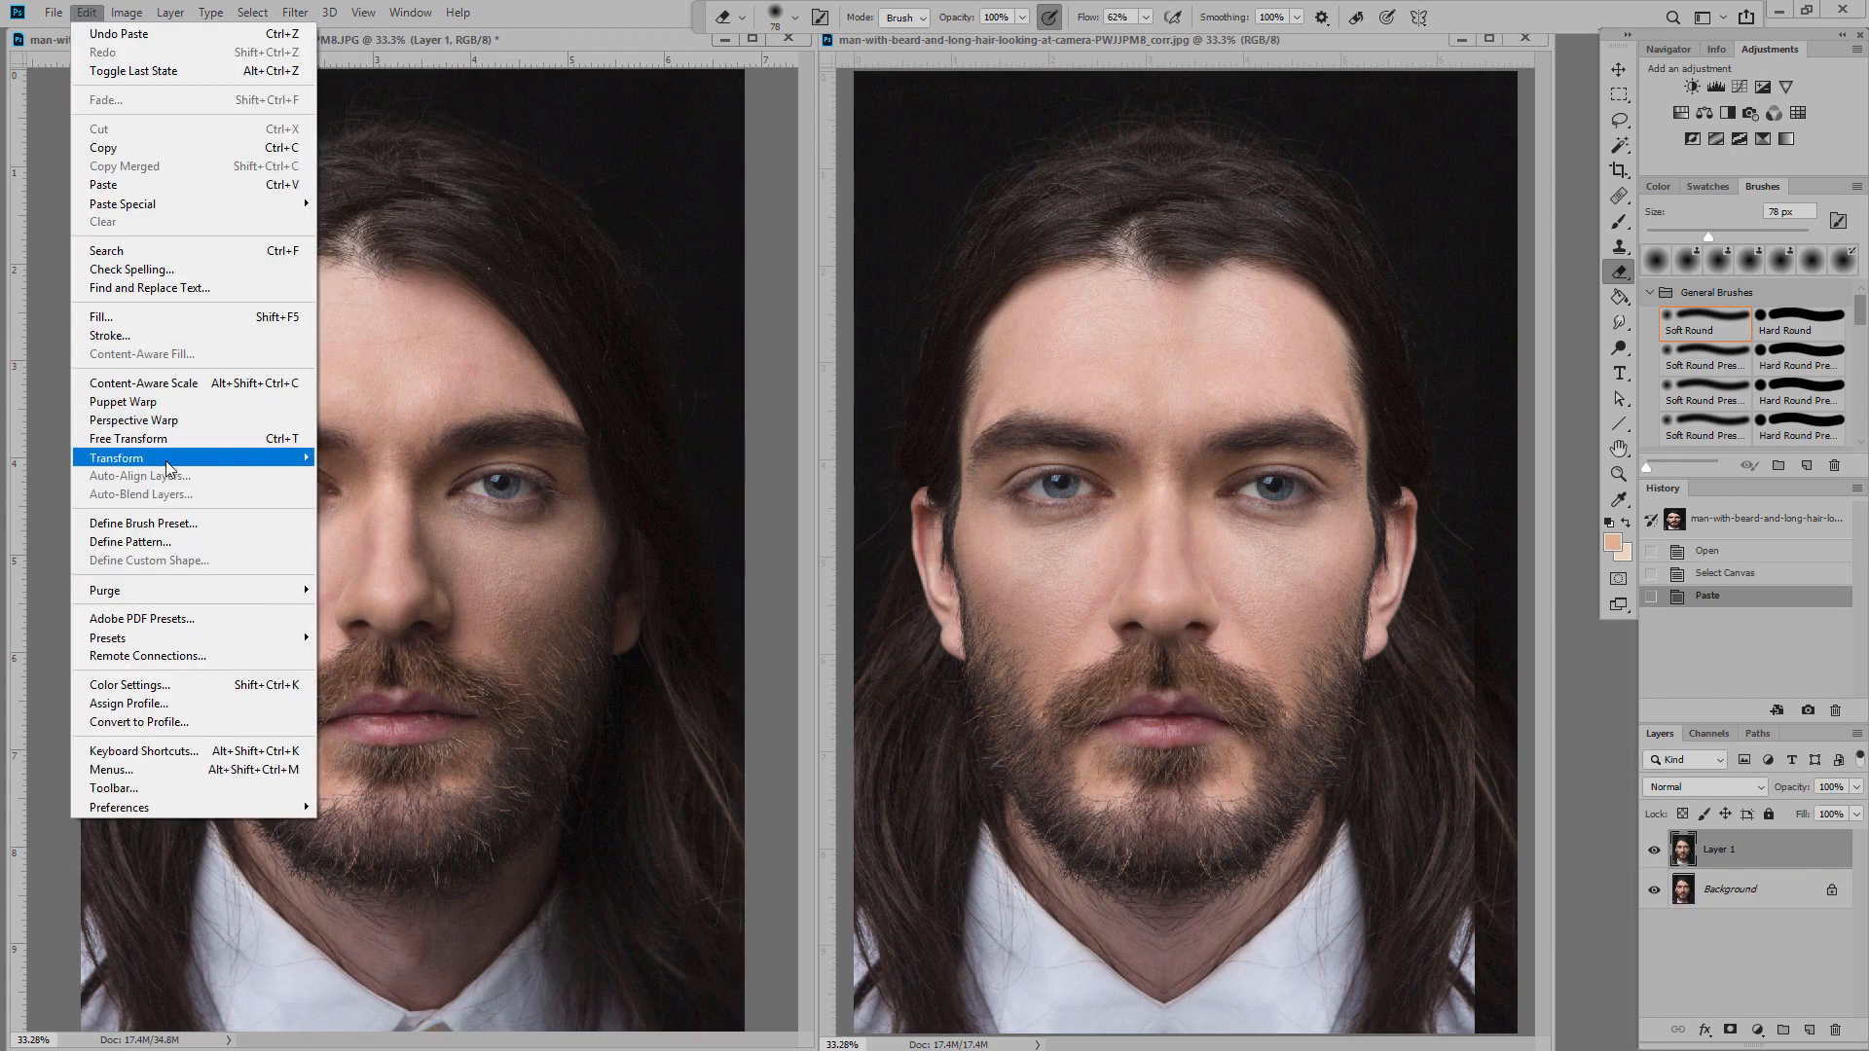
mouse_move(171, 458)
left_click(429, 675)
Step: Cut away the flipped layer's left half, shift it left to align, and soften the seam
key("m")
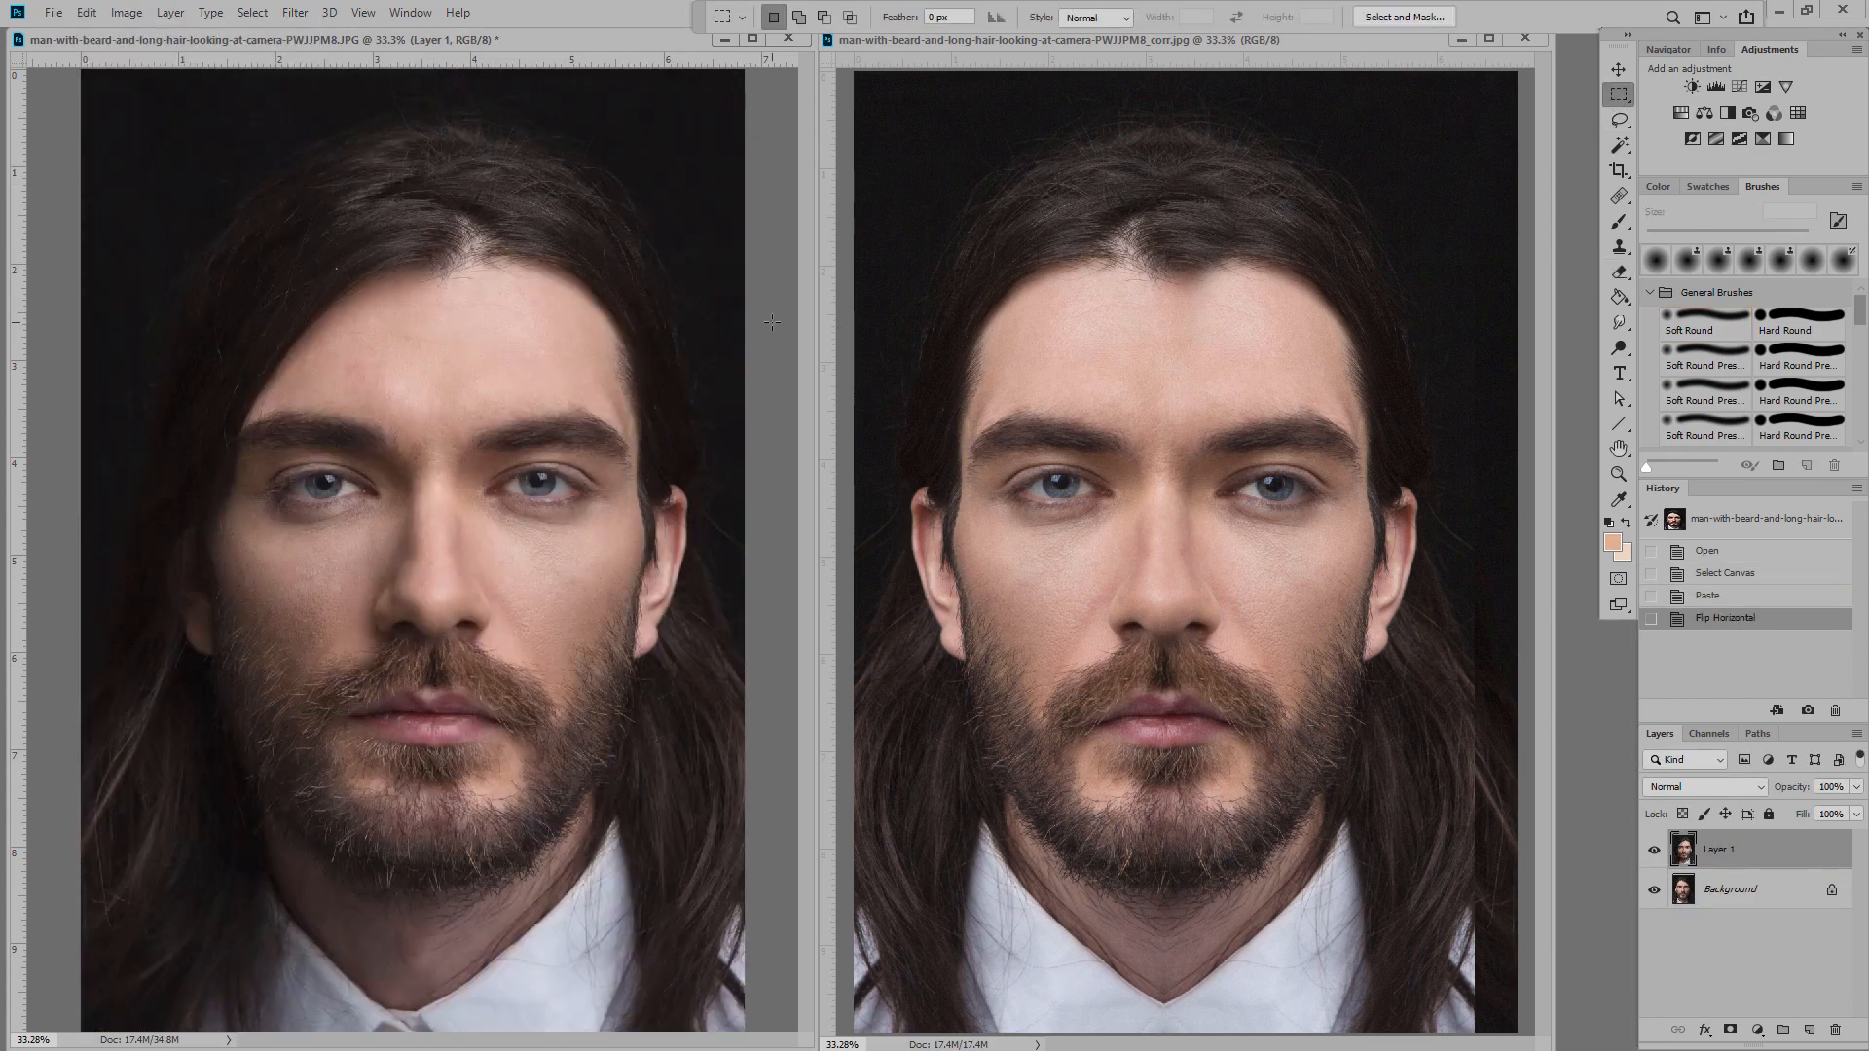
key("ctrl+0")
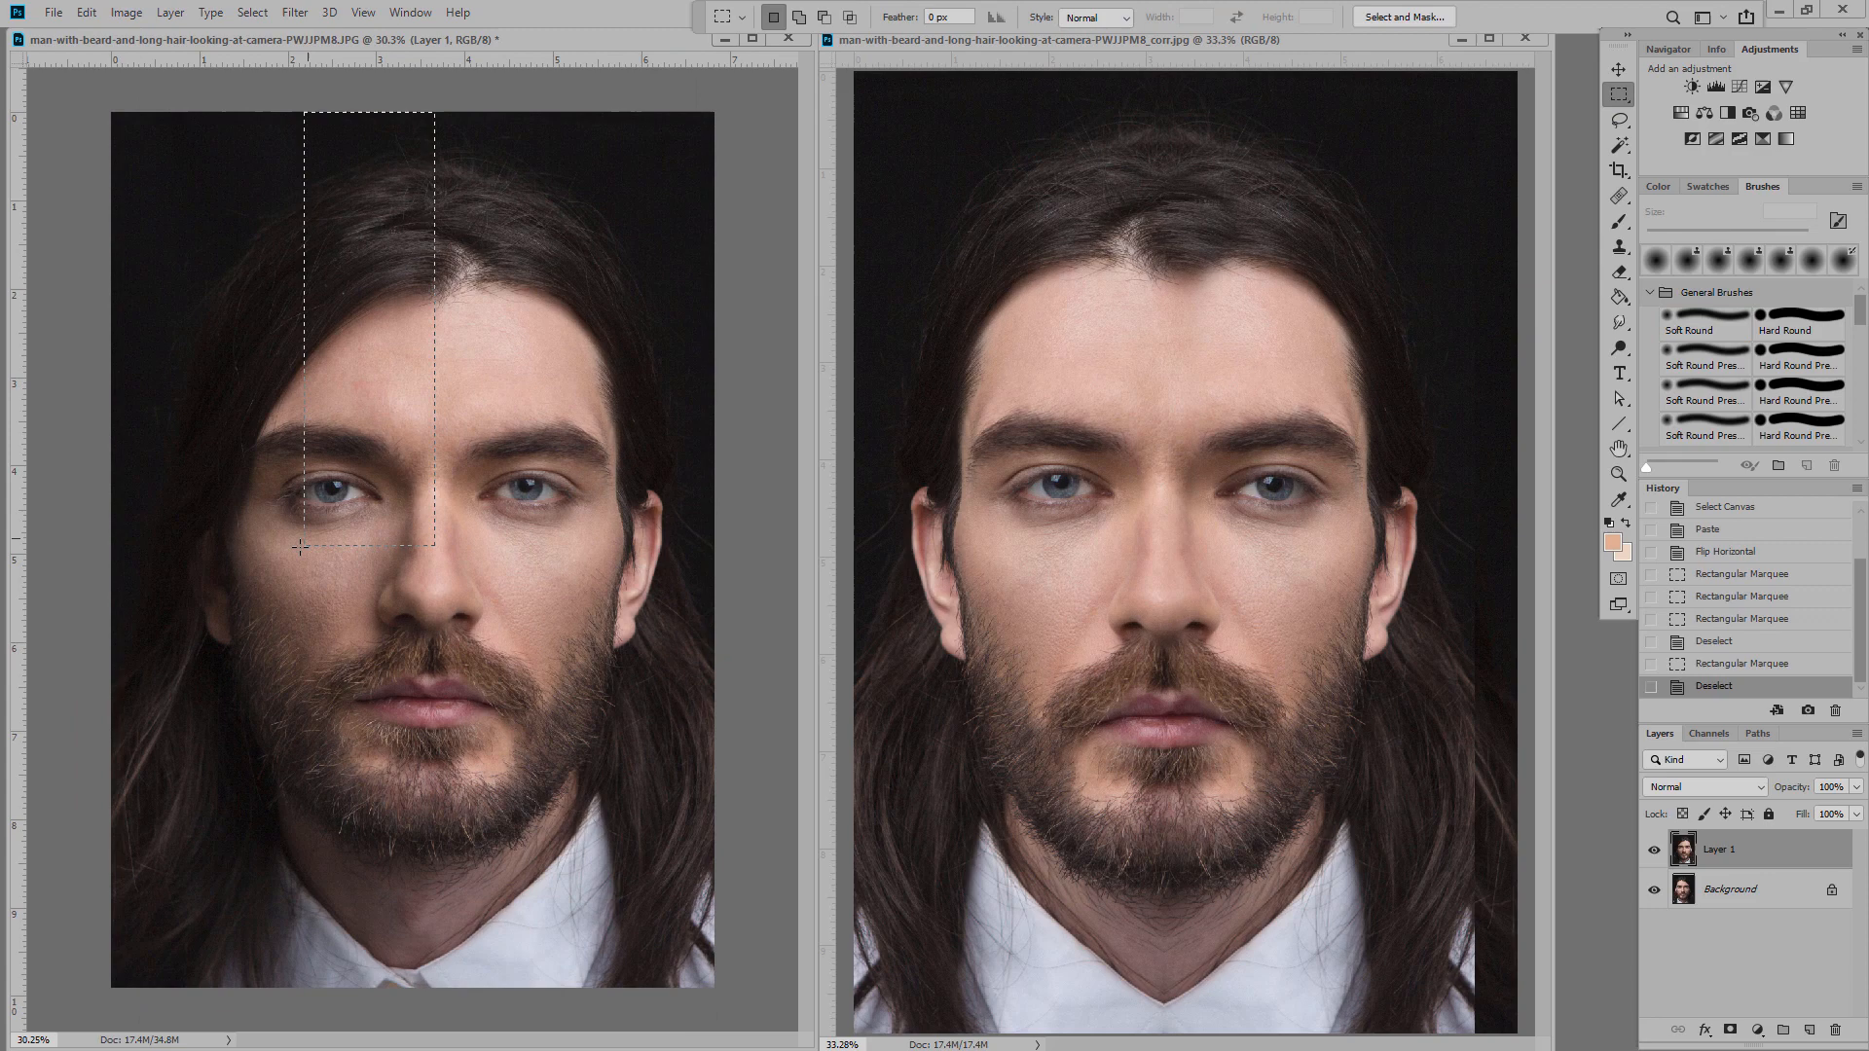
left_click_drag(299, 546, 107, 998)
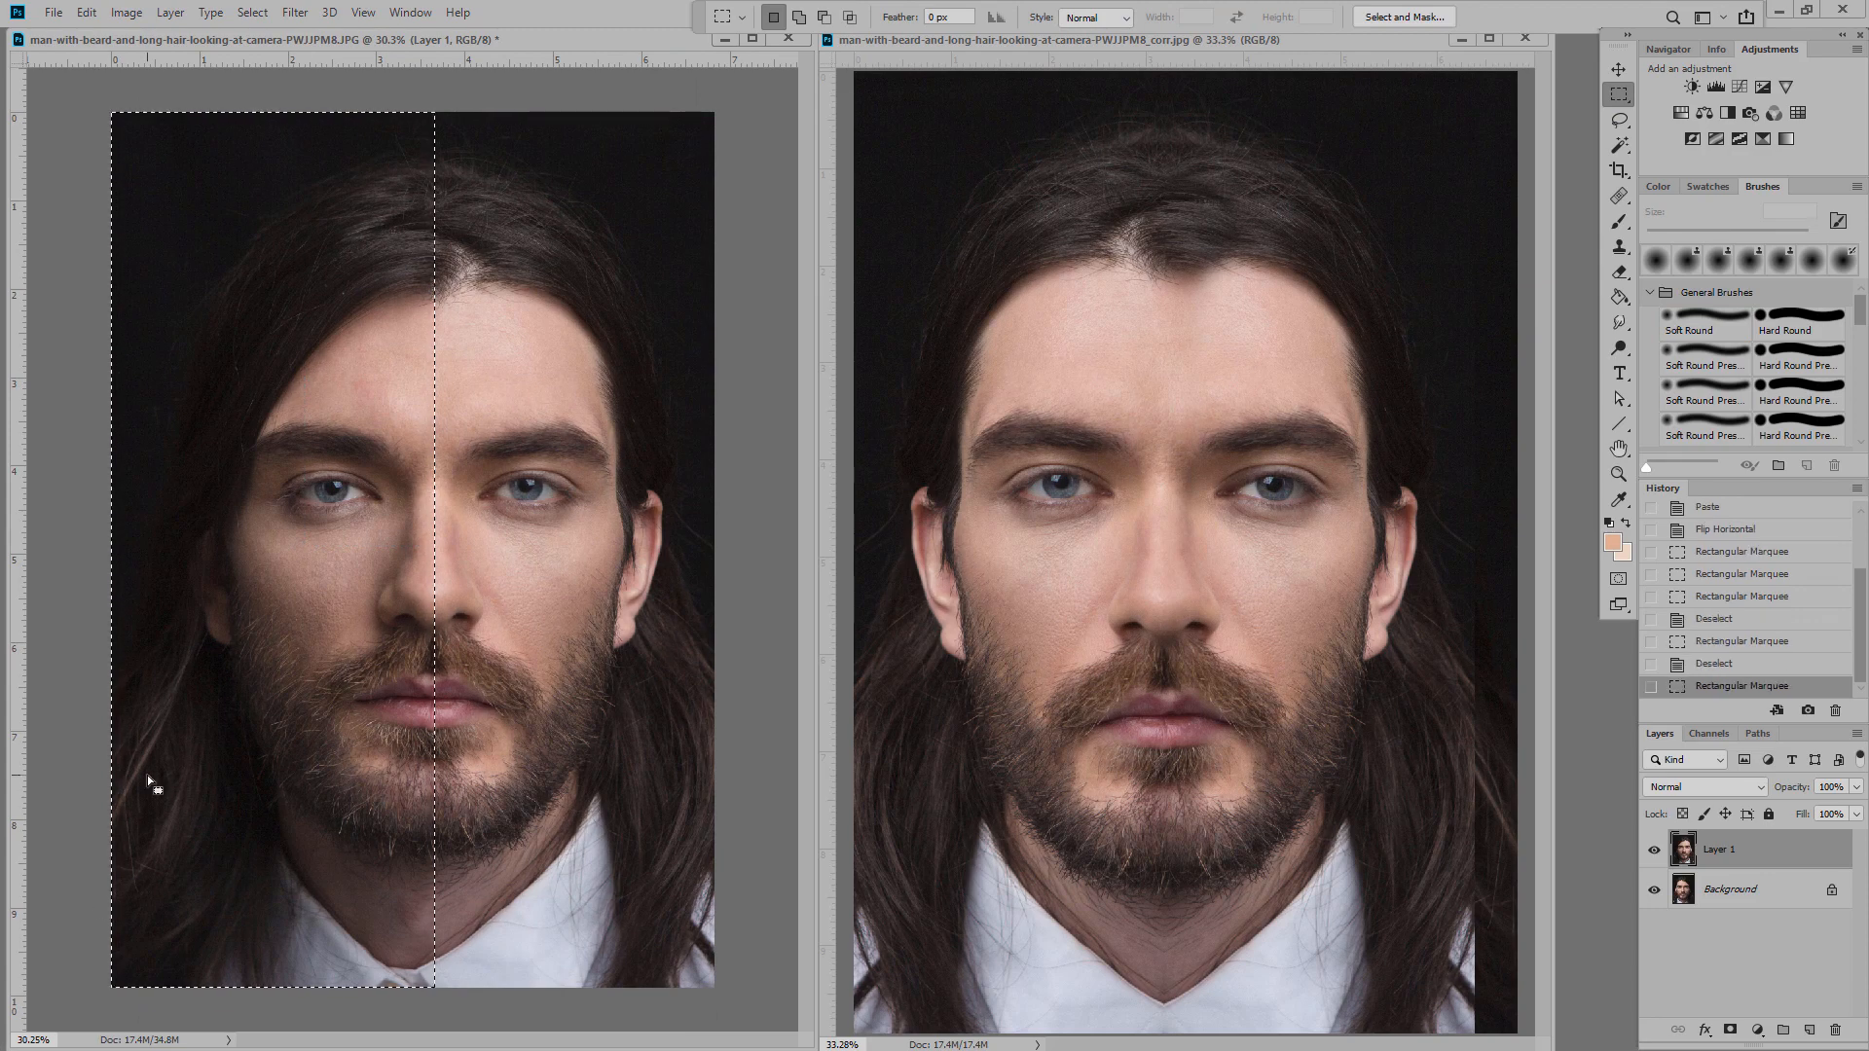
left_click(86, 13)
left_click(102, 126)
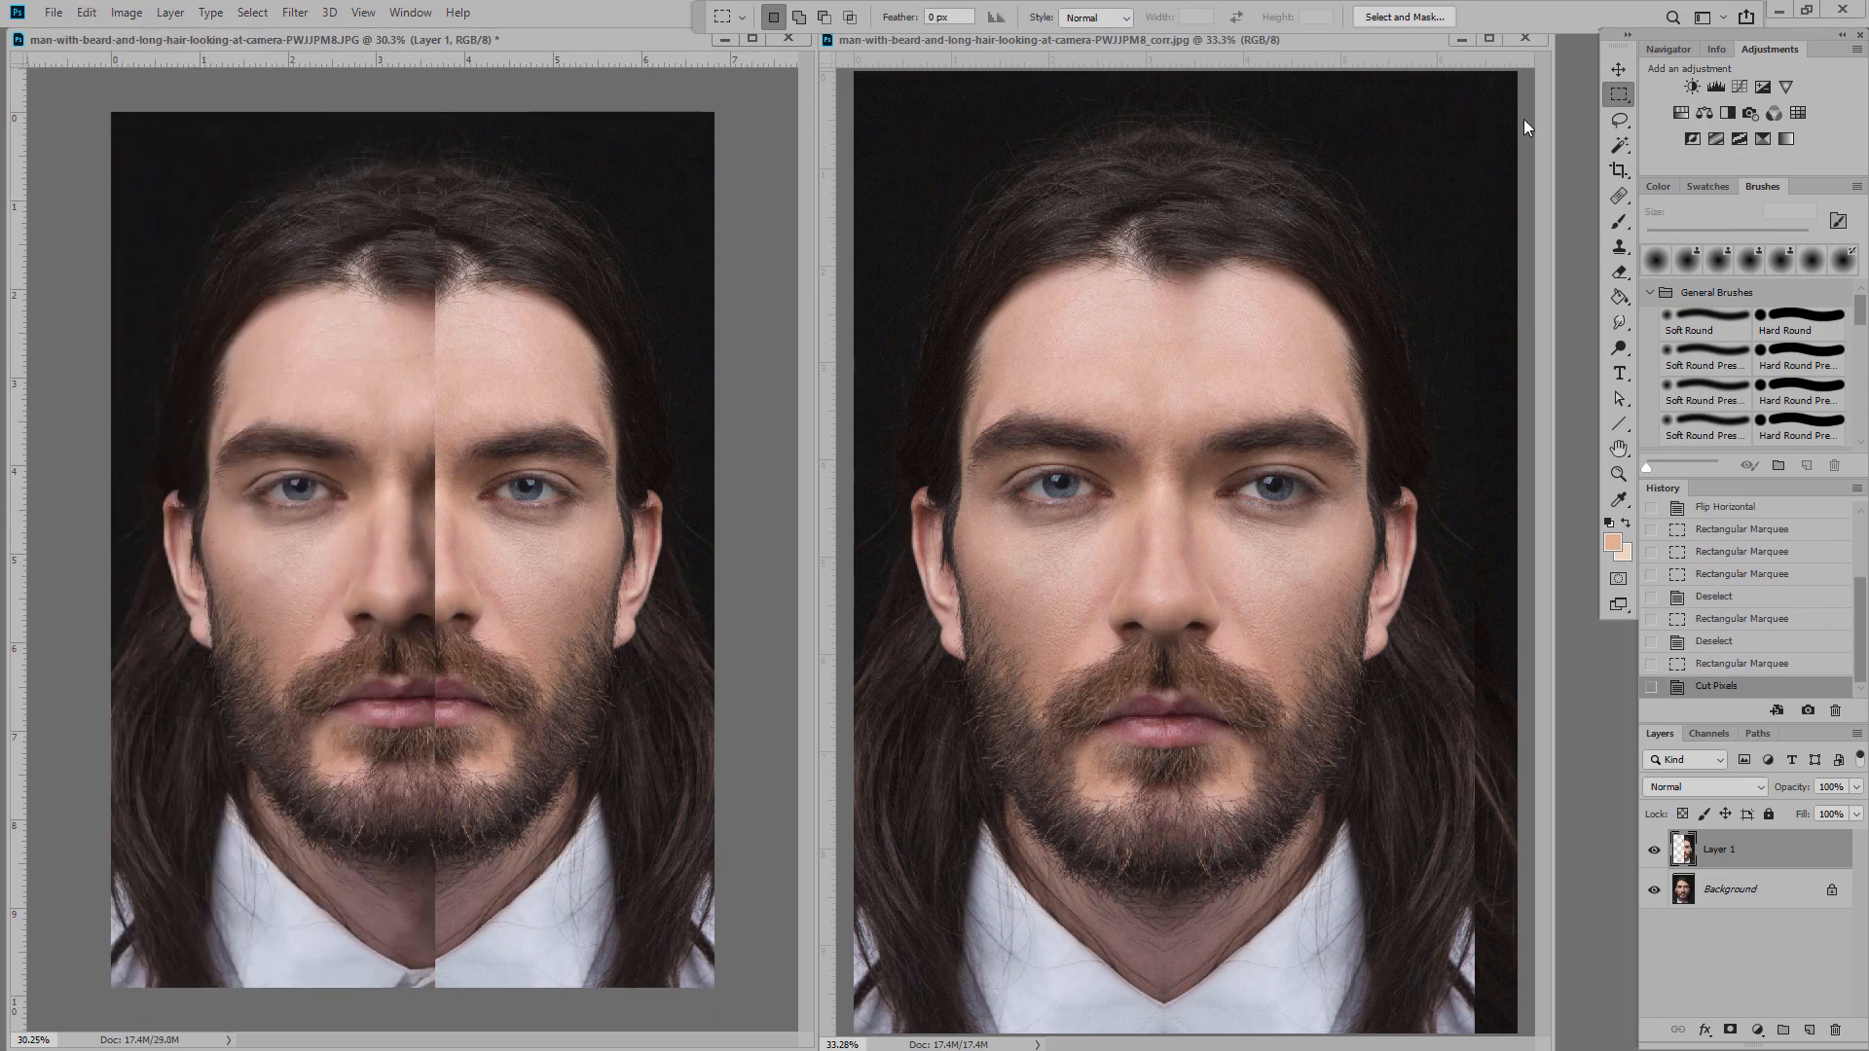
key("v")
left_click_drag(531, 609, 490, 608)
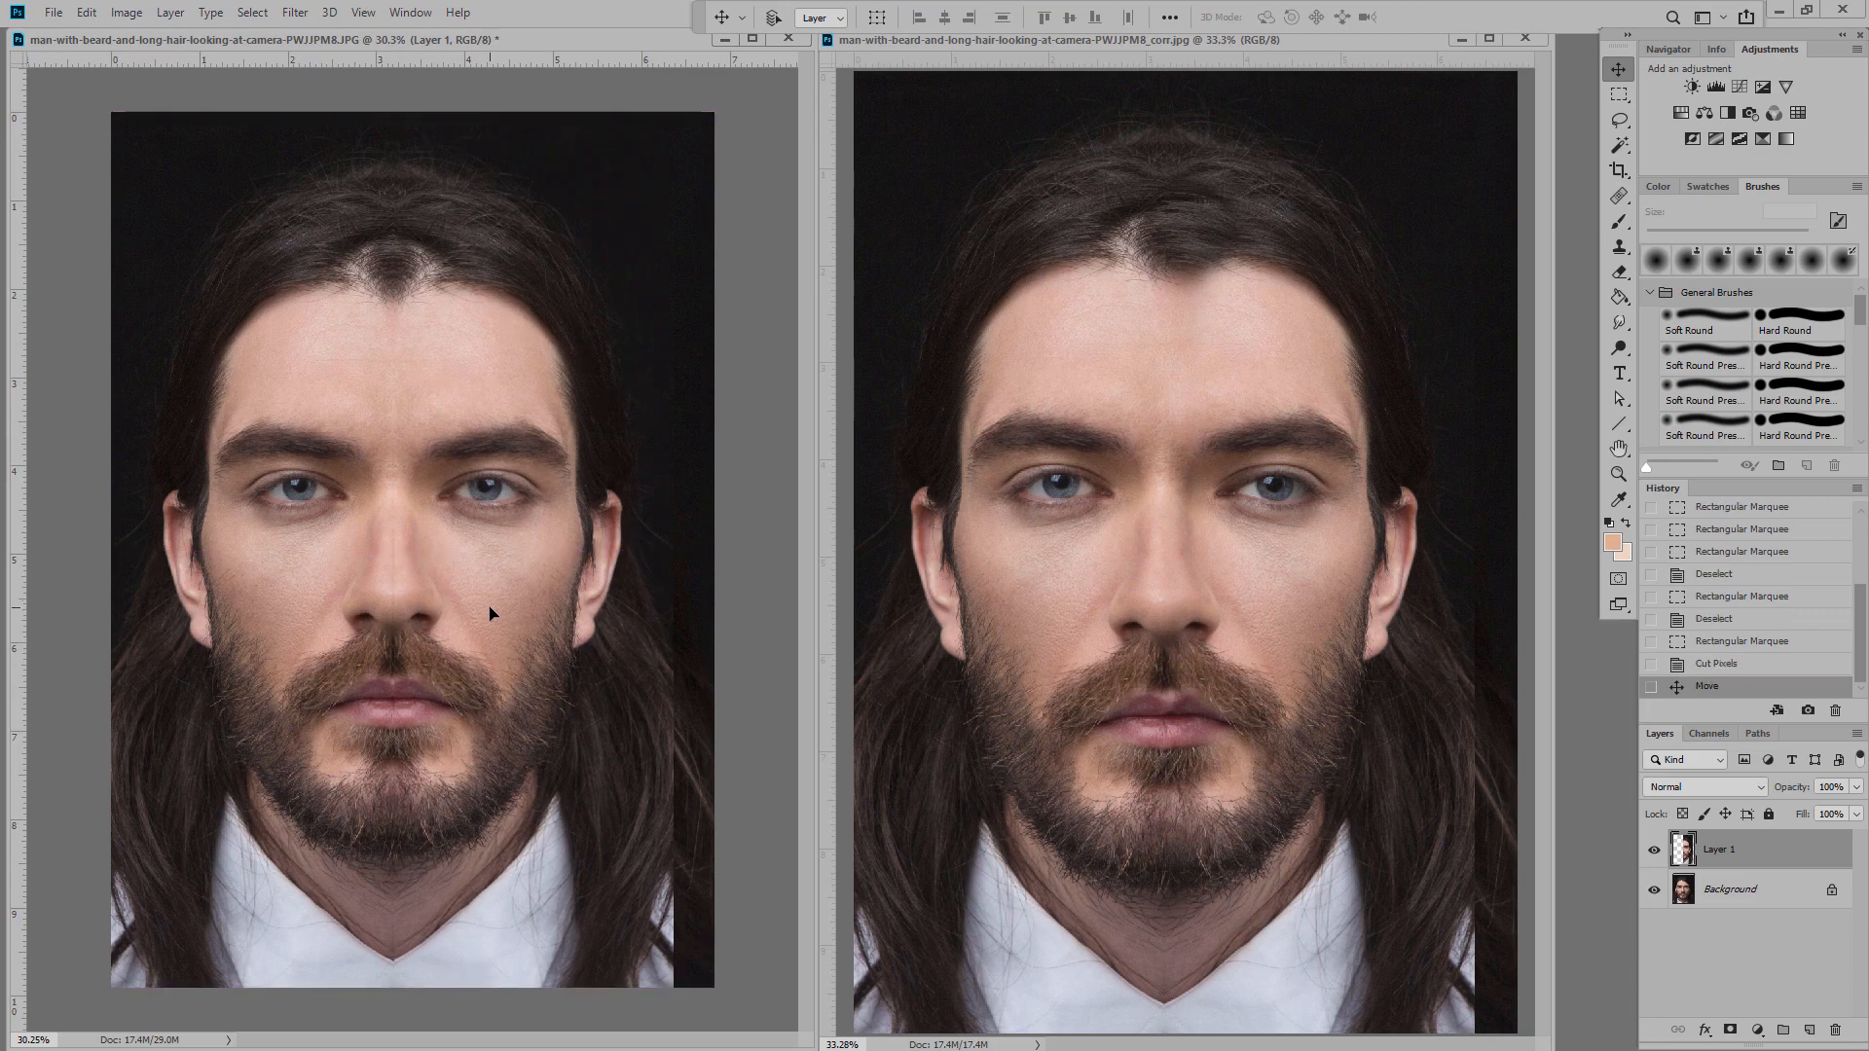
left_click(1619, 272)
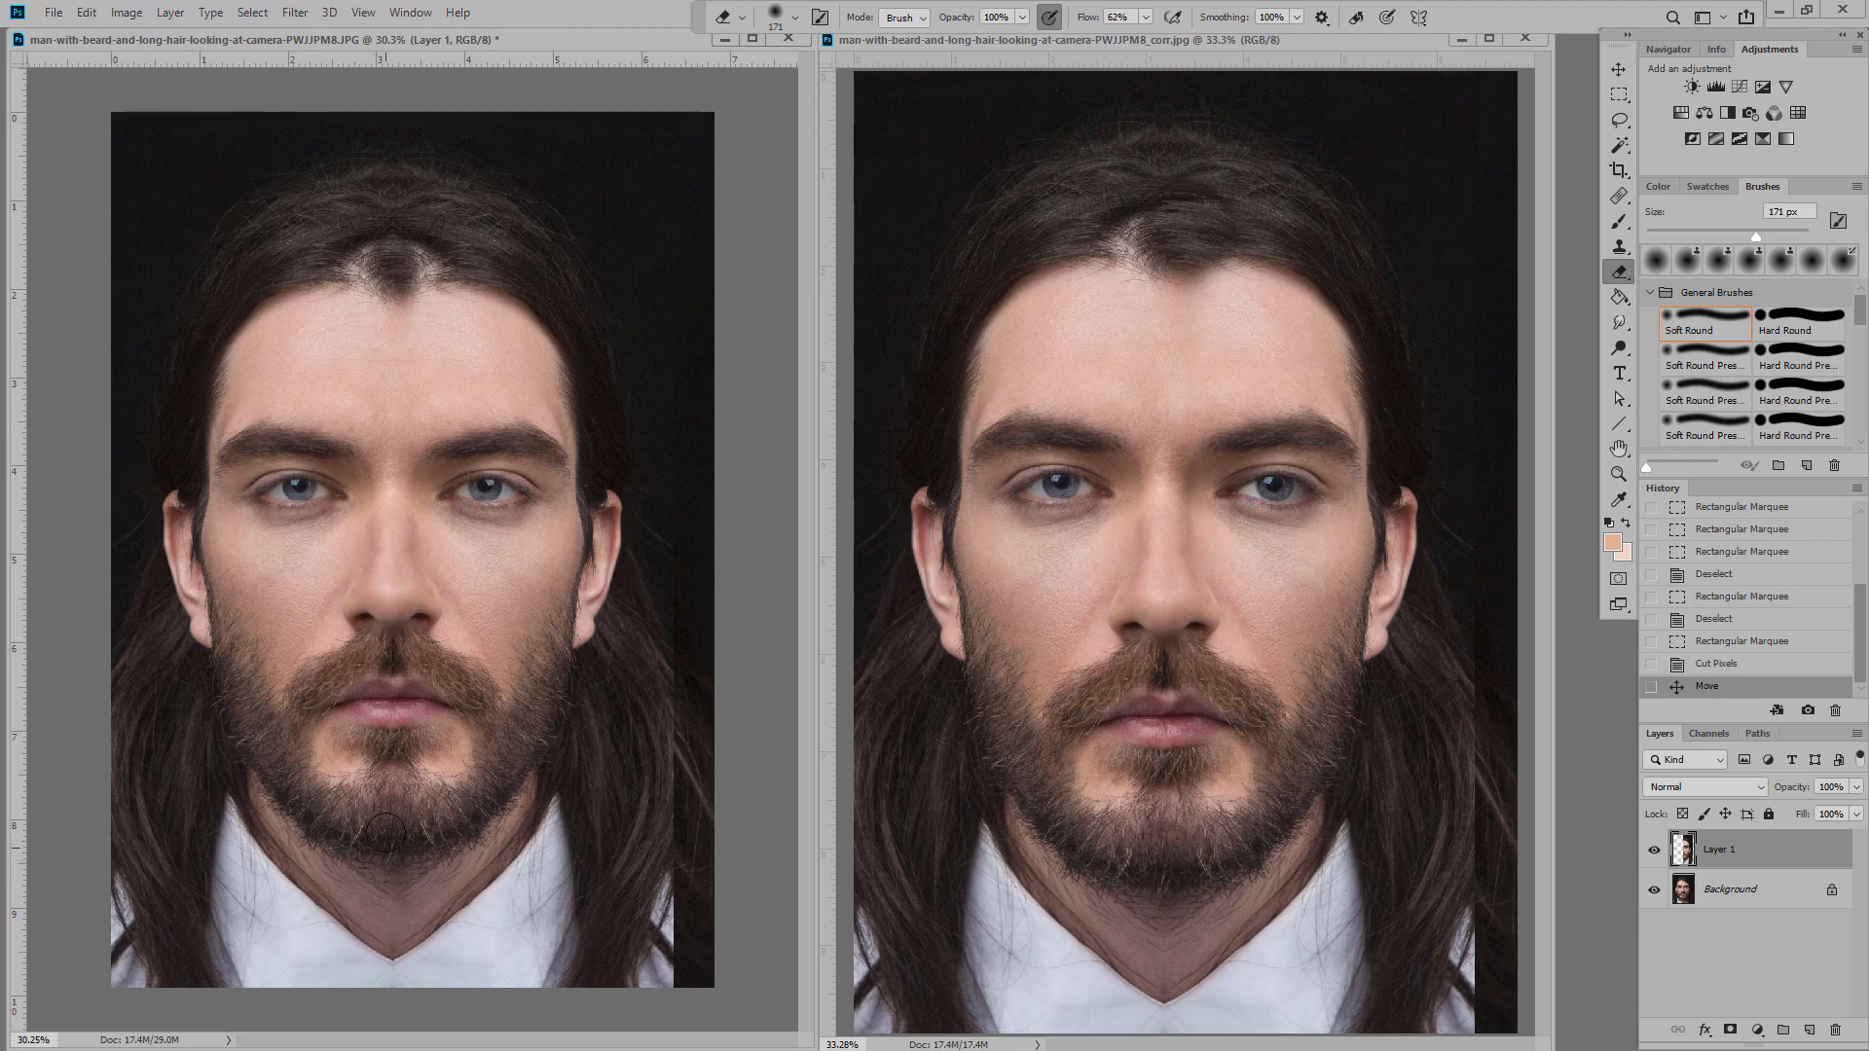
left_click_drag(385, 832, 380, 518)
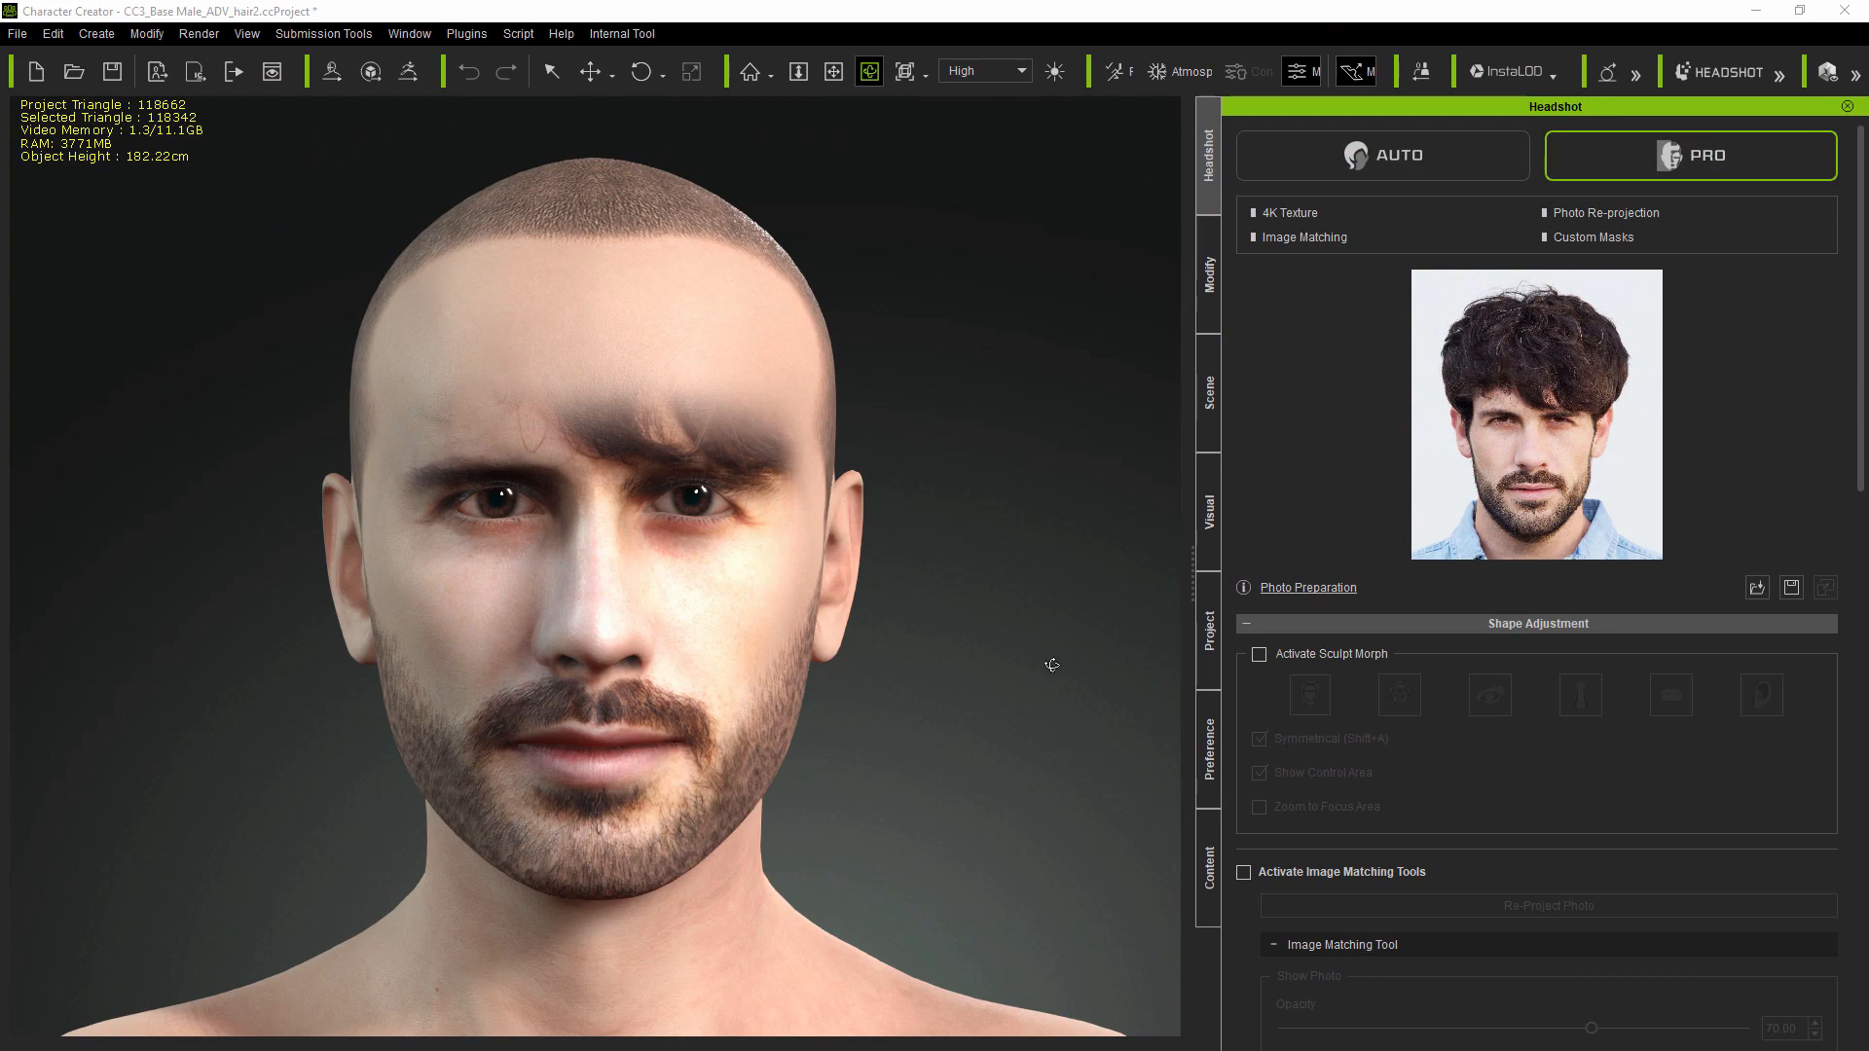
right_click_drag(1052, 665, 269, 669)
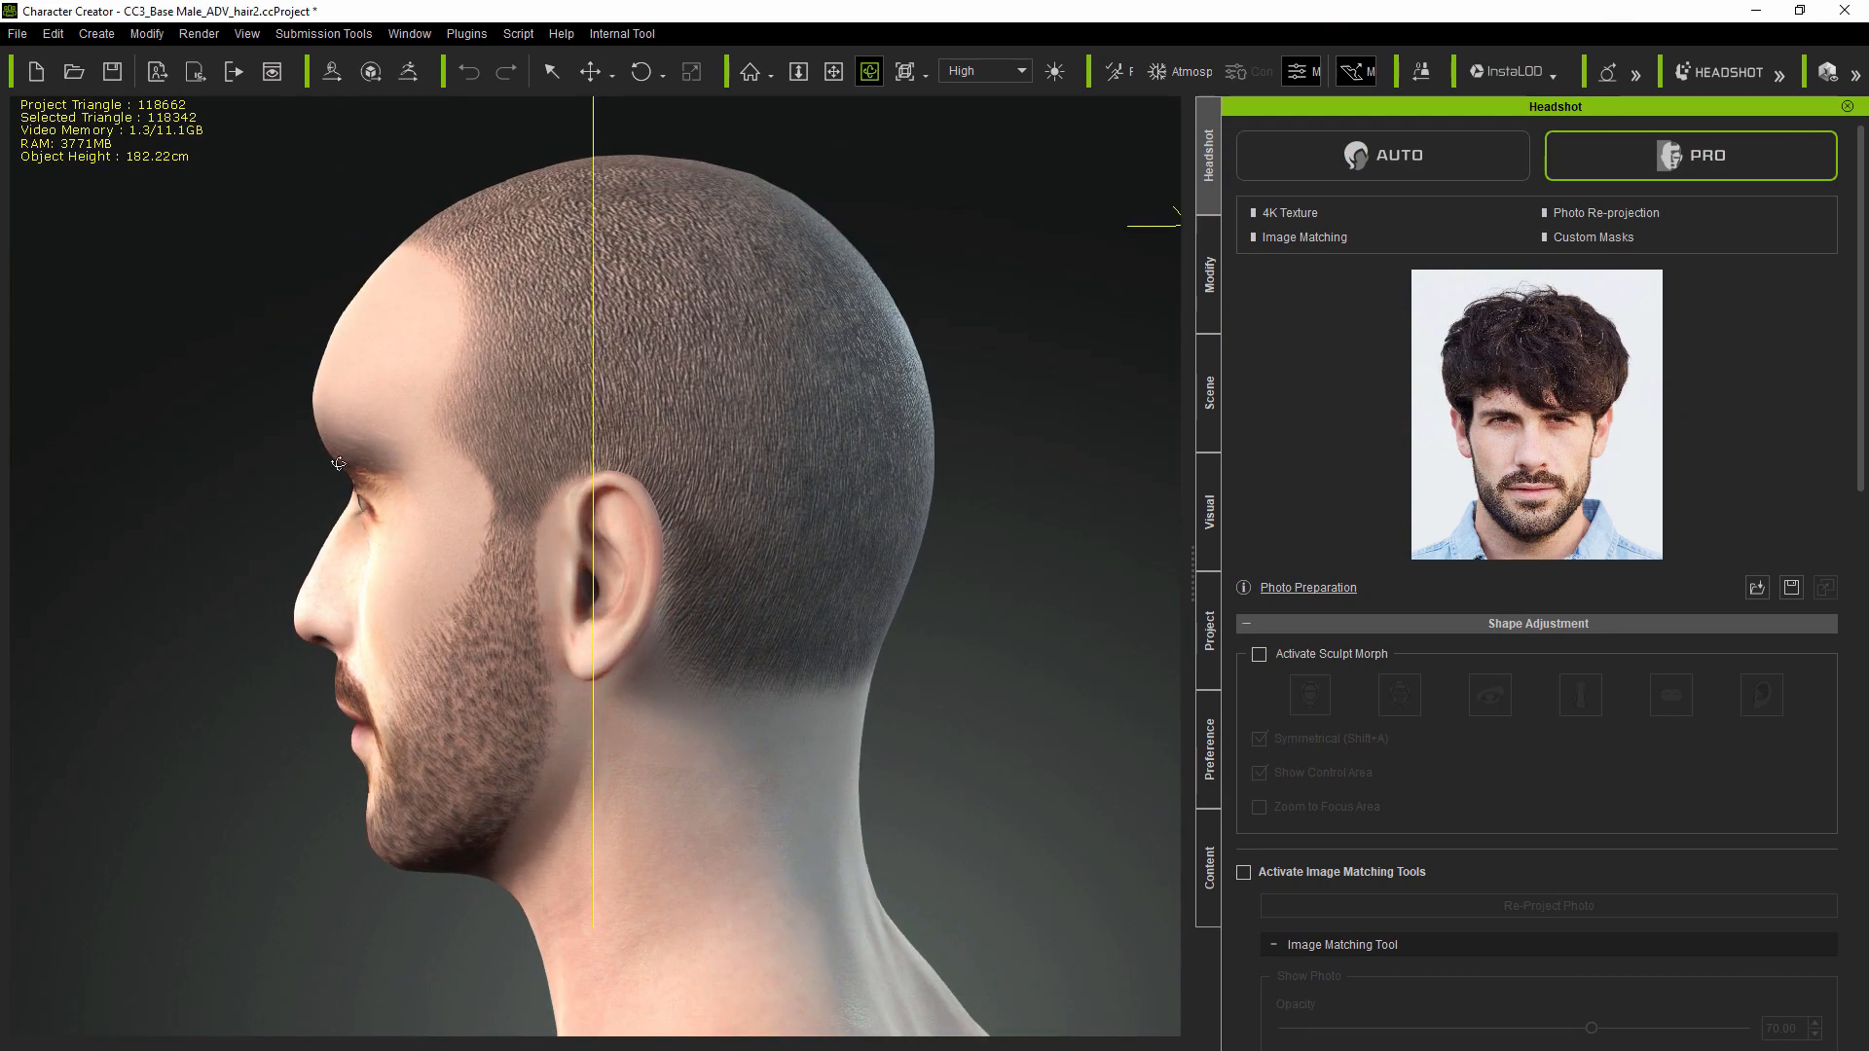
right_click_drag(189, 530, 978, 613)
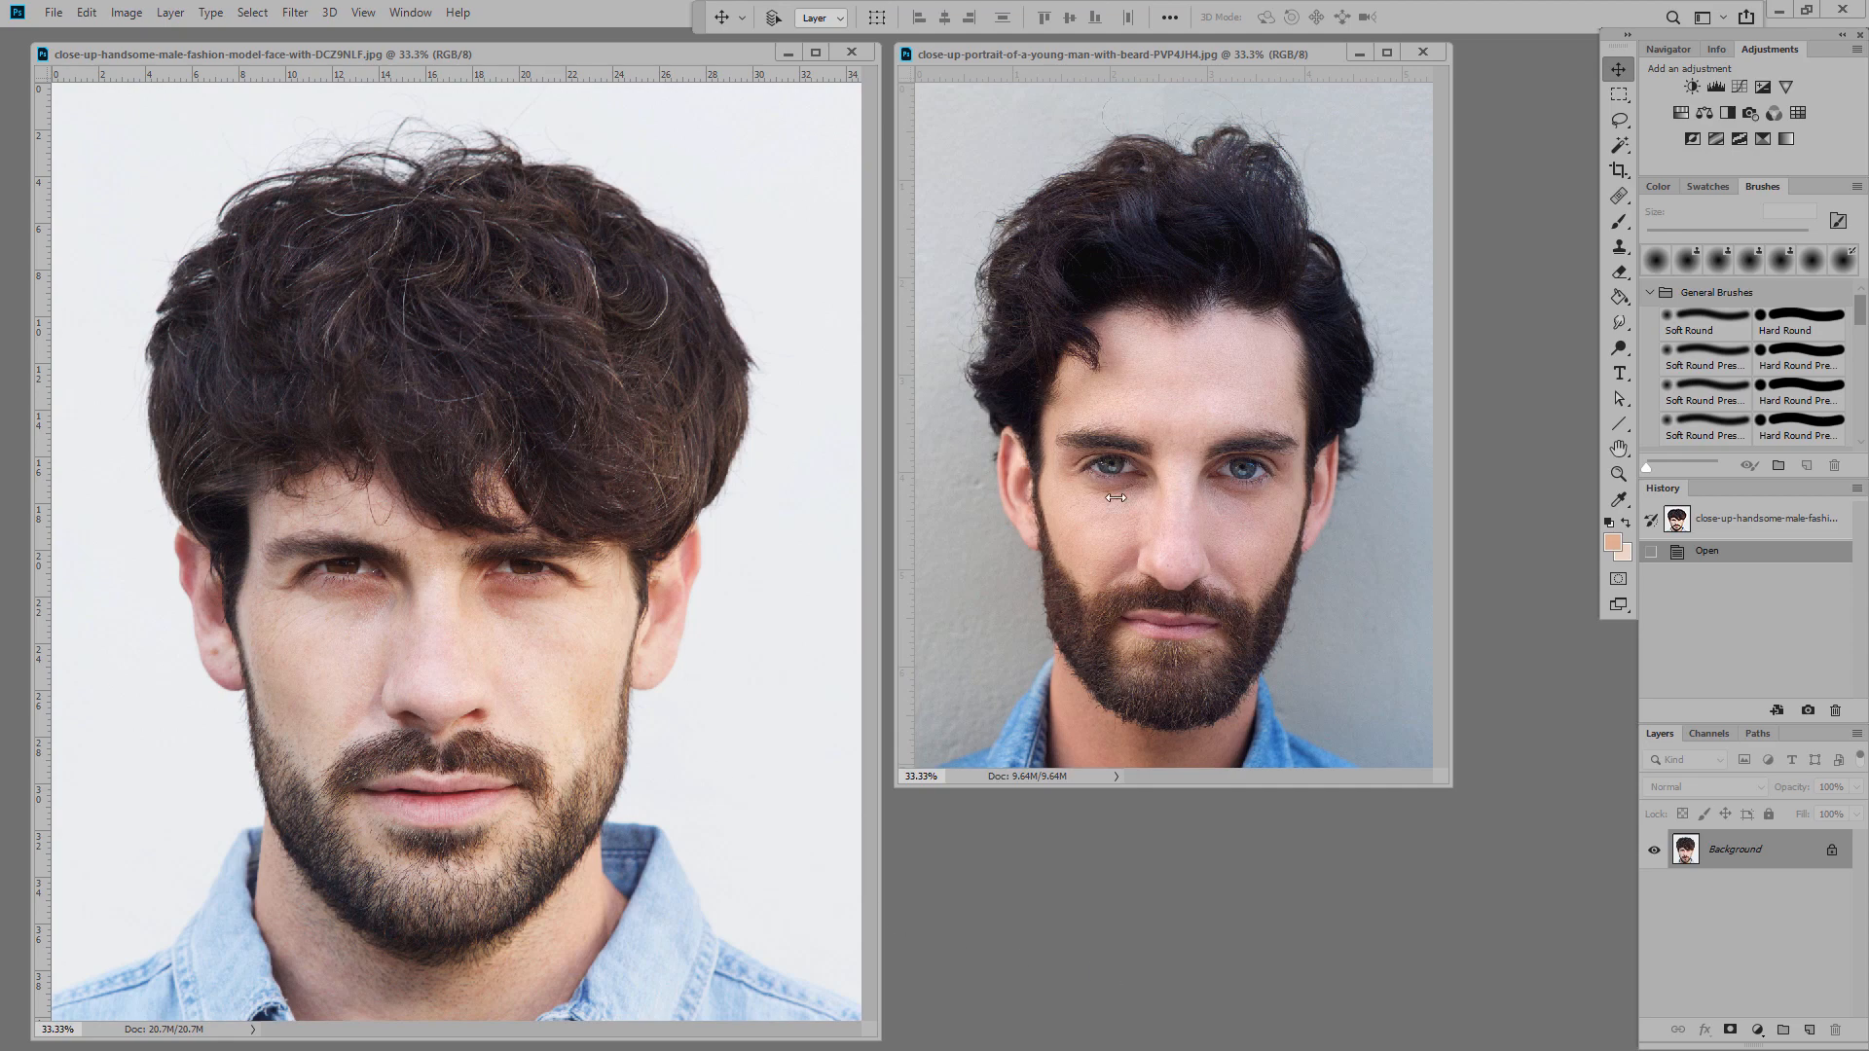
Step: Lasso the forehead and hairline from the bearded man's portrait and drag it into the curly-haired photo
left_click(1347, 319)
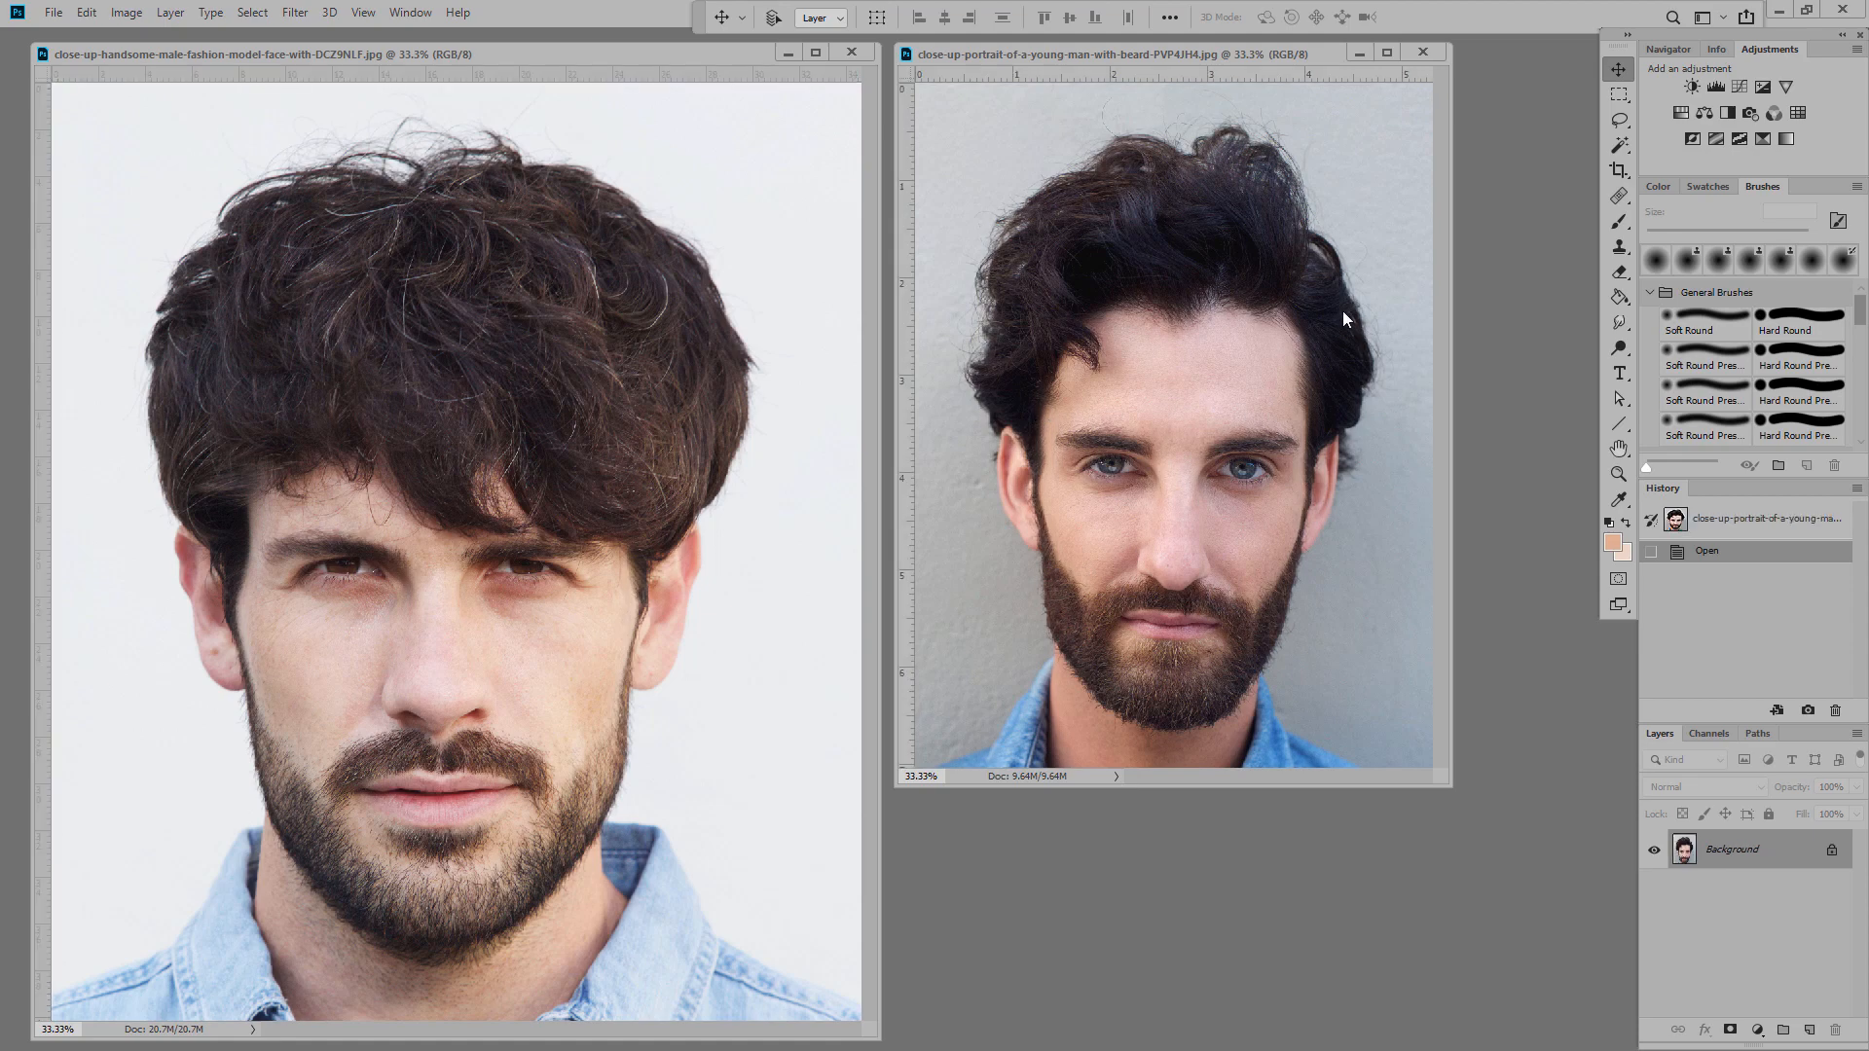
key("l")
scroll(1217, 392, "up", 4, "alt")
left_click_drag(1024, 262, 1361, 472)
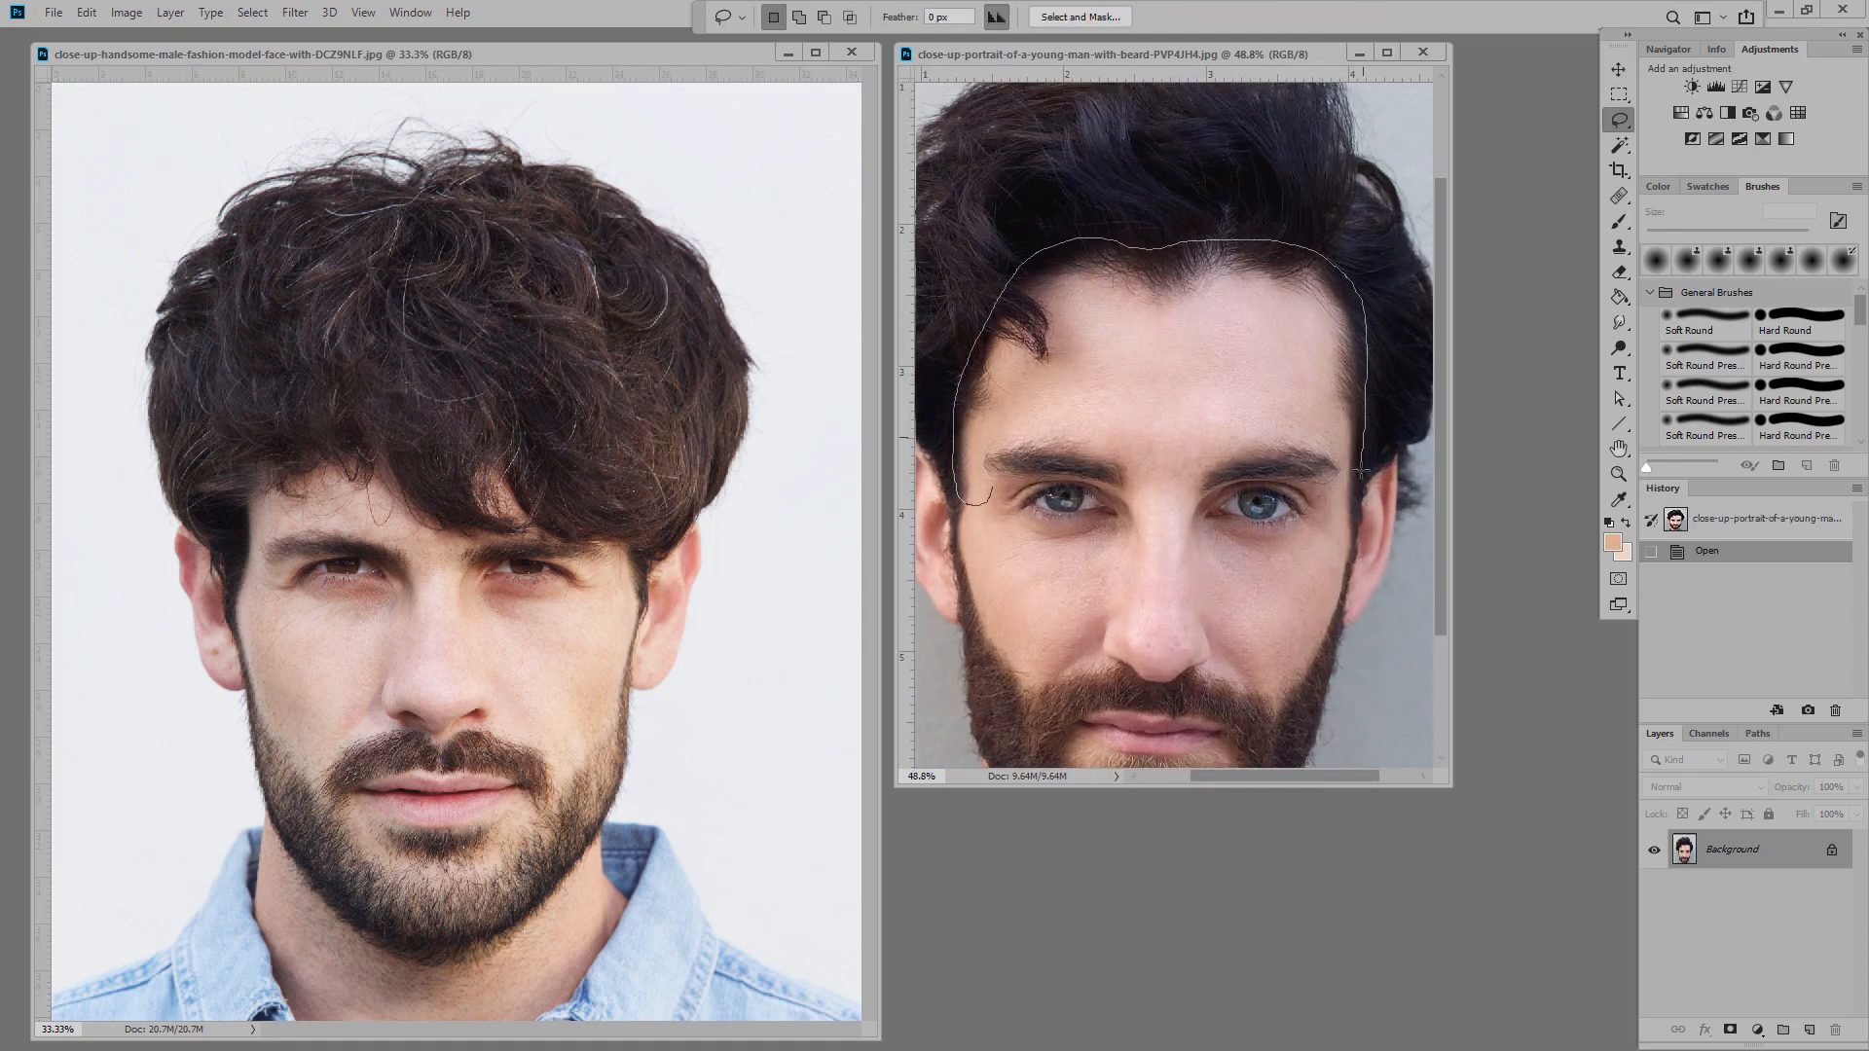
left_click_drag(1228, 474, 1013, 465)
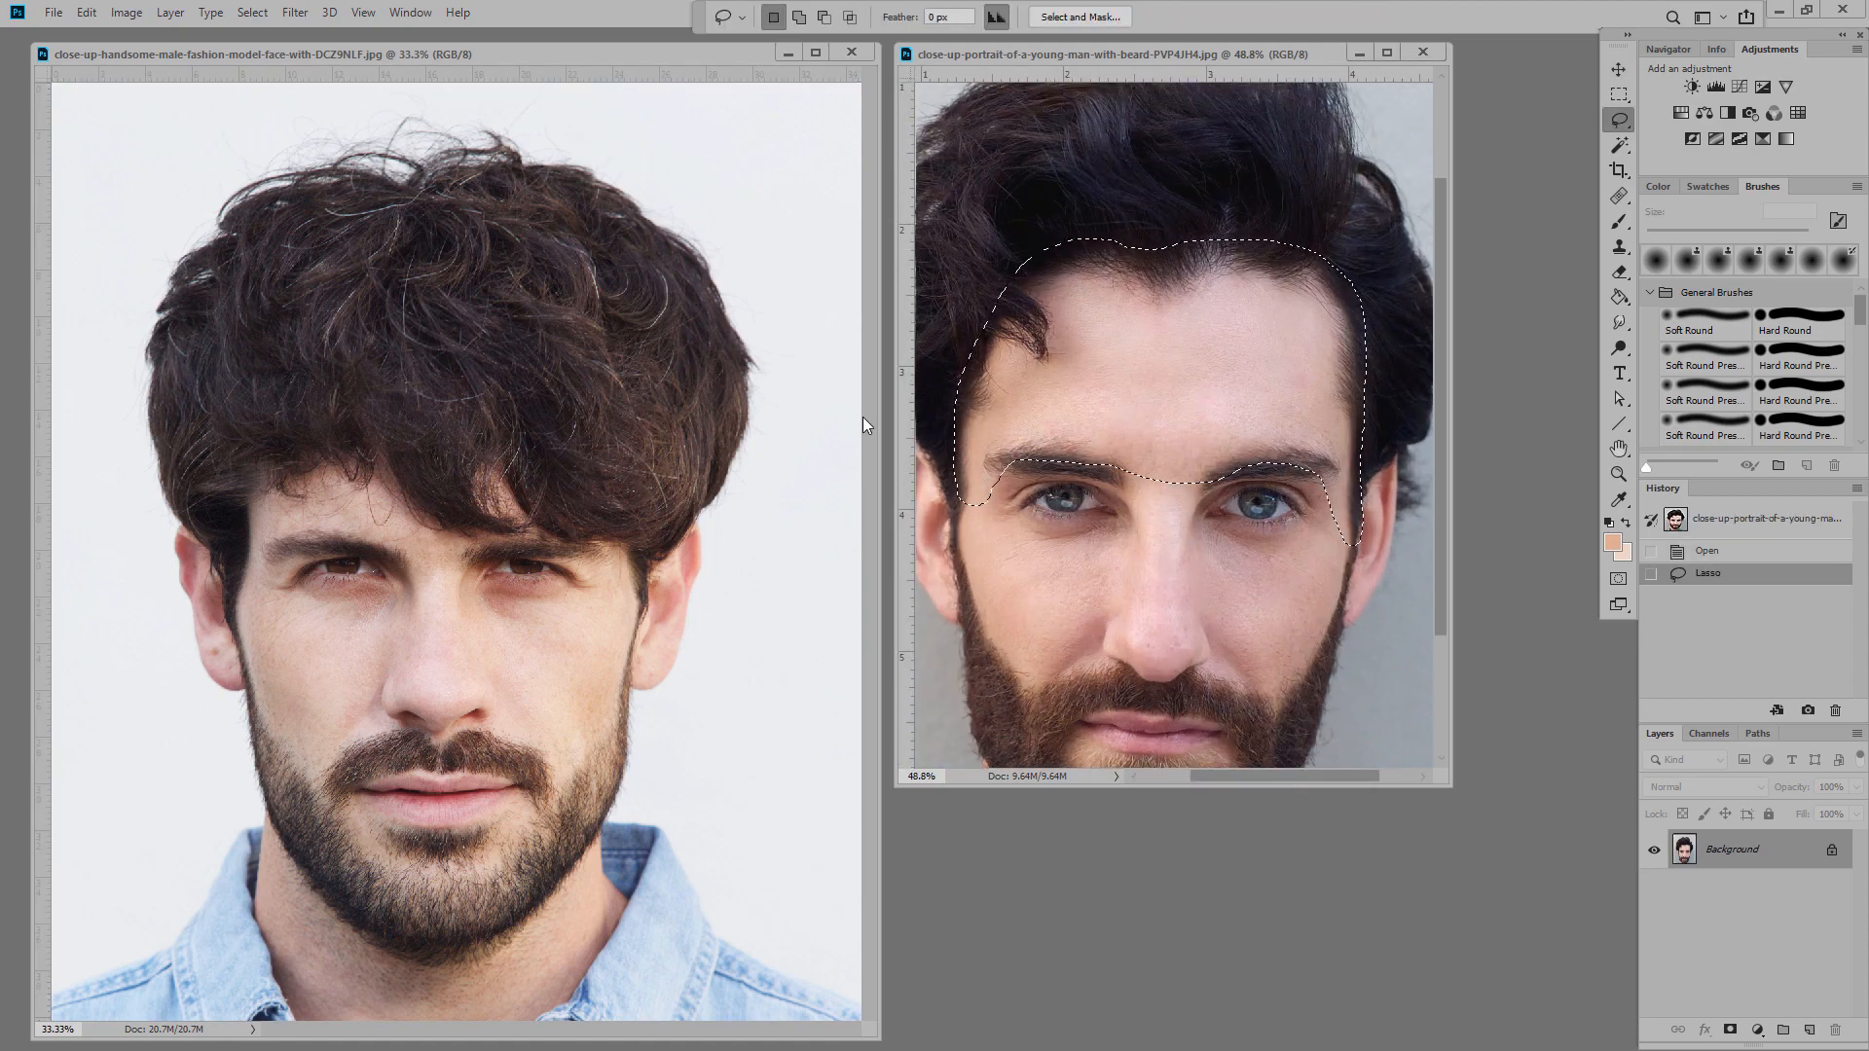
key("v")
mouse_move(951, 364)
left_mouse_down()
mouse_move(592, 494)
mouse_move(281, 446)
left_mouse_up()
Step: Scale the pasted forehead to 144% over the face and erase its right edge and brow seam
key("ctrl+t")
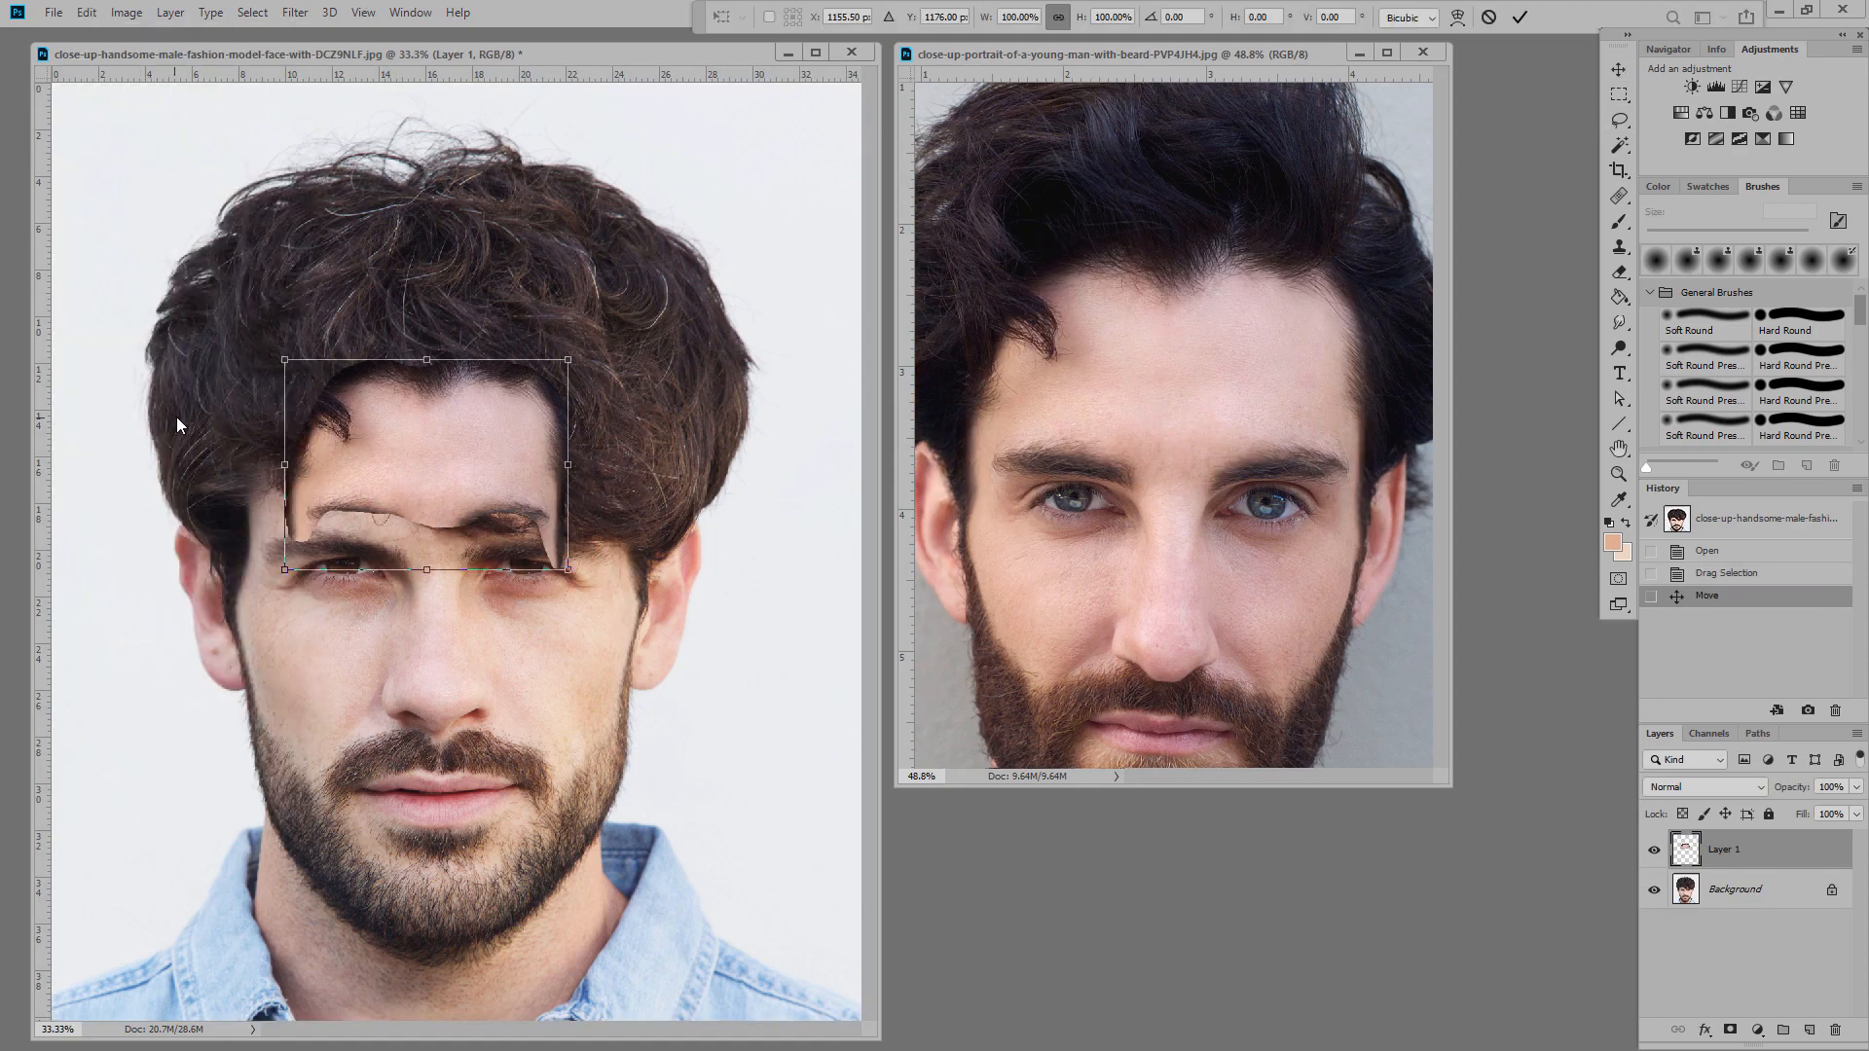
left_click_drag(567, 542, 697, 665)
left_click_drag(561, 558, 510, 518)
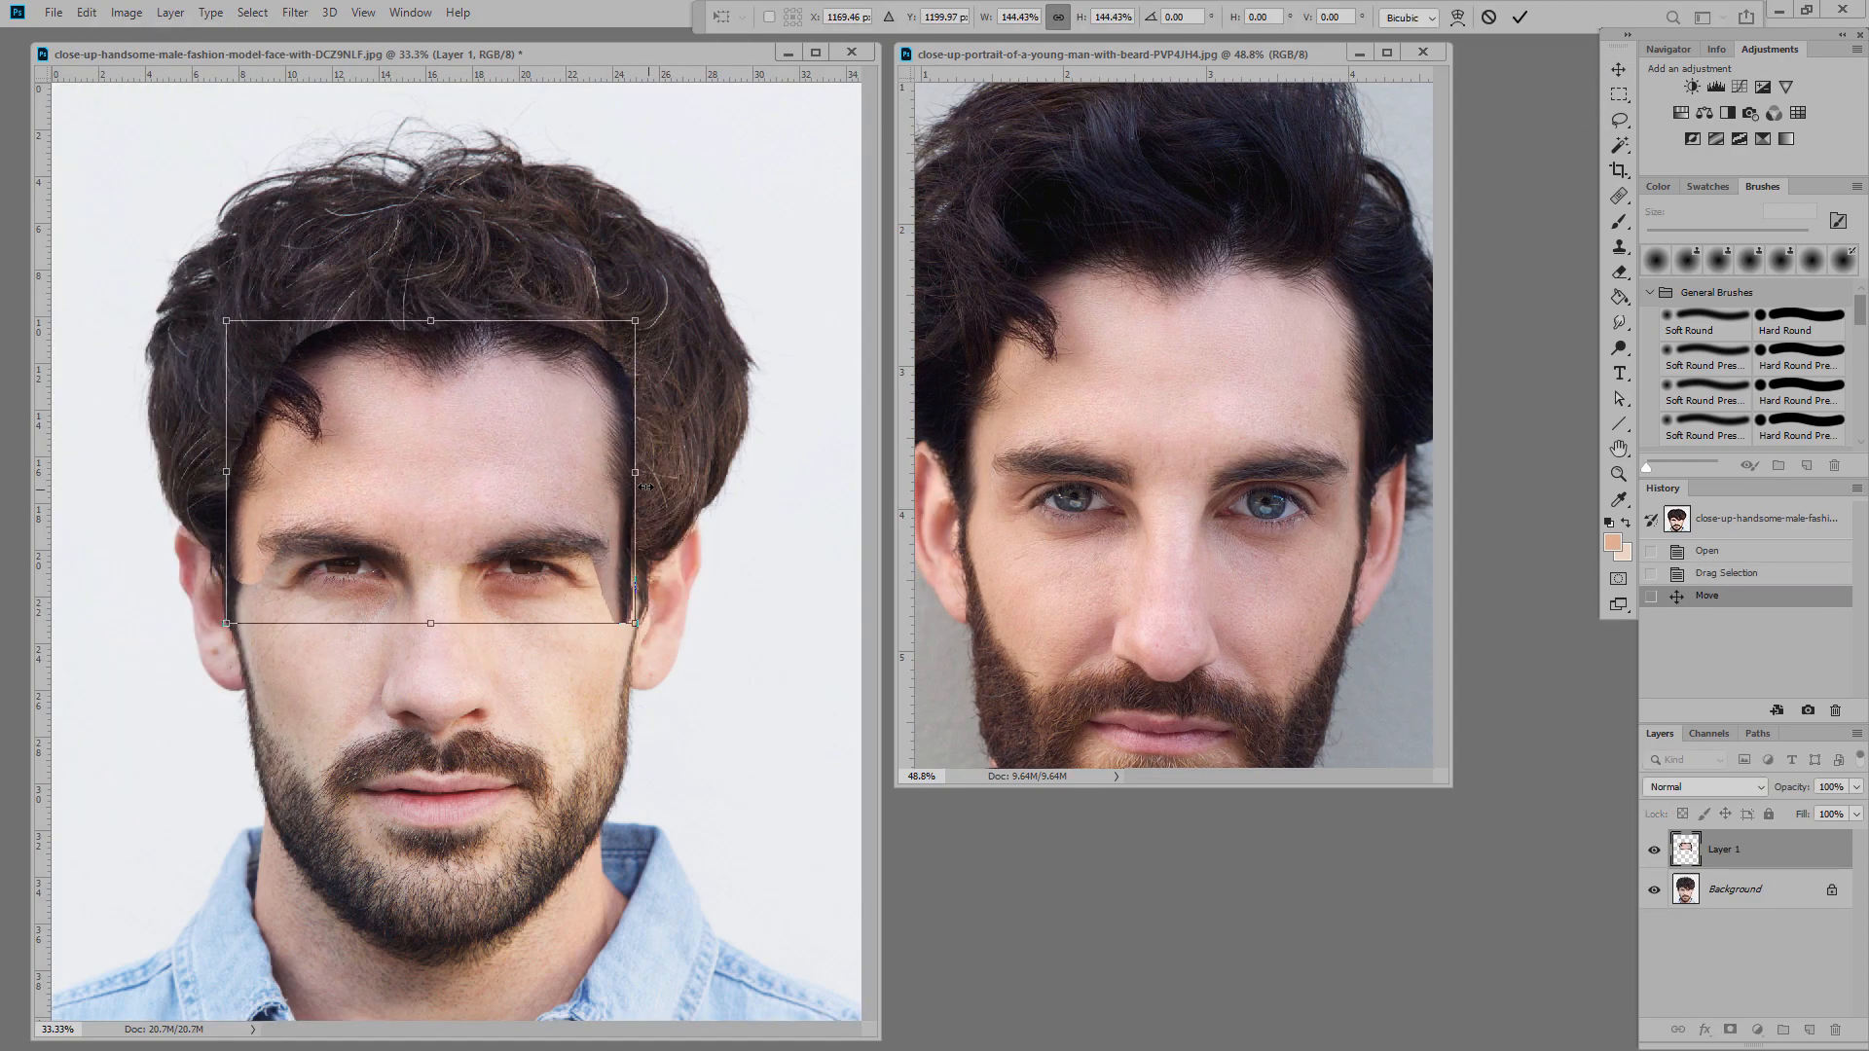
key("Return")
key("e")
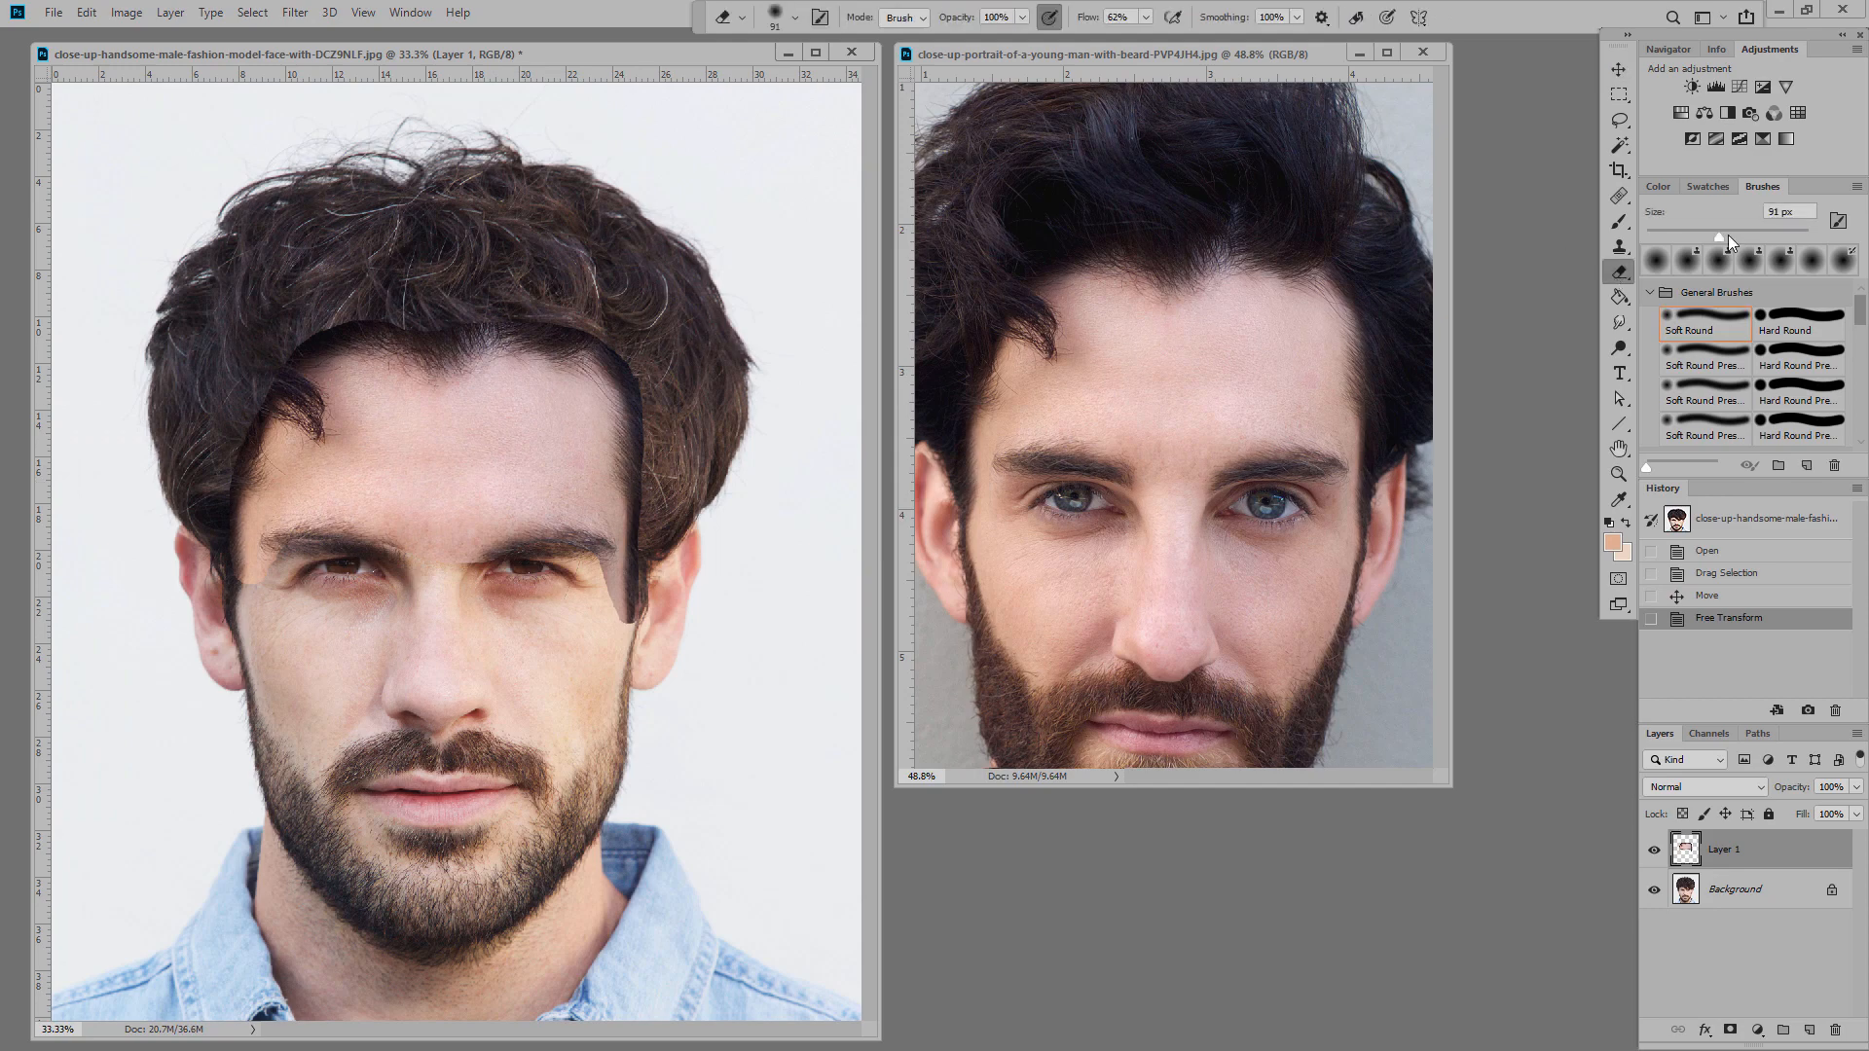
mouse_move(643, 596)
left_mouse_down()
mouse_move(584, 569)
mouse_move(253, 555)
mouse_move(250, 486)
mouse_move(331, 336)
mouse_move(574, 329)
mouse_move(672, 541)
left_mouse_up()
Step: Clone Stamp sampled forehead skin over the left forehead and hairline
key("s")
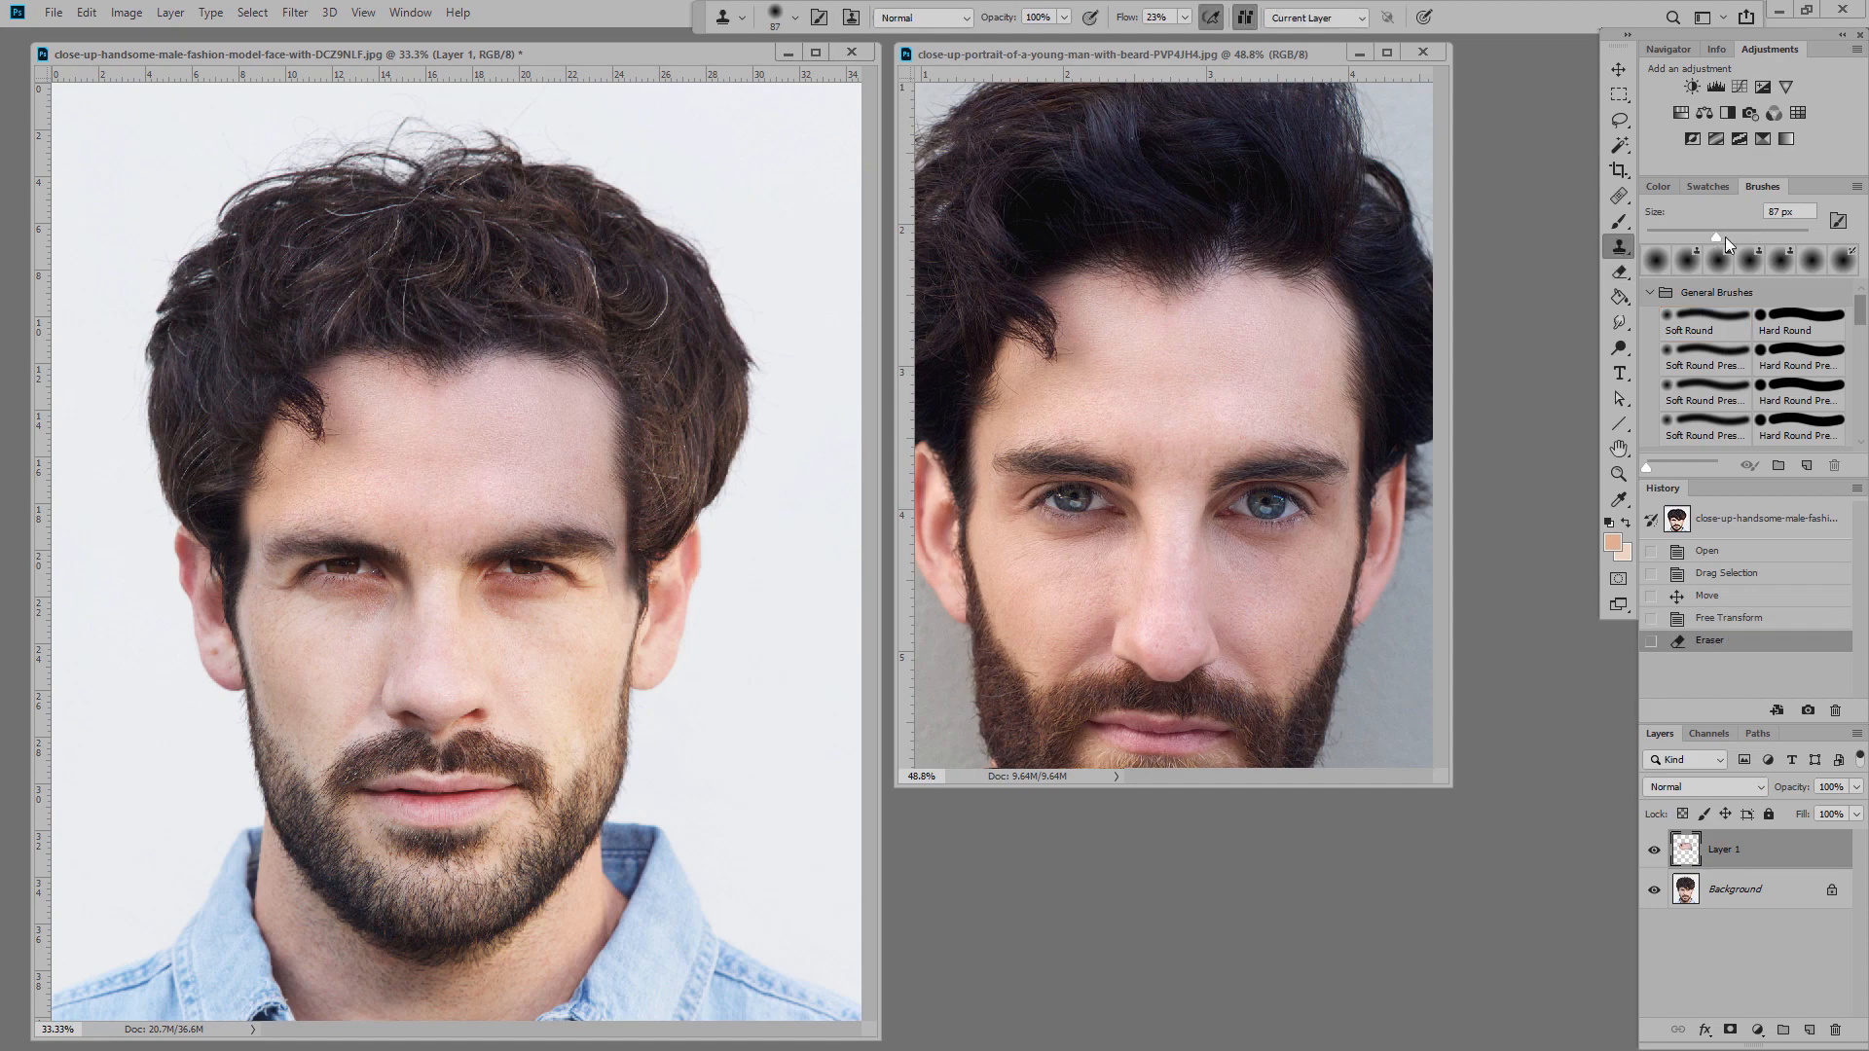
scroll(359, 403, "up", 3, "alt")
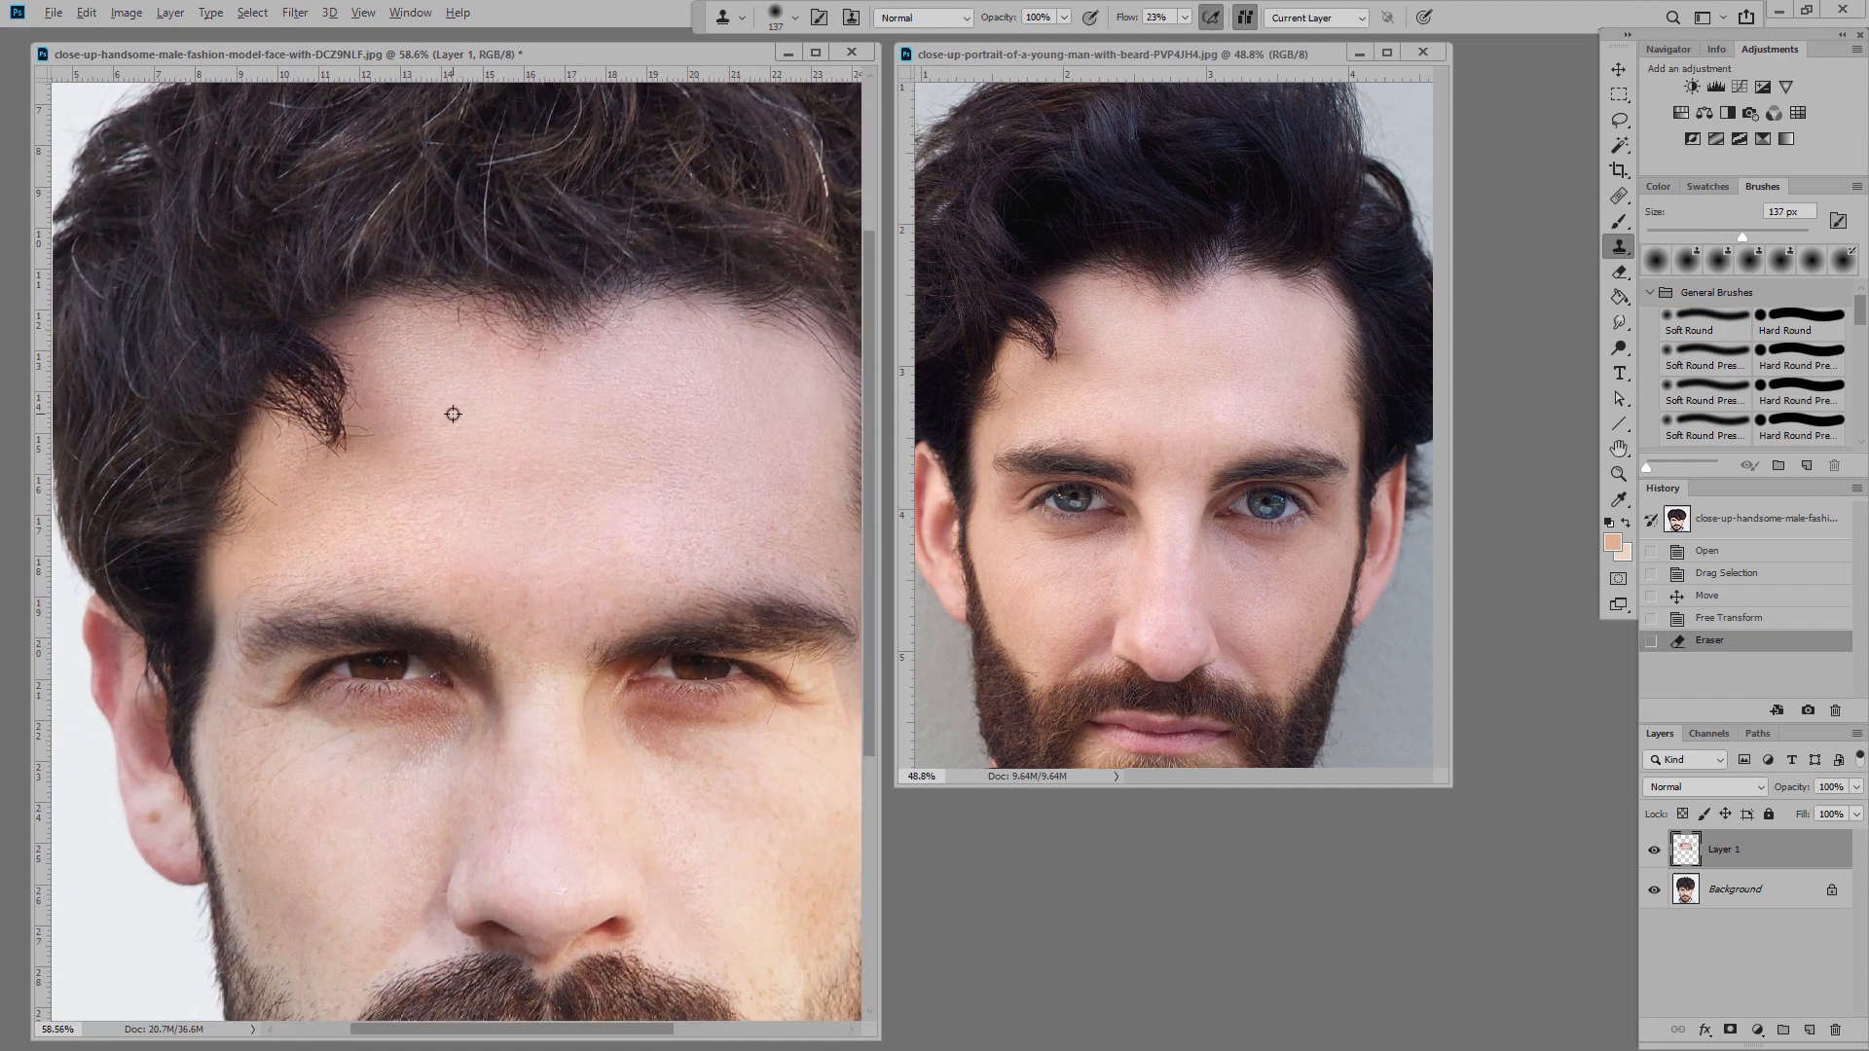
left_click(488, 455, "alt")
mouse_move(376, 394)
left_mouse_down()
mouse_move(405, 400)
mouse_move(409, 380)
left_mouse_up()
left_click_drag(292, 438, 316, 413)
left_click(313, 394)
left_click(332, 399)
left_click(351, 405)
left_click(341, 390)
left_click(353, 448)
left_click(357, 480)
left_click(339, 441)
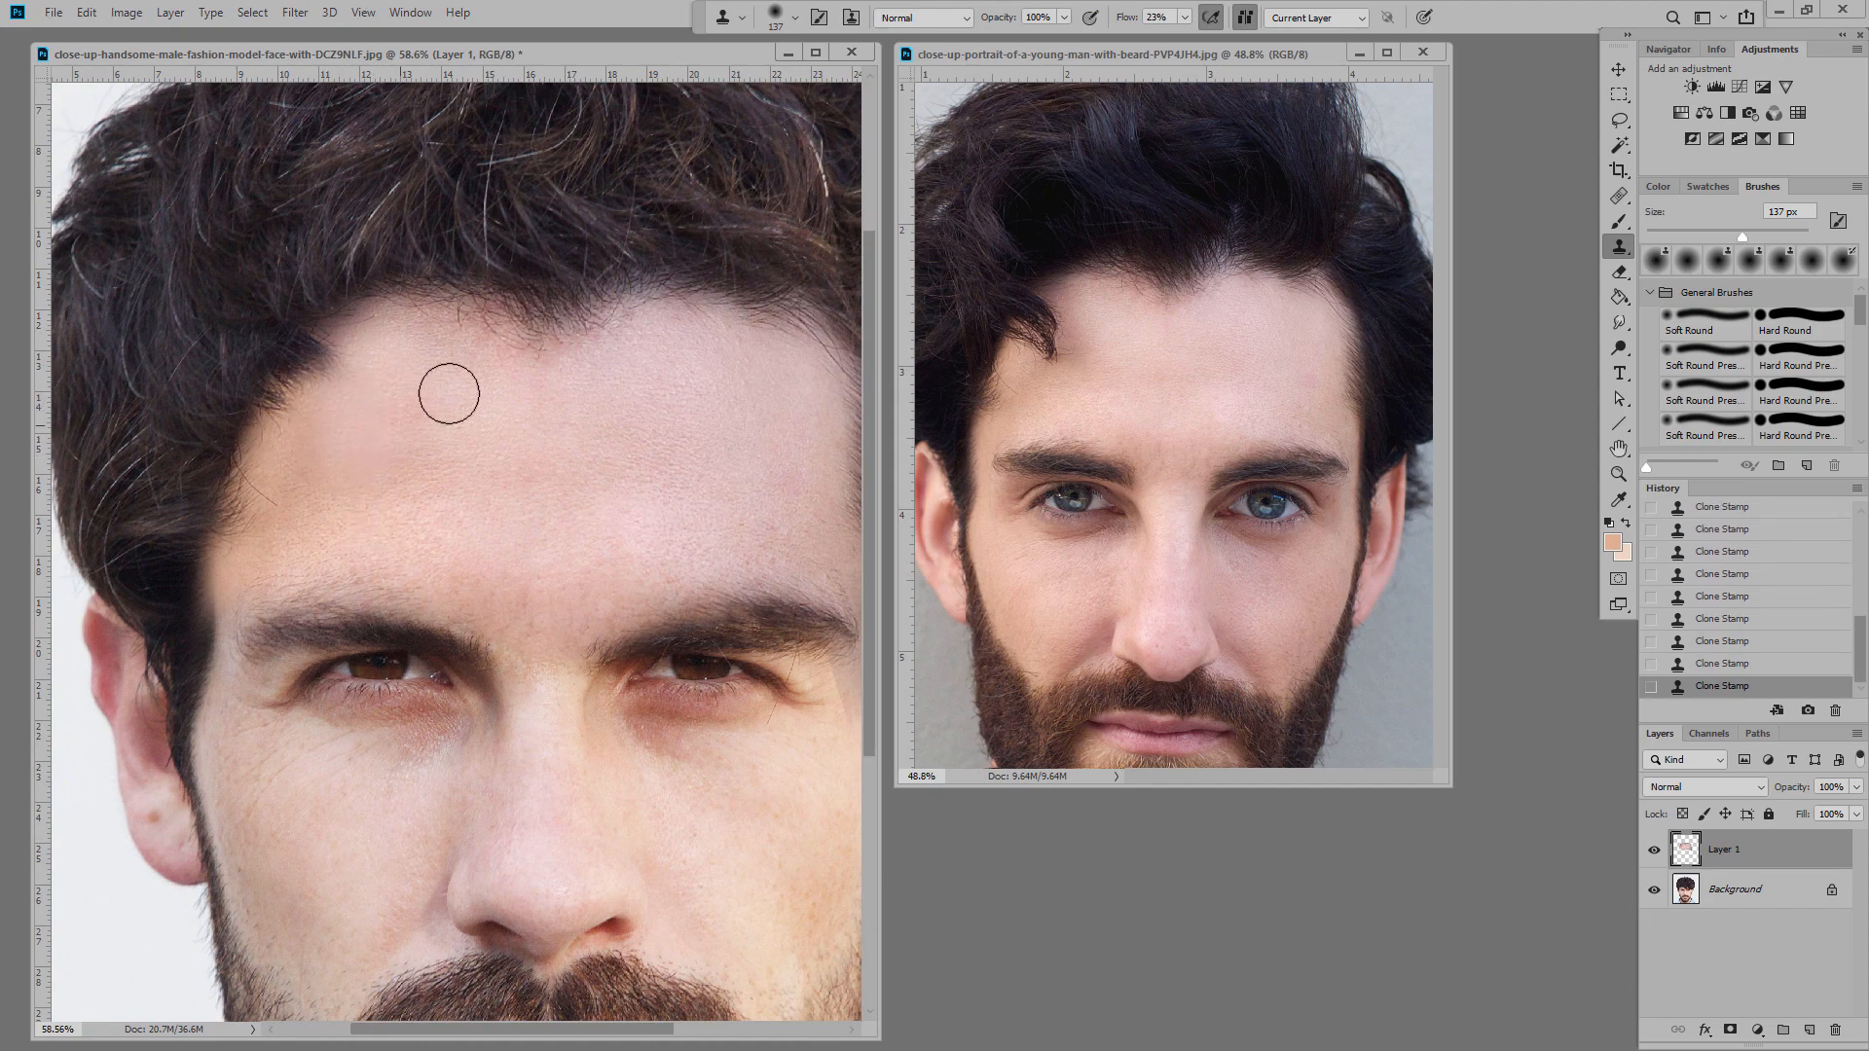
Step: Resample skin and clone along the left hairline, then lasso a patch of hair
left_click(386, 442, "alt")
left_click(340, 380)
left_click(326, 367)
left_click(317, 377)
left_click(1619, 120)
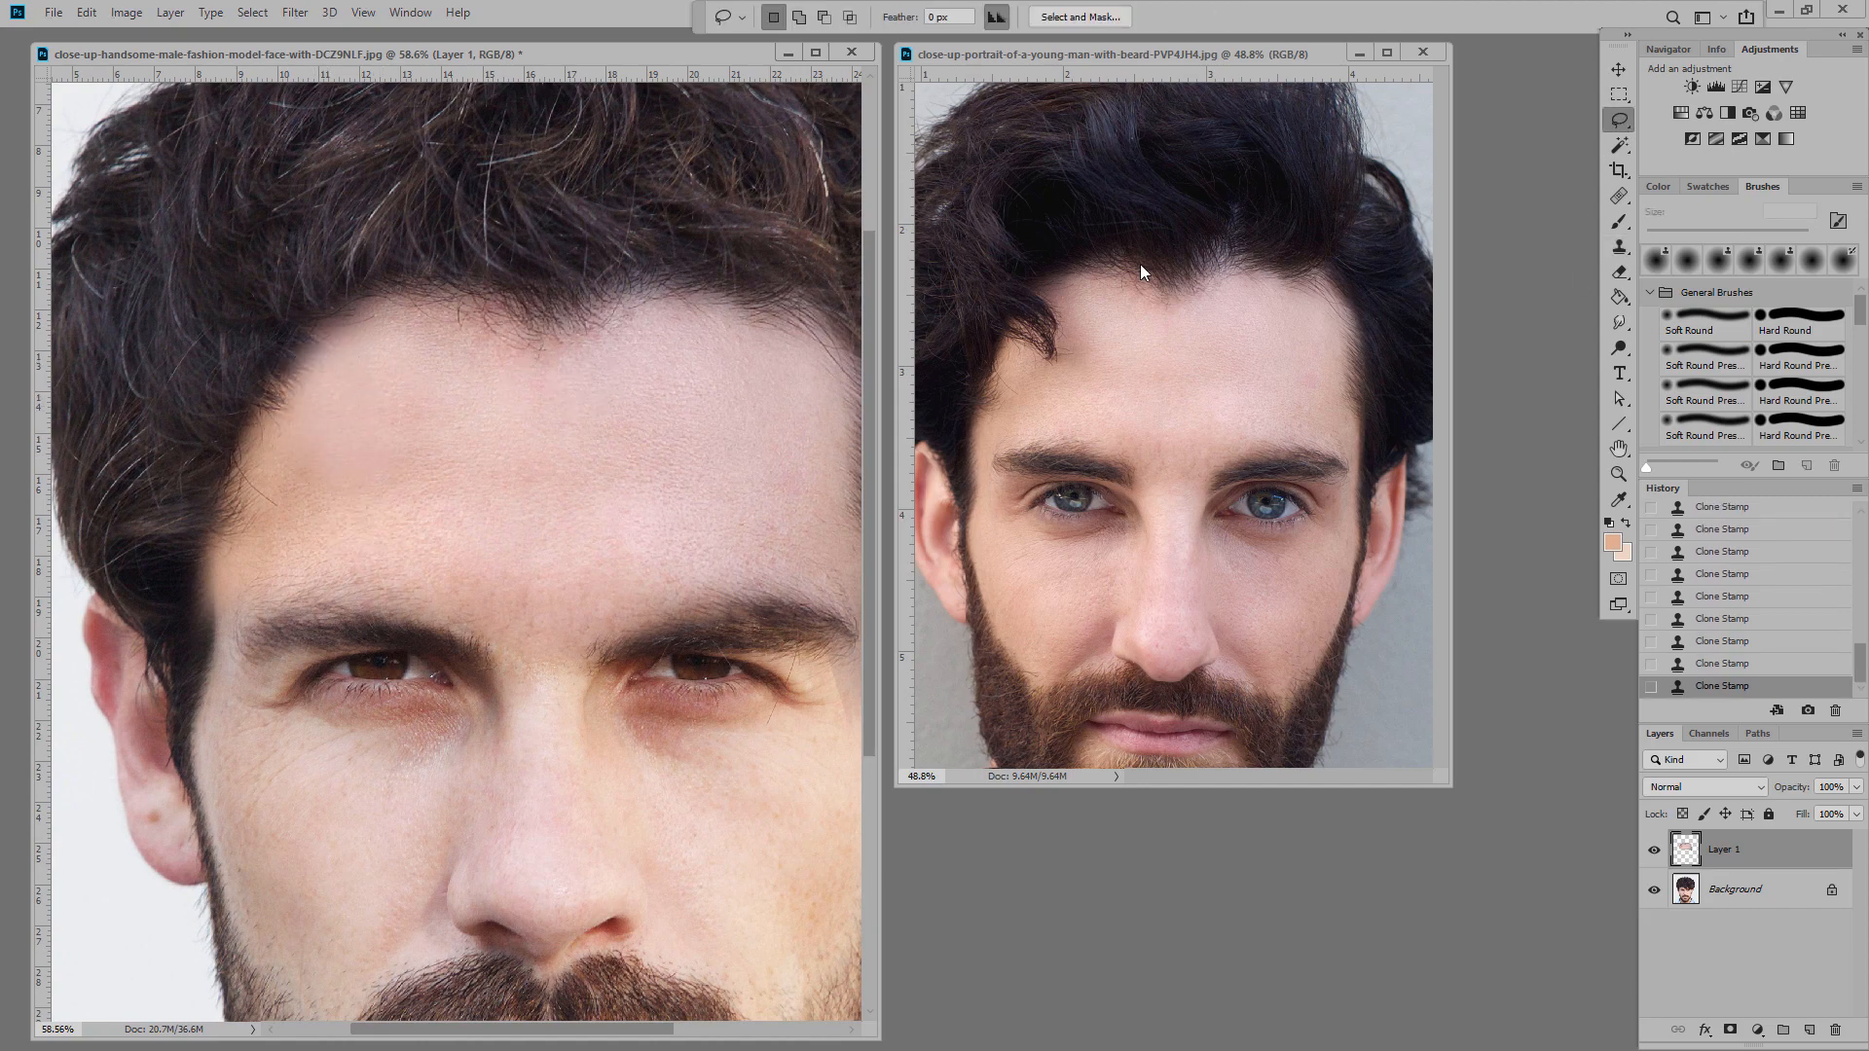
mouse_move(295, 407)
left_mouse_down()
mouse_move(152, 479)
mouse_move(448, 476)
mouse_move(295, 407)
left_mouse_up()
Step: Copy the hair patch, paste it as Layer 2, and nudge it slightly right
key("ctrl+c")
key("ctrl+v")
left_click(1619, 70)
left_click_drag(279, 480, 297, 479)
Step: Apply Hue/Saturation to Layer 2 with Hue -8 and slightly raised lightness
left_click(134, 13)
mouse_move(161, 65)
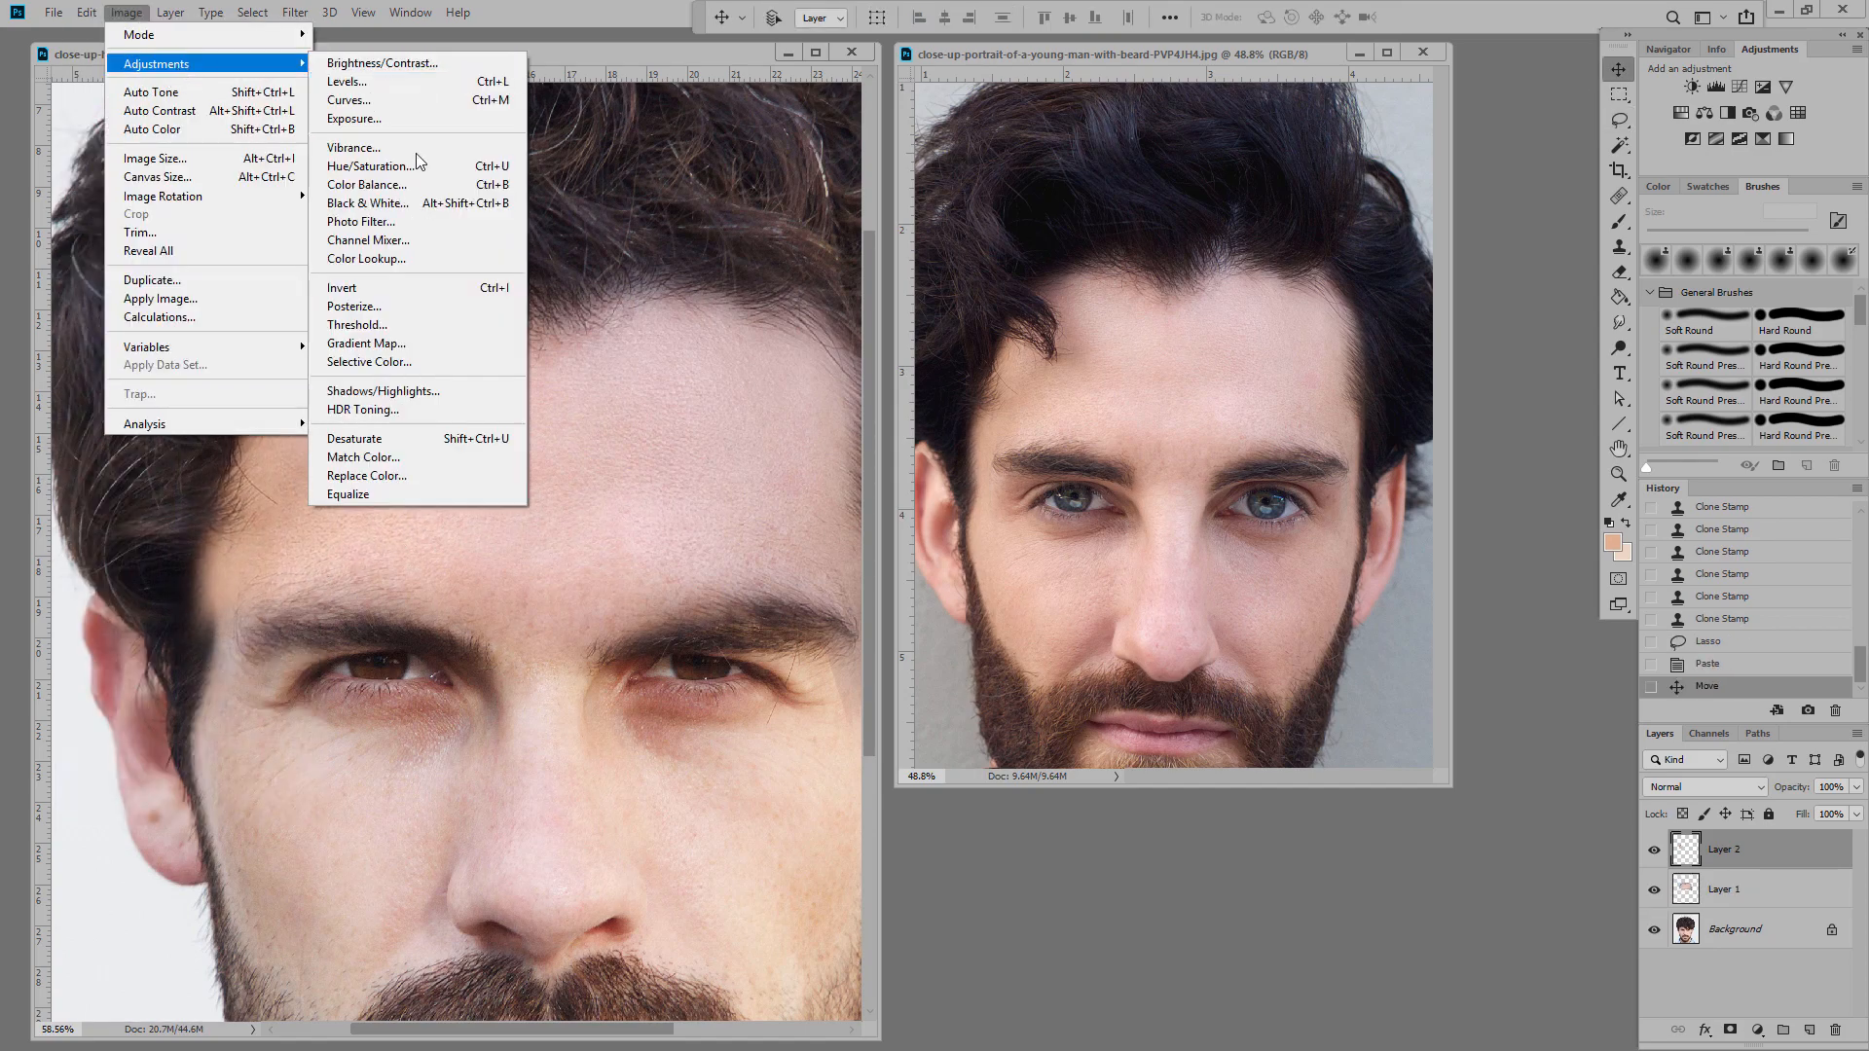
left_click(414, 167)
left_click(1655, 141)
left_click(129, 13)
left_click(405, 167)
left_click_drag(1392, 65, 1065, 398)
left_click_drag(1107, 538, 1106, 538)
left_click_drag(1104, 634, 1113, 635)
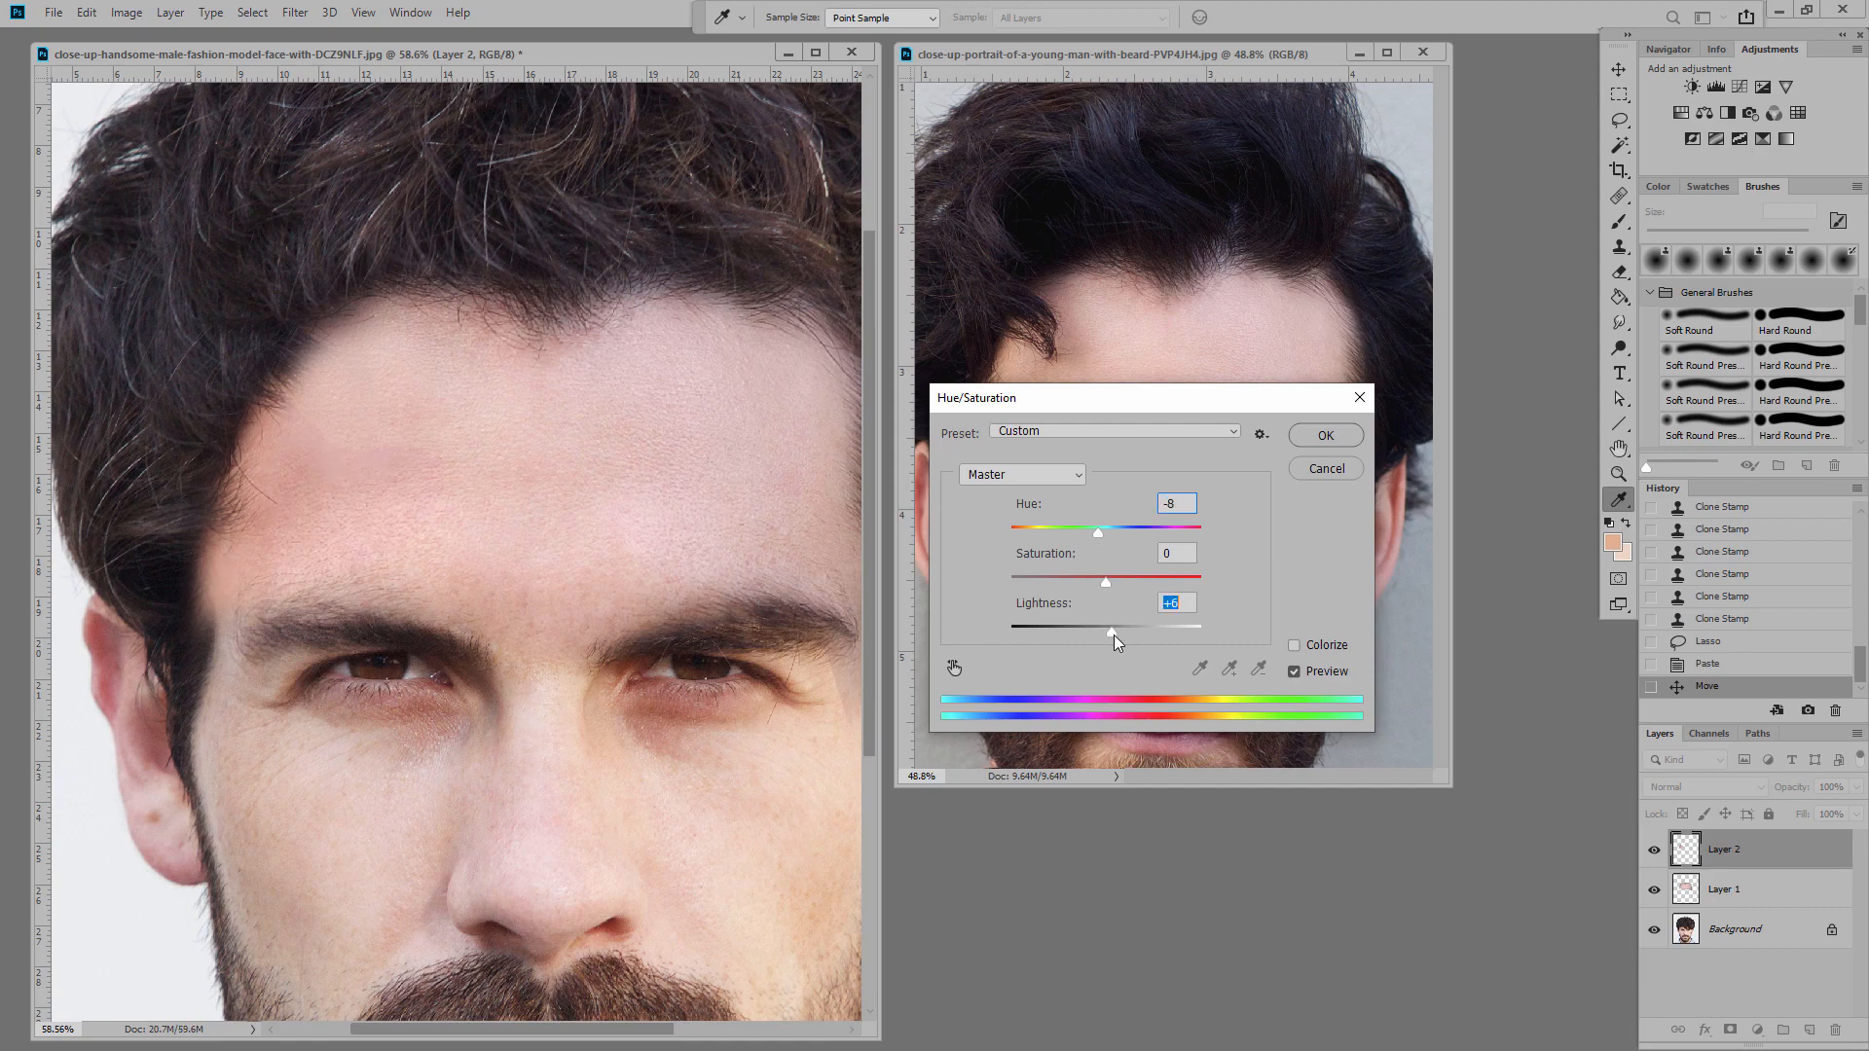
left_click(1326, 435)
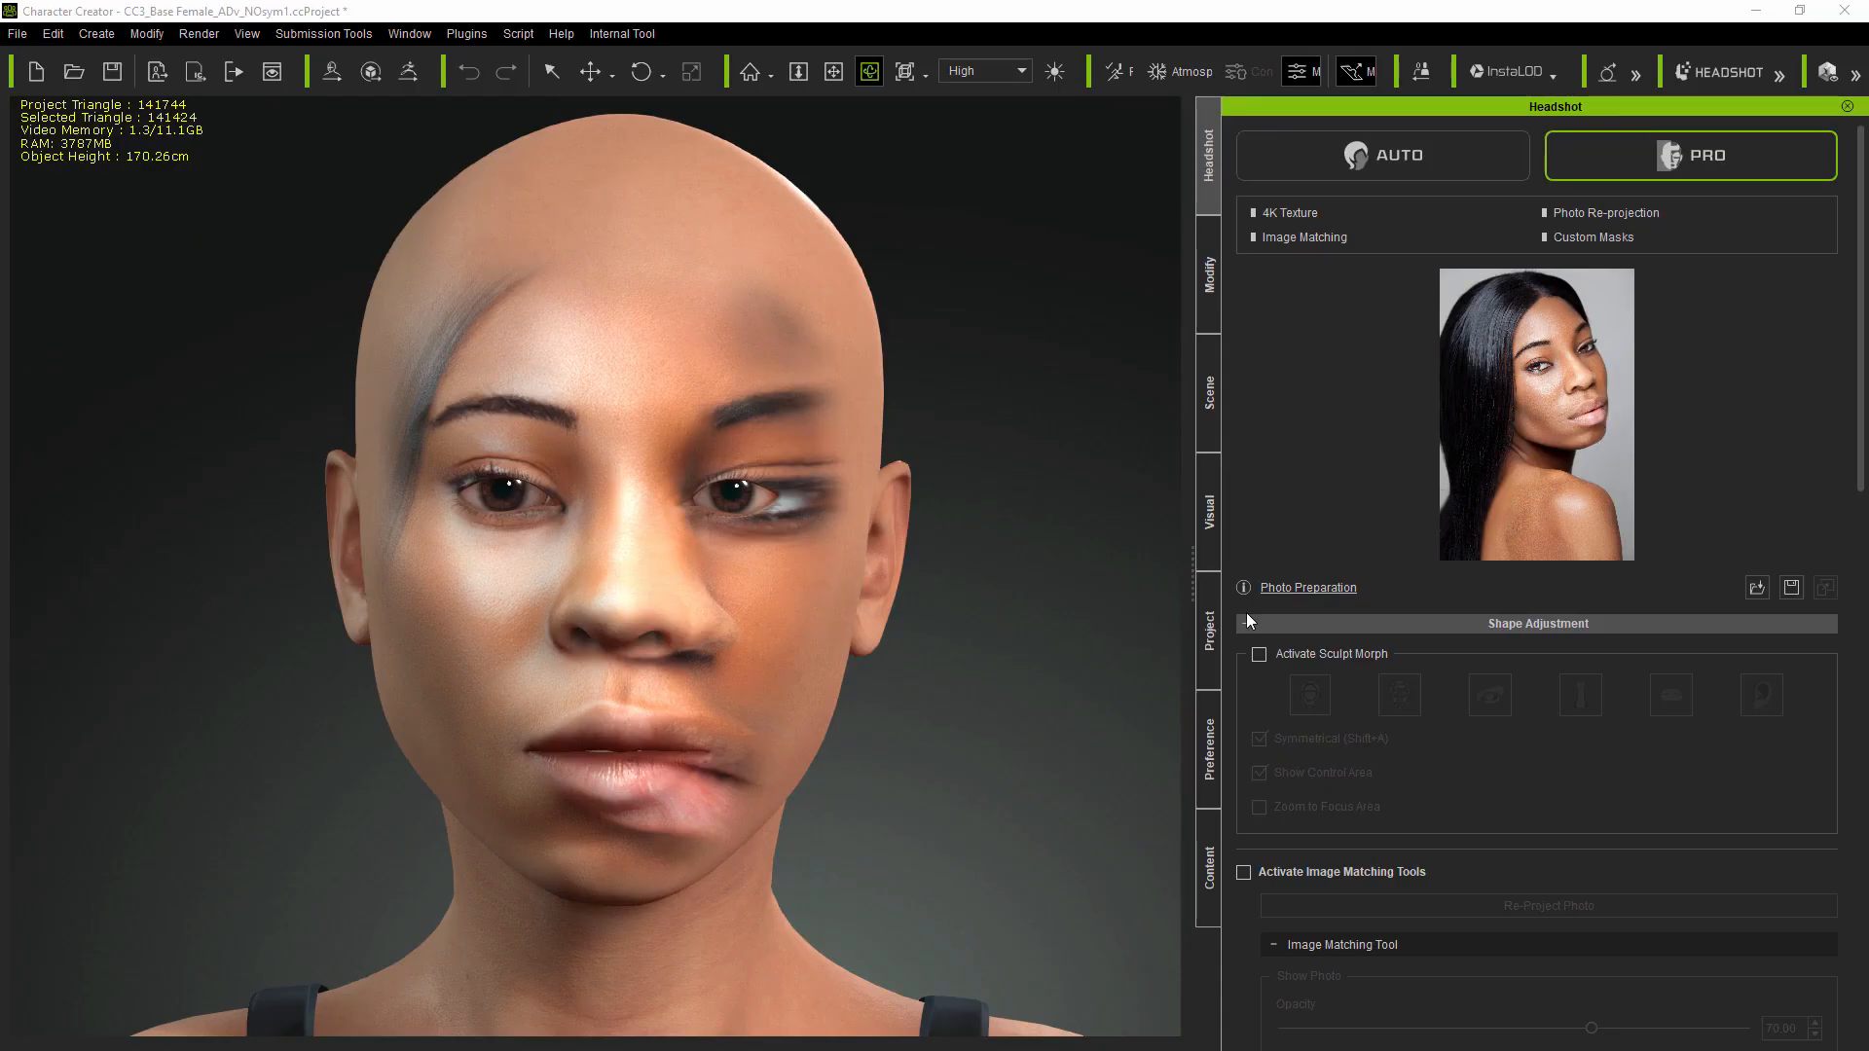
right_click_drag(1001, 676, 1027, 706)
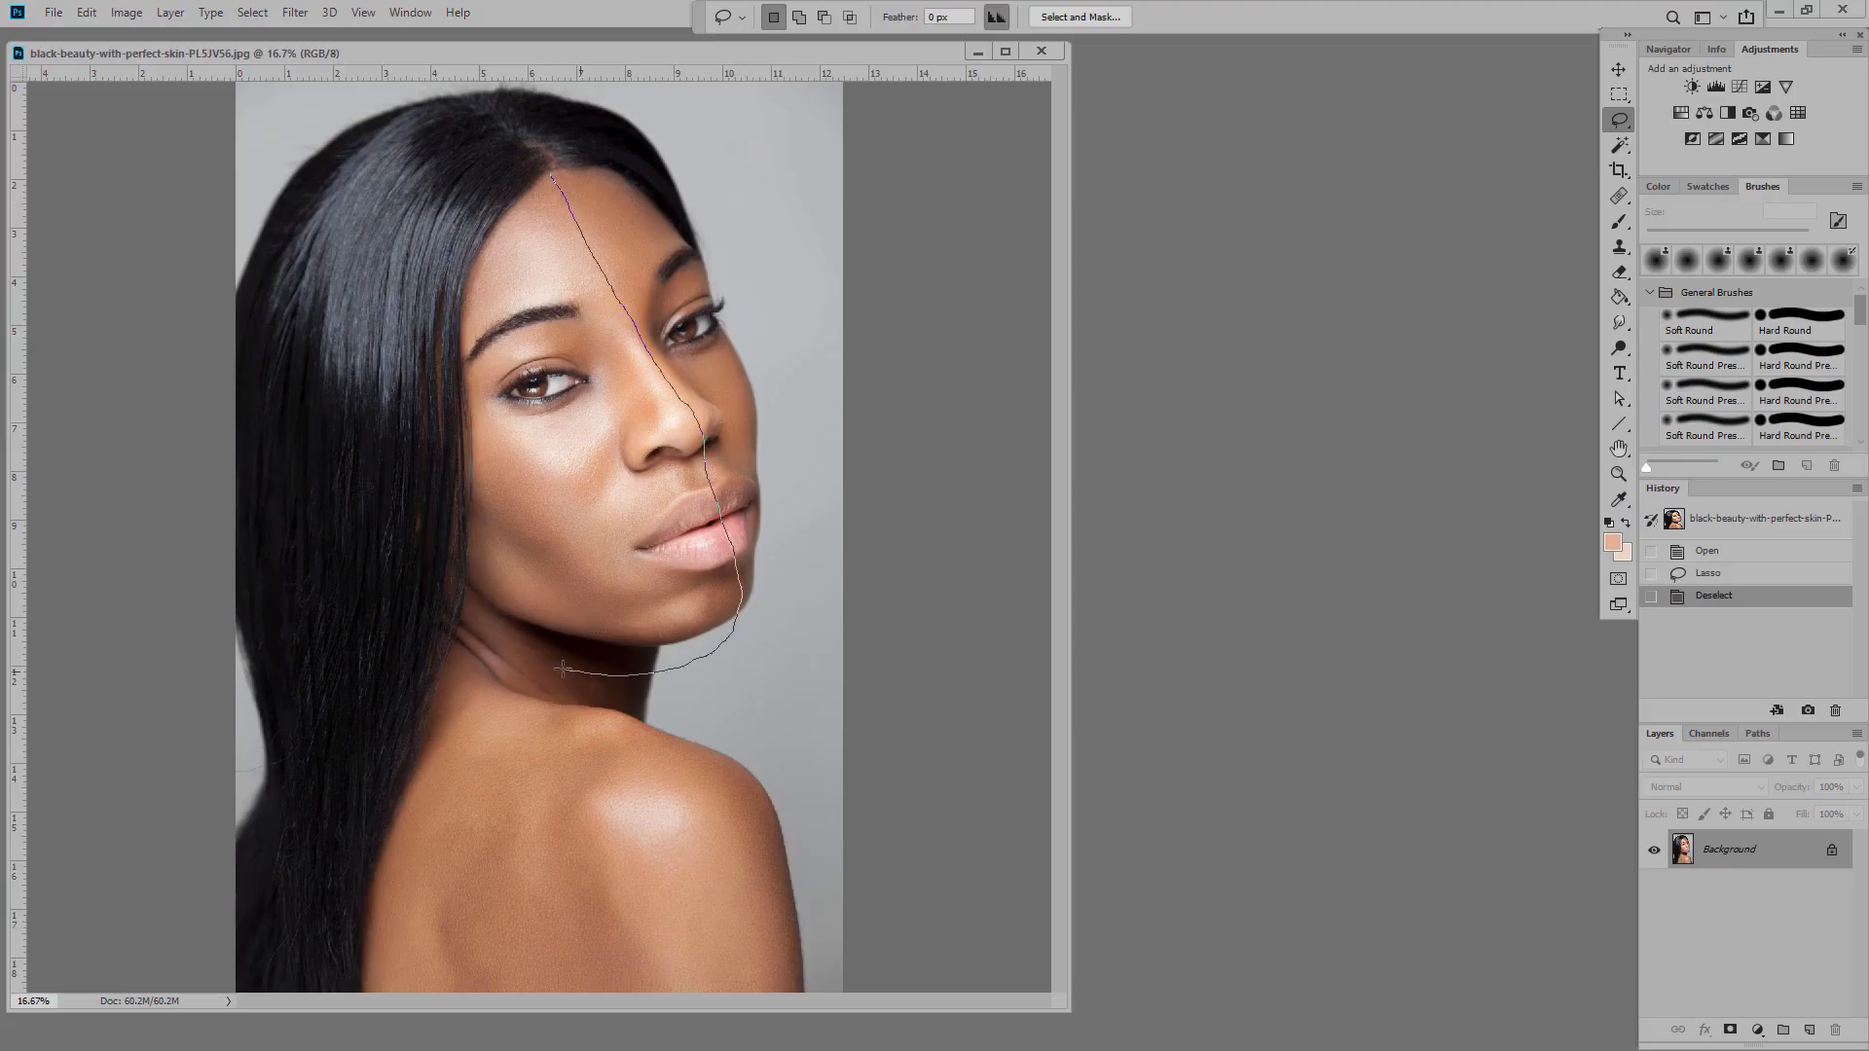
key("ctrl+v")
key("ctrl+t")
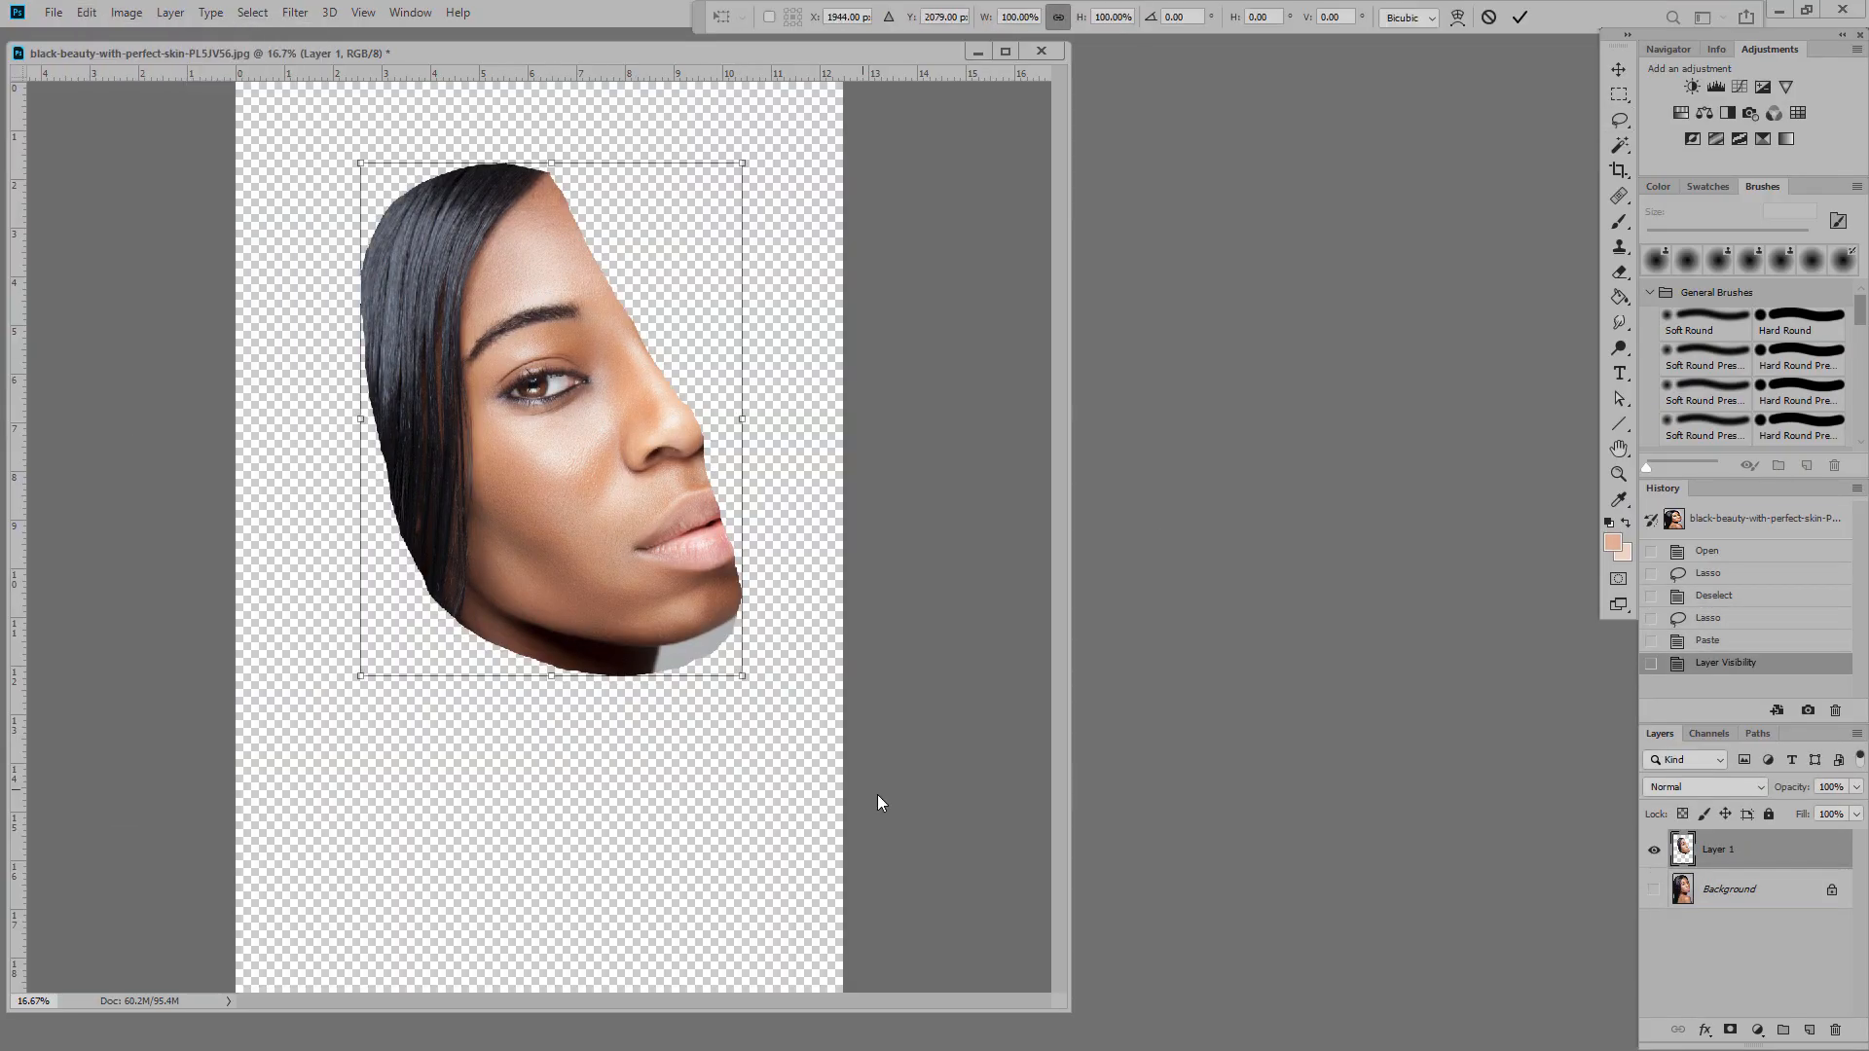
Step: Rotate the pasted half face upright and move it into position
left_click_drag(878, 794, 688, 898)
left_click_drag(584, 429, 531, 471)
key("Return")
Step: Warp the half face to reshape the face and pull the hair edges inward
left_click(86, 12)
left_click(367, 581)
left_click_drag(629, 743, 657, 738)
left_click_drag(629, 559, 582, 559)
left_click_drag(312, 742, 473, 746)
left_click_drag(312, 558, 366, 561)
left_click_drag(311, 376, 327, 406)
left_click_drag(629, 192, 624, 172)
left_click_drag(629, 375, 647, 381)
left_click_drag(582, 559, 572, 562)
left_click_drag(450, 481, 444, 518)
key("Return")
Step: Centre the half face, add a horizontally flipped copy to complete it, and erase the centre seam
left_click(1619, 69)
left_click_drag(1719, 850, 1810, 1030)
left_click(86, 13)
left_click(367, 681)
mouse_move(372, 487)
left_mouse_down()
mouse_move(634, 487)
mouse_move(610, 487)
left_mouse_up()
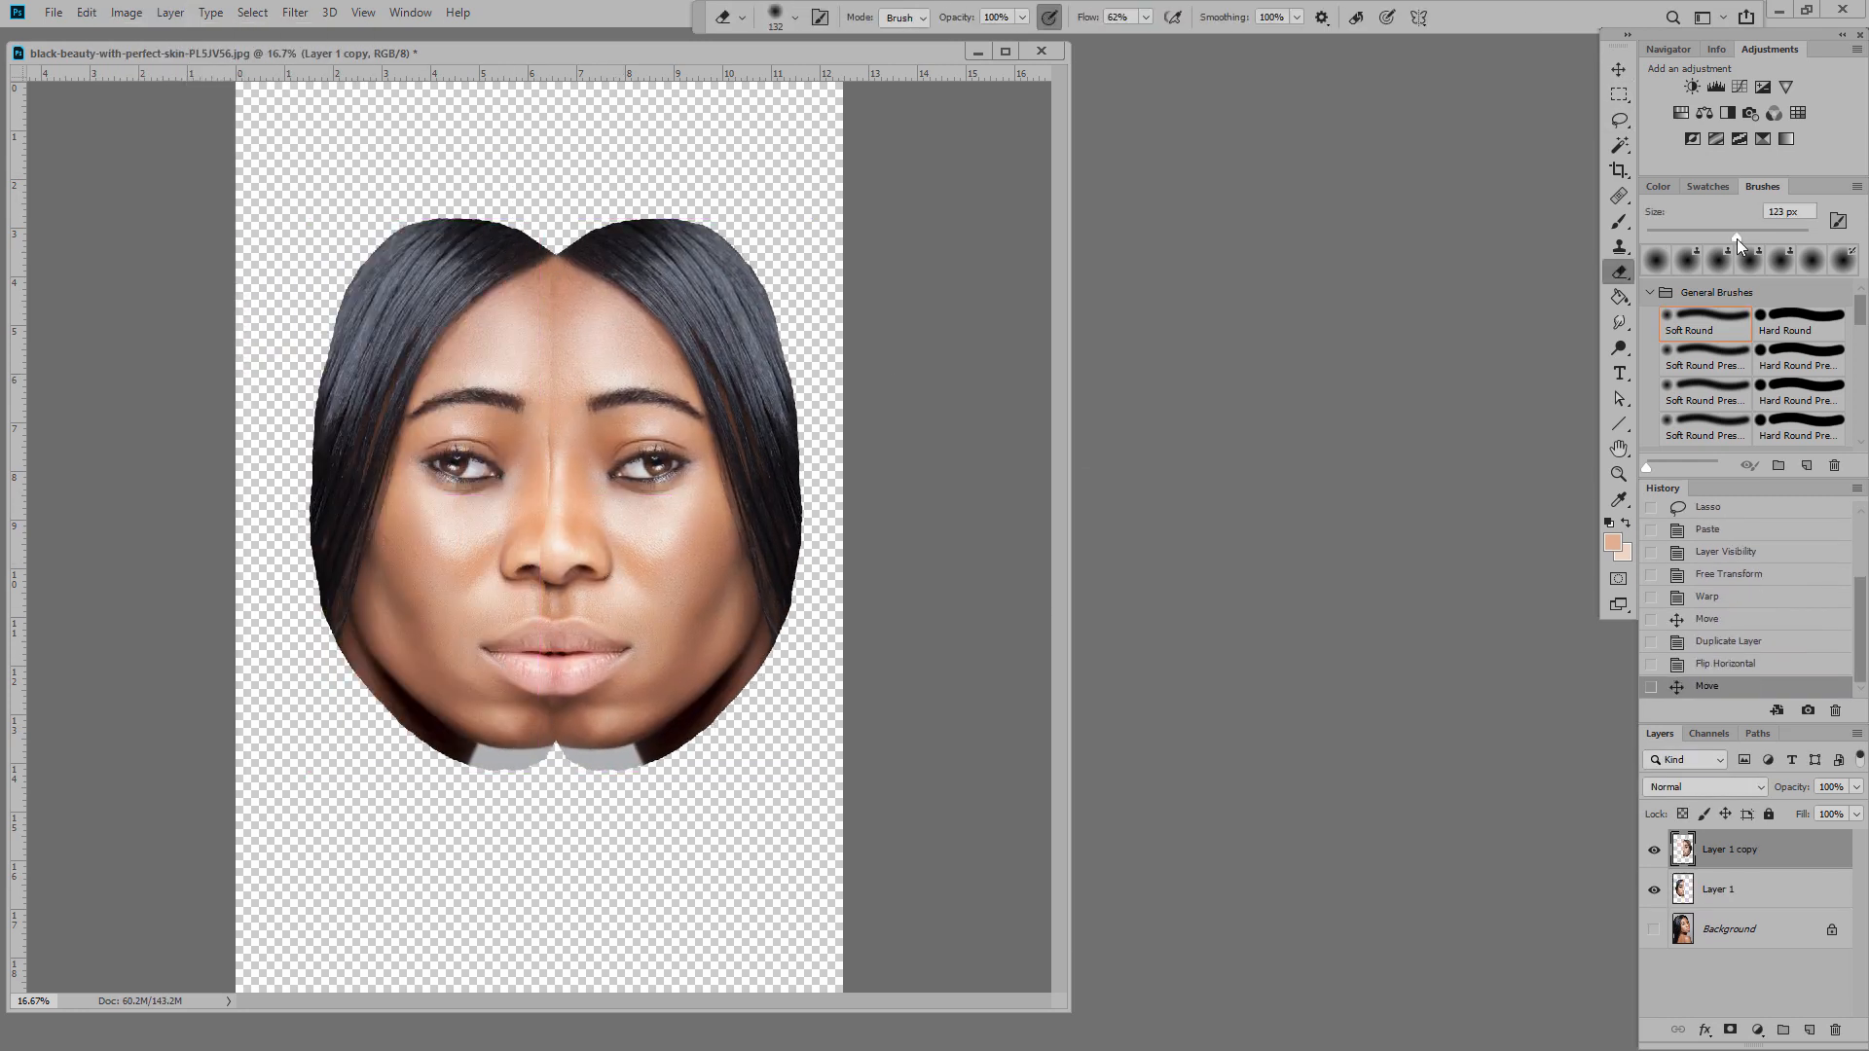
left_click_drag(548, 706, 552, 604)
left_click_drag(556, 389, 556, 267)
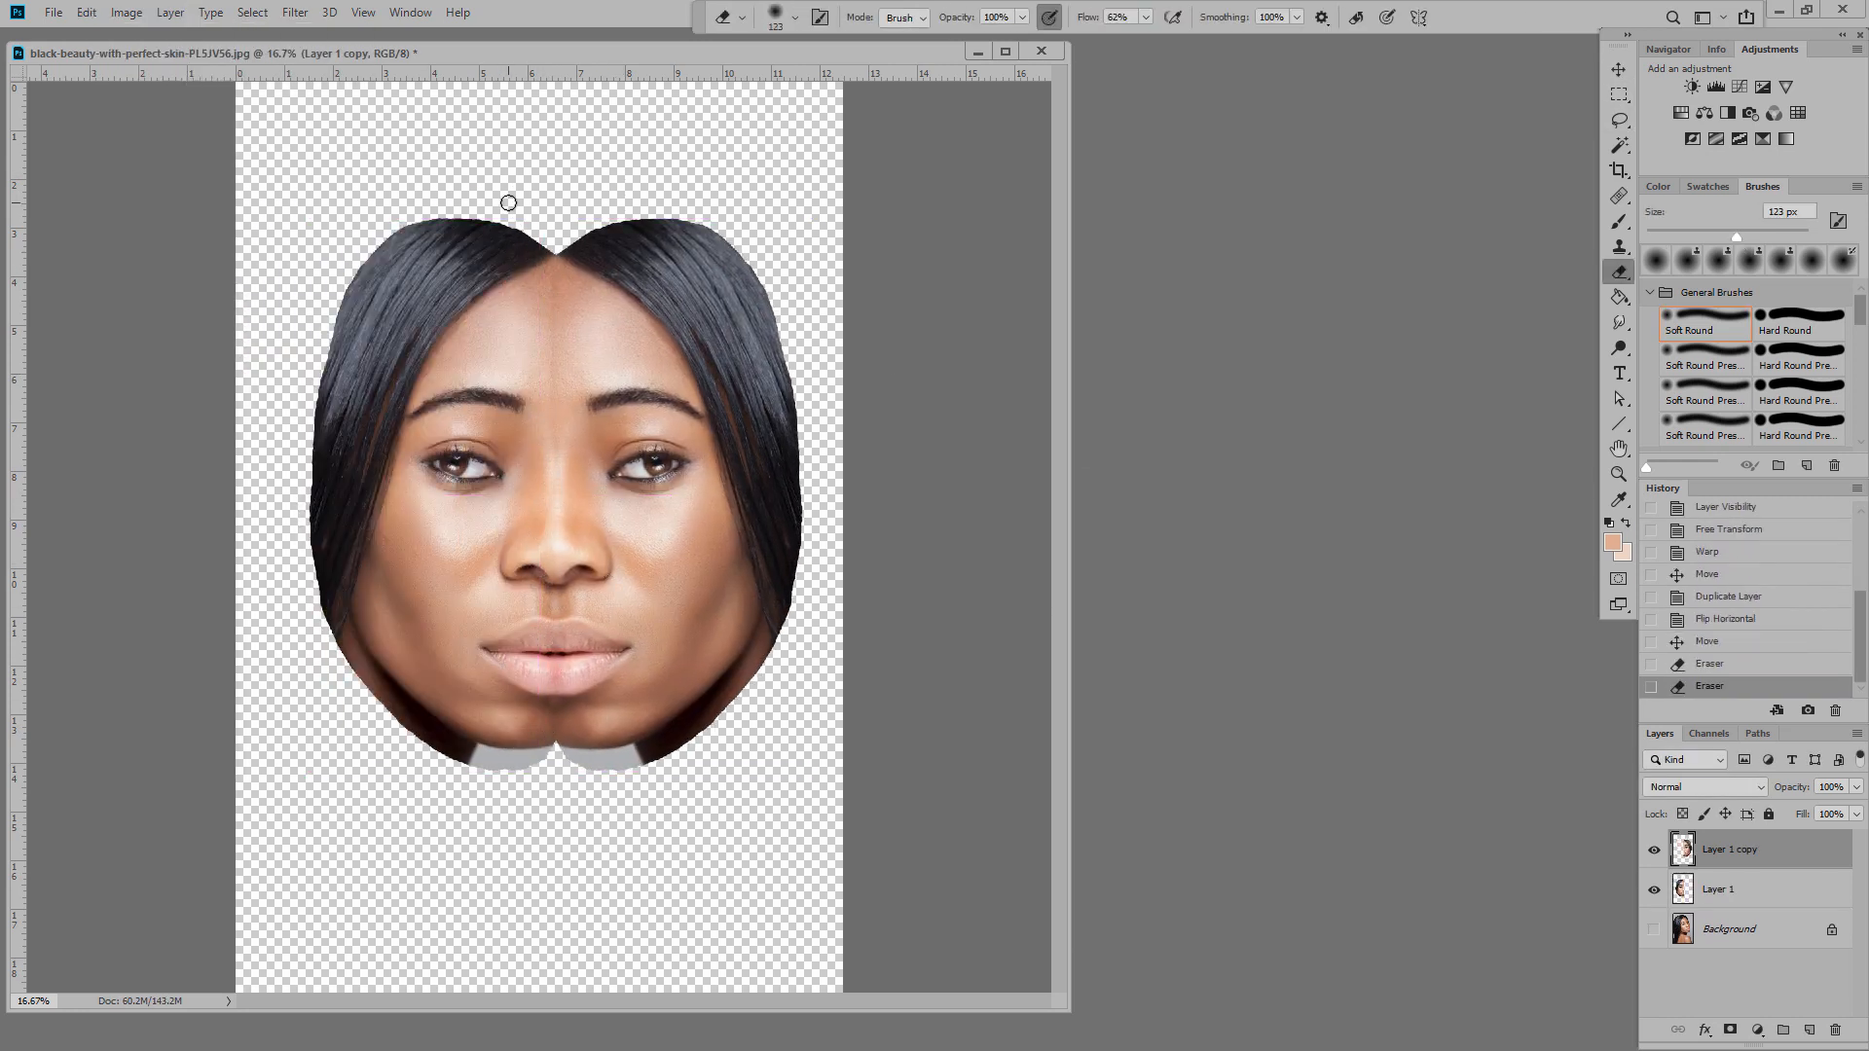
Step: Merge the two face halves into one layer
scroll(538, 531, "up", 5, "alt")
right_click(1732, 849)
left_click(1645, 615)
left_click(87, 13)
Step: Warp the merged face to narrow the jaw and lower face
left_click(367, 581)
left_click_drag(699, 921, 639, 921)
left_click_drag(434, 921, 643, 921)
left_click_drag(638, 921, 455, 913)
left_click_drag(642, 920, 681, 910)
left_click_drag(963, 920, 900, 919)
left_click_drag(169, 921, 211, 913)
left_click_drag(168, 624, 260, 634)
left_click_drag(964, 624, 896, 629)
mouse_move(638, 915)
left_mouse_down()
mouse_move(613, 918)
mouse_move(674, 916)
left_mouse_up()
left_click_drag(499, 913, 474, 911)
key("Return")
left_click(1619, 119)
Step: Copy the left eye to a new layer, adjust its position and soften its edge
left_click_drag(525, 391, 533, 394)
left_click(87, 13)
left_click(126, 184)
Step: Flip a copy of the eye over the right eye and Merge Visible
left_click(87, 13)
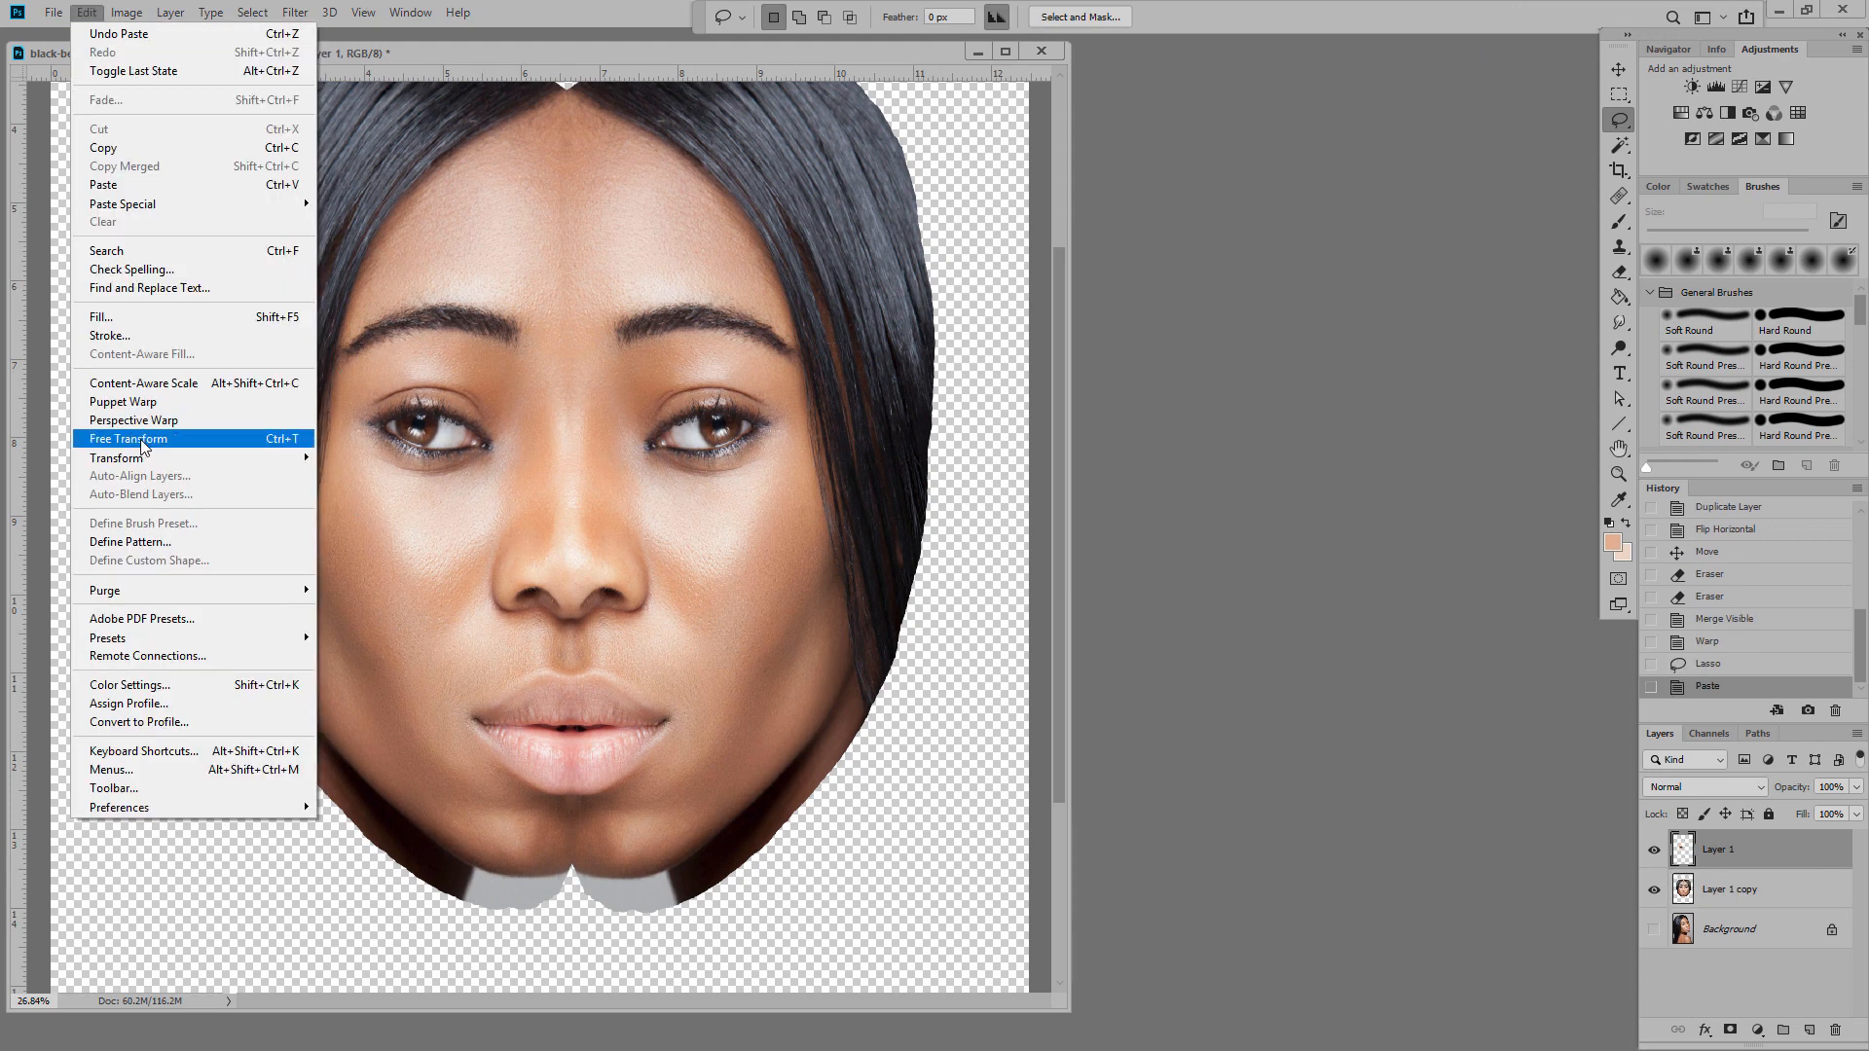
left_click(146, 439)
left_click_drag(492, 476, 504, 477)
key("Return")
left_click(1619, 273)
mouse_move(522, 371)
left_mouse_down()
mouse_move(335, 404)
mouse_move(429, 519)
mouse_move(512, 348)
left_mouse_up()
left_click(170, 13)
left_click(200, 75)
left_click(87, 12)
left_click(389, 691)
left_click(1619, 69)
left_click_drag(433, 432, 677, 432)
left_click(170, 13)
left_click(205, 737)
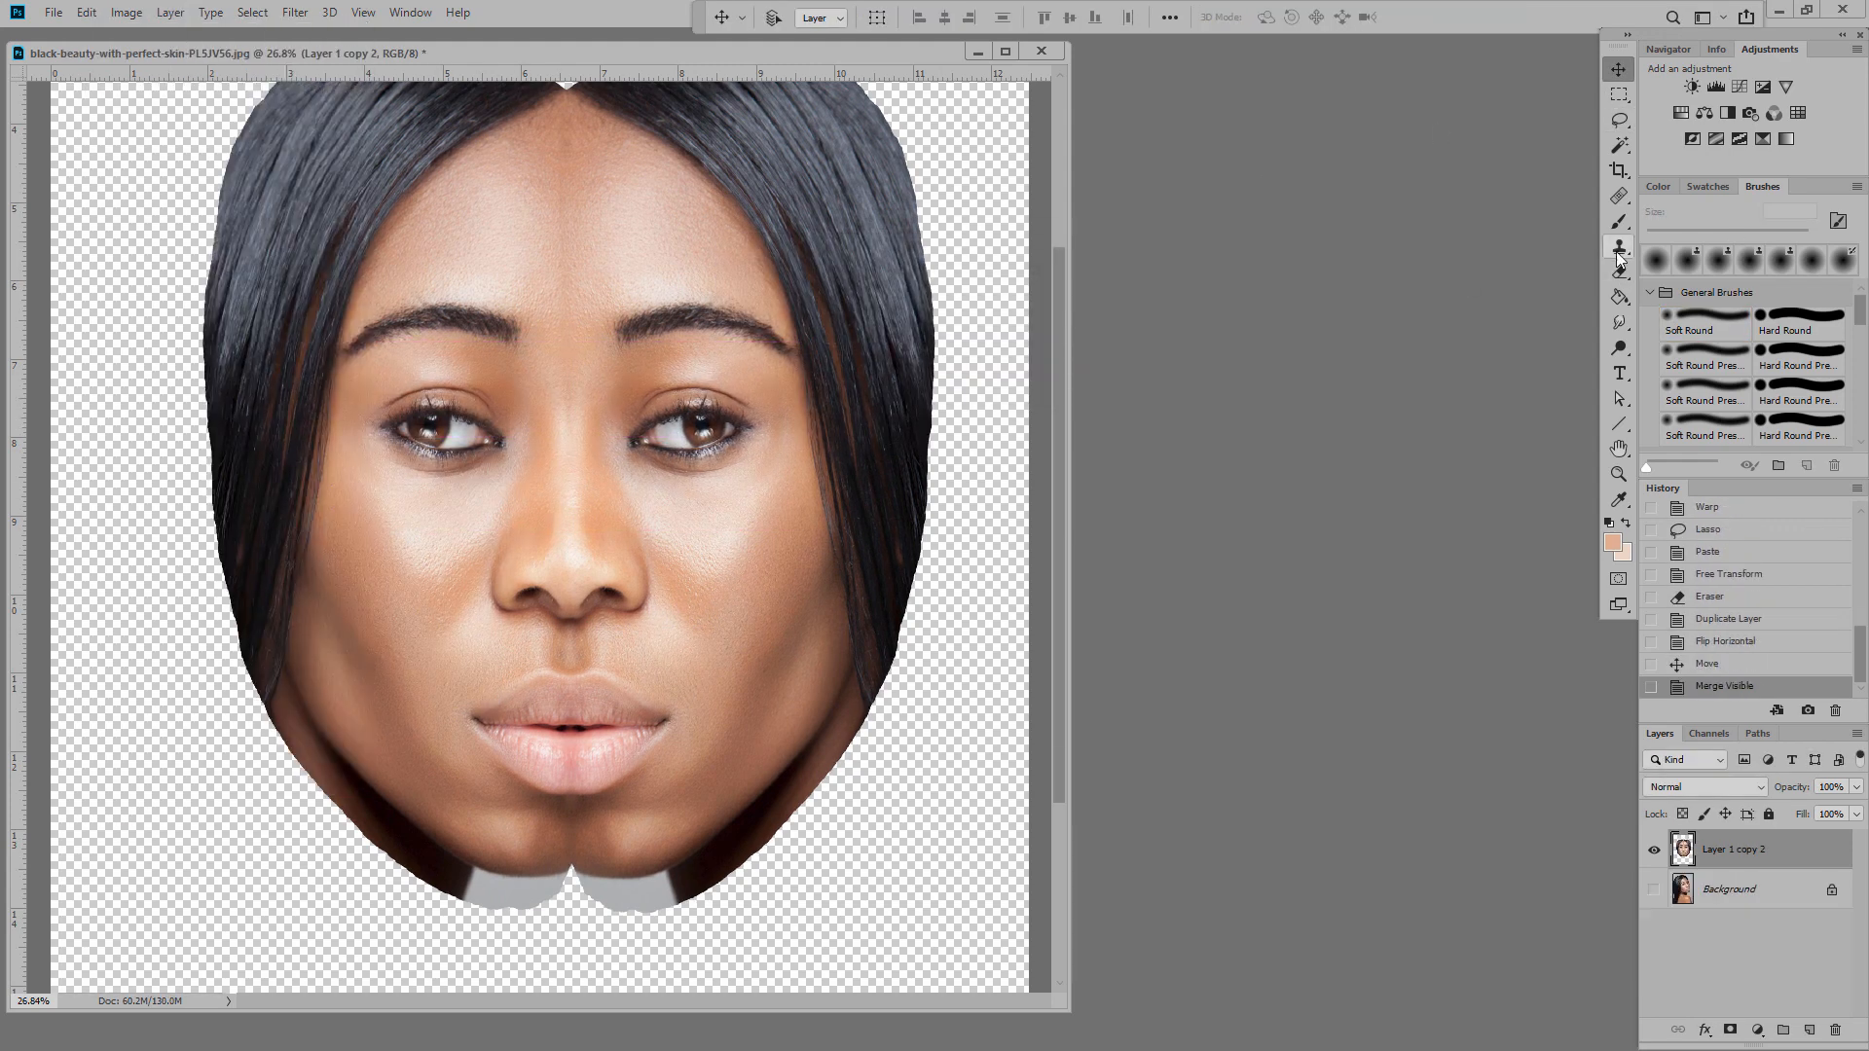
Step: Clone Stamp skin over the forehead seam
left_click(1619, 248)
left_click(614, 235, "alt")
left_click_drag(575, 209, 550, 184)
mouse_move(584, 243)
left_mouse_down()
mouse_move(601, 288)
mouse_move(575, 329)
left_mouse_up()
mouse_move(586, 211)
left_mouse_down()
mouse_move(544, 170)
mouse_move(539, 292)
left_mouse_up()
left_click(457, 221, "alt")
Step: Clone Stamp the chin notch and seam smooth with a 123 px brush
left_click(570, 830, "alt")
left_click_drag(571, 866, 588, 873)
left_click(541, 871, "alt")
mouse_move(566, 872)
left_mouse_down()
mouse_move(550, 873)
mouse_move(572, 844)
left_mouse_up()
left_click(601, 874, "alt")
left_click_drag(571, 873, 574, 875)
left_click(525, 871, "alt")
right_click_drag(604, 843, 610, 843, "alt")
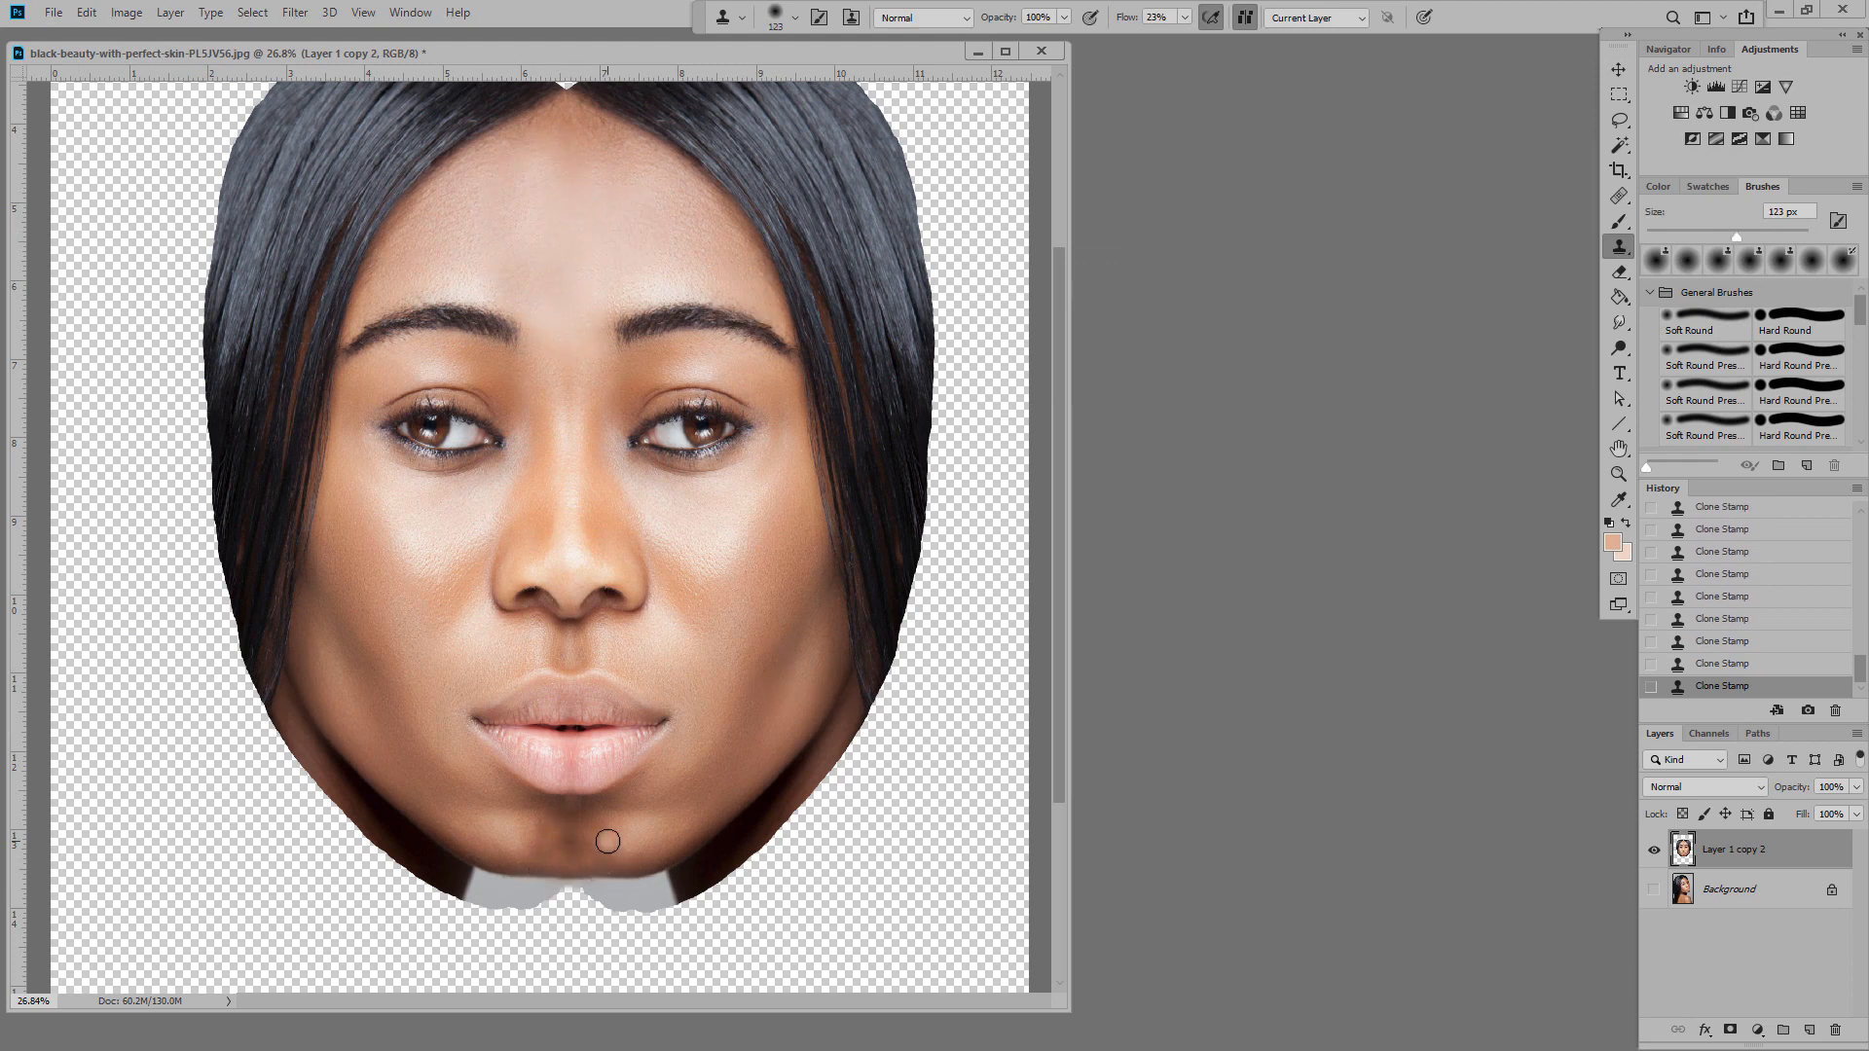
left_click(644, 839, "alt")
mouse_move(610, 843)
left_mouse_down()
mouse_move(521, 847)
mouse_move(567, 829)
mouse_move(534, 852)
left_mouse_up()
left_click(641, 823, "alt")
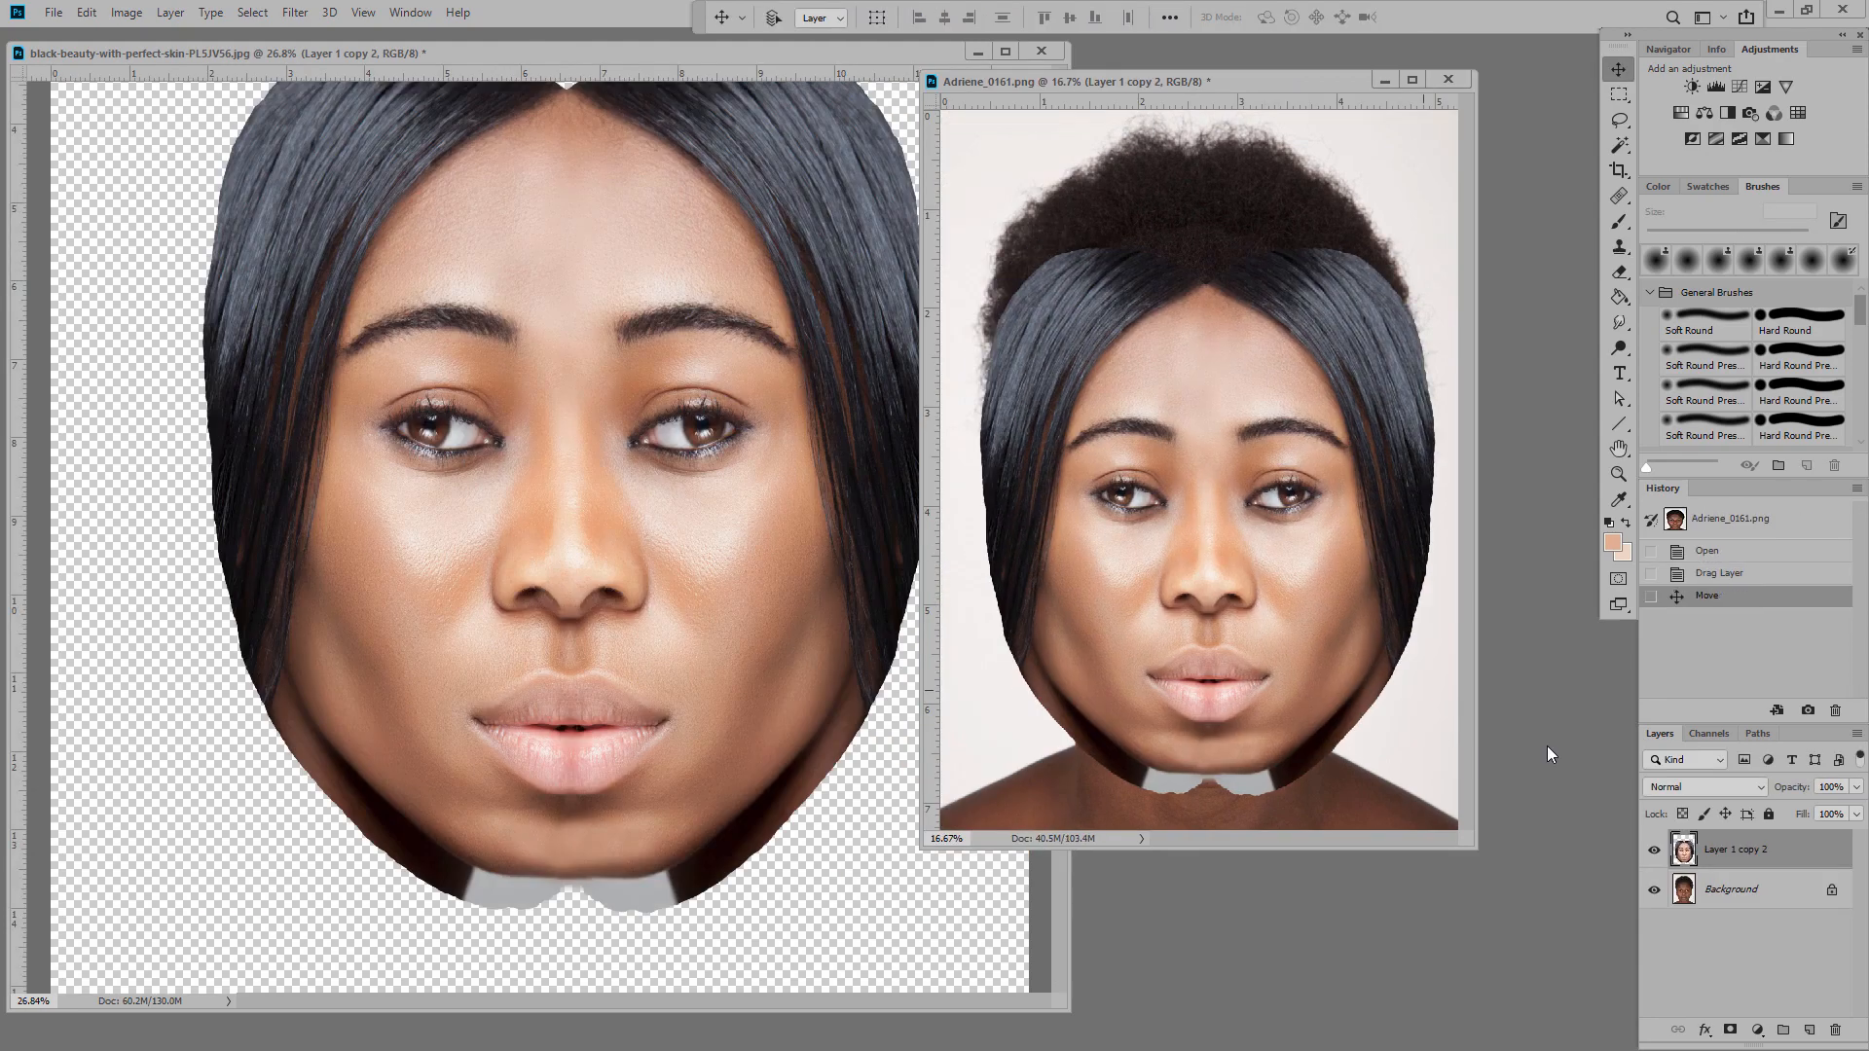
Step: Scale the placed face down from all four sides to fit the portrait
left_click(87, 13)
left_click(428, 419)
left_click_drag(1208, 243, 1208, 272)
left_click_drag(1208, 795, 1208, 787)
left_click_drag(1419, 530, 1398, 529, "shift")
left_click_drag(993, 530, 1006, 530, "shift")
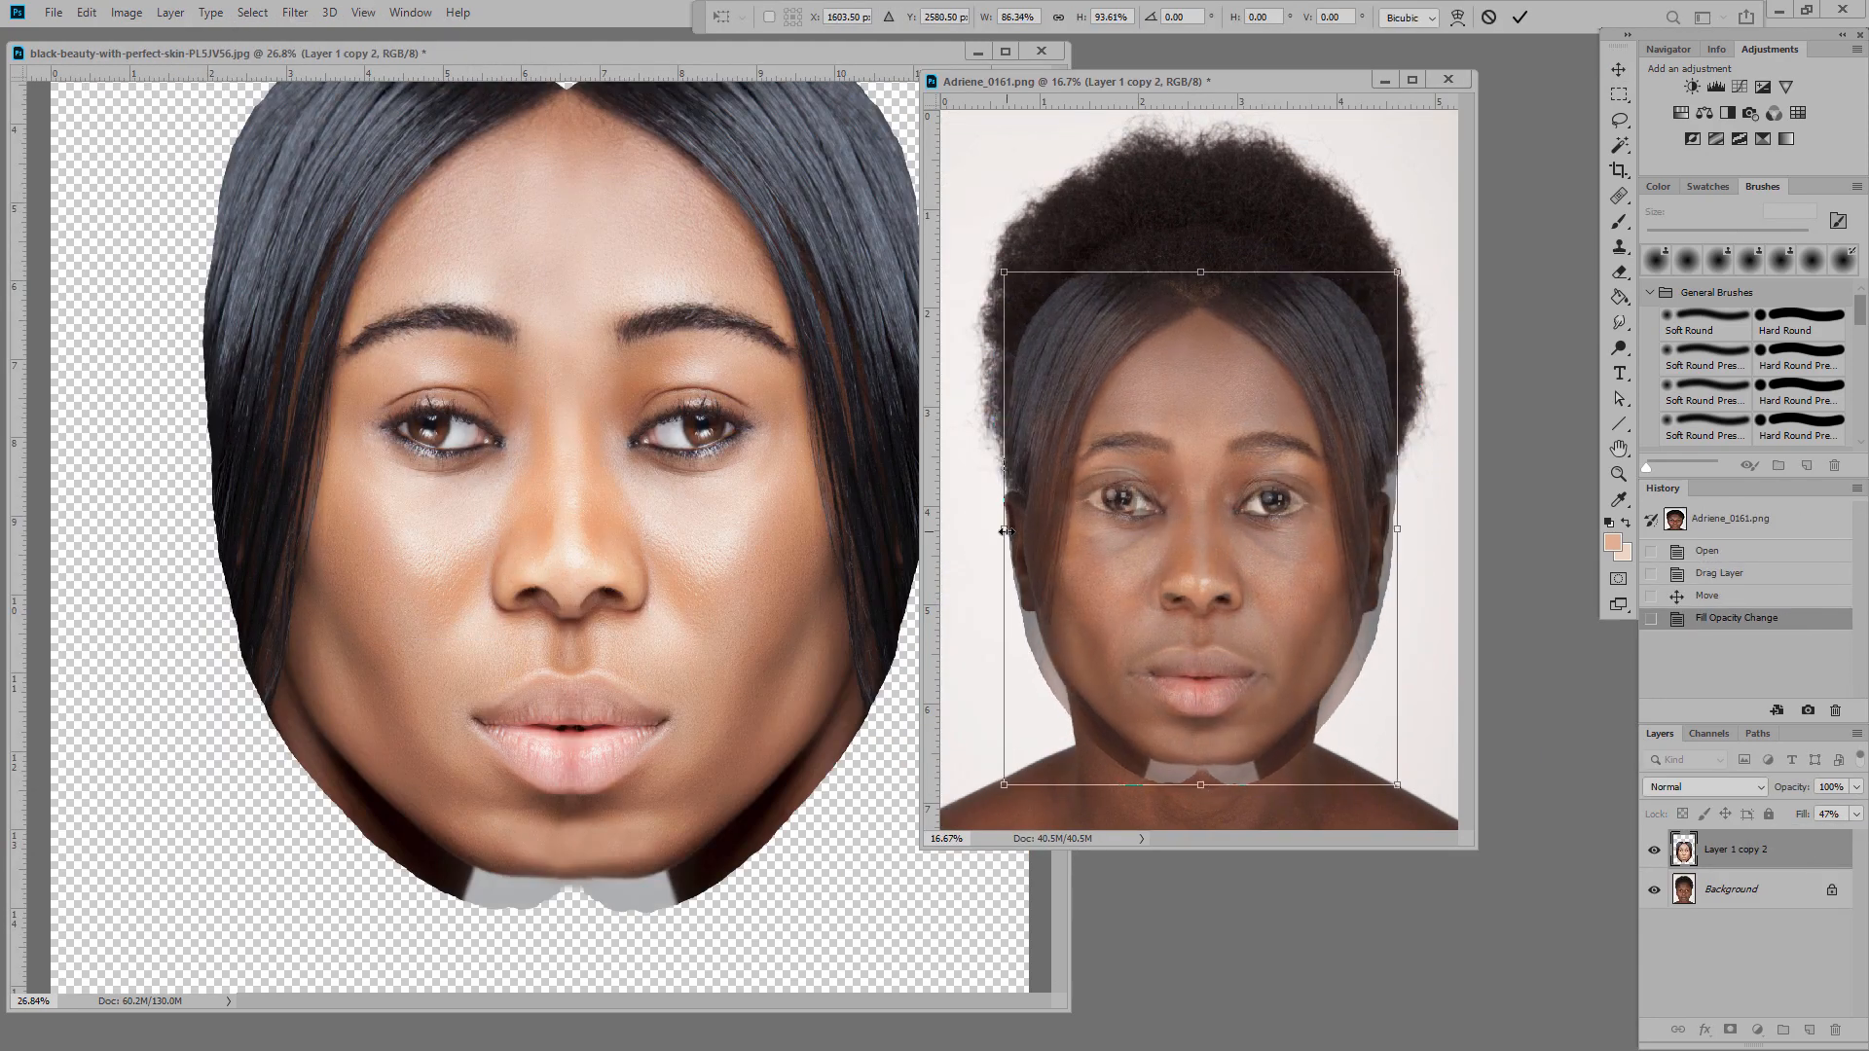
key("Return")
Step: Restore the face layer to 100% fill and erase the right side of the pasted hair
left_click(1856, 814)
left_click_drag(1805, 837, 1854, 838)
key("e")
mouse_move(1304, 292)
left_mouse_down()
mouse_move(1331, 283)
mouse_move(1373, 367)
mouse_move(1383, 594)
mouse_move(1075, 732)
mouse_move(1049, 463)
mouse_move(1002, 363)
mouse_move(1004, 438)
mouse_move(910, 434)
left_mouse_up()
Step: Warp the face layer wider at the sides and jaw
left_click(86, 13)
mouse_move(146, 456)
left_click(363, 580)
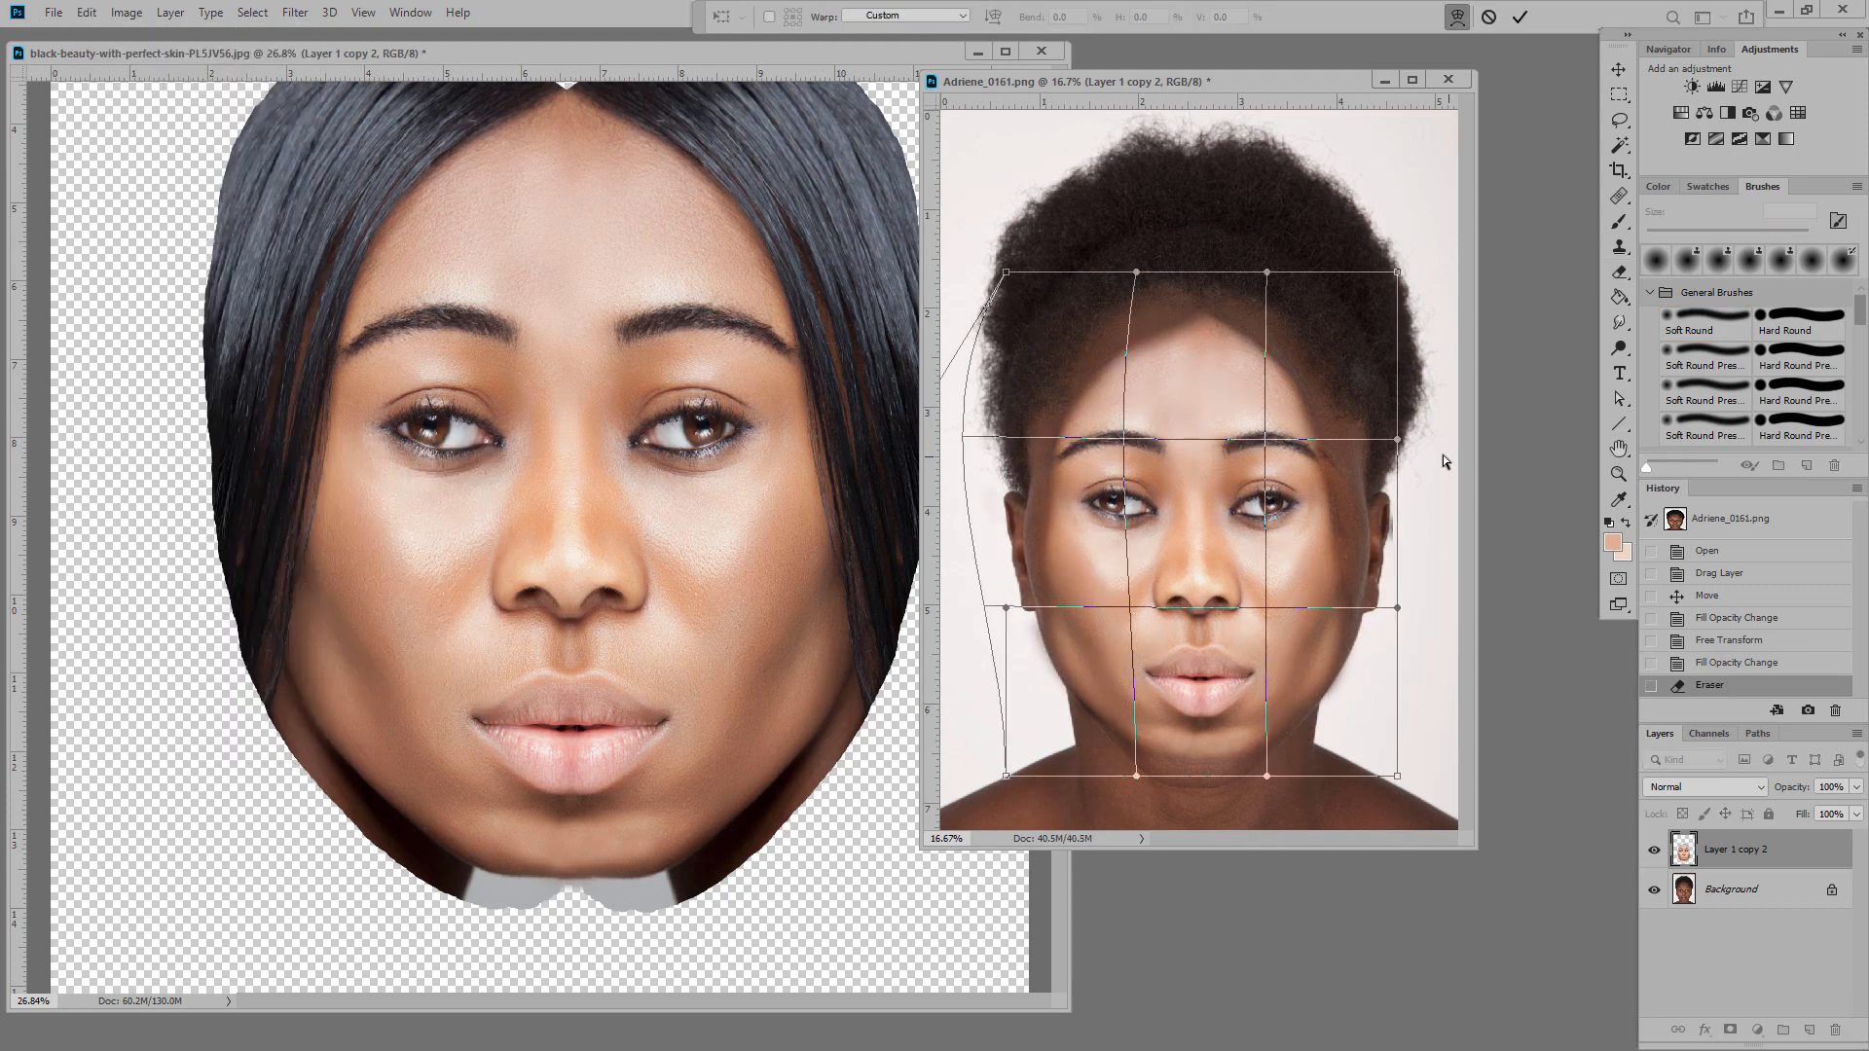
left_click_drag(1398, 440, 1490, 445)
left_click_drag(1267, 776, 1283, 785)
left_click_drag(1136, 776, 1119, 782)
left_click_drag(1283, 785, 1286, 786)
key("Return")
left_click(1715, 892)
Step: Raise the portrait's brightness with Brightness/Contrast and erase the face's hairline and jaw edges
left_click(127, 13)
mouse_move(151, 62)
left_click(380, 62)
left_click_drag(713, 340, 780, 340)
left_click(869, 314)
left_click(1736, 849)
mouse_move(1106, 368)
left_mouse_down()
mouse_move(1080, 359)
mouse_move(1258, 321)
mouse_move(1072, 732)
mouse_move(1254, 783)
mouse_move(1348, 697)
mouse_move(1350, 623)
left_mouse_up()
mouse_move(1066, 692)
left_mouse_down()
mouse_move(1051, 545)
mouse_move(1342, 656)
mouse_move(942, 530)
left_mouse_up()
Step: Copy the upper head to its own layer, brighten it and soften its cheek edges
left_click(1731, 890)
key("l")
left_click(87, 13)
left_click(113, 186)
left_click(126, 13)
left_click(379, 62)
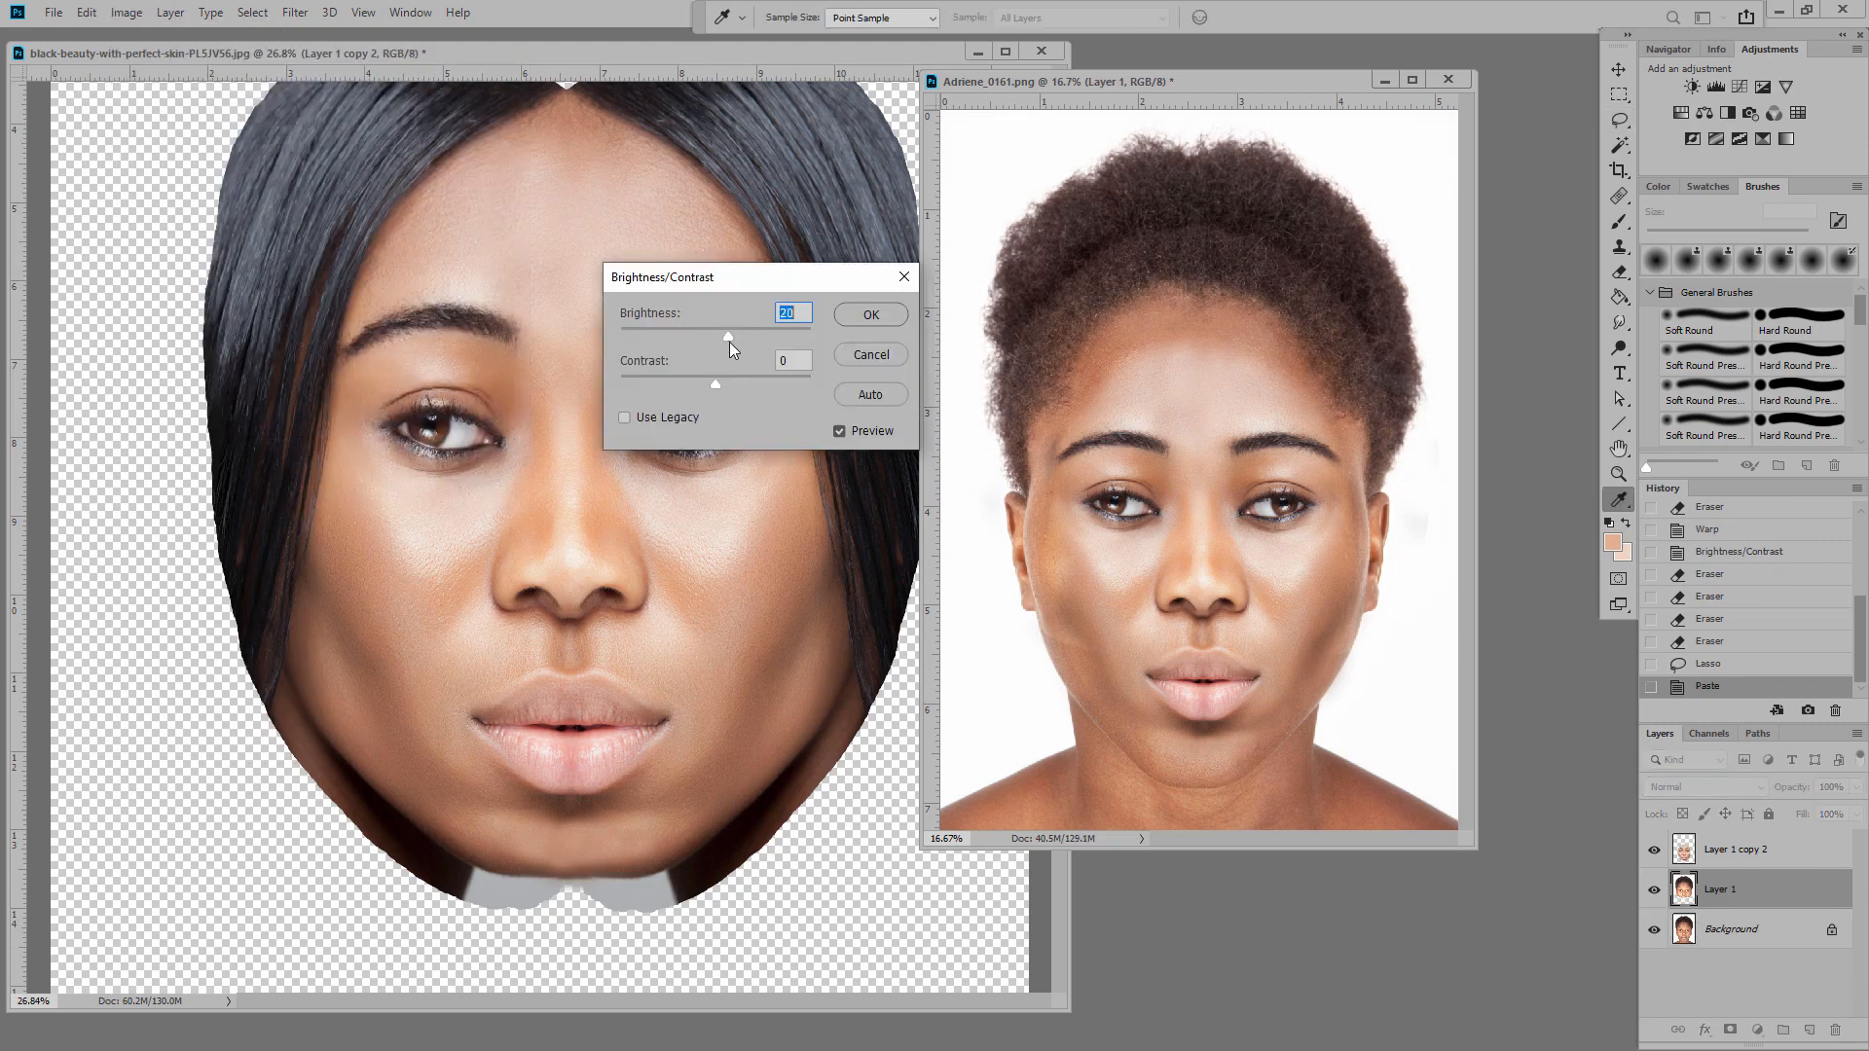
left_click_drag(728, 342, 764, 342)
left_click(869, 315)
key("e")
left_click_drag(1052, 564, 1060, 517)
left_click_drag(1362, 613, 1347, 564)
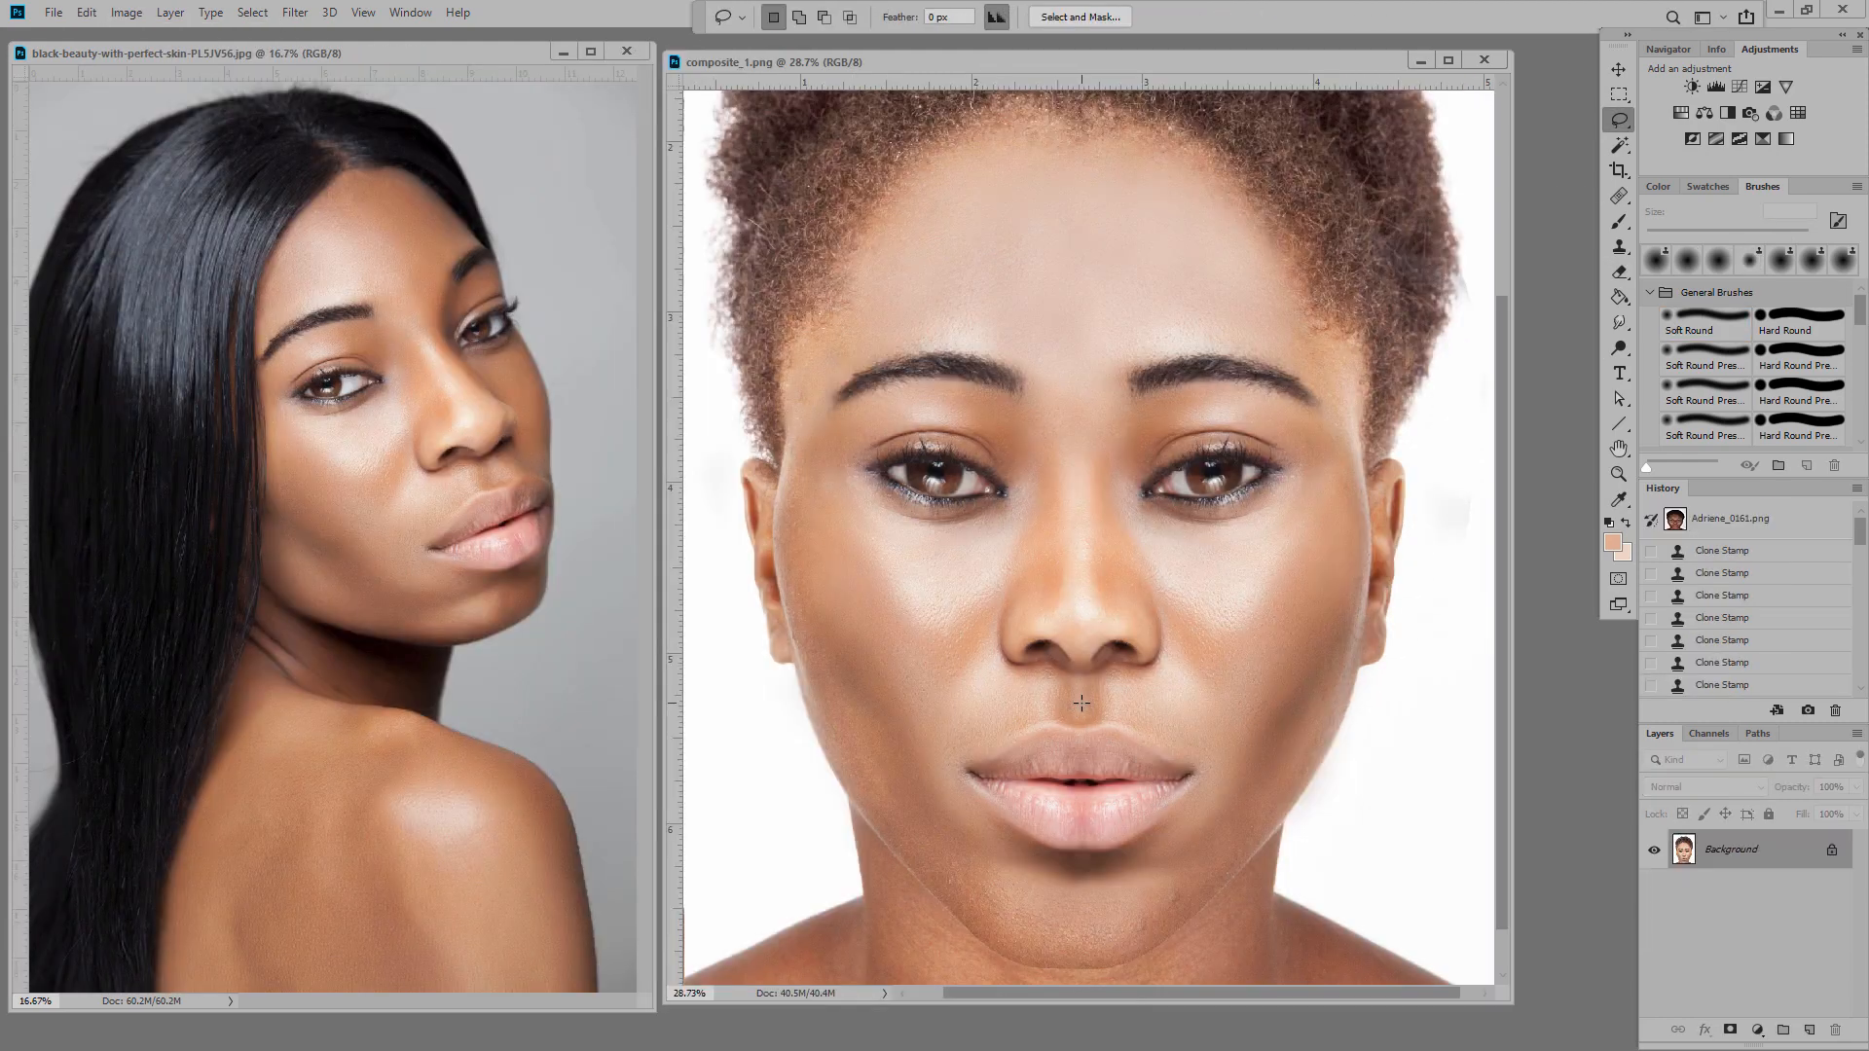
Step: Paste and widen the nose patch, blend its edge, then flatten and save the composite
left_click_drag(1234, 682, 1080, 519)
left_click(87, 13)
left_click(113, 186)
key("ctrl+t")
left_click_drag(1243, 631, 1257, 631)
left_click_drag(909, 631, 889, 632)
key("Return")
key("e")
left_click_drag(889, 701, 897, 613)
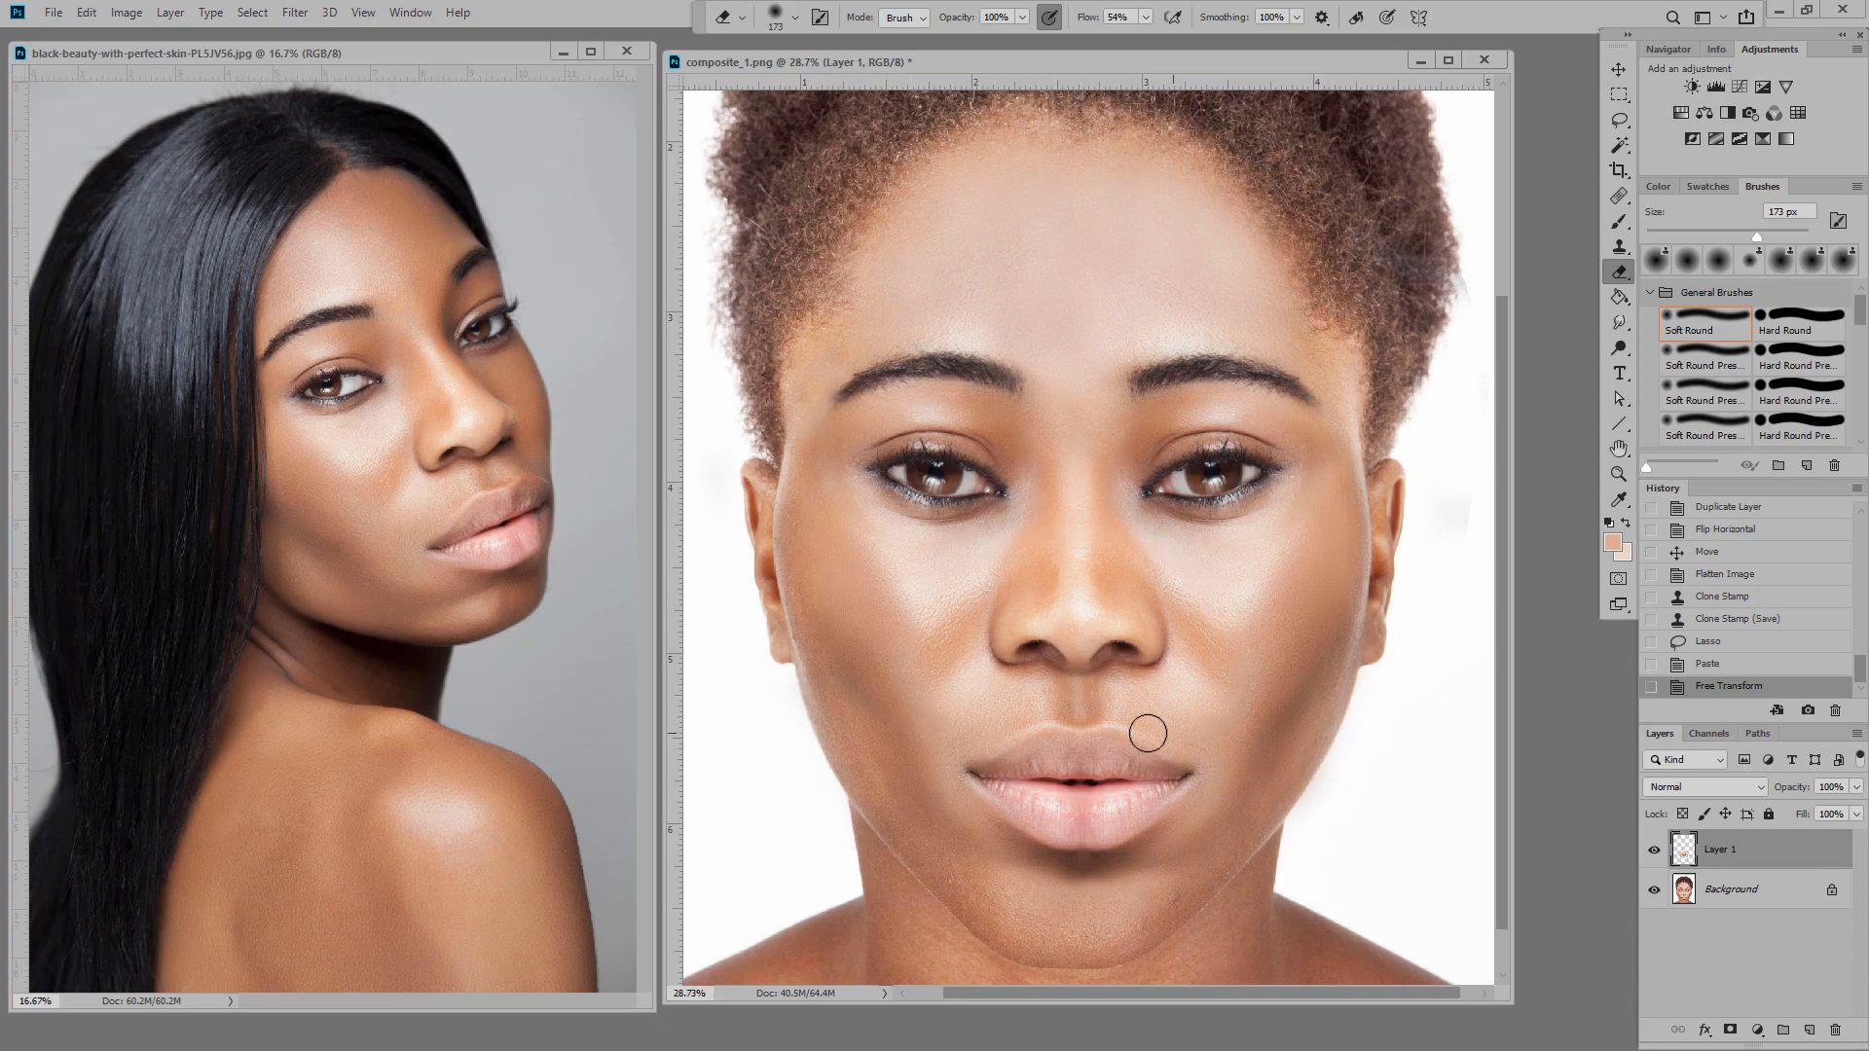
left_click(171, 13)
left_click(53, 12)
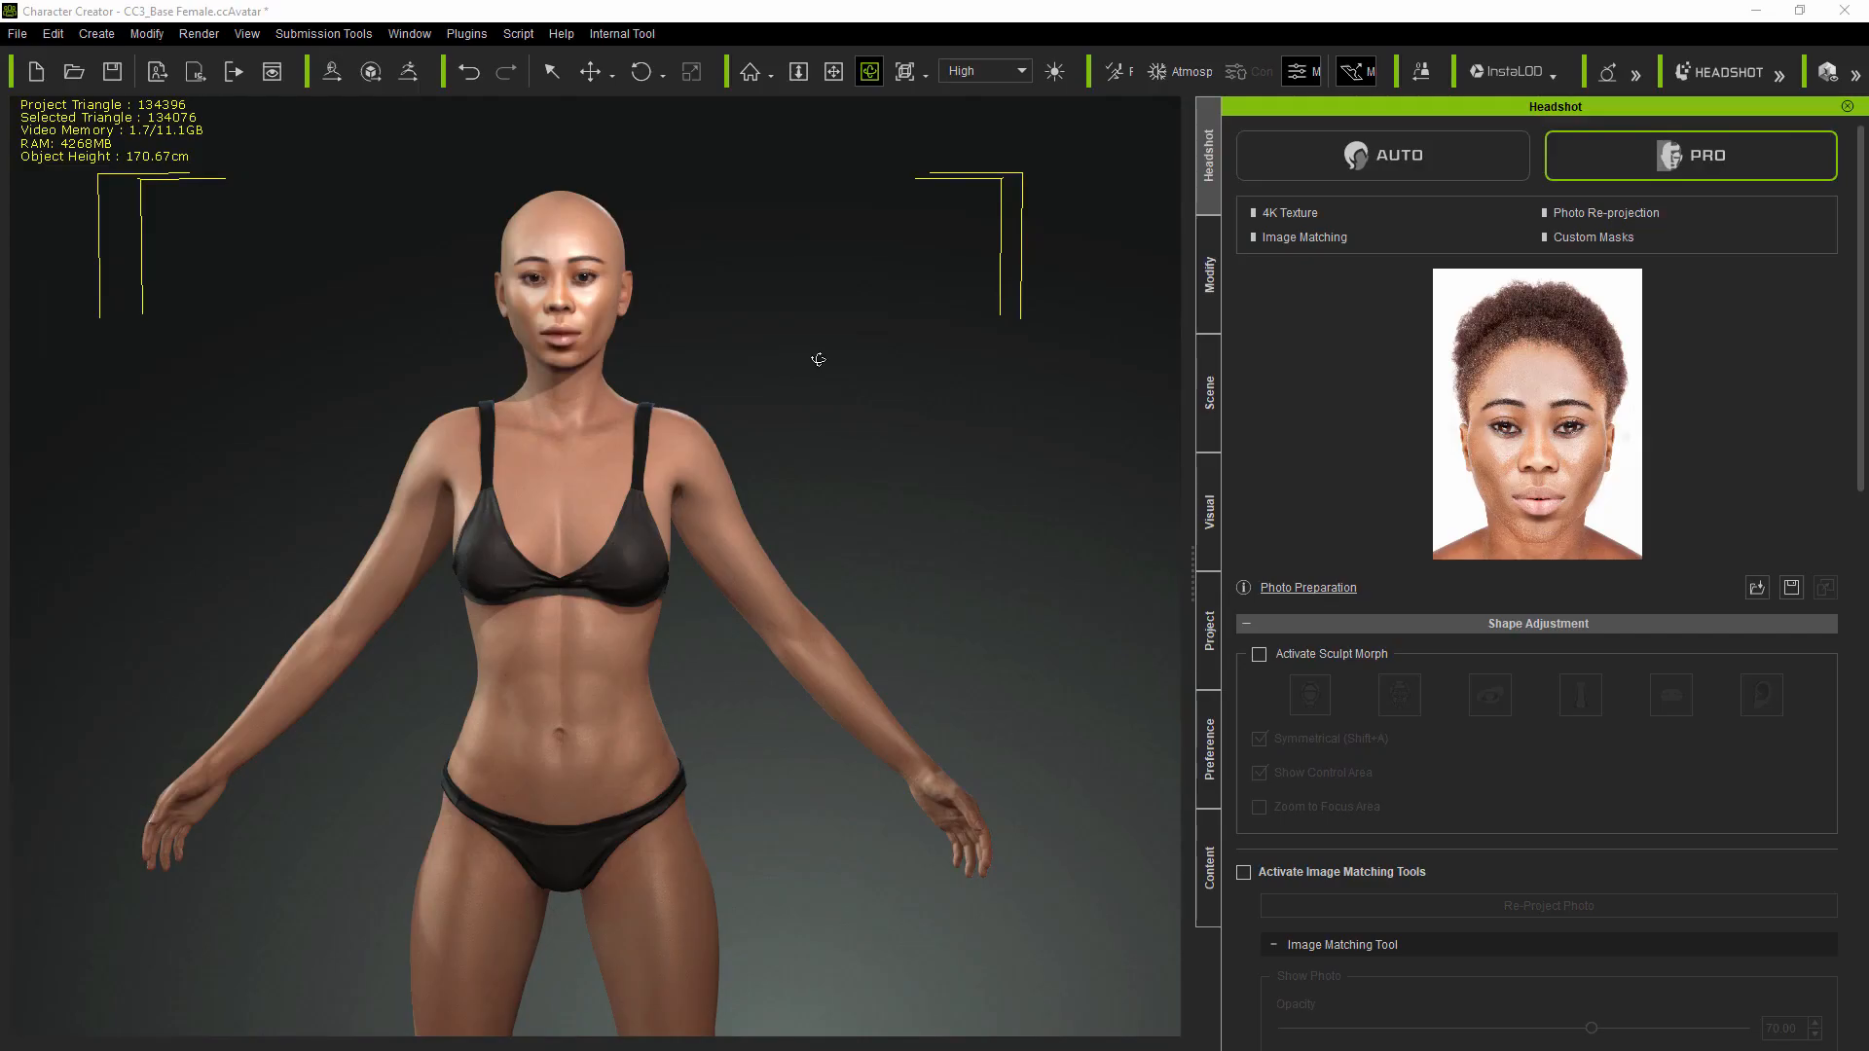
Step: Orbit the bald head through both side profiles and widen the Headshot panel
right_click_drag(814, 360, 744, 446)
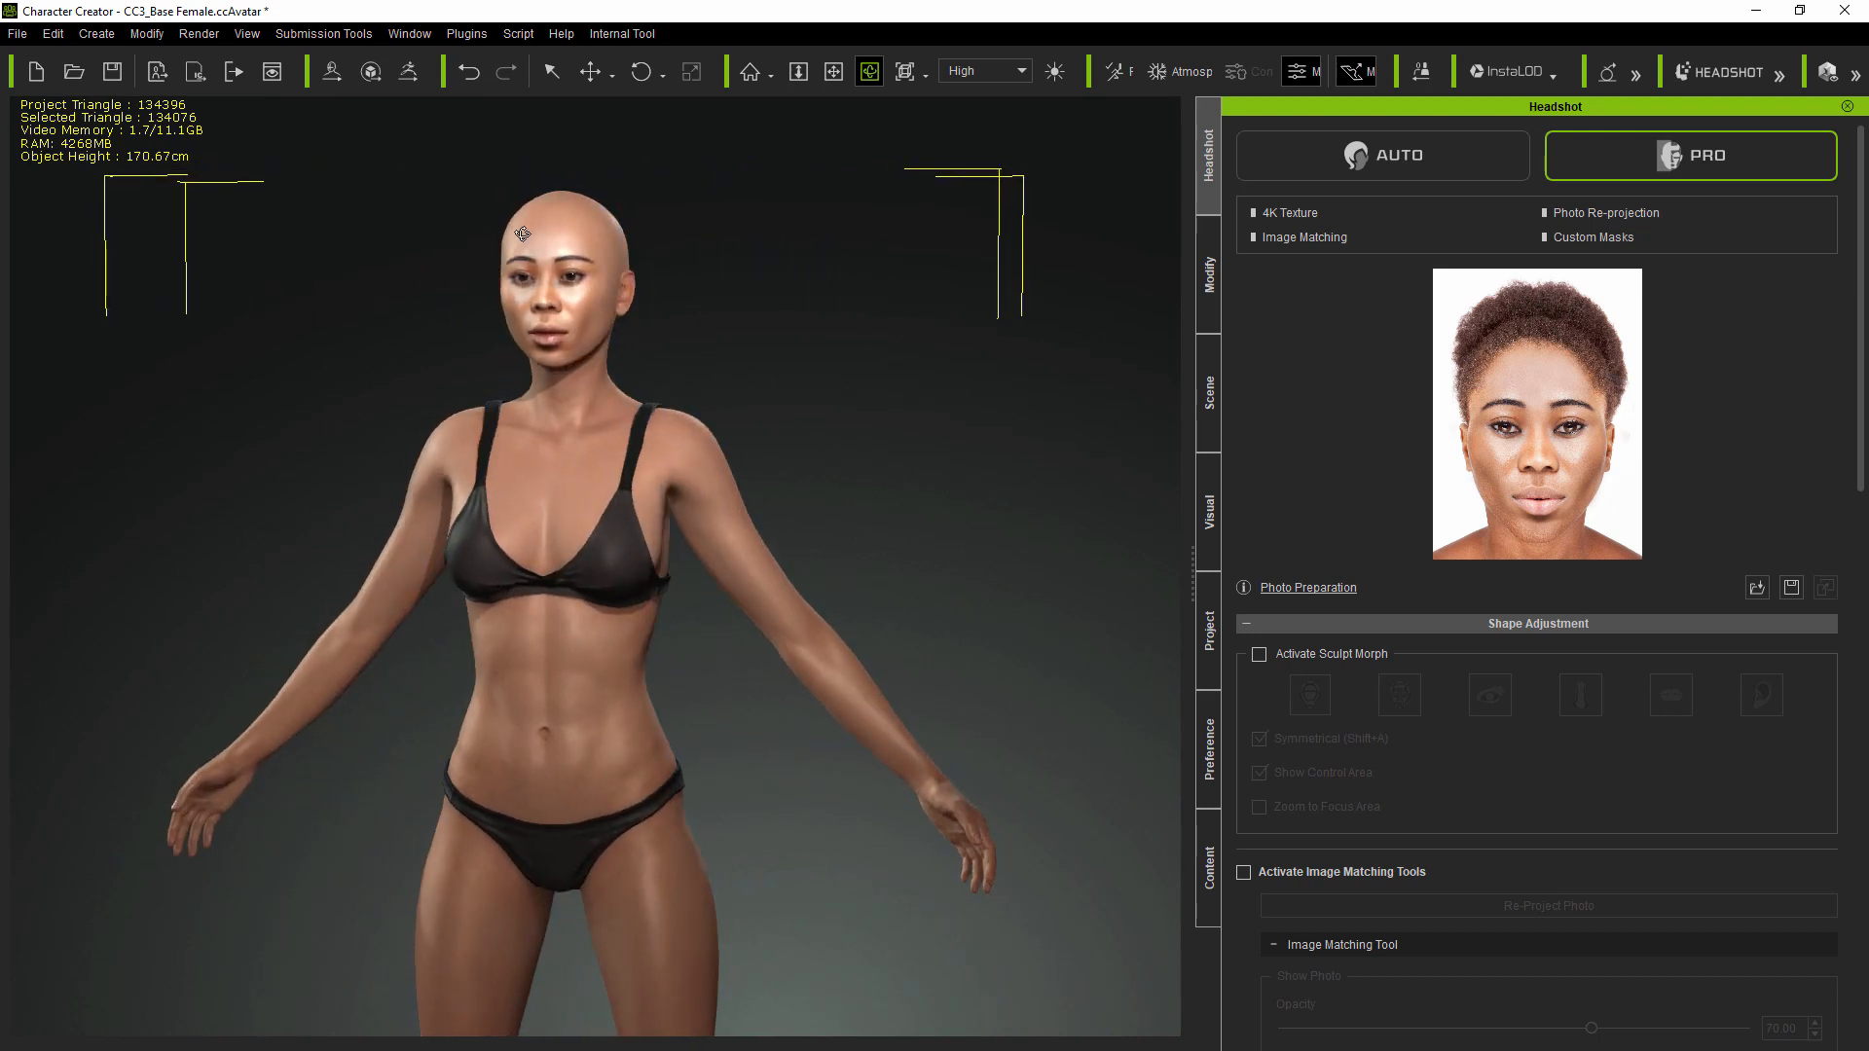
scroll(554, 208, "up", 5)
scroll(600, 260, "up", 1)
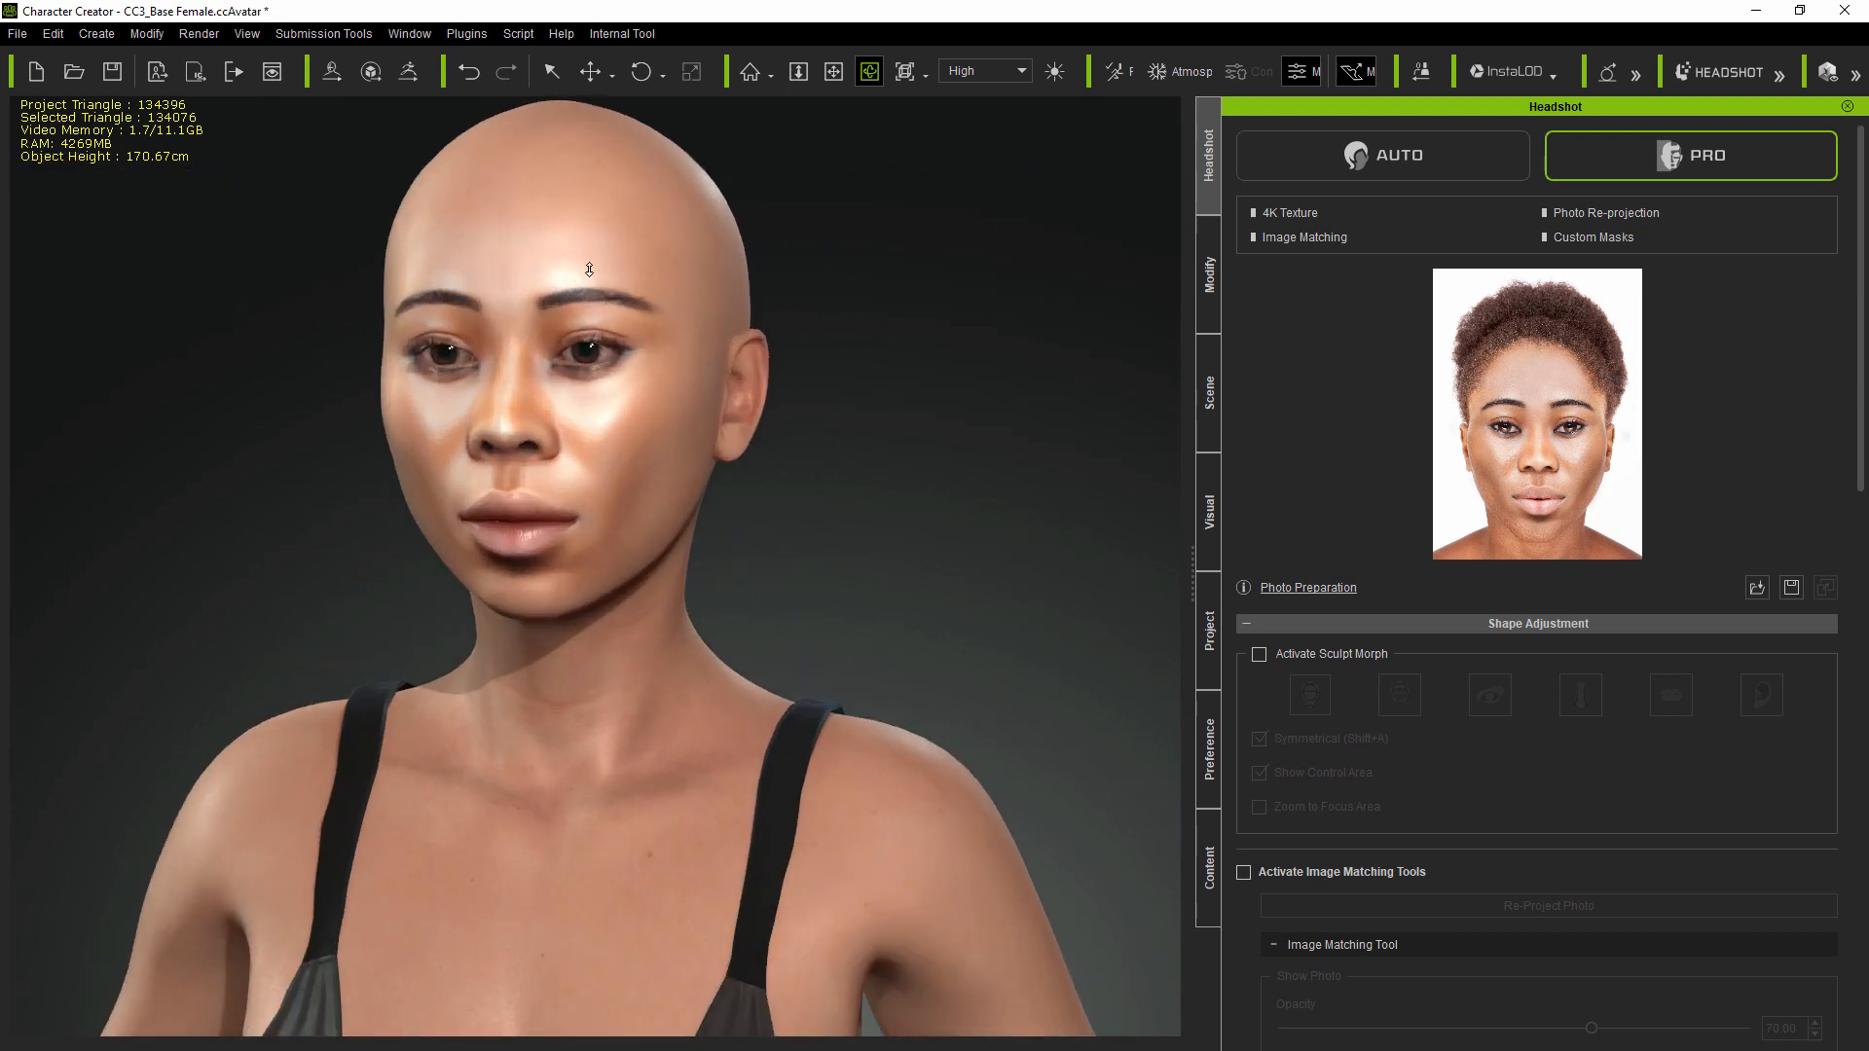
right_click_drag(309, 459, 582, 463)
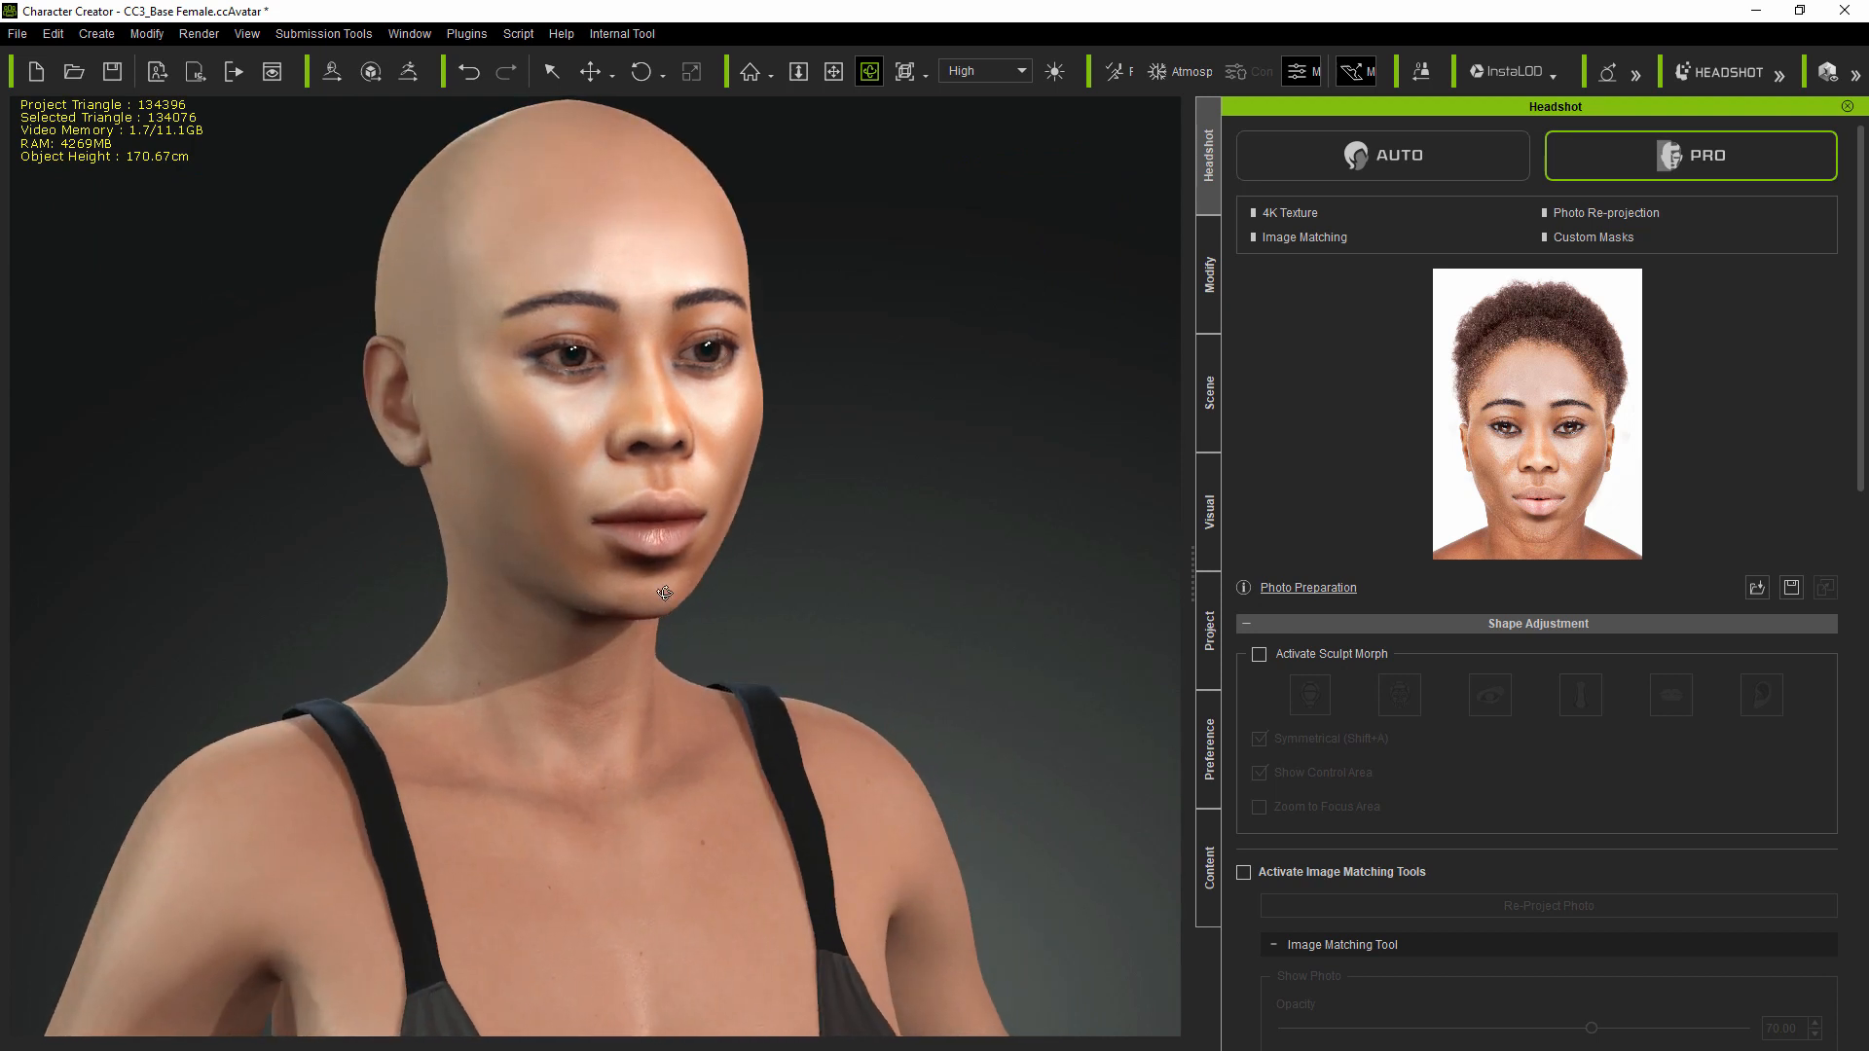
right_click_drag(1029, 659, 512, 574)
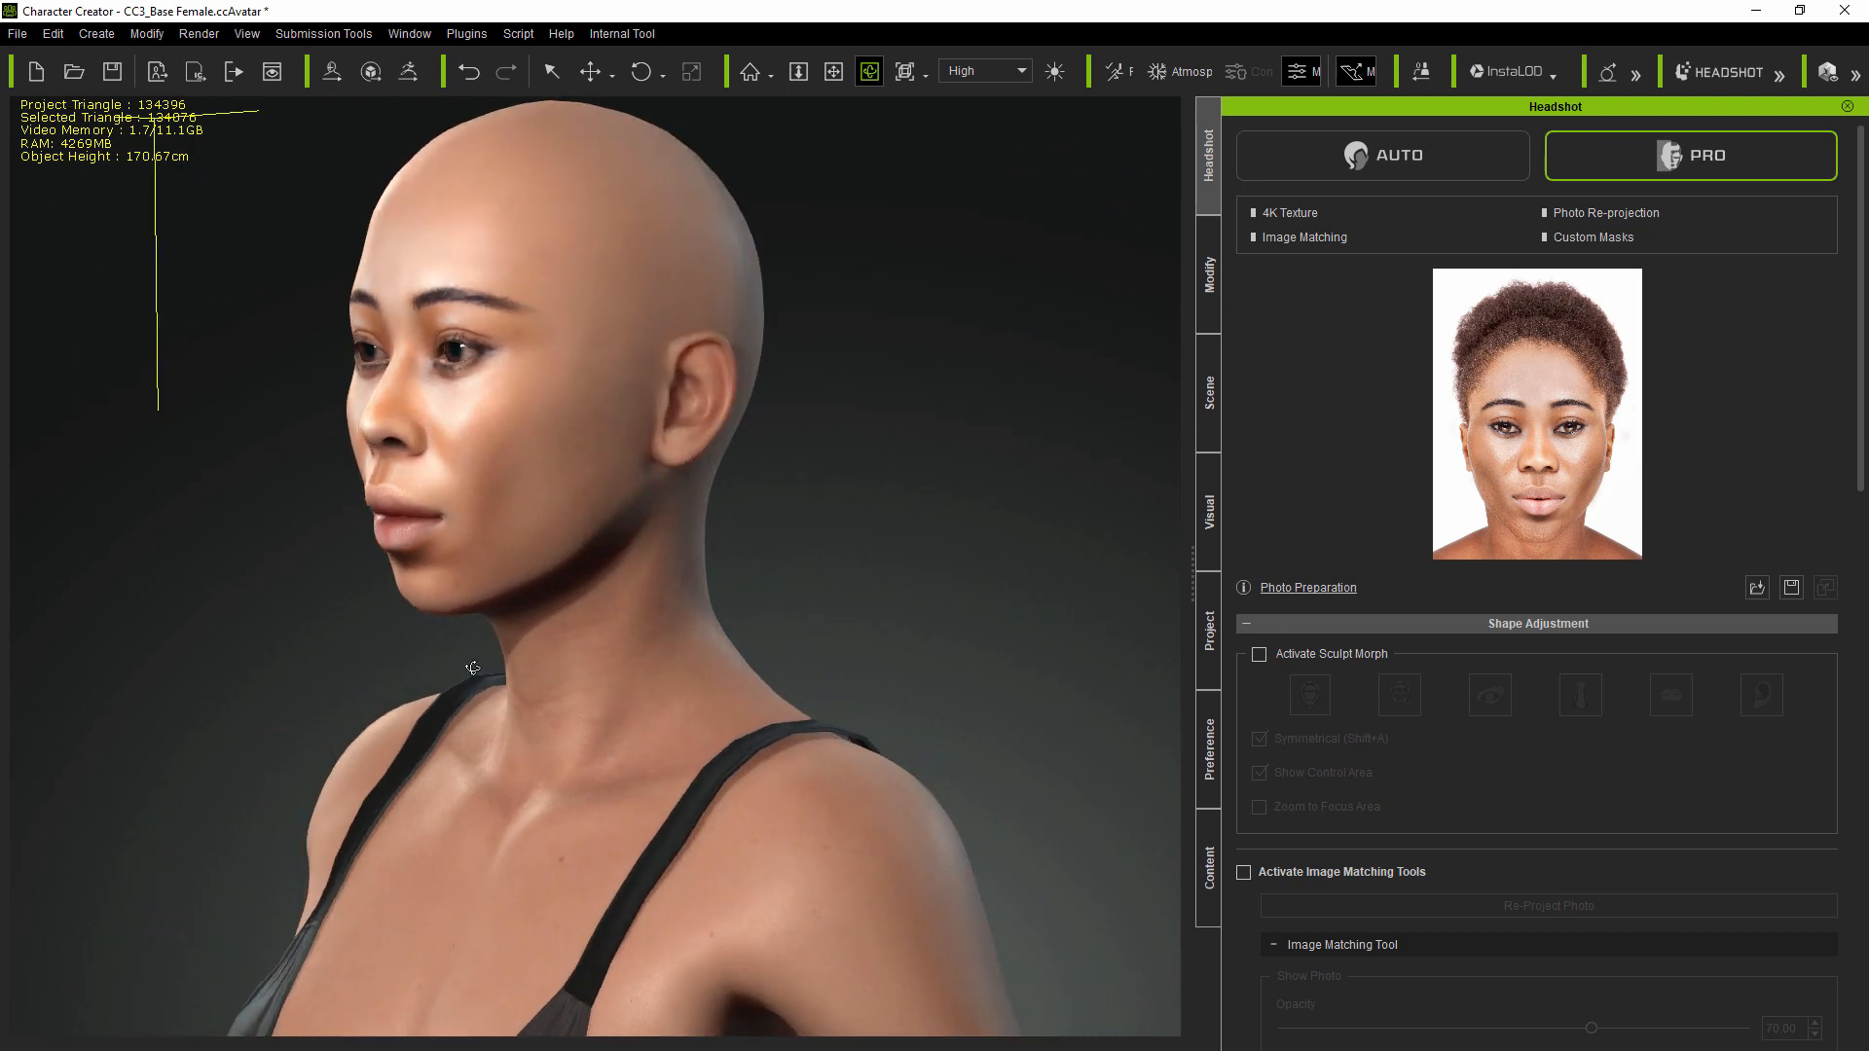
right_click_drag(582, 425, 931, 455)
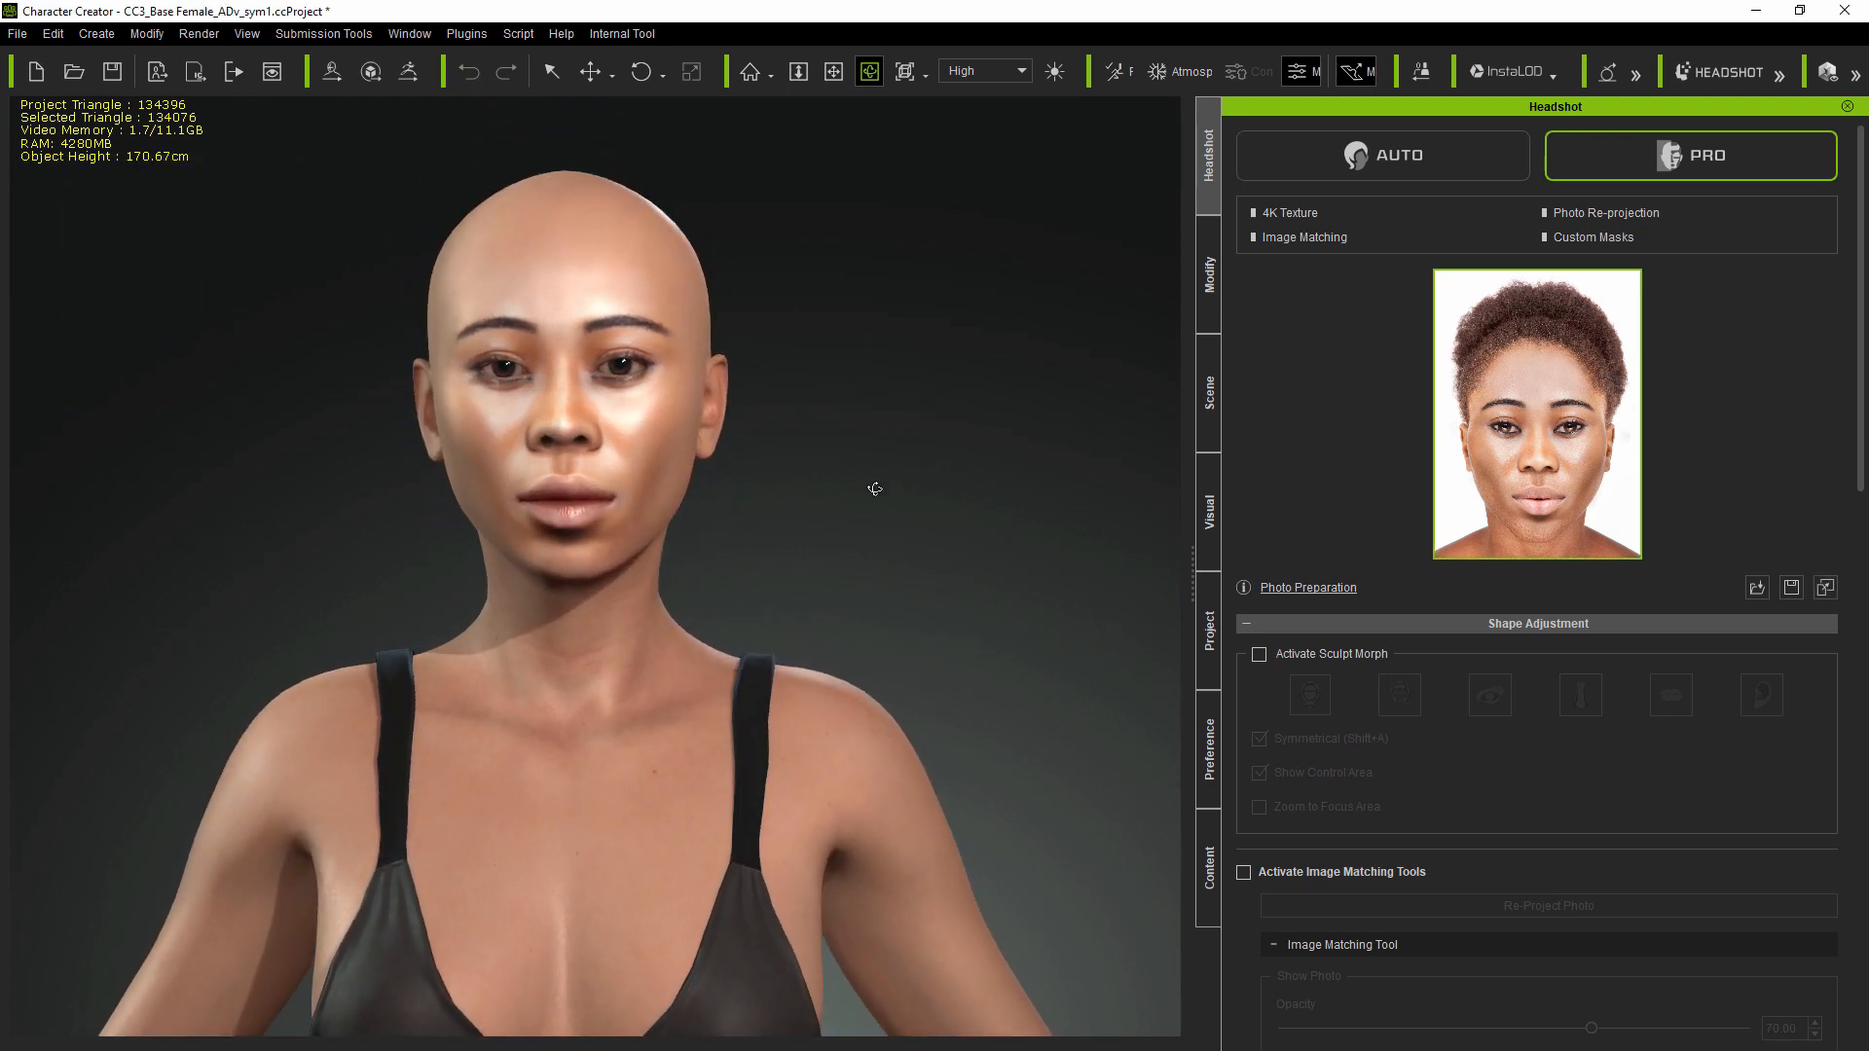
right_click_drag(872, 487, 837, 527)
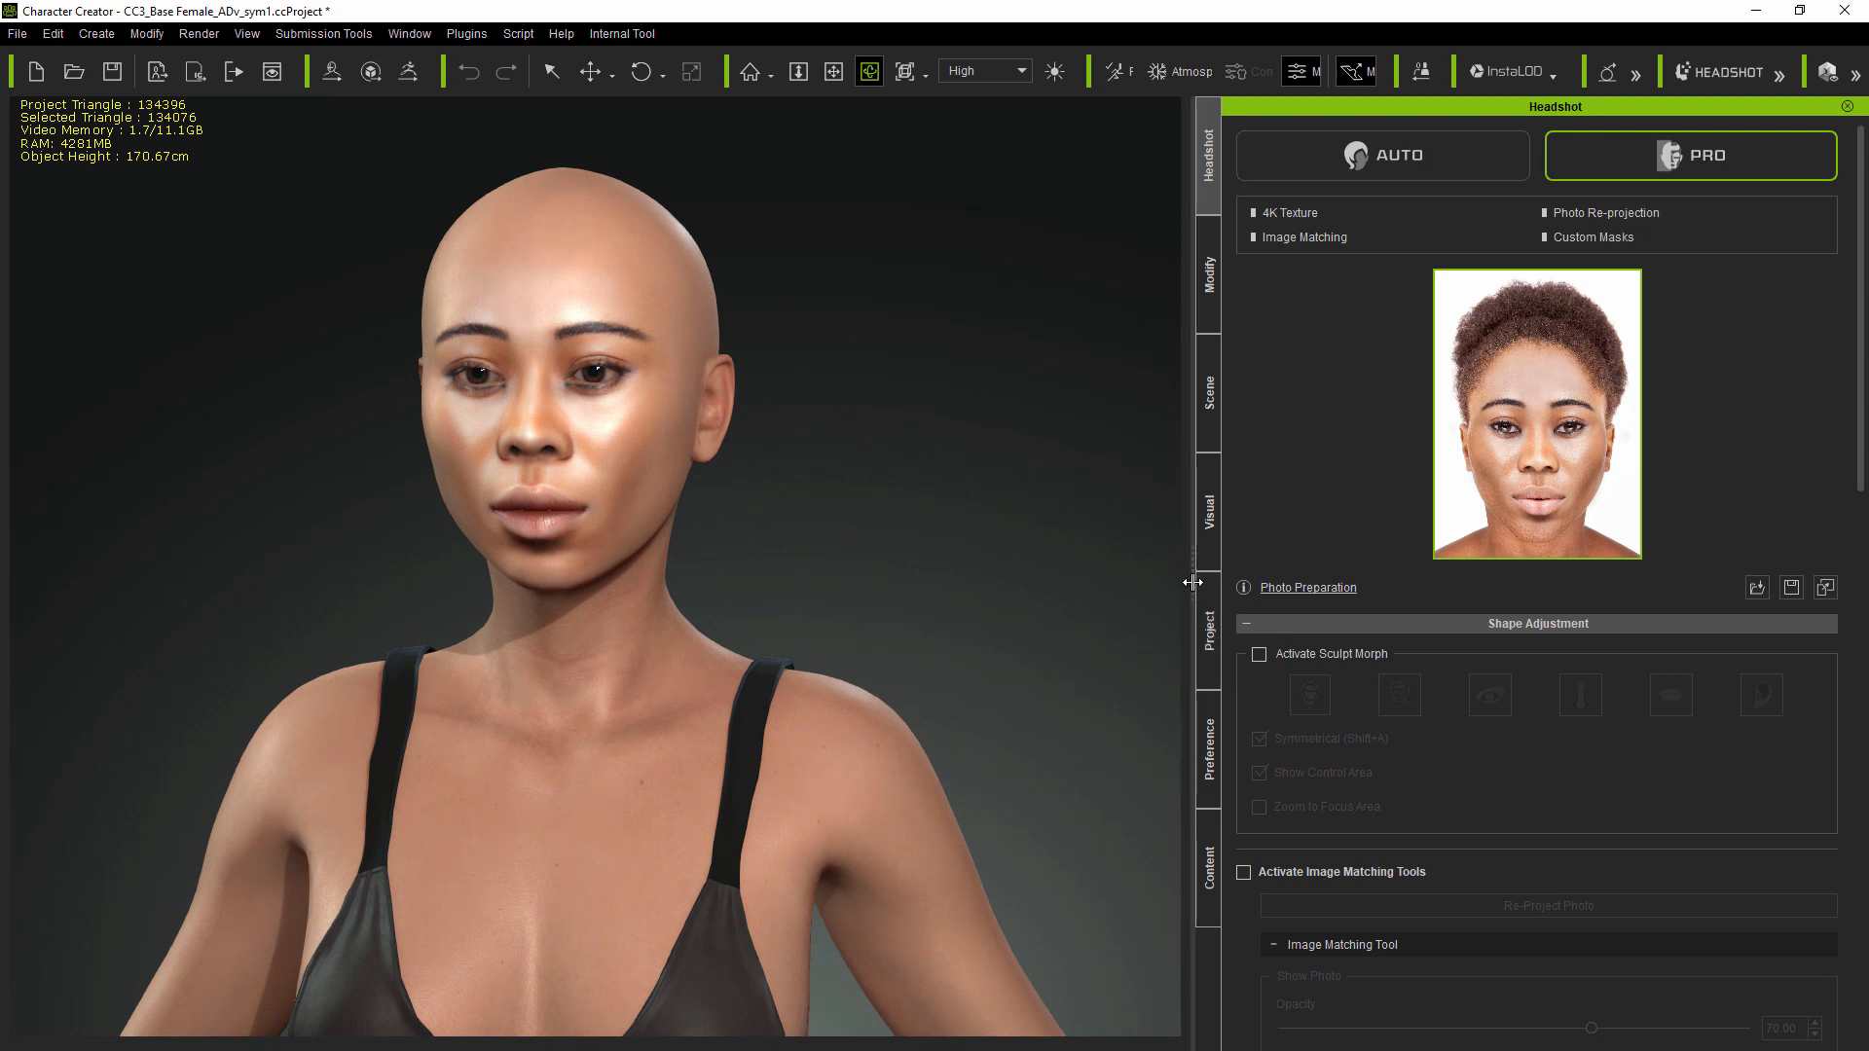
left_click_drag(1193, 582, 790, 615)
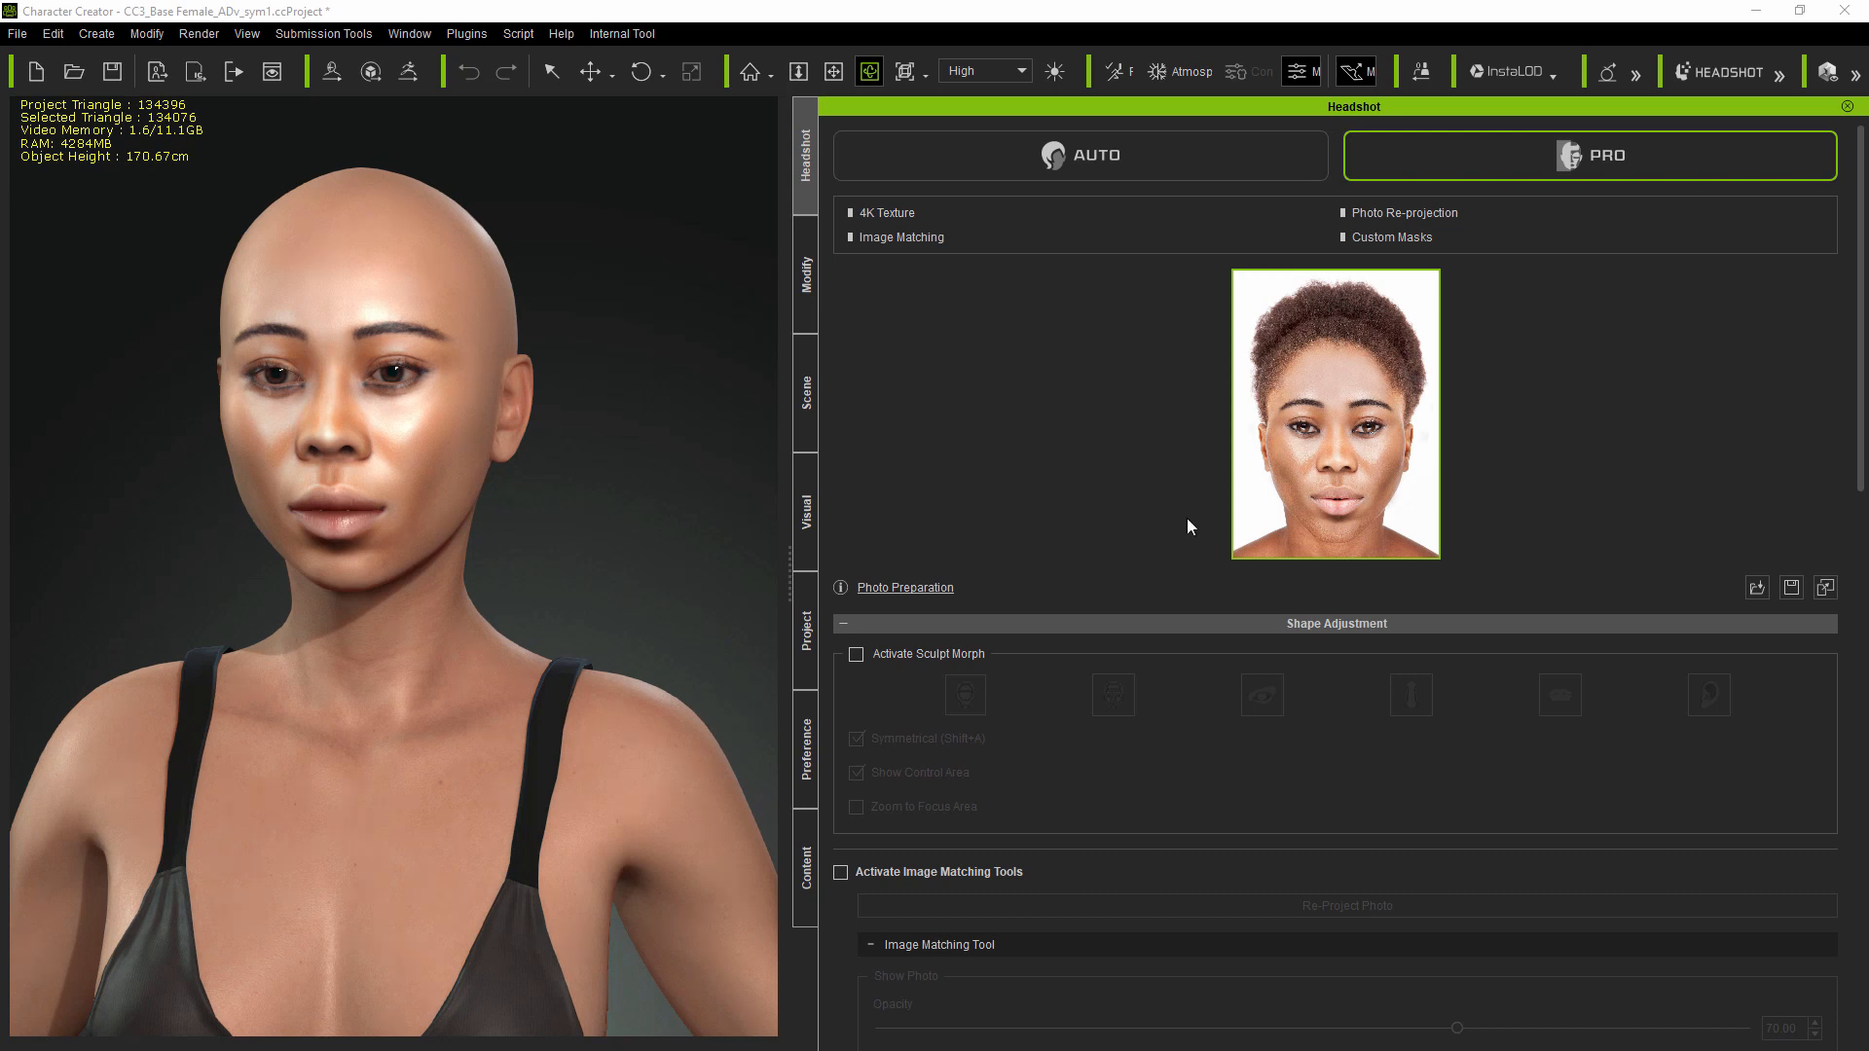
Step: In Skin Settings, try the Photo Diffuse, Blend Mask, Base Diffuse, Base Roughness and Base Normal textures
scroll(1187, 527, "down", 8)
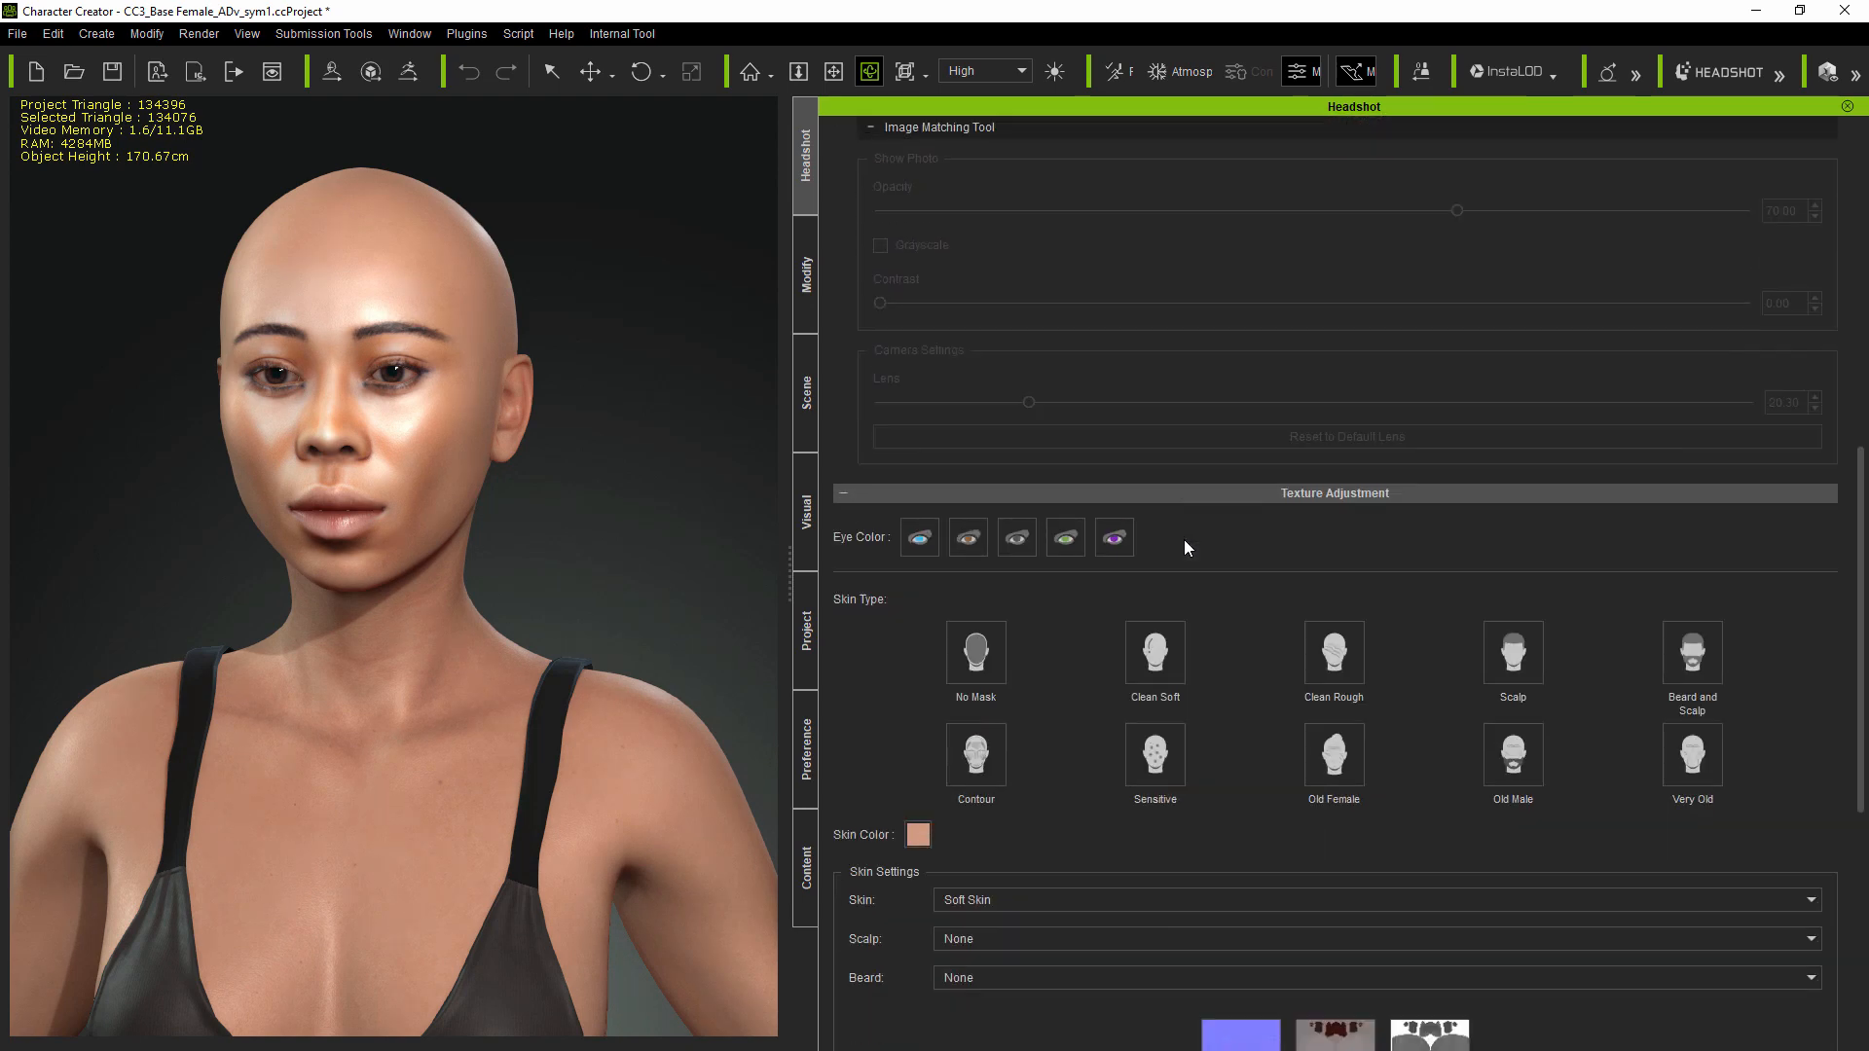
scroll(1184, 547, "down", 6)
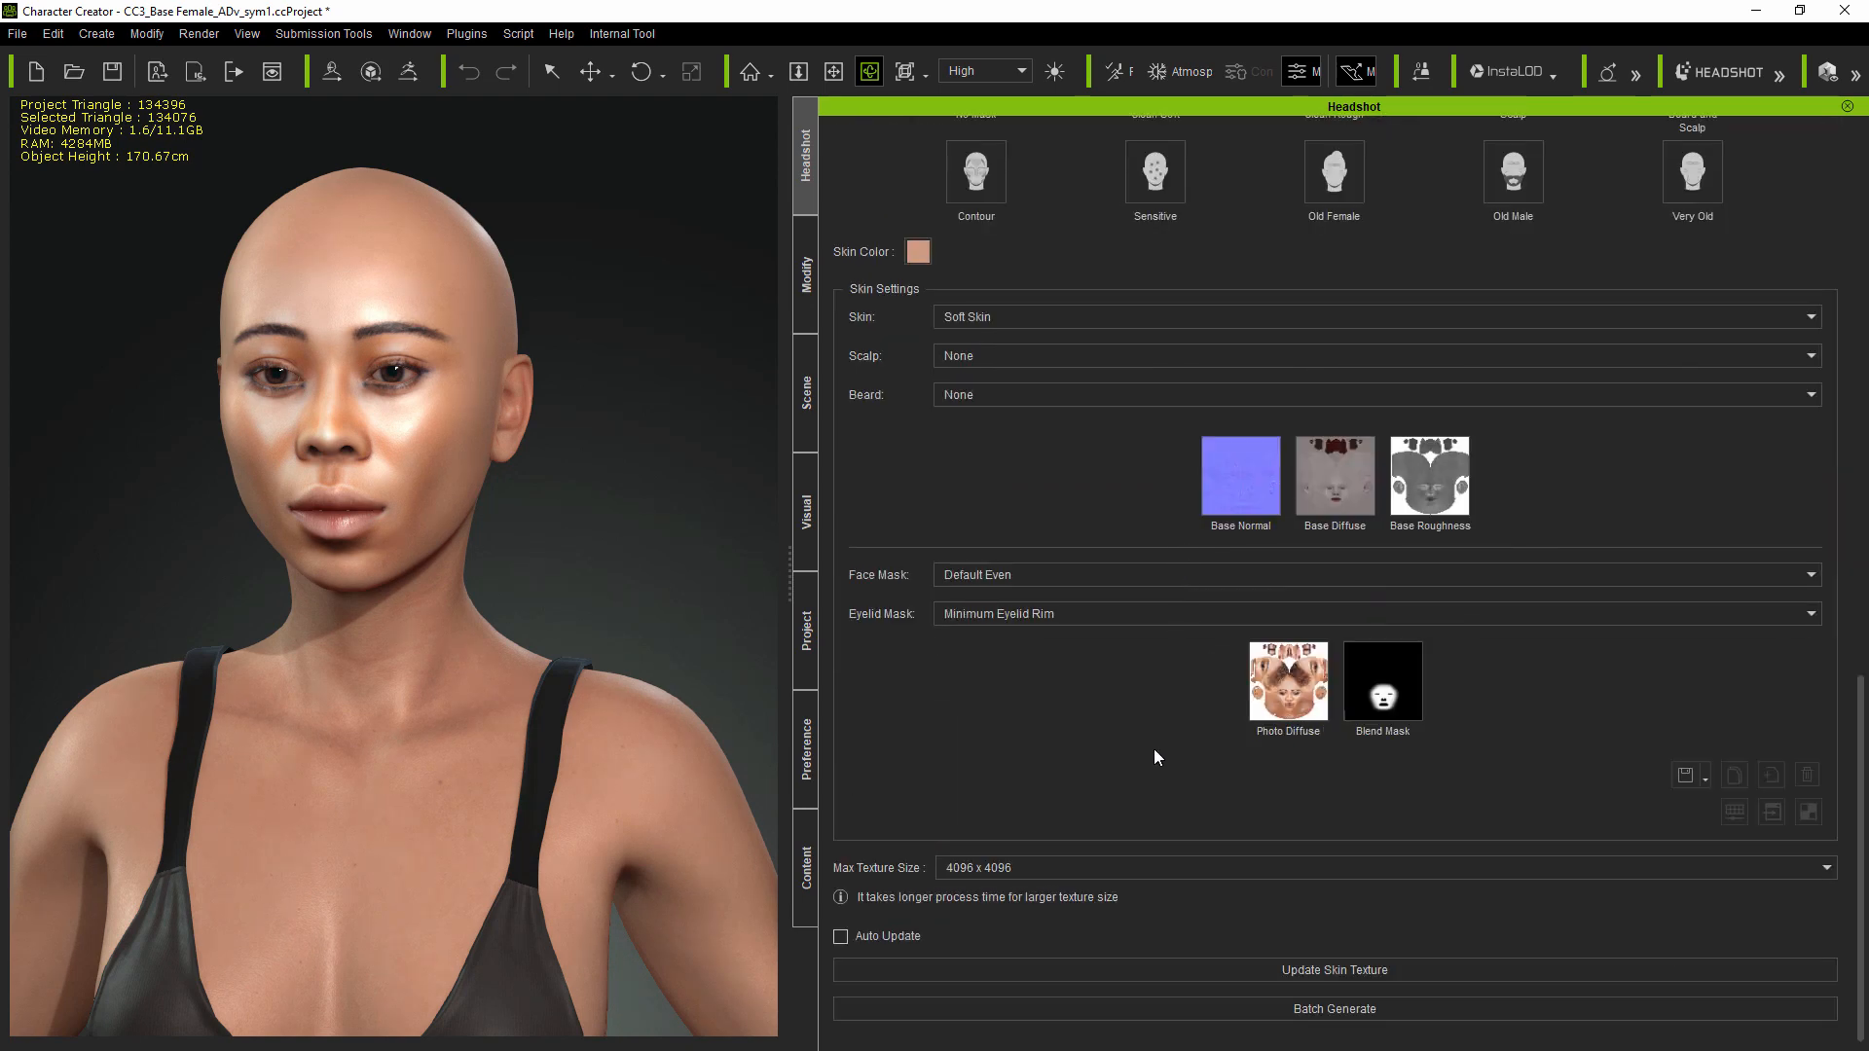
left_click(1294, 684)
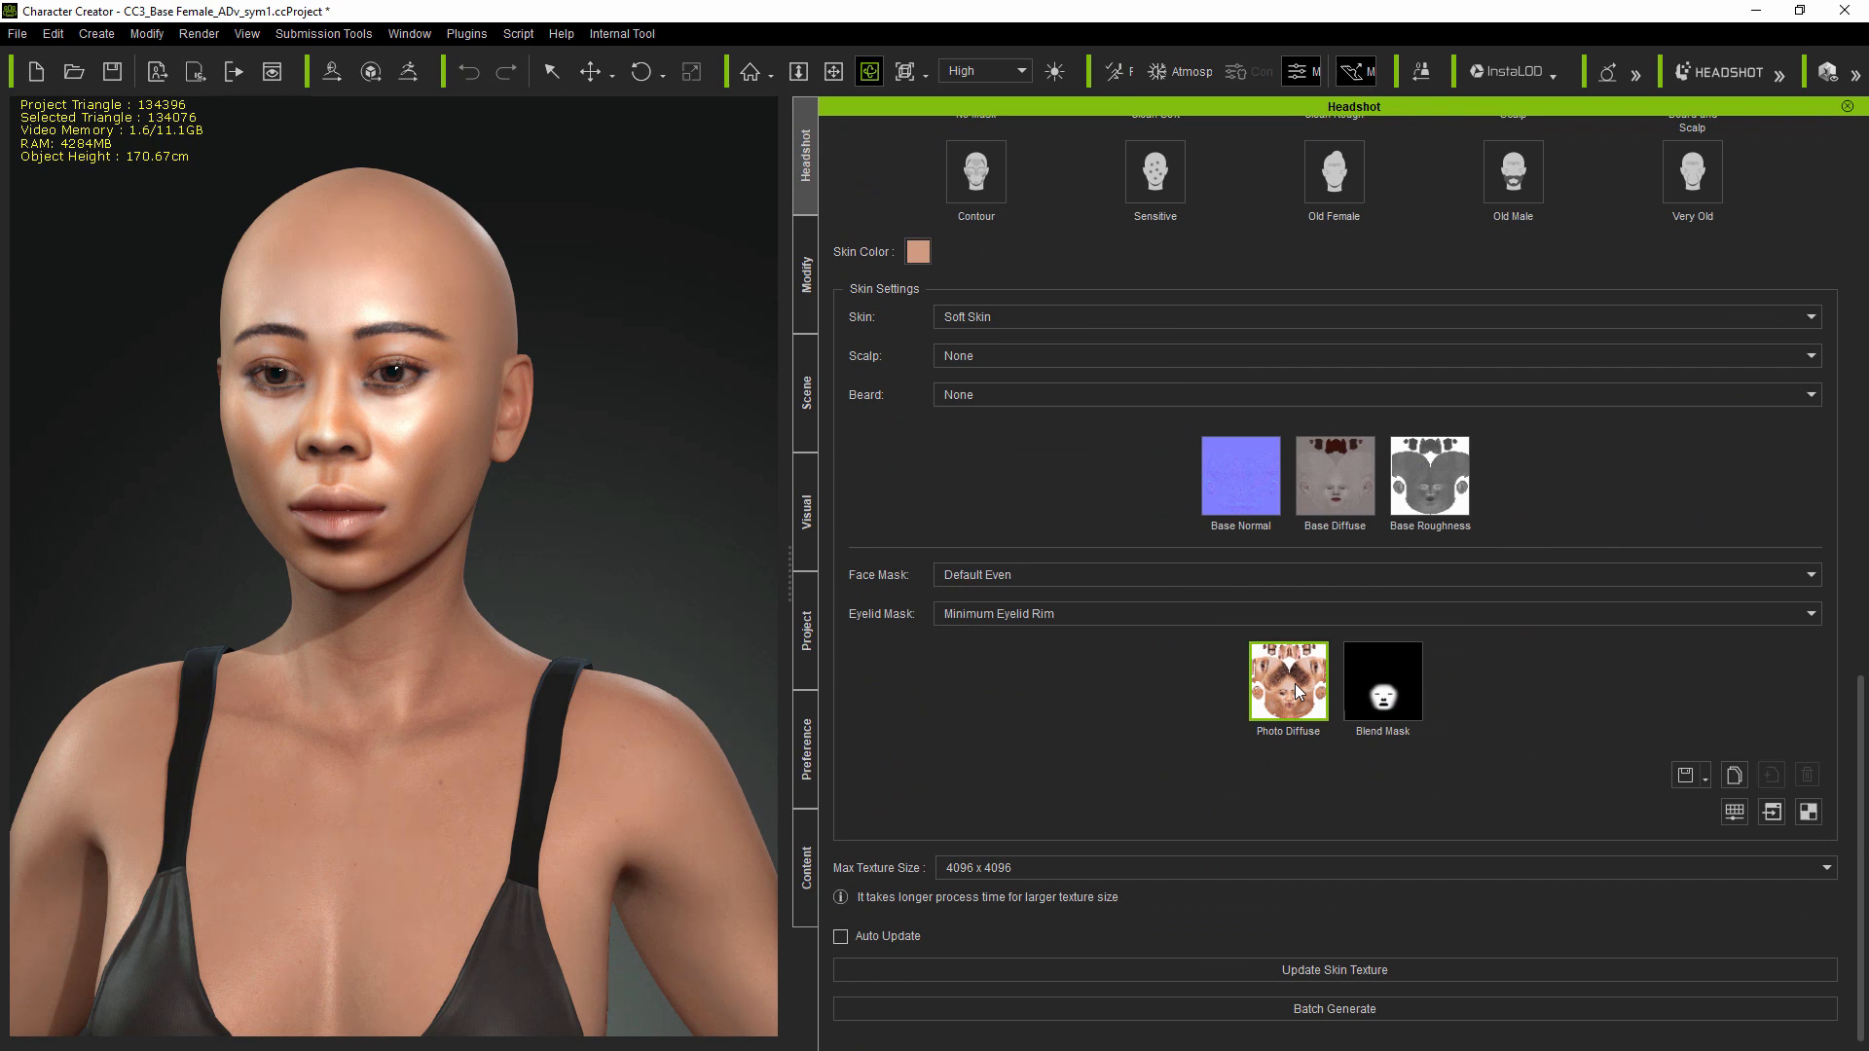
left_click(1398, 693)
left_click(1334, 487)
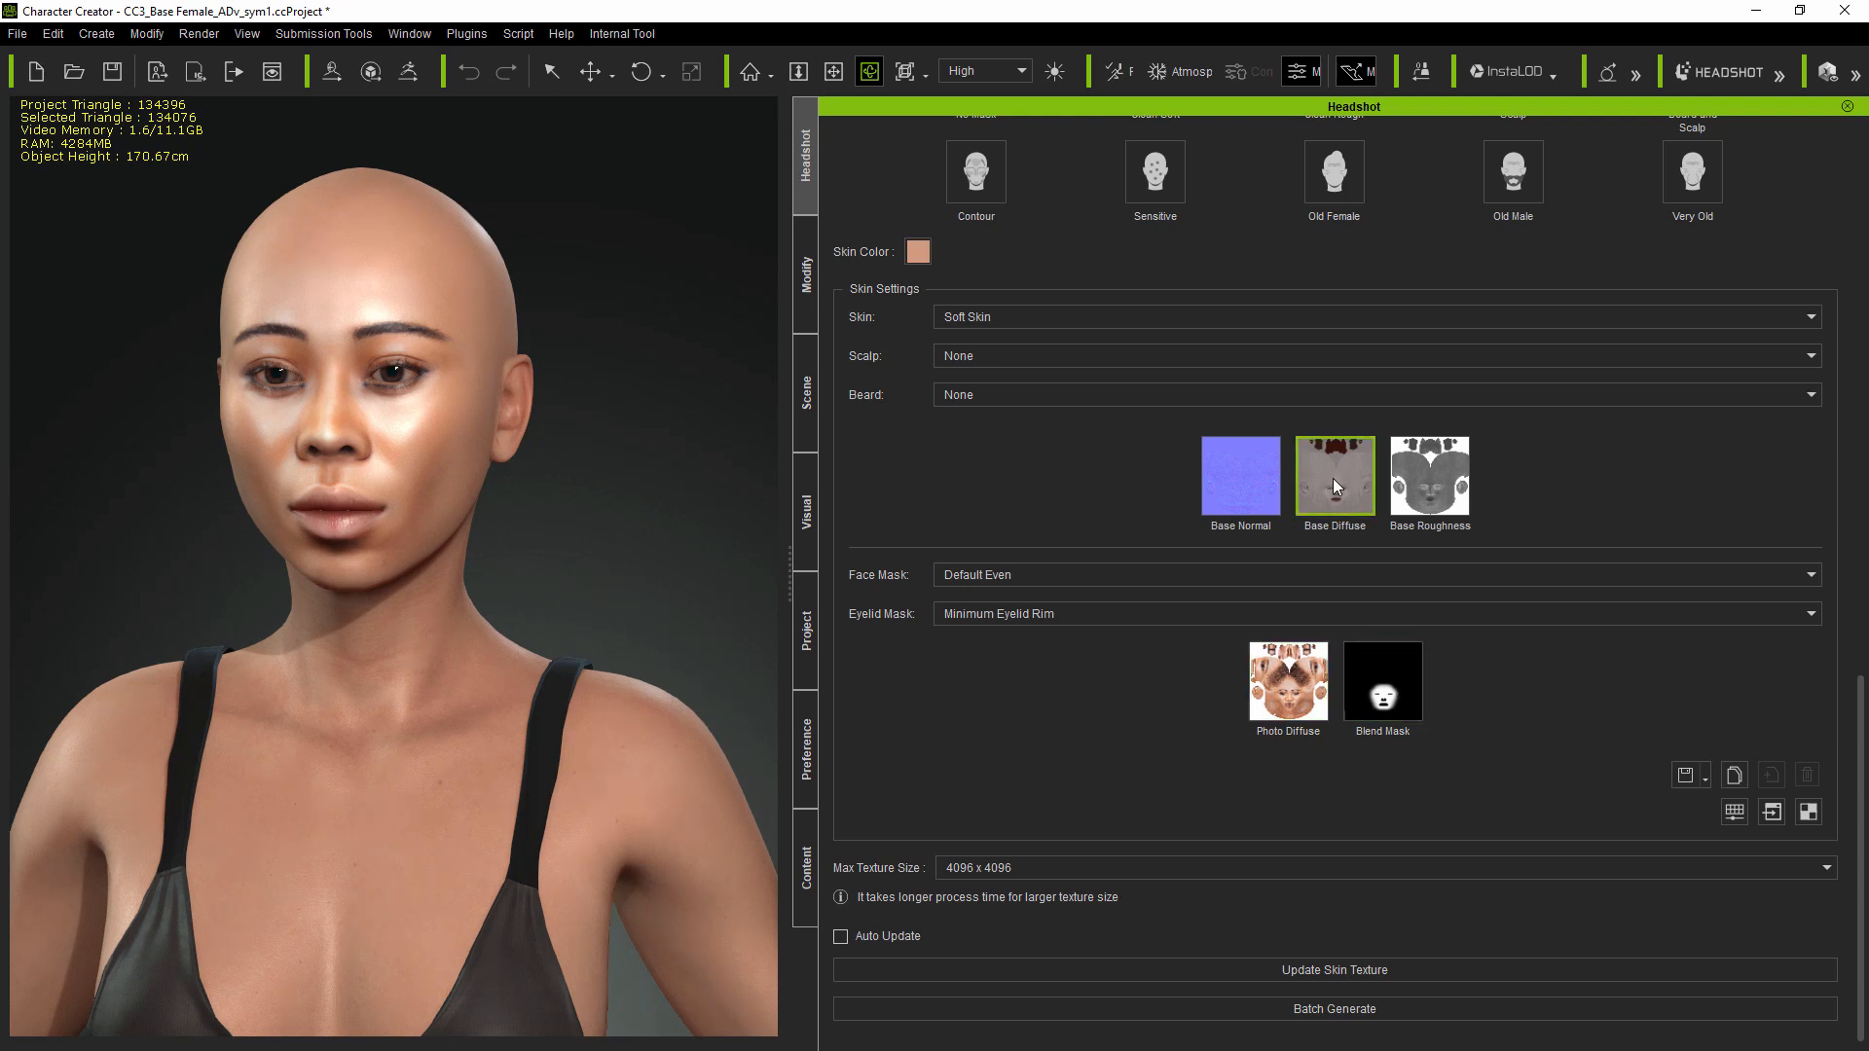
left_click(1435, 484)
left_click(1242, 479)
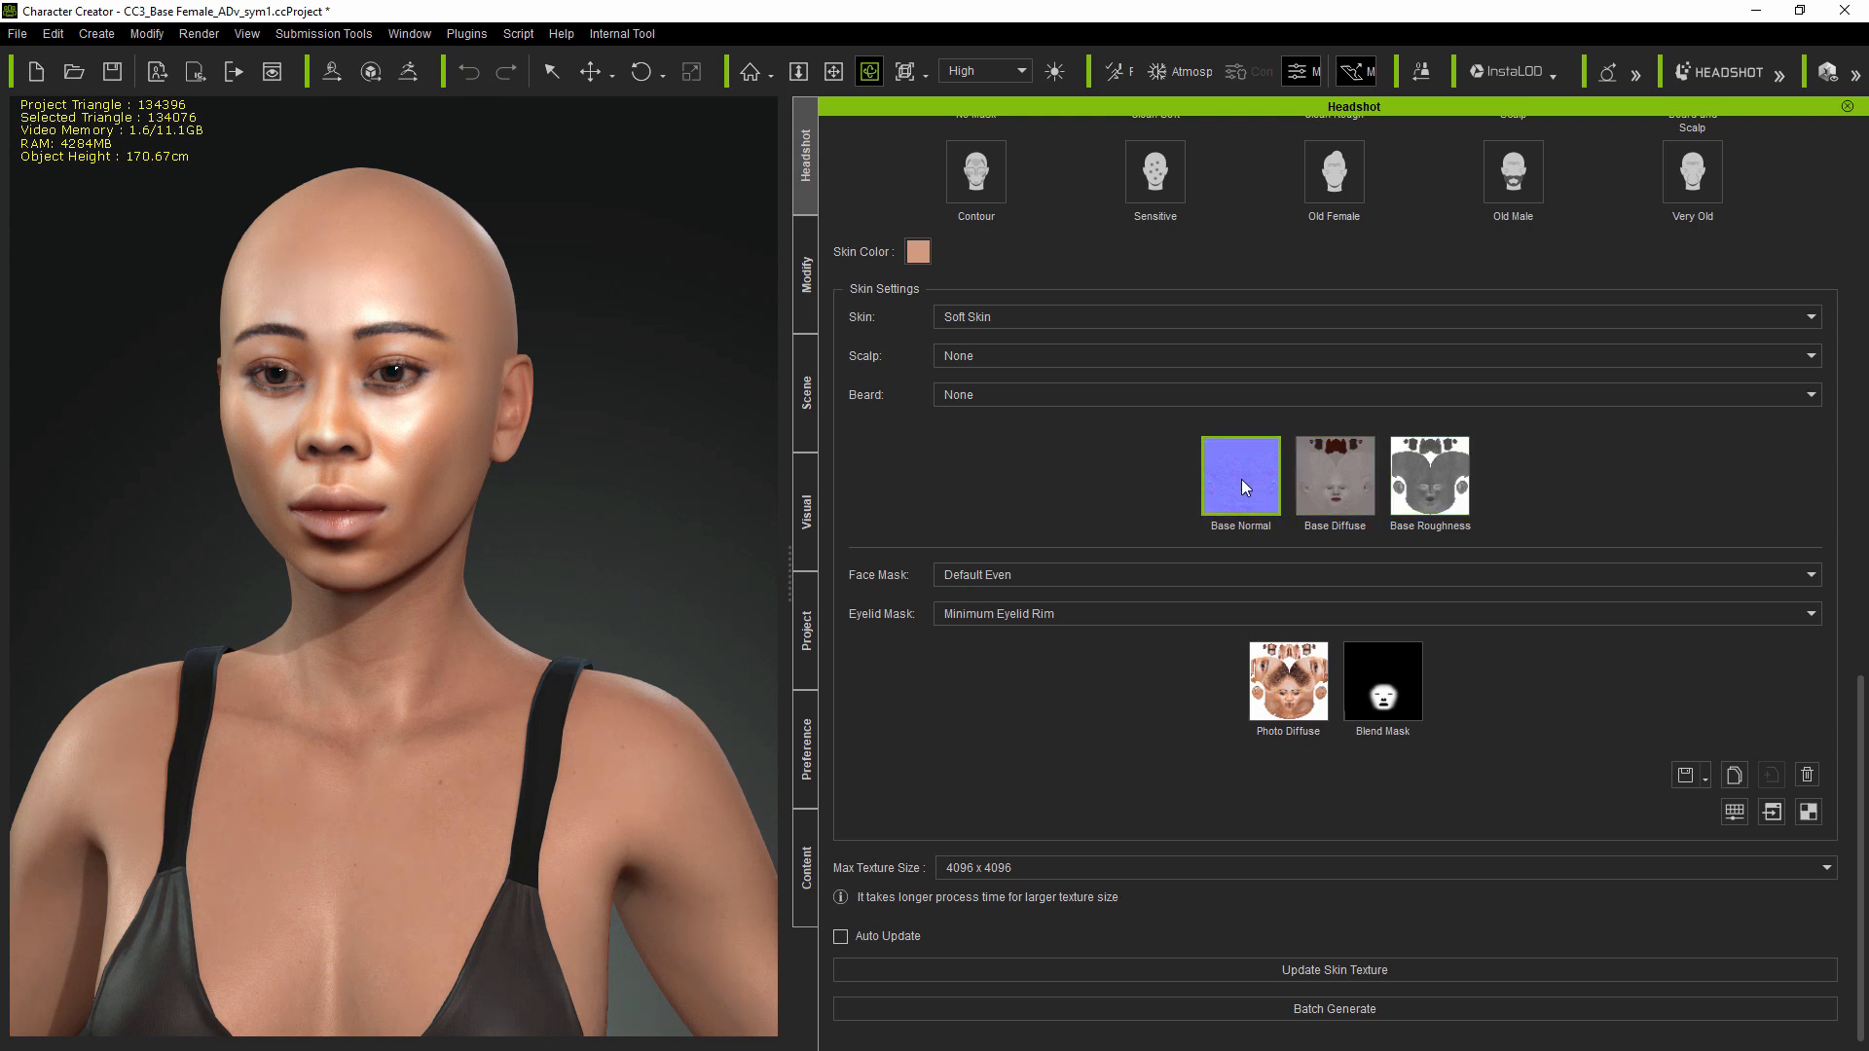
Step: Undo the last texture change, reselect Photo Diffuse and launch it in the external editor
key("ctrl+z")
left_click(1279, 690)
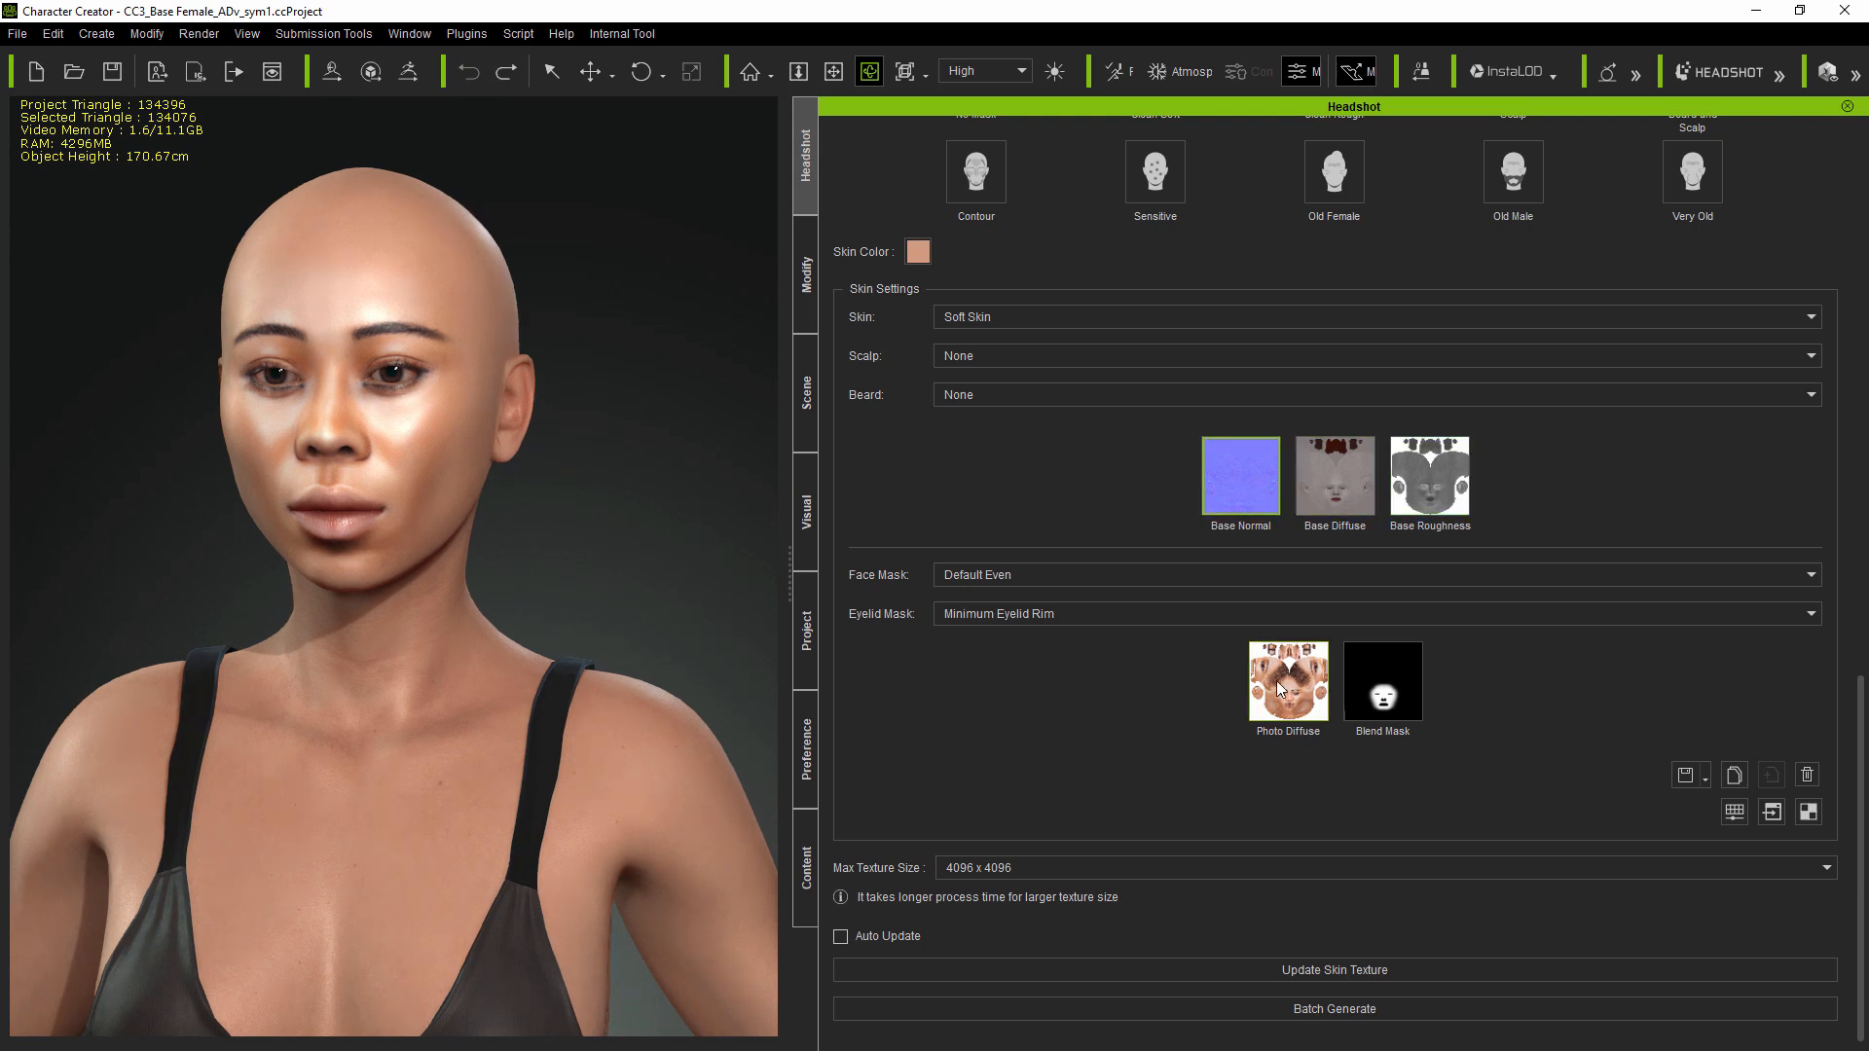
left_click(1280, 690)
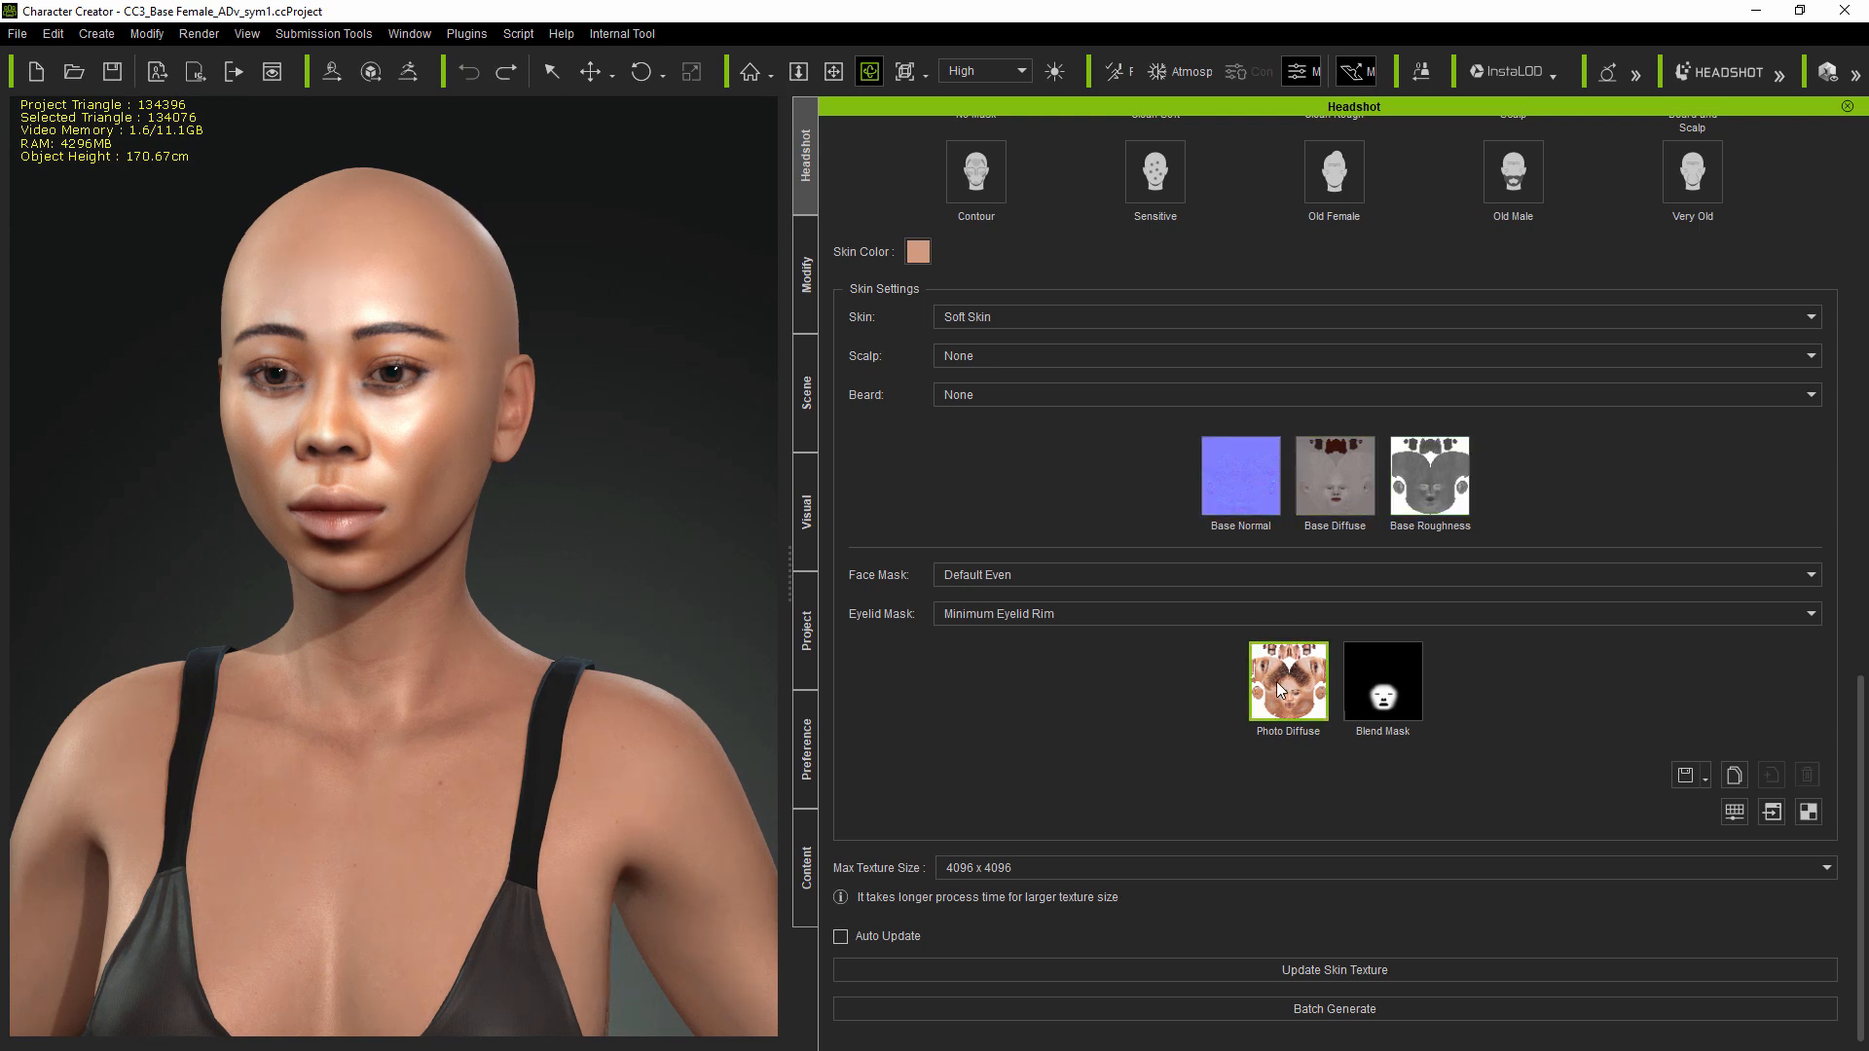
left_click(1771, 812)
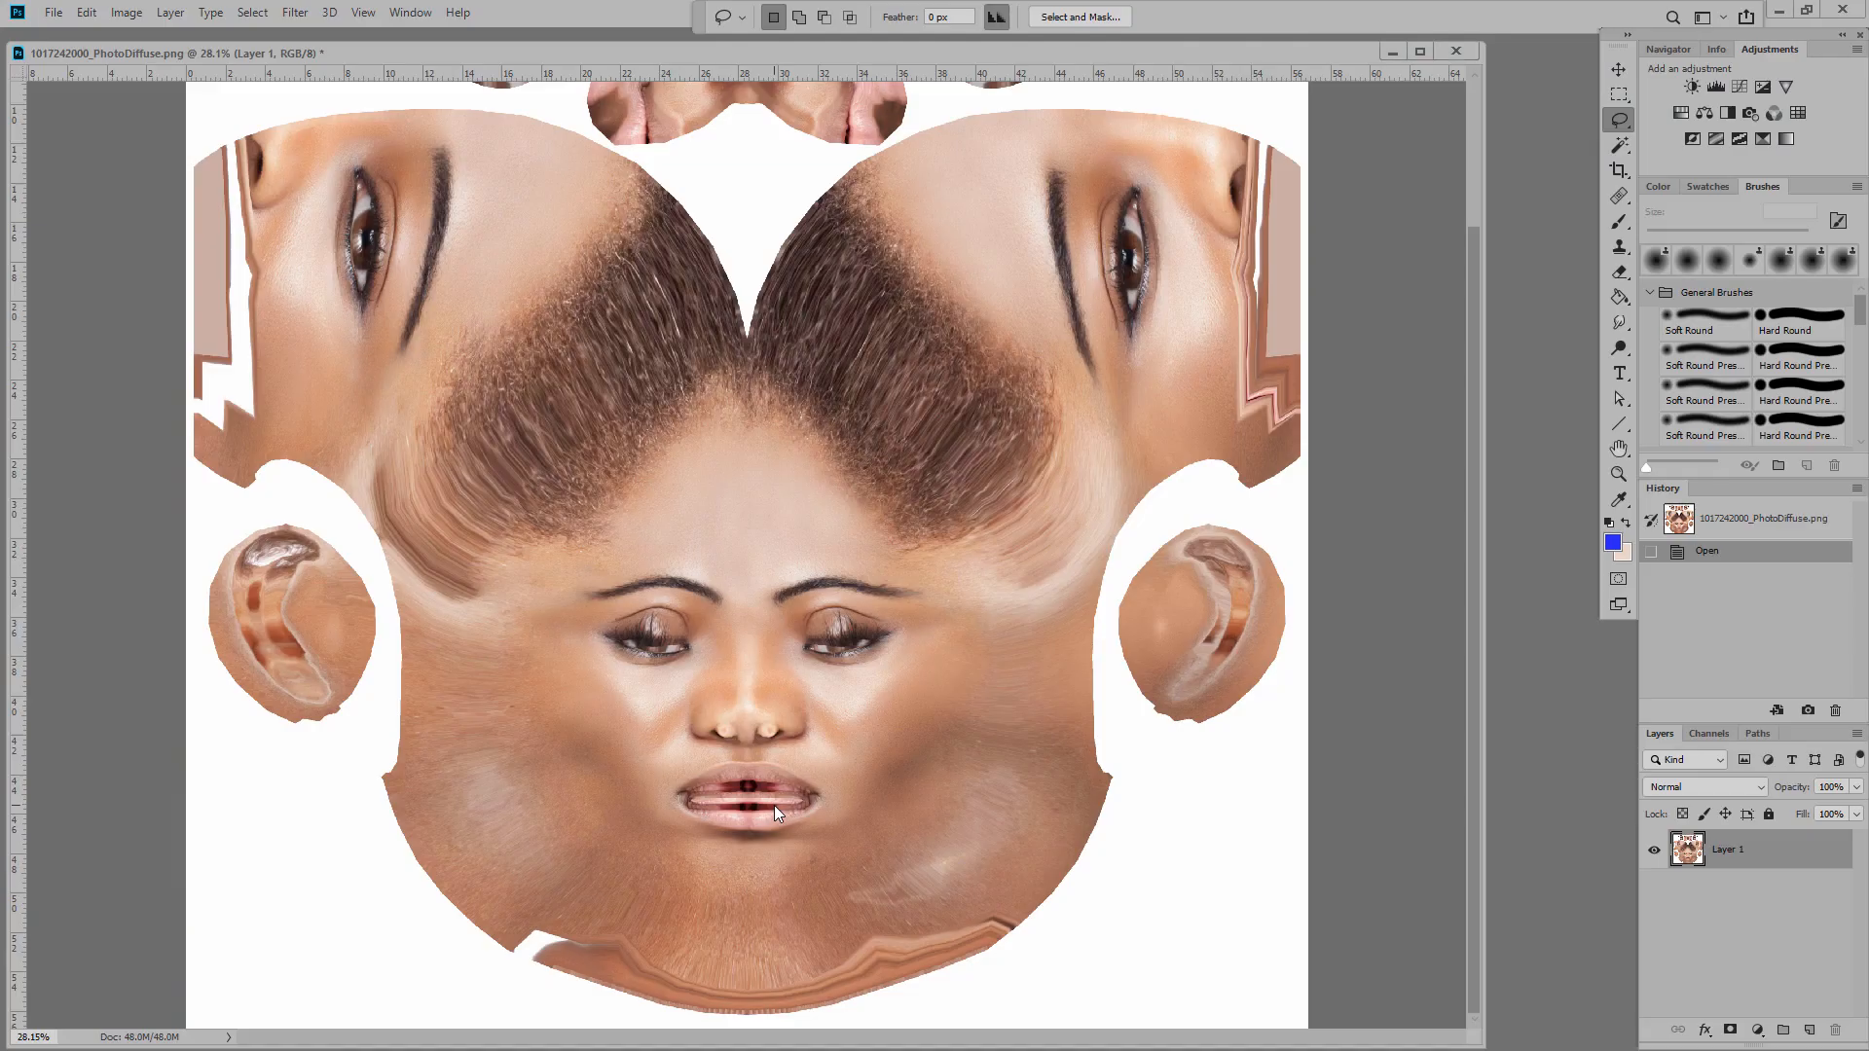
Step: Lasso the lips, paste them to a new layer, and shift their hue to purple
scroll(720, 778, "up", 3, "alt")
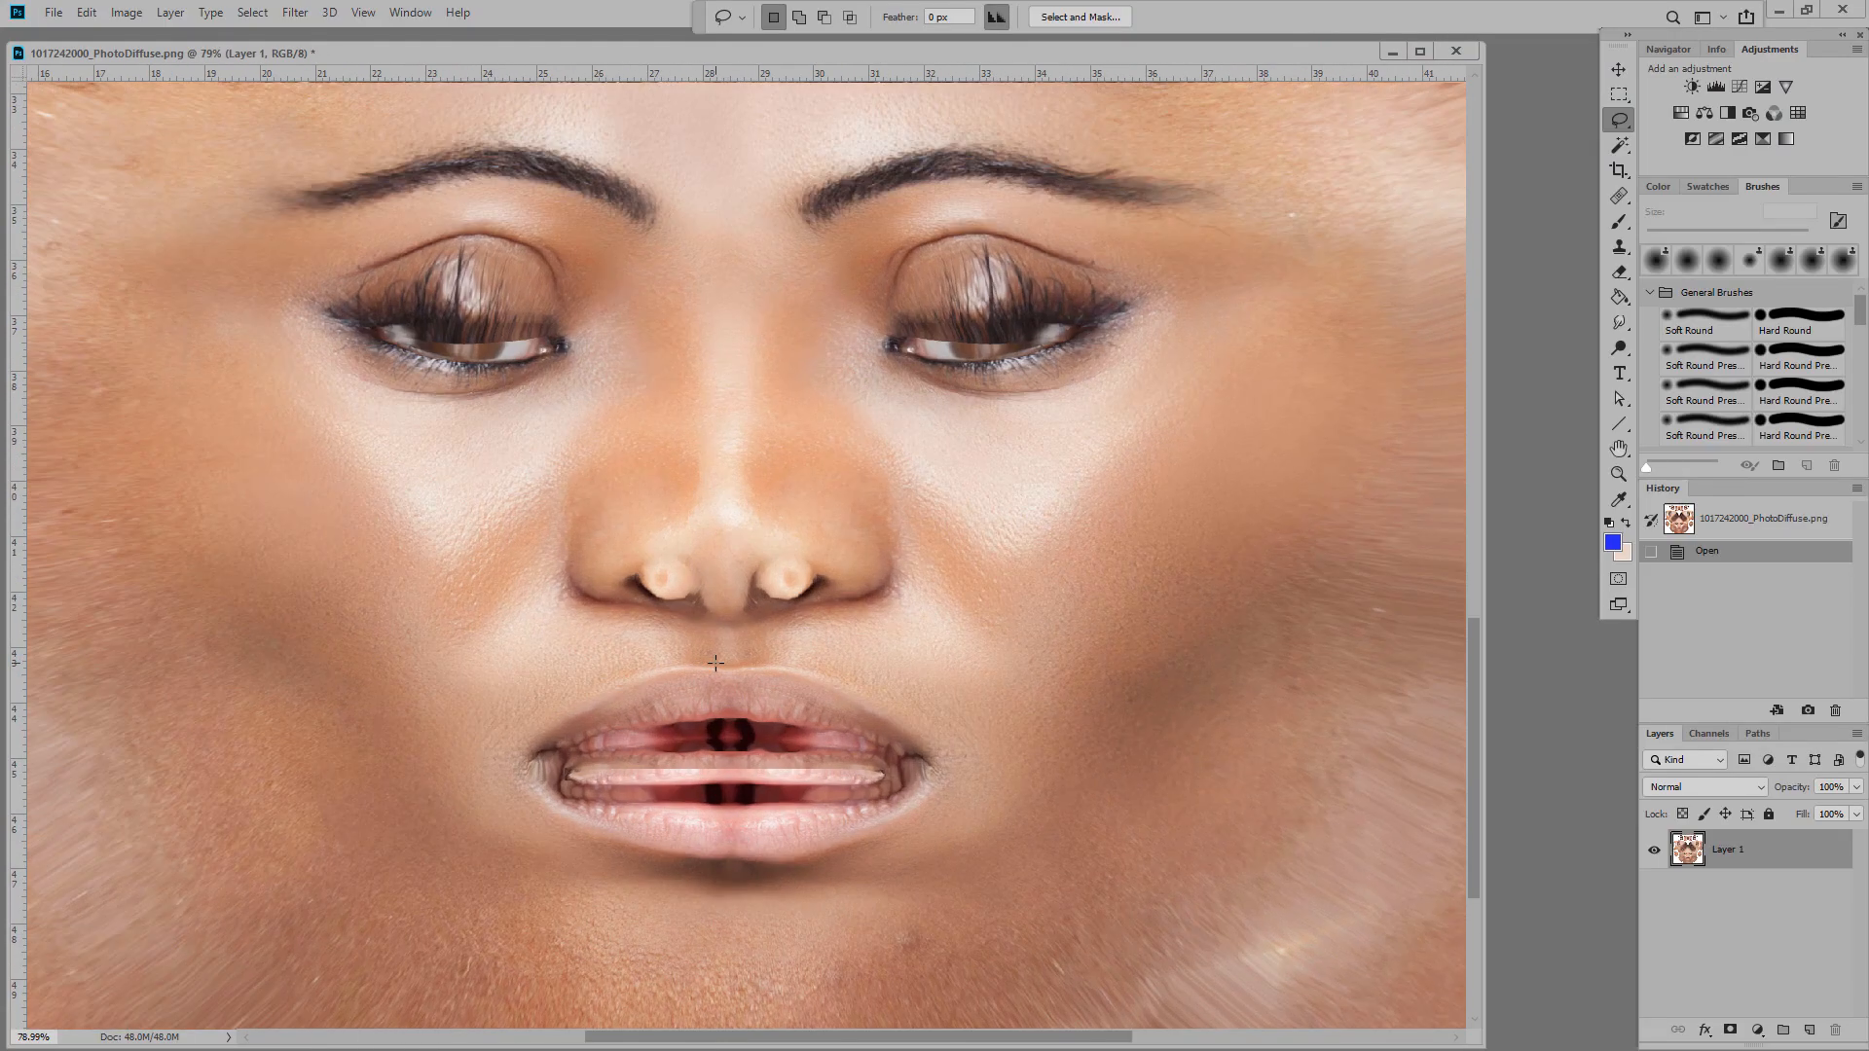
mouse_move(709, 664)
left_mouse_down()
mouse_move(585, 832)
mouse_move(946, 770)
mouse_move(719, 665)
left_mouse_up()
left_click(87, 12)
left_click(109, 147)
left_click(87, 12)
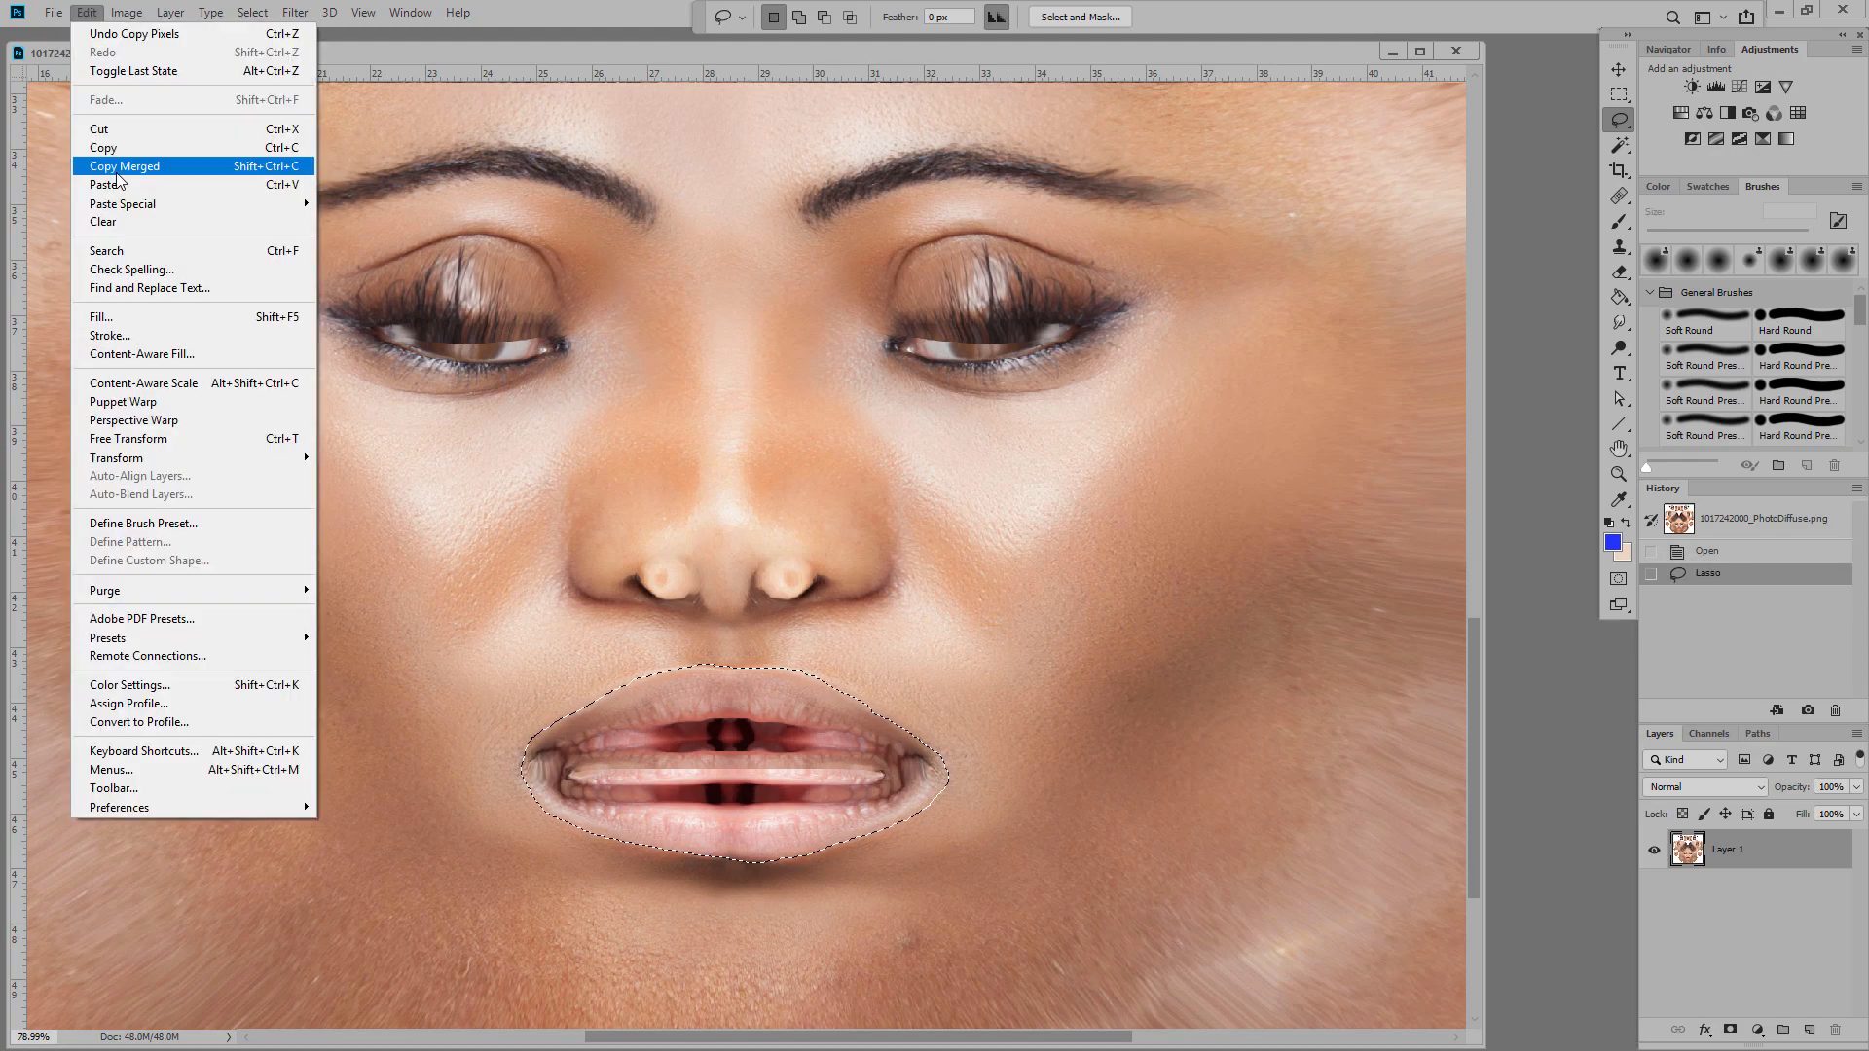
left_click(115, 183)
left_click(126, 12)
left_click(370, 166)
mouse_move(1106, 534)
left_mouse_down()
mouse_move(1172, 535)
mouse_move(1008, 544)
mouse_move(1044, 540)
left_mouse_up()
left_click(1326, 435)
Step: Erase the purple lip edges, flatten, save over the original texture, and update the skin
left_click(1619, 273)
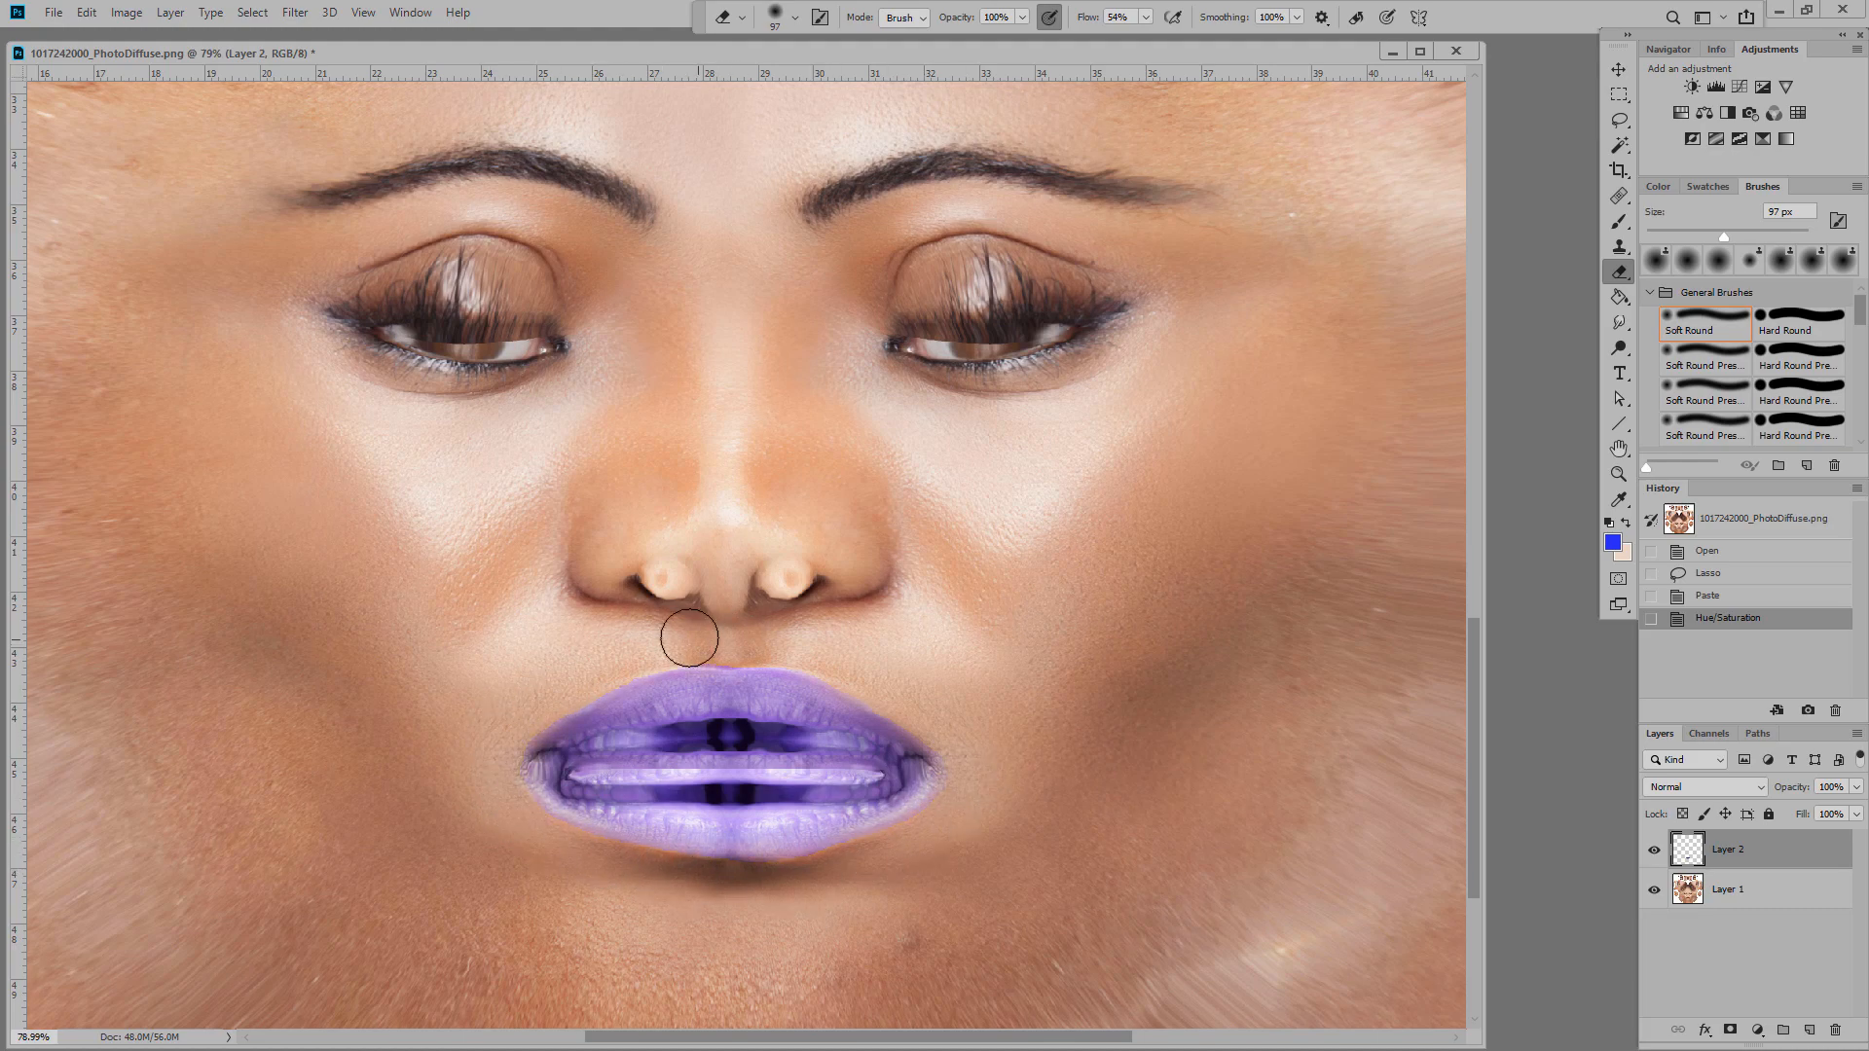
left_click_drag(516, 824, 499, 708)
left_click(171, 13)
left_click(200, 760)
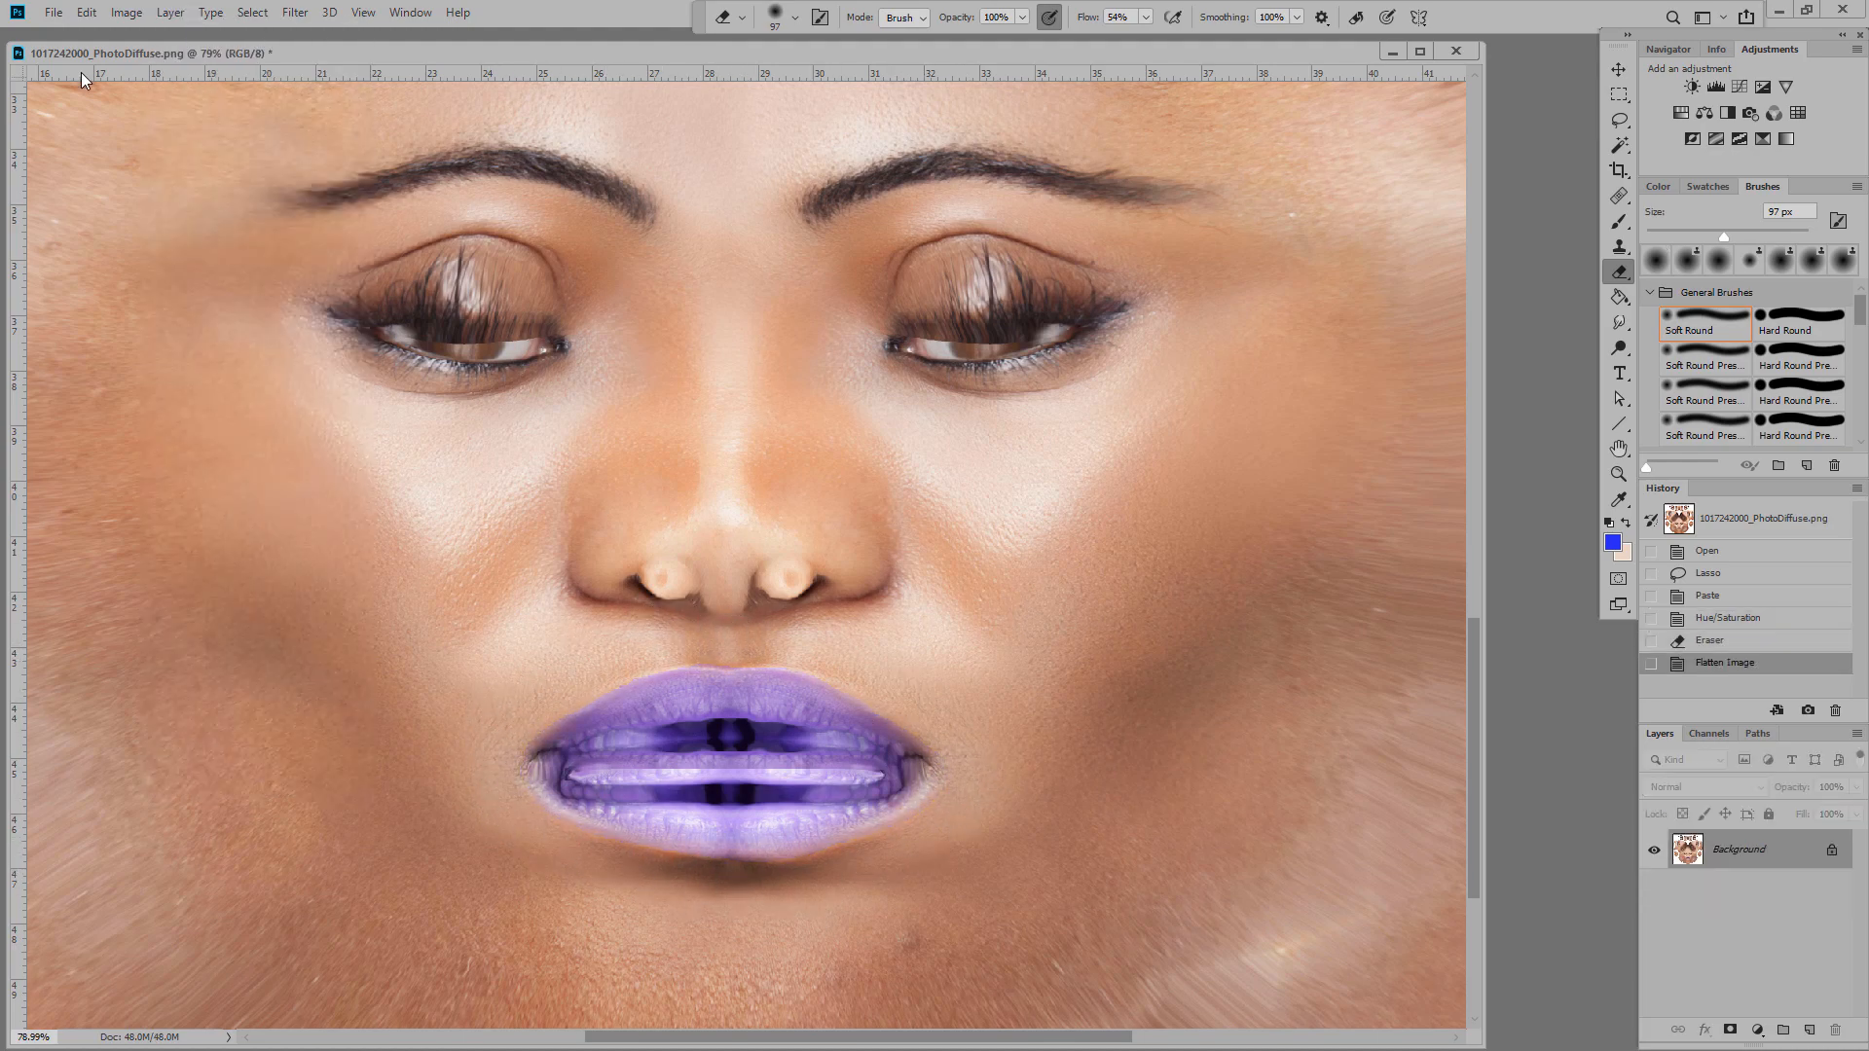
left_click(54, 13)
left_click(101, 208)
left_click(1335, 970)
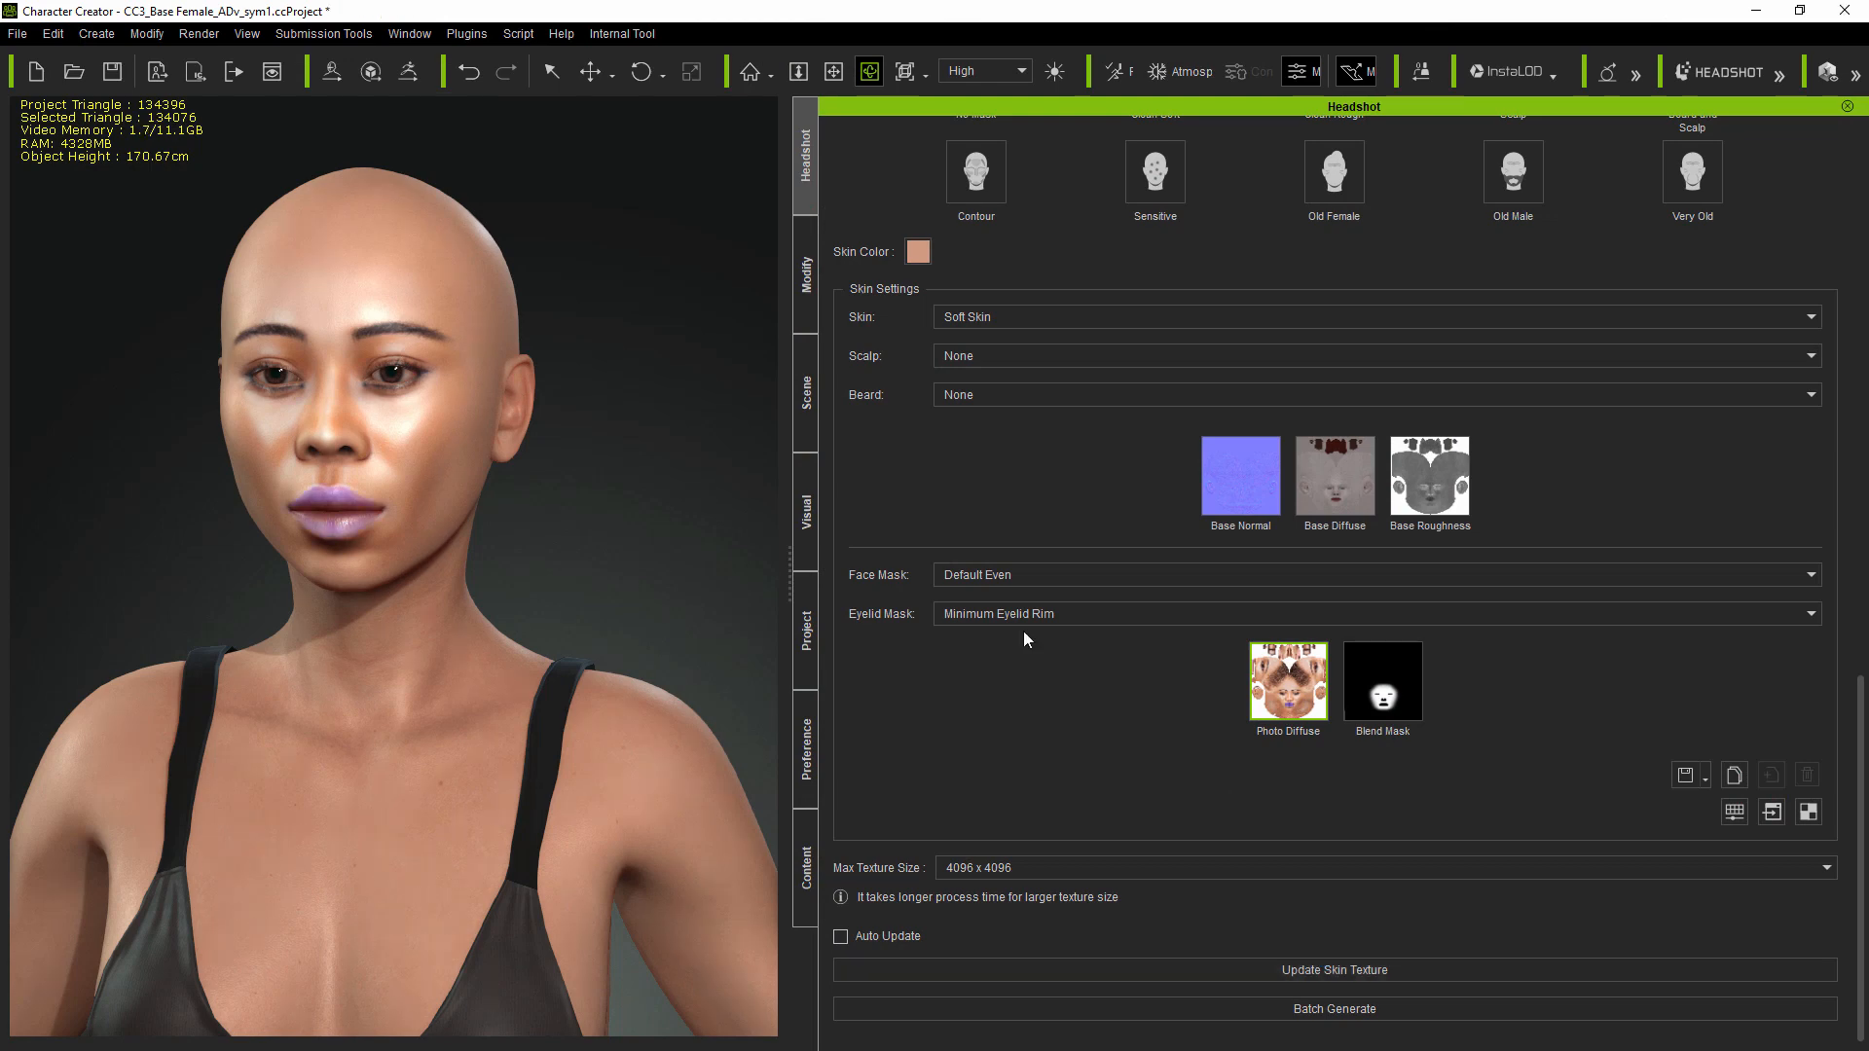
Step: Enable Image Matching Tools, re-project the photo to rebake the skin, then disable matching
scroll(1119, 500, "up", 18)
left_click(842, 523)
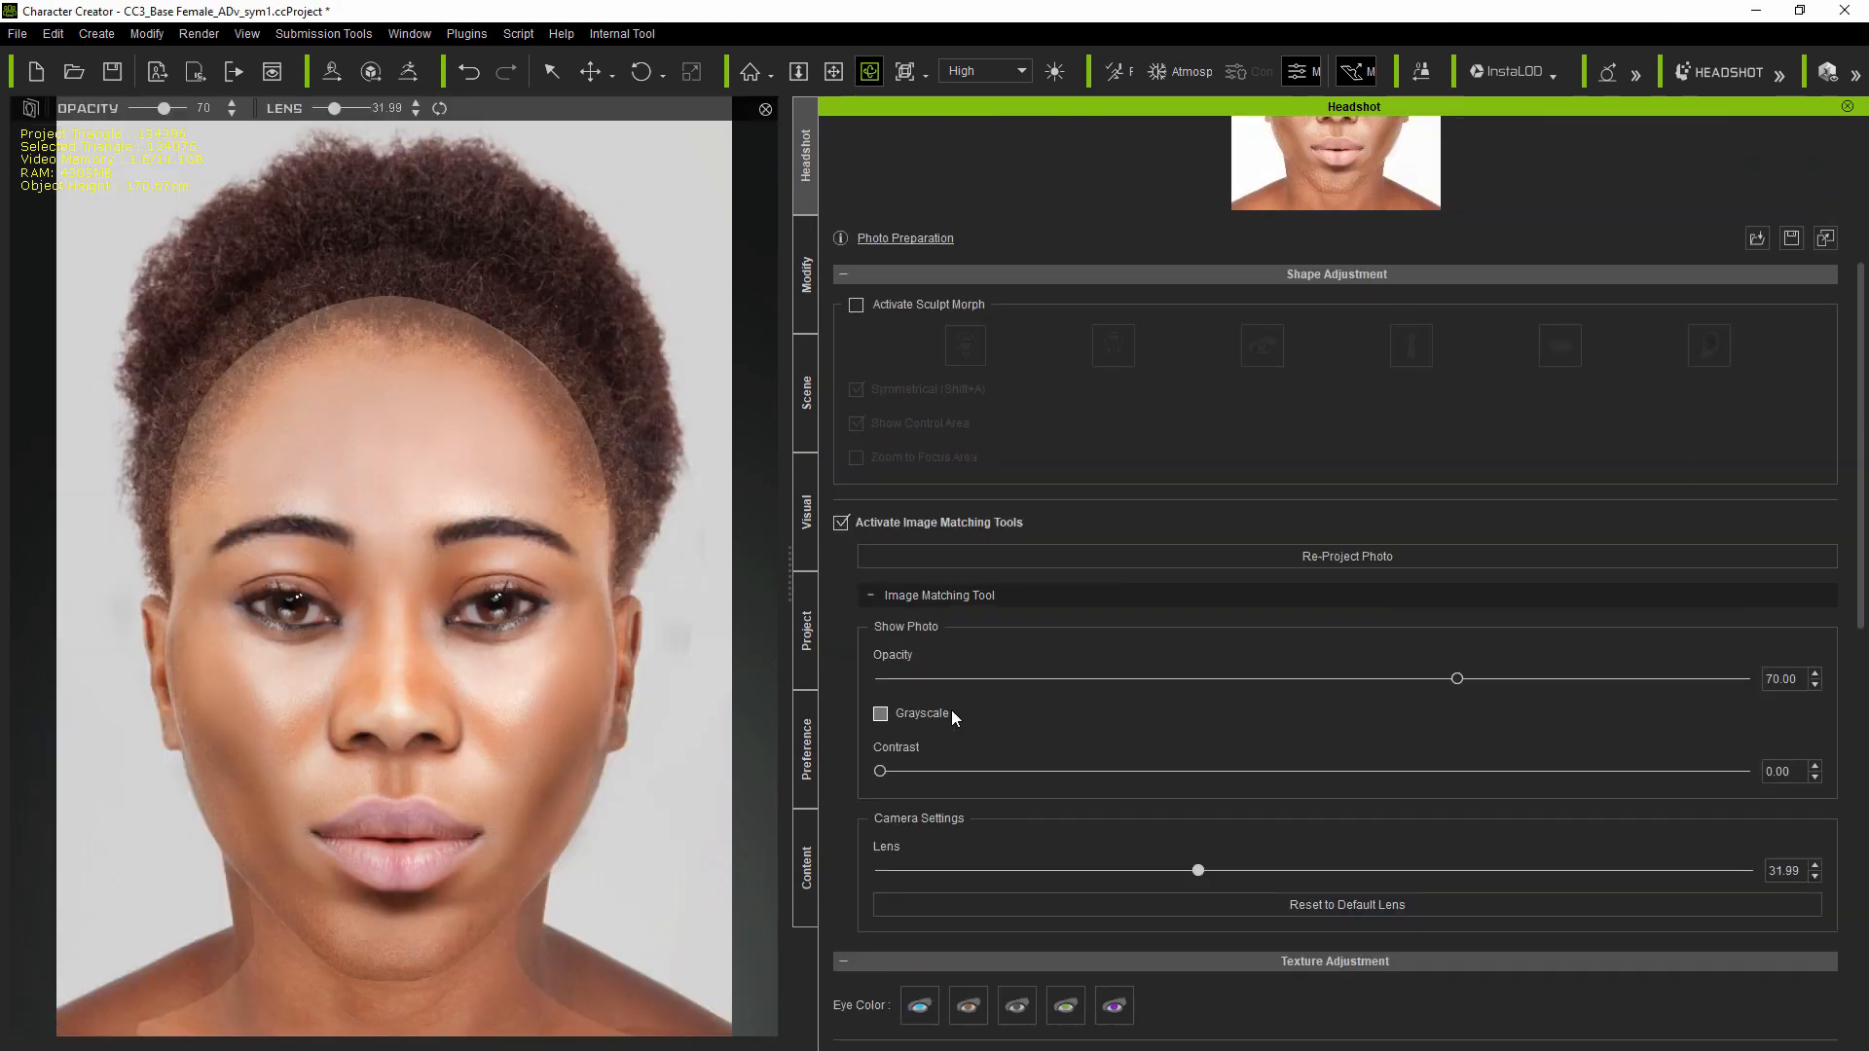
scroll(1379, 468, "down", 3)
left_click(1363, 381)
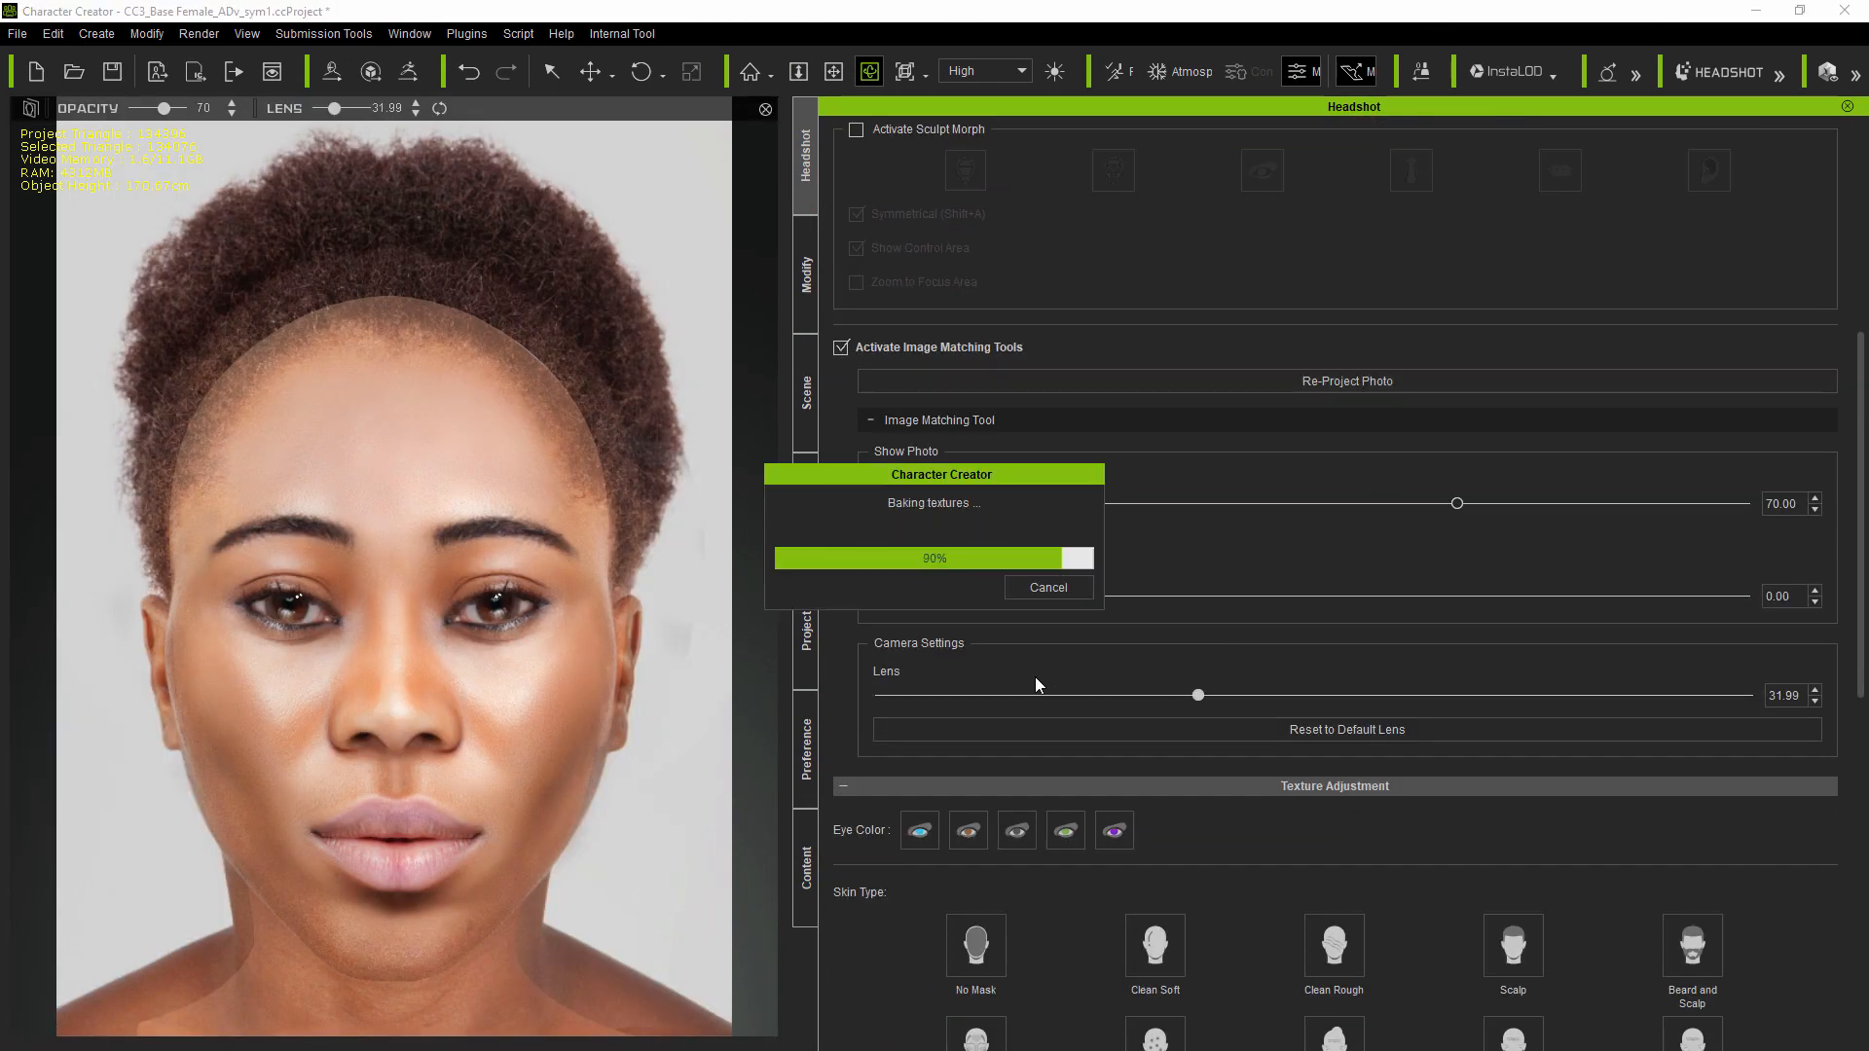
left_click(841, 348)
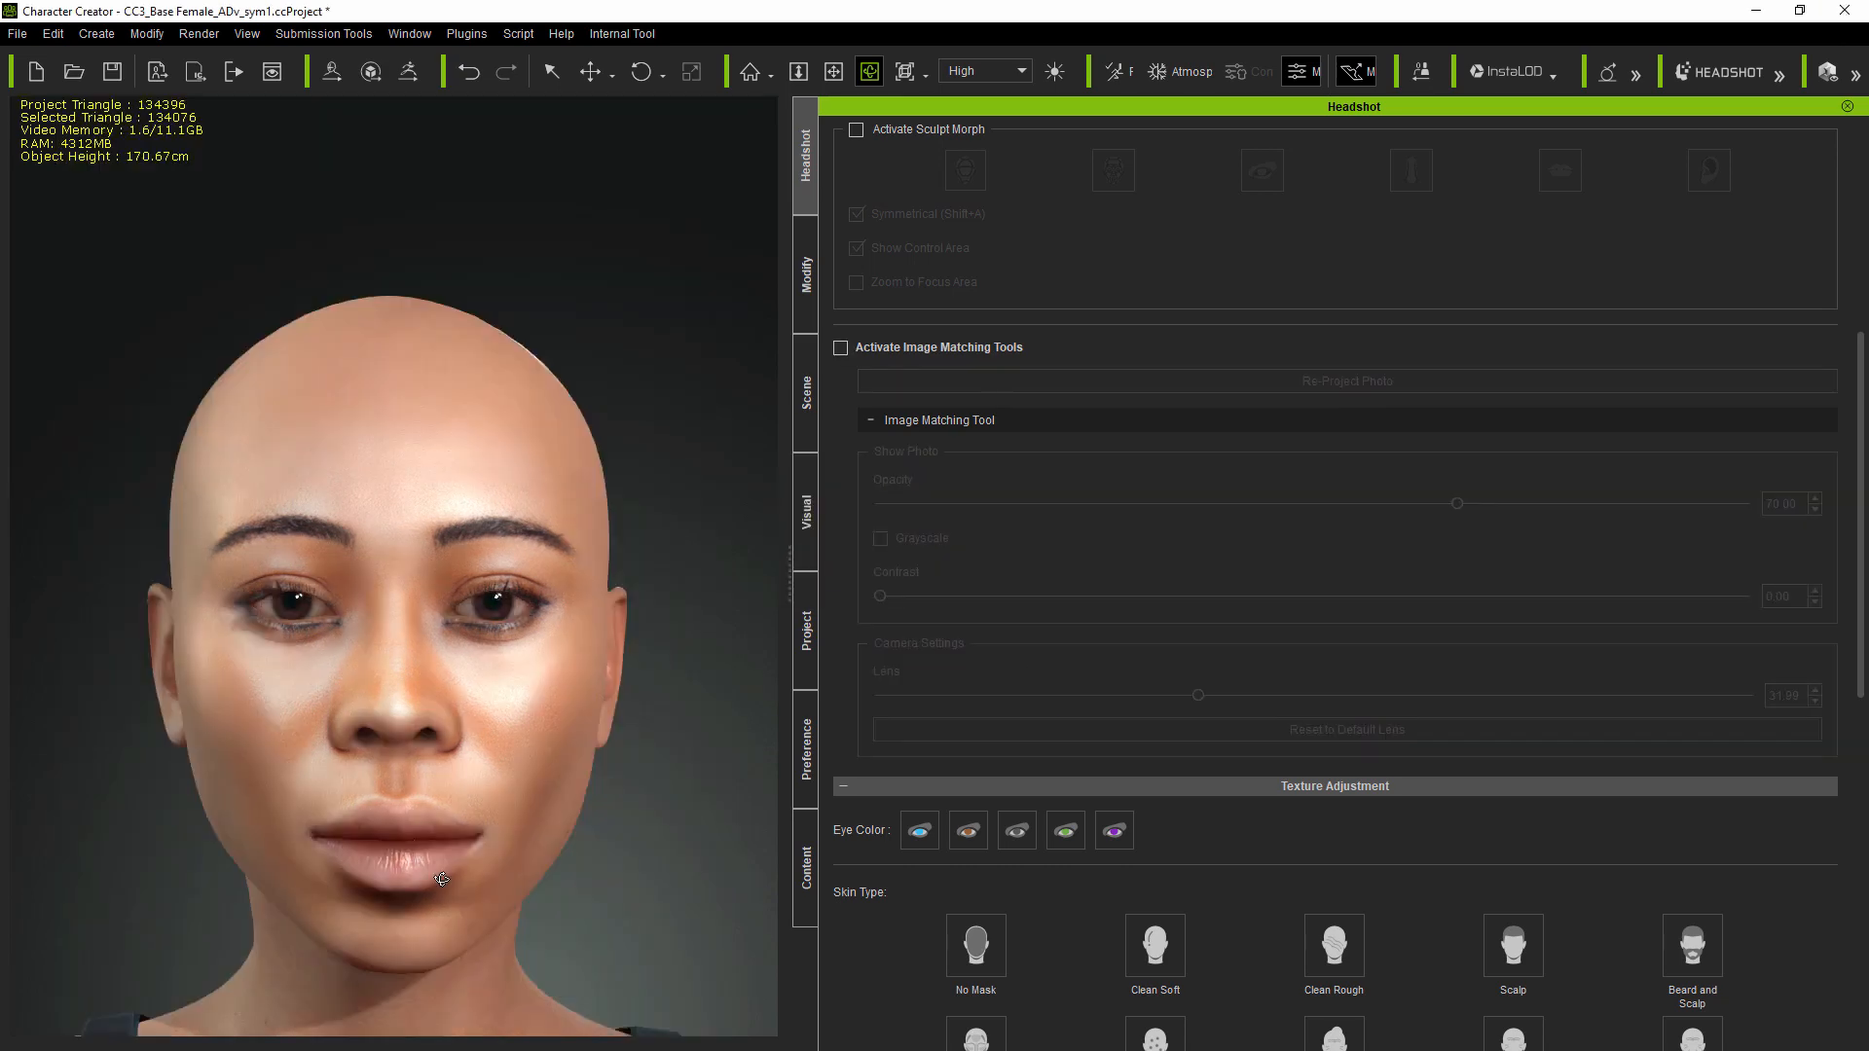
scroll(1213, 728, "down", 5)
scroll(1213, 728, "down", 5)
scroll(450, 646, "down", 5)
middle_click_drag(521, 785, 480, 522)
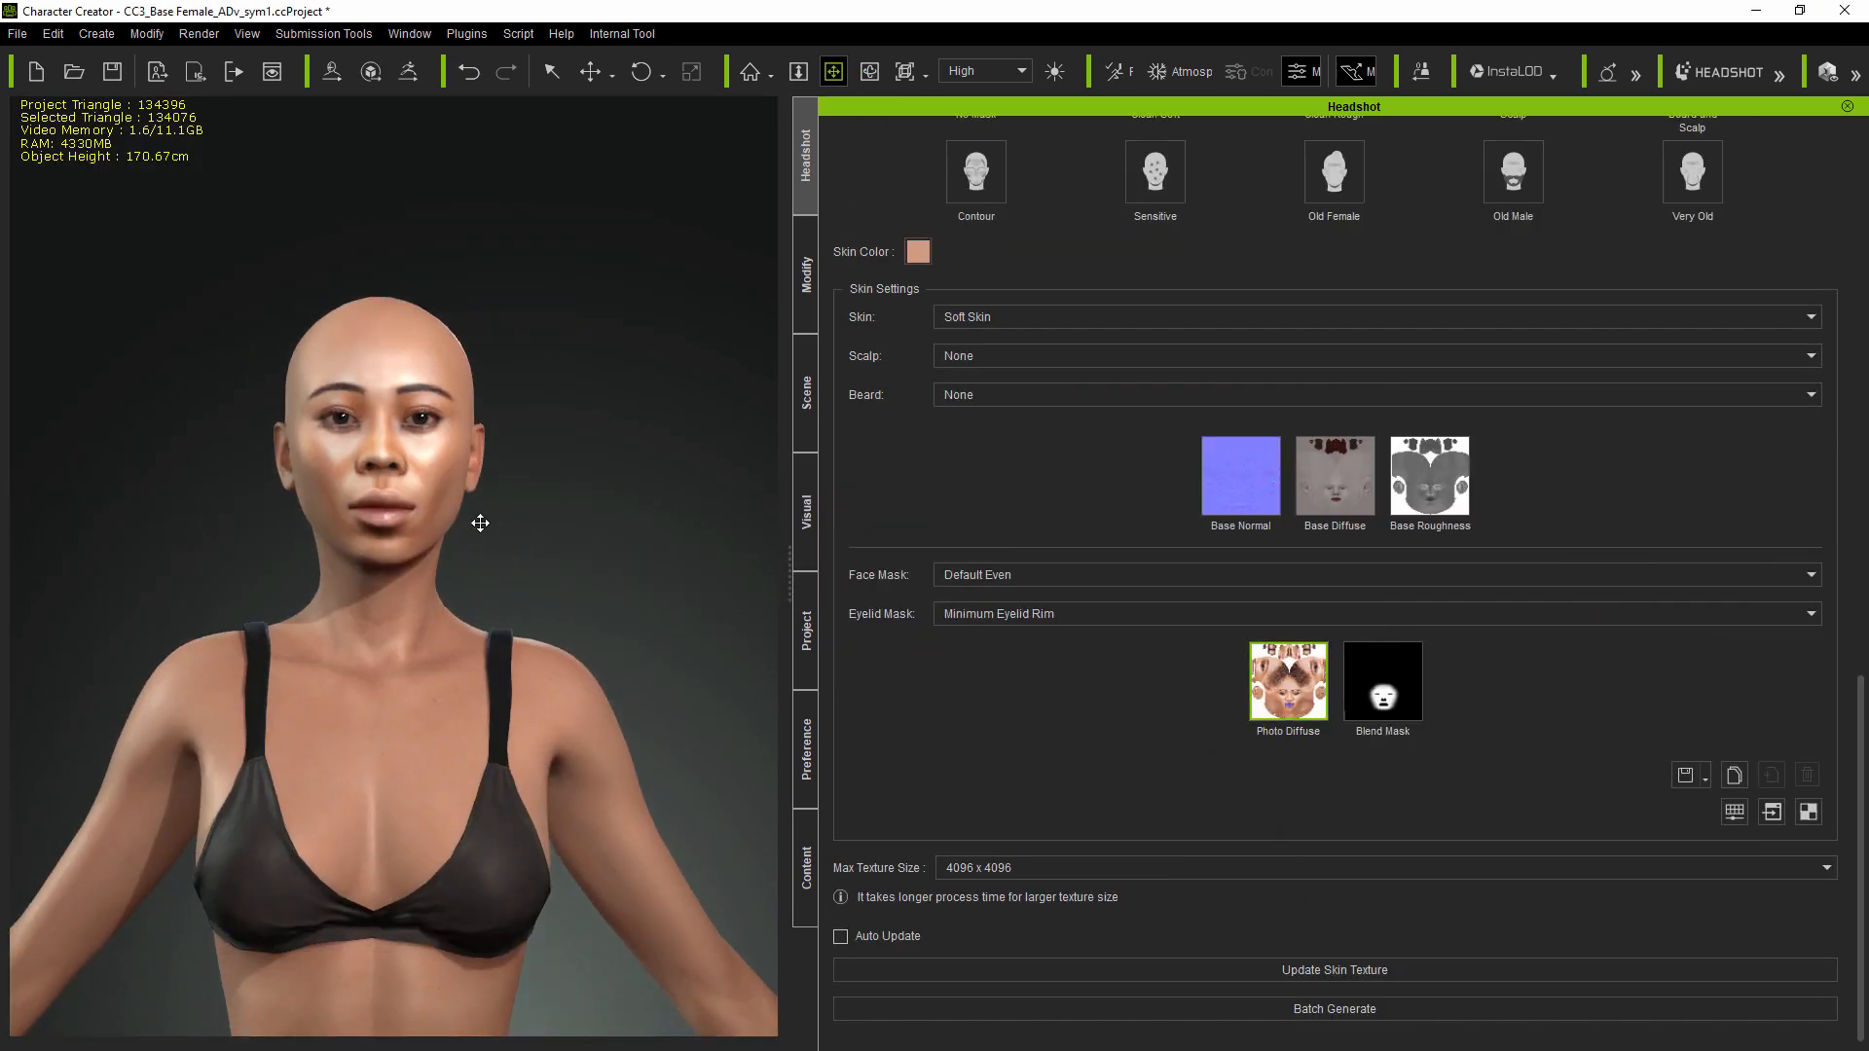
left_click_drag(480, 521, 504, 623)
scroll(492, 610, "up", 2)
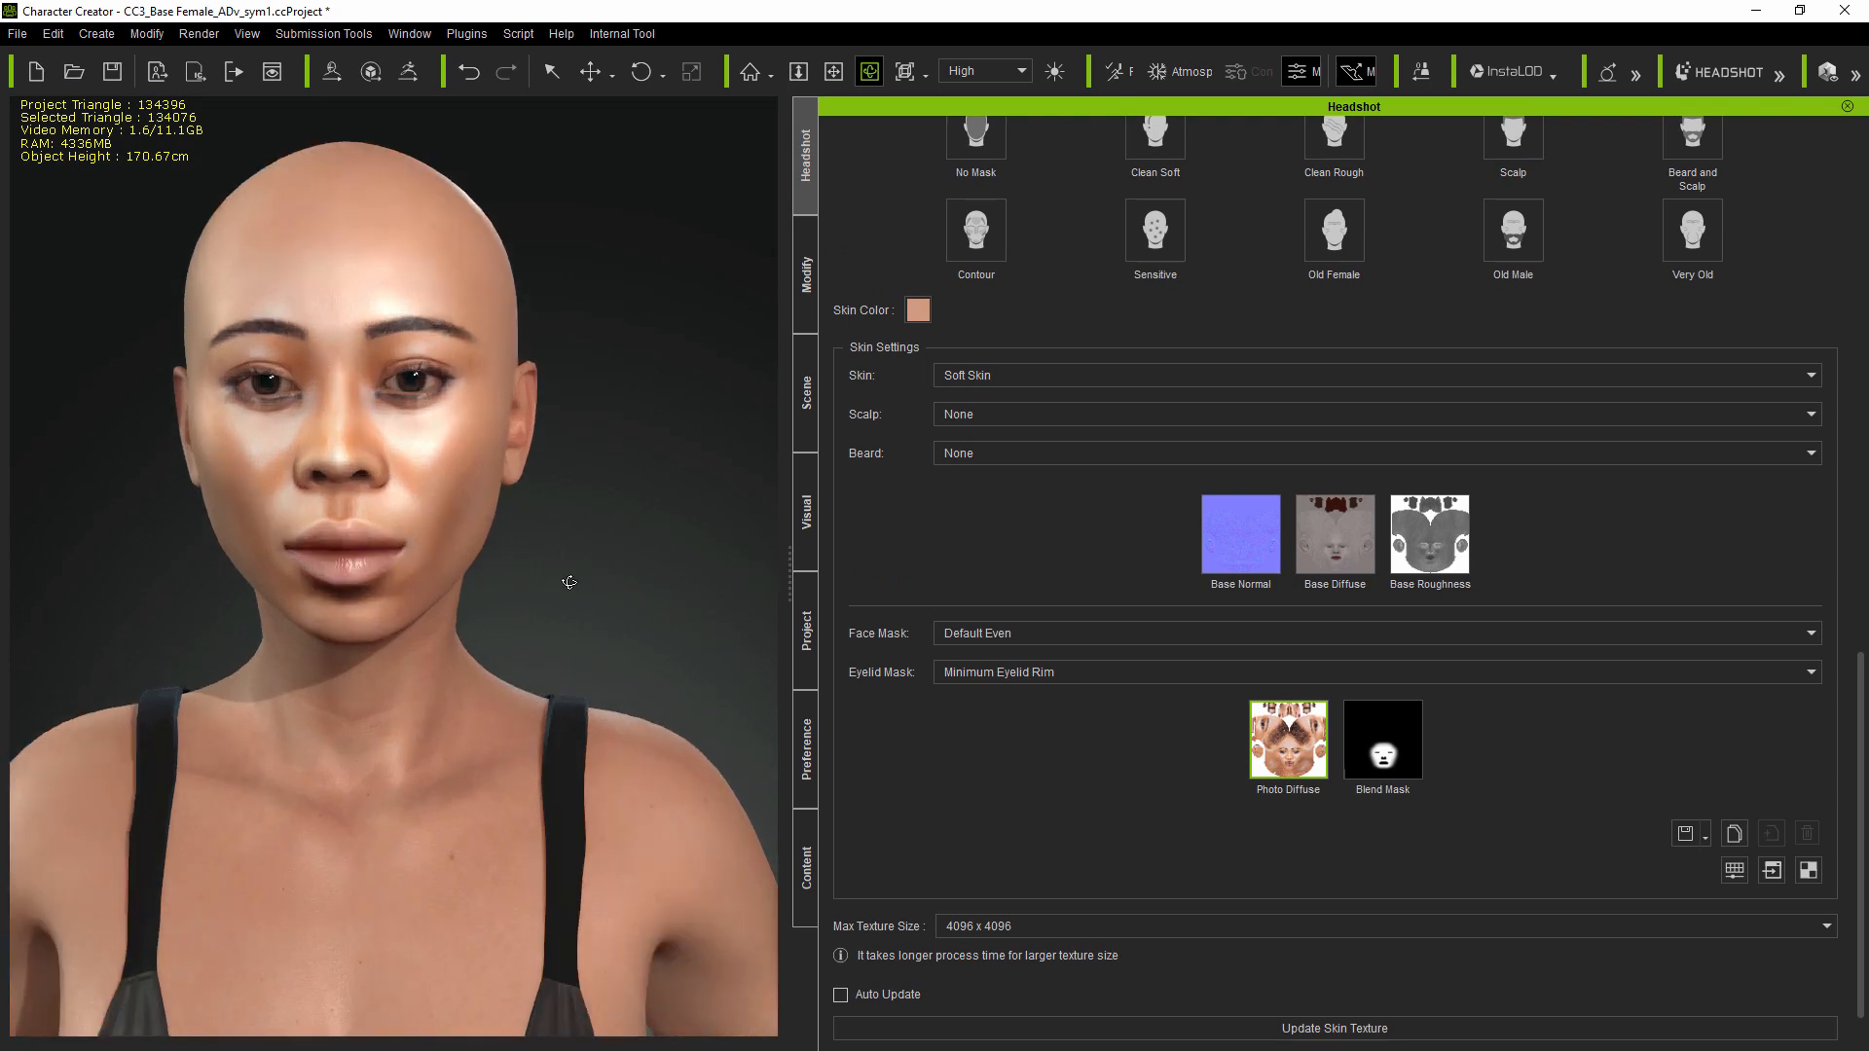
scroll(601, 557, "up", 2)
left_click_drag(601, 557, 628, 557)
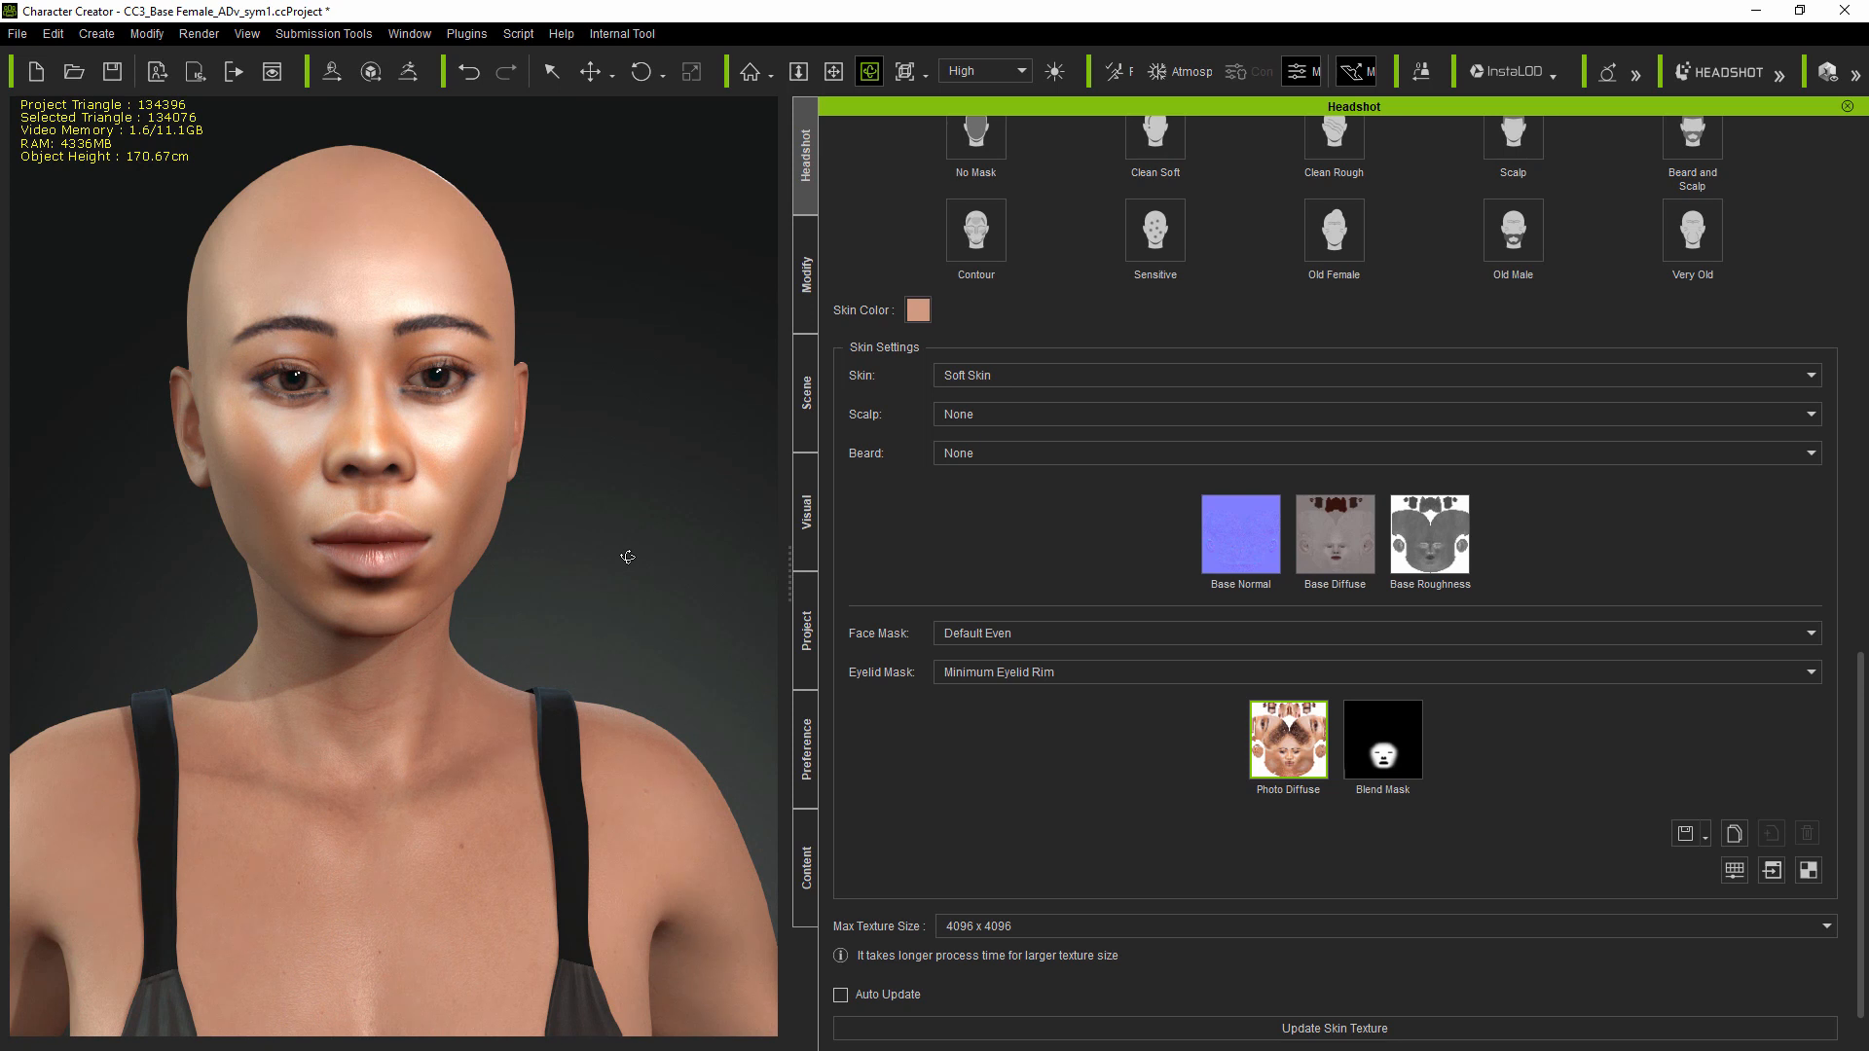
mouse_move(1259, 746)
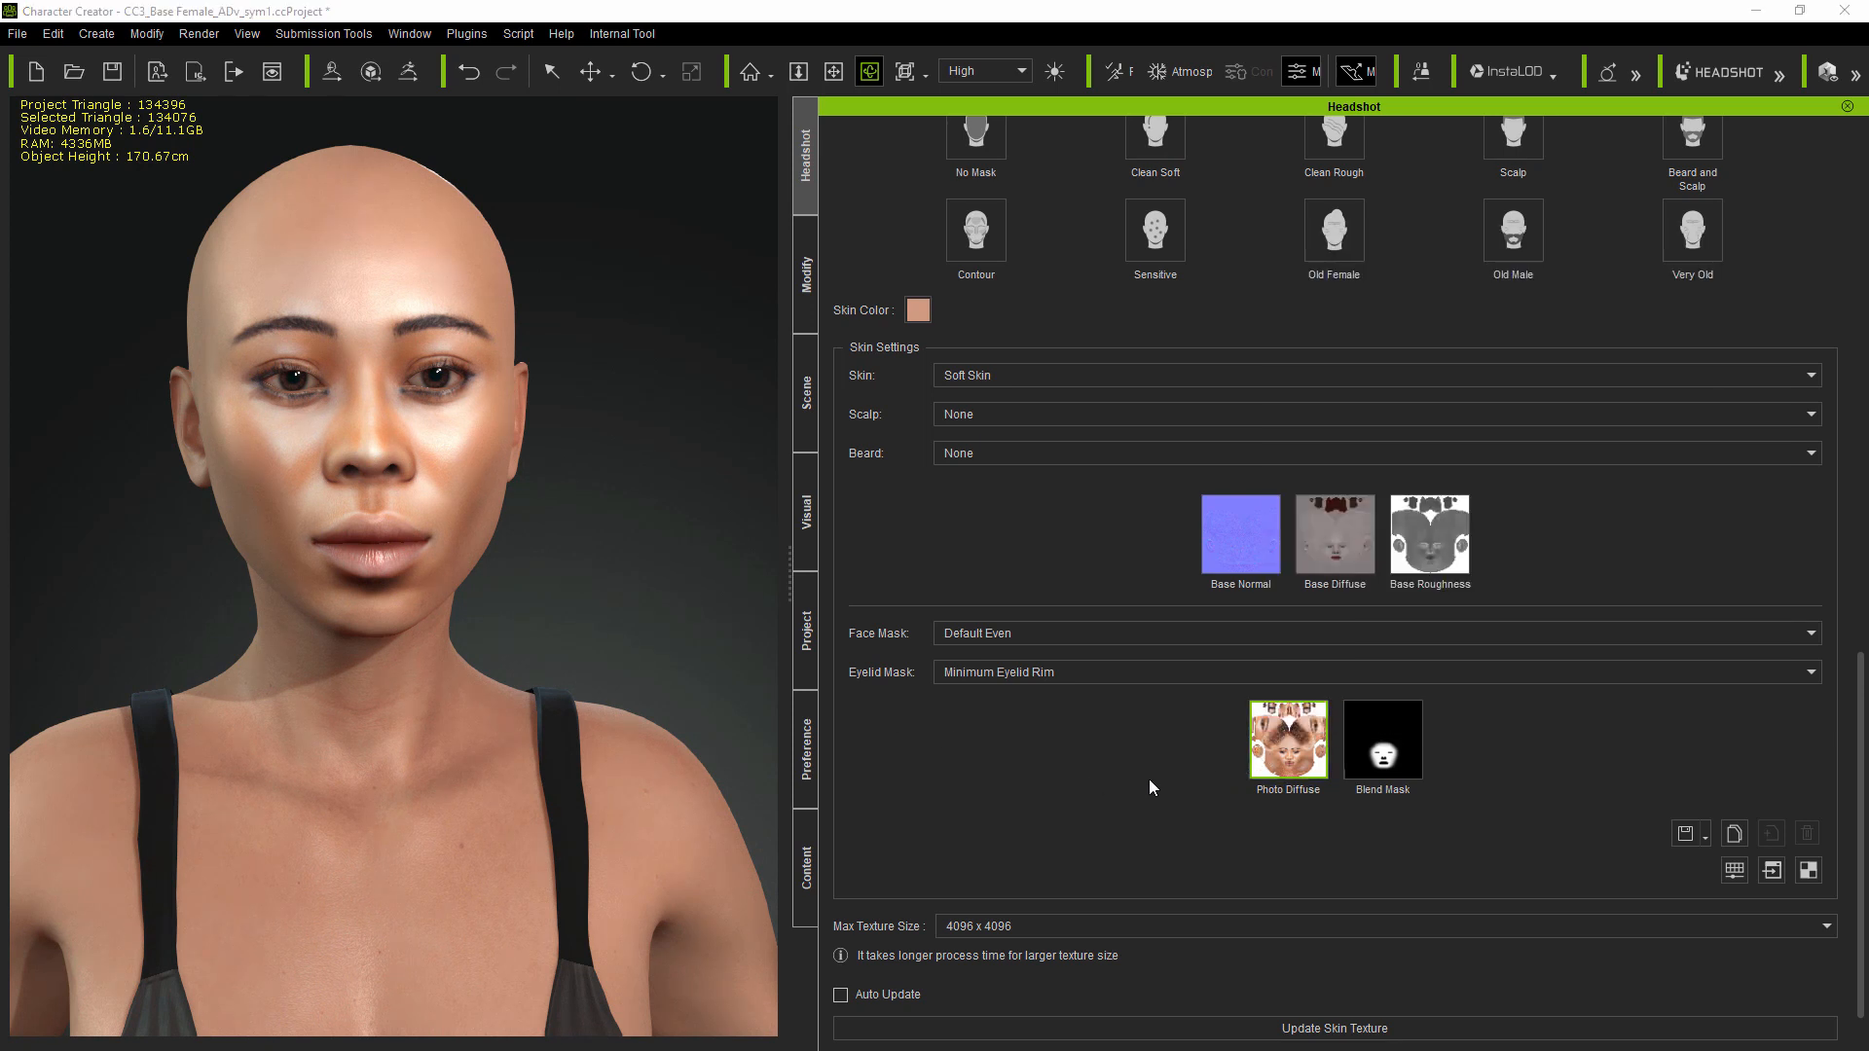
scroll(1149, 779, "down", 1)
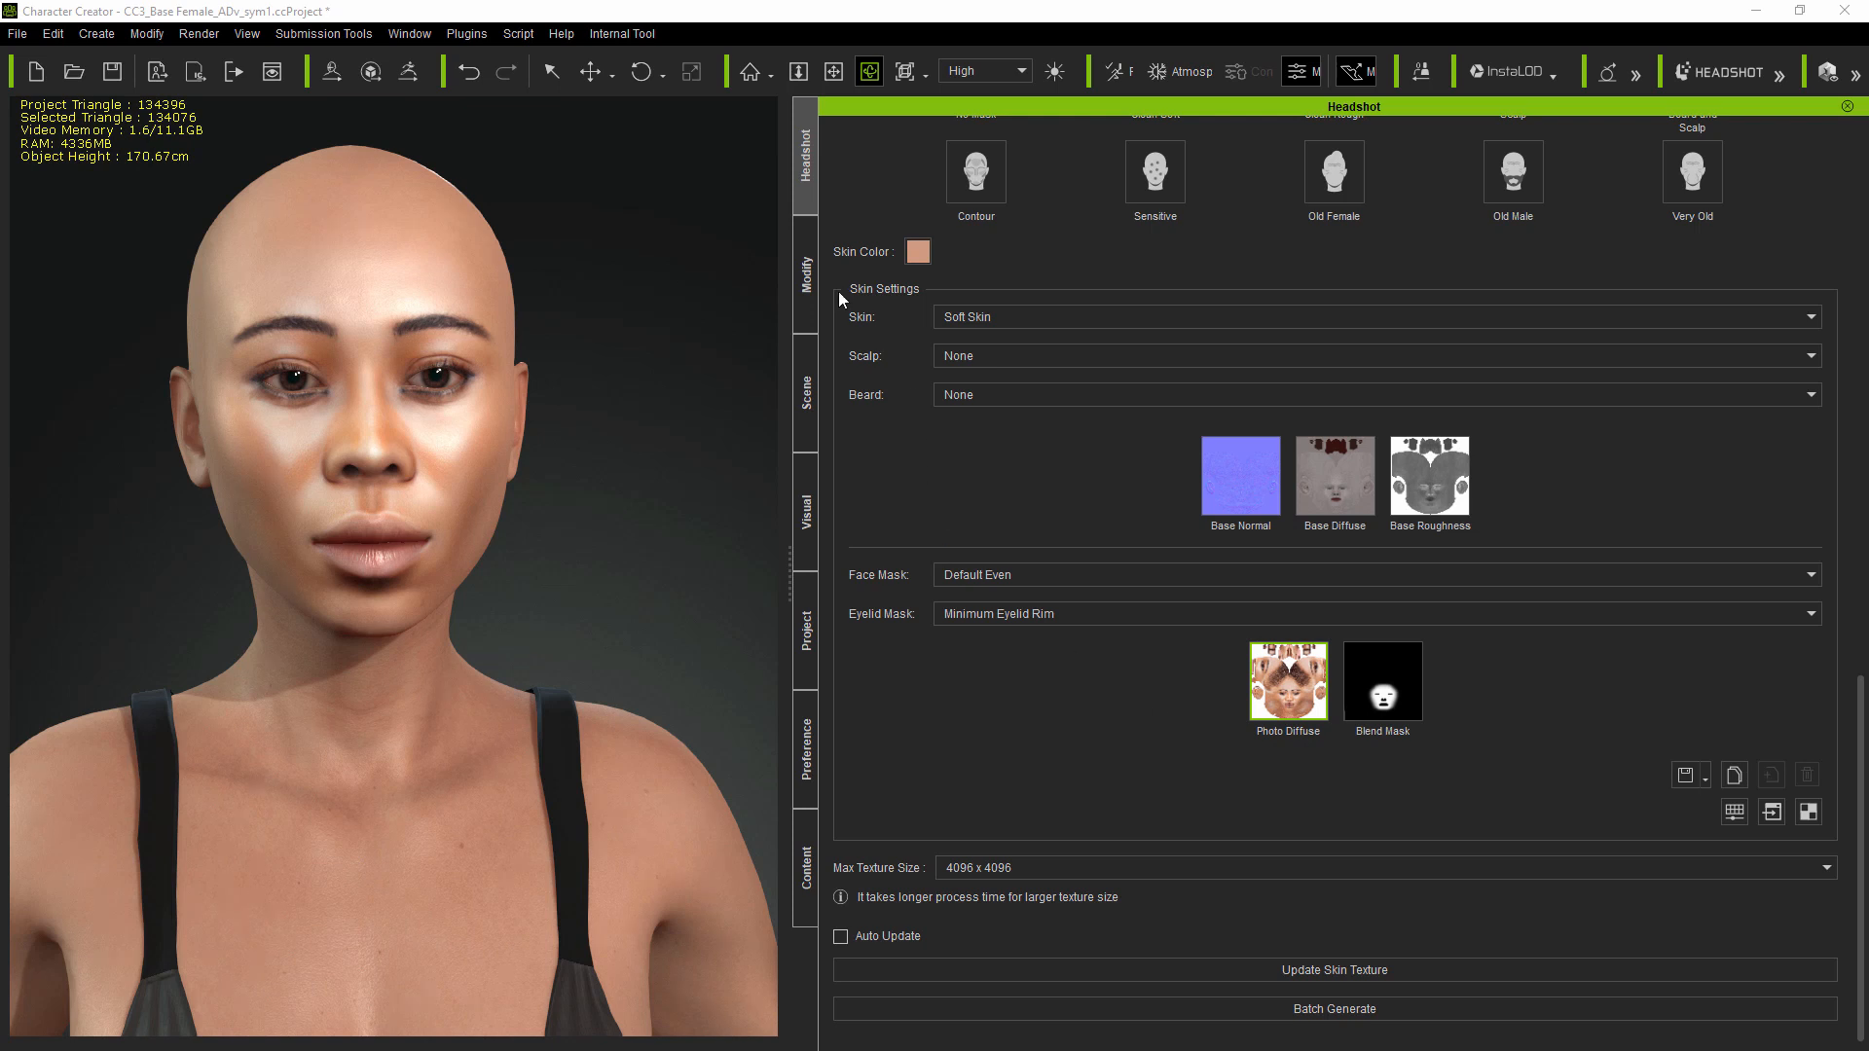
Step: In Modify > Material, scroll to the Std_Skin_Head texture settings showing Base Color, Bump and Roughness maps
left_click(807, 286)
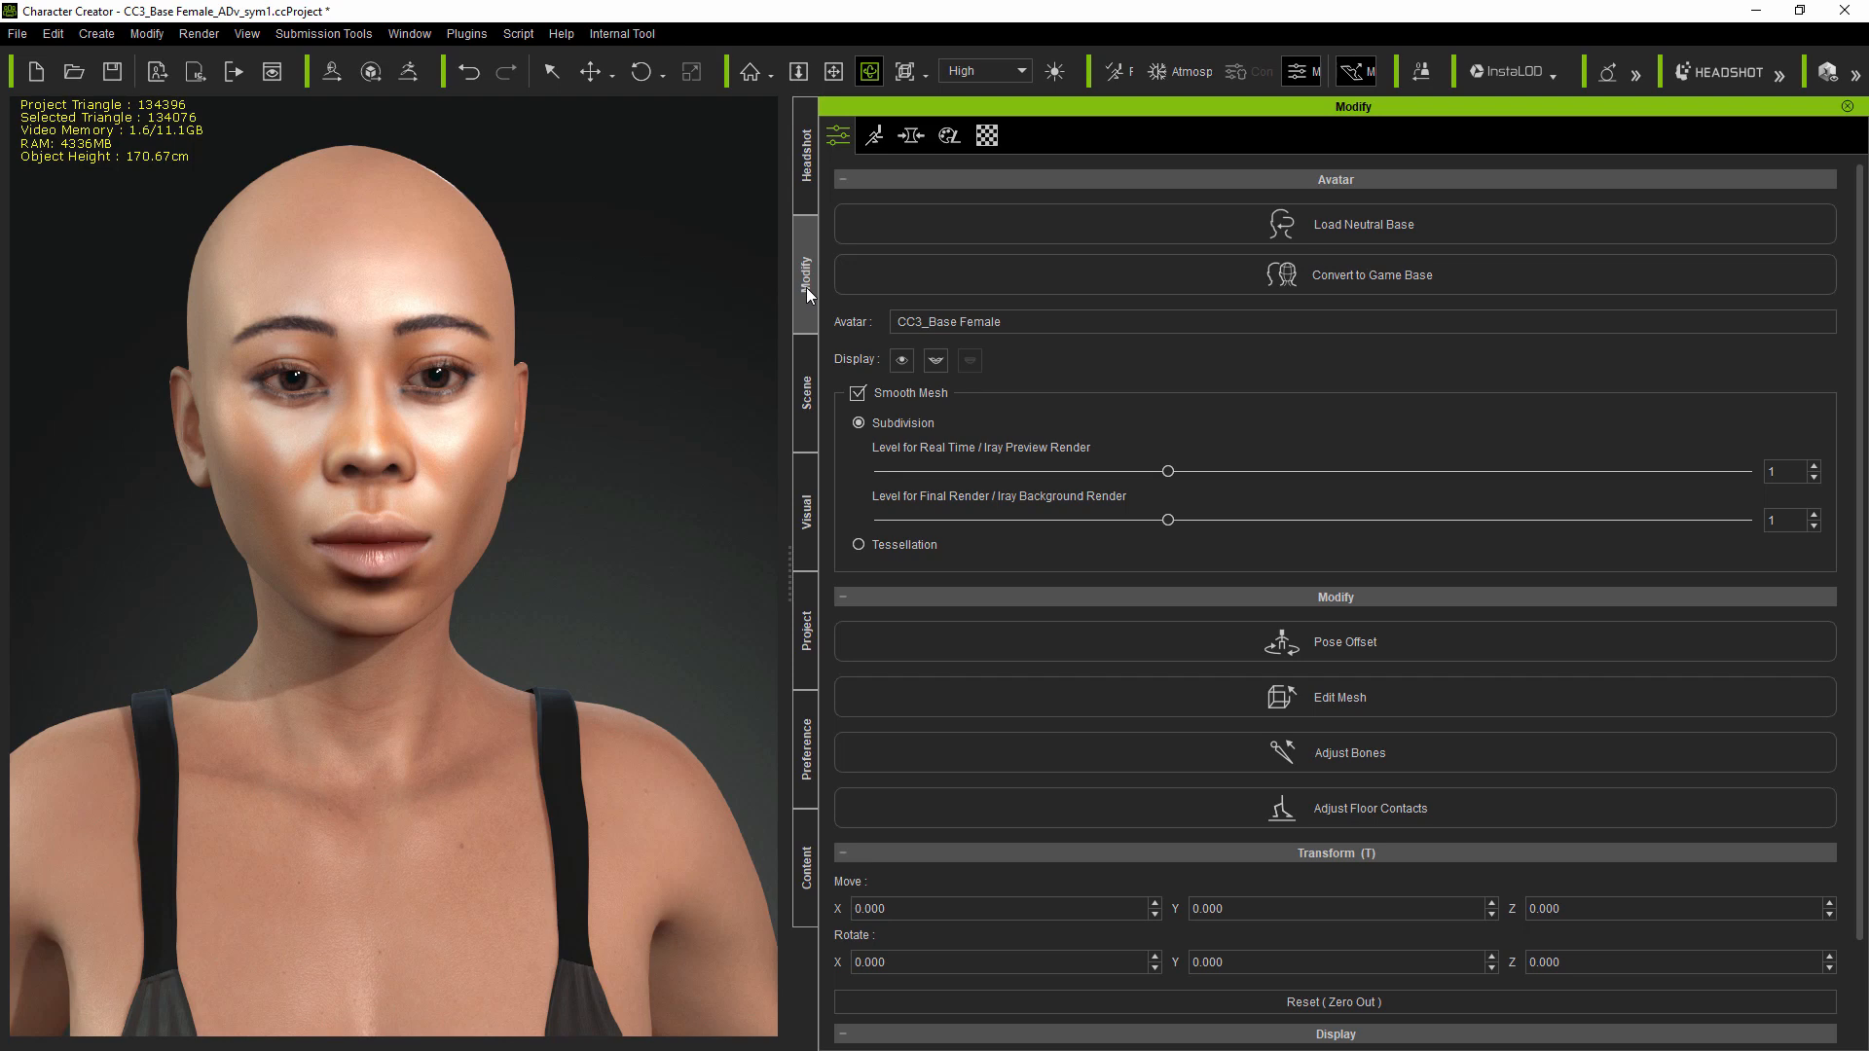
left_click(989, 137)
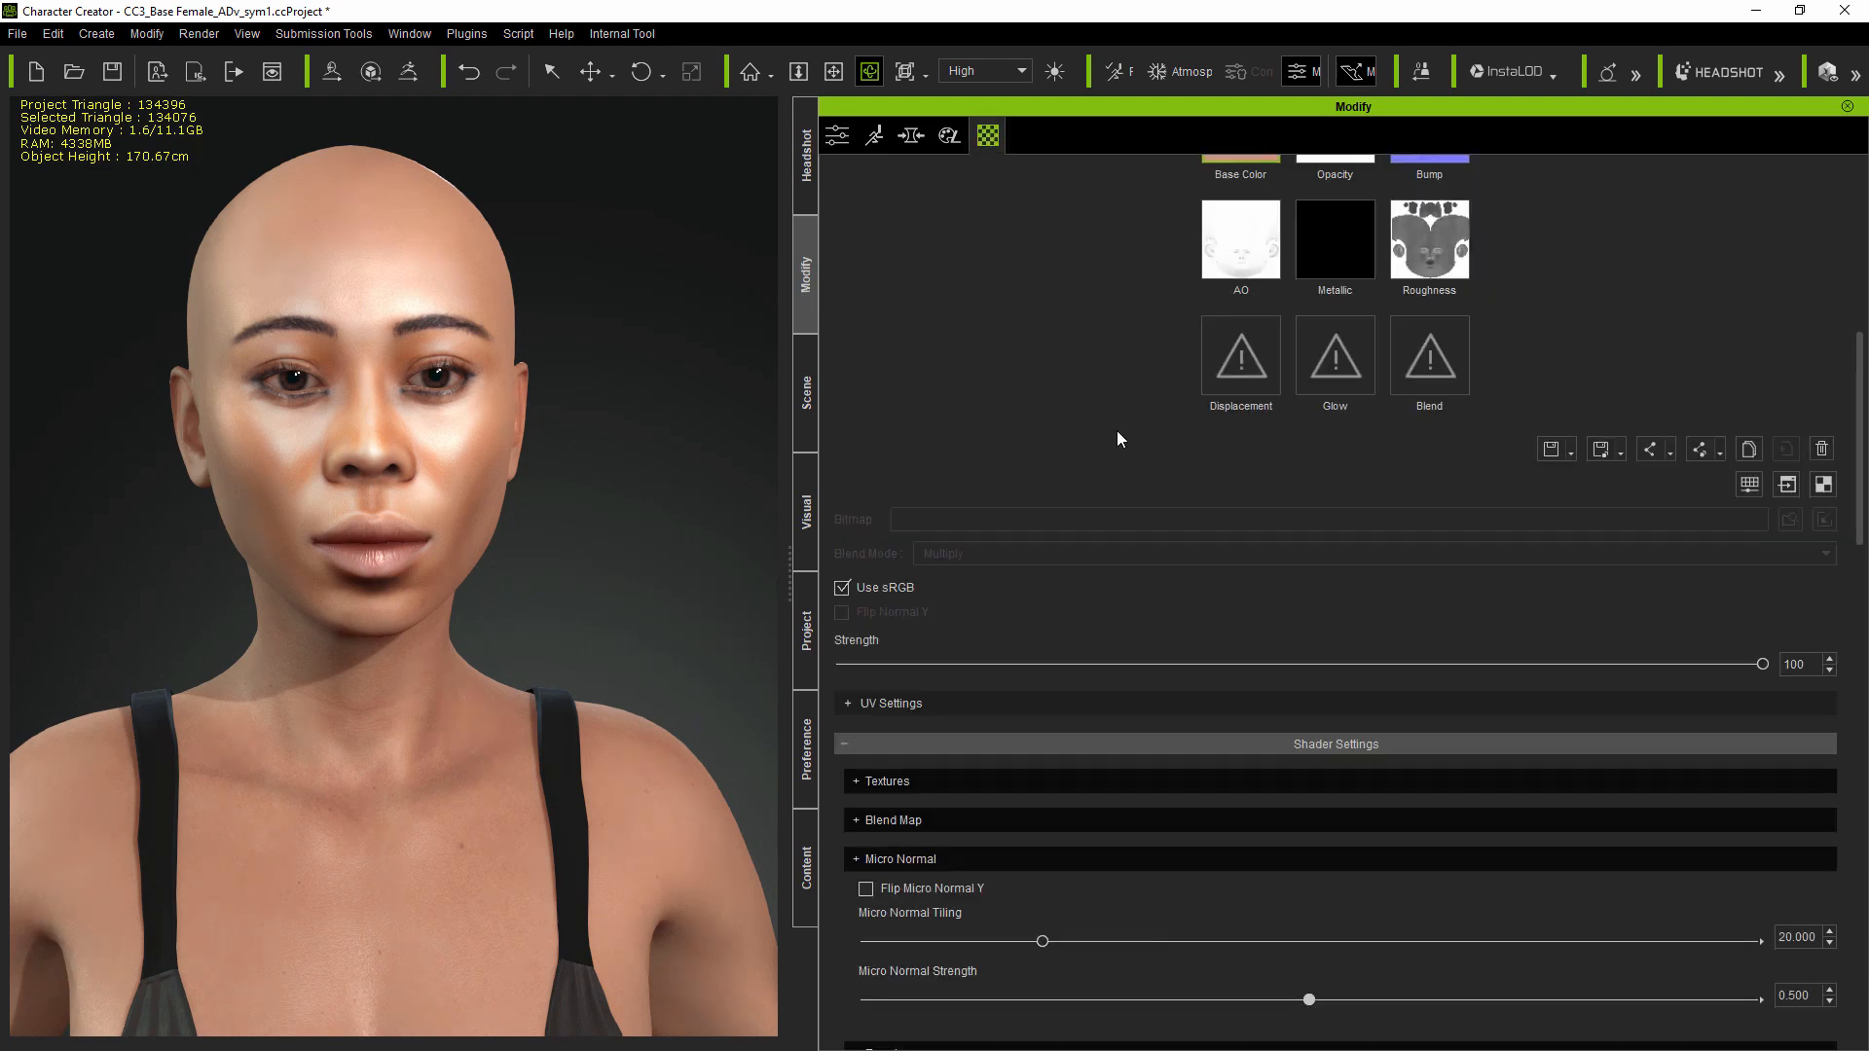
scroll(1117, 430, "up", 3)
scroll(1095, 582, "up", 3)
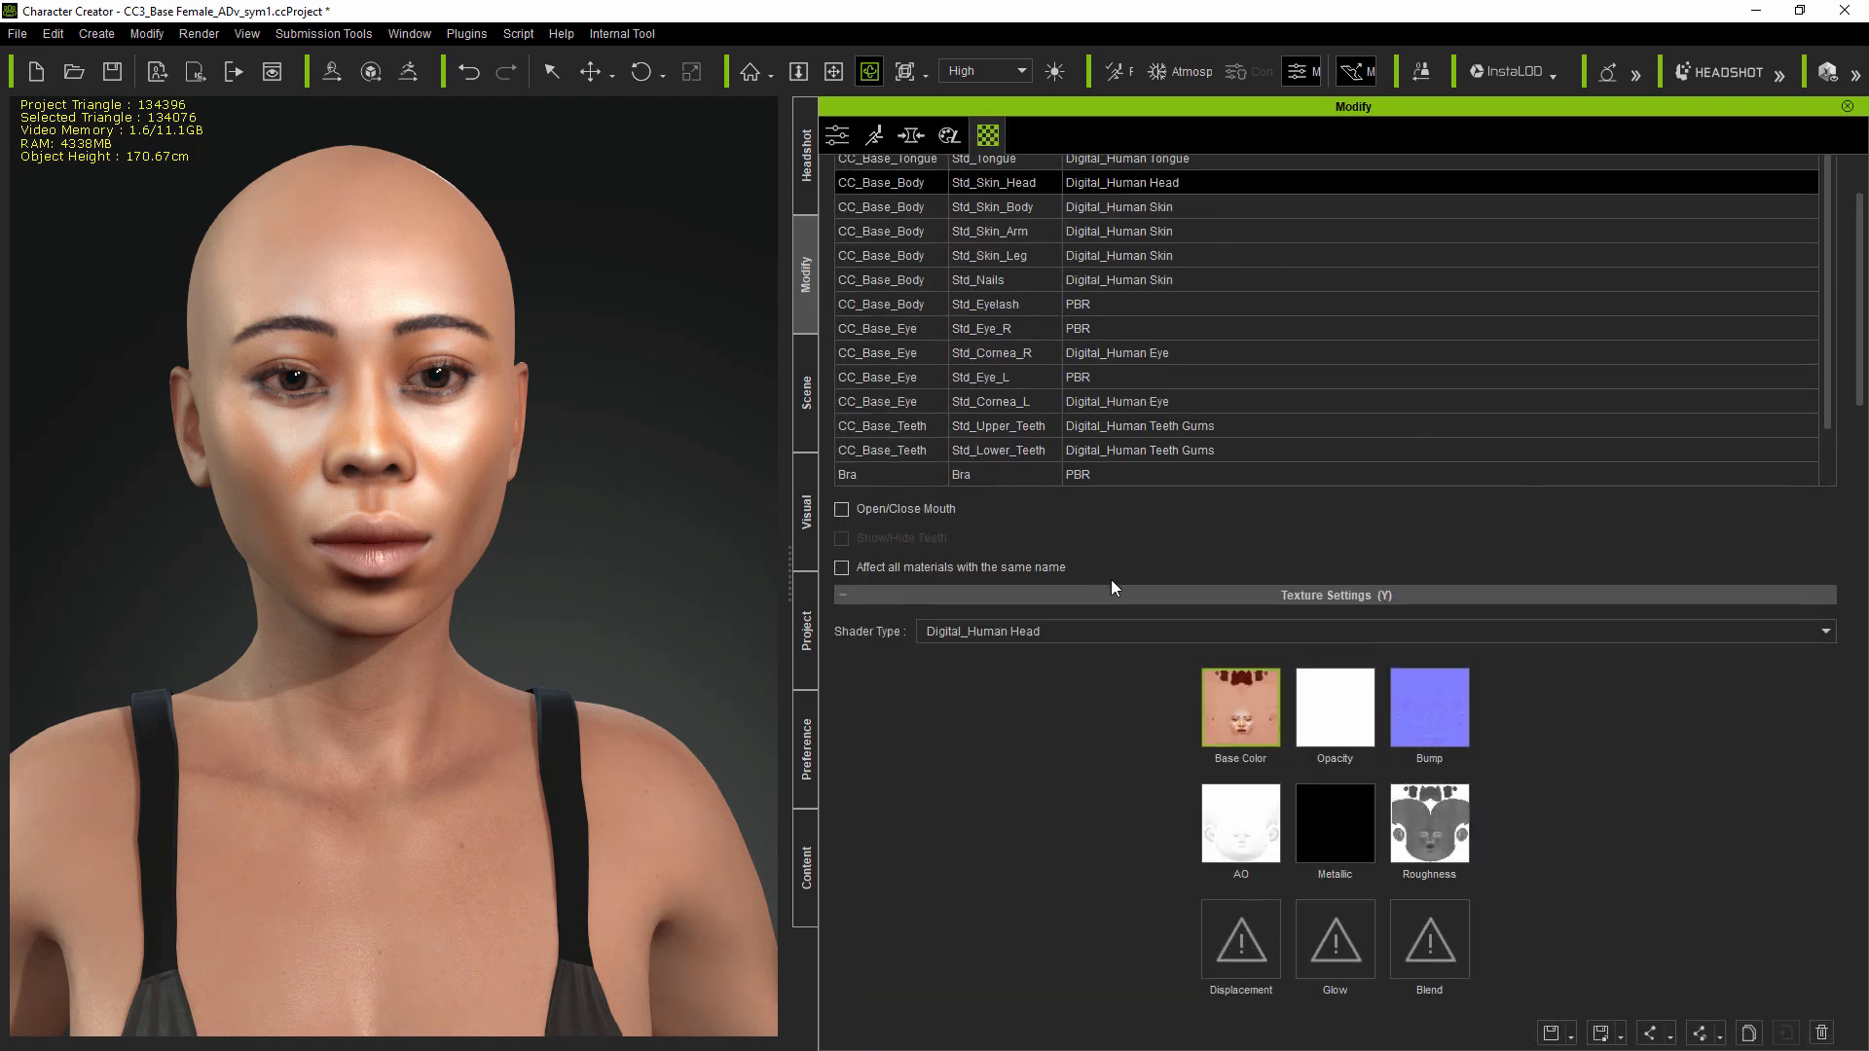
scroll(1112, 580, "up", 2)
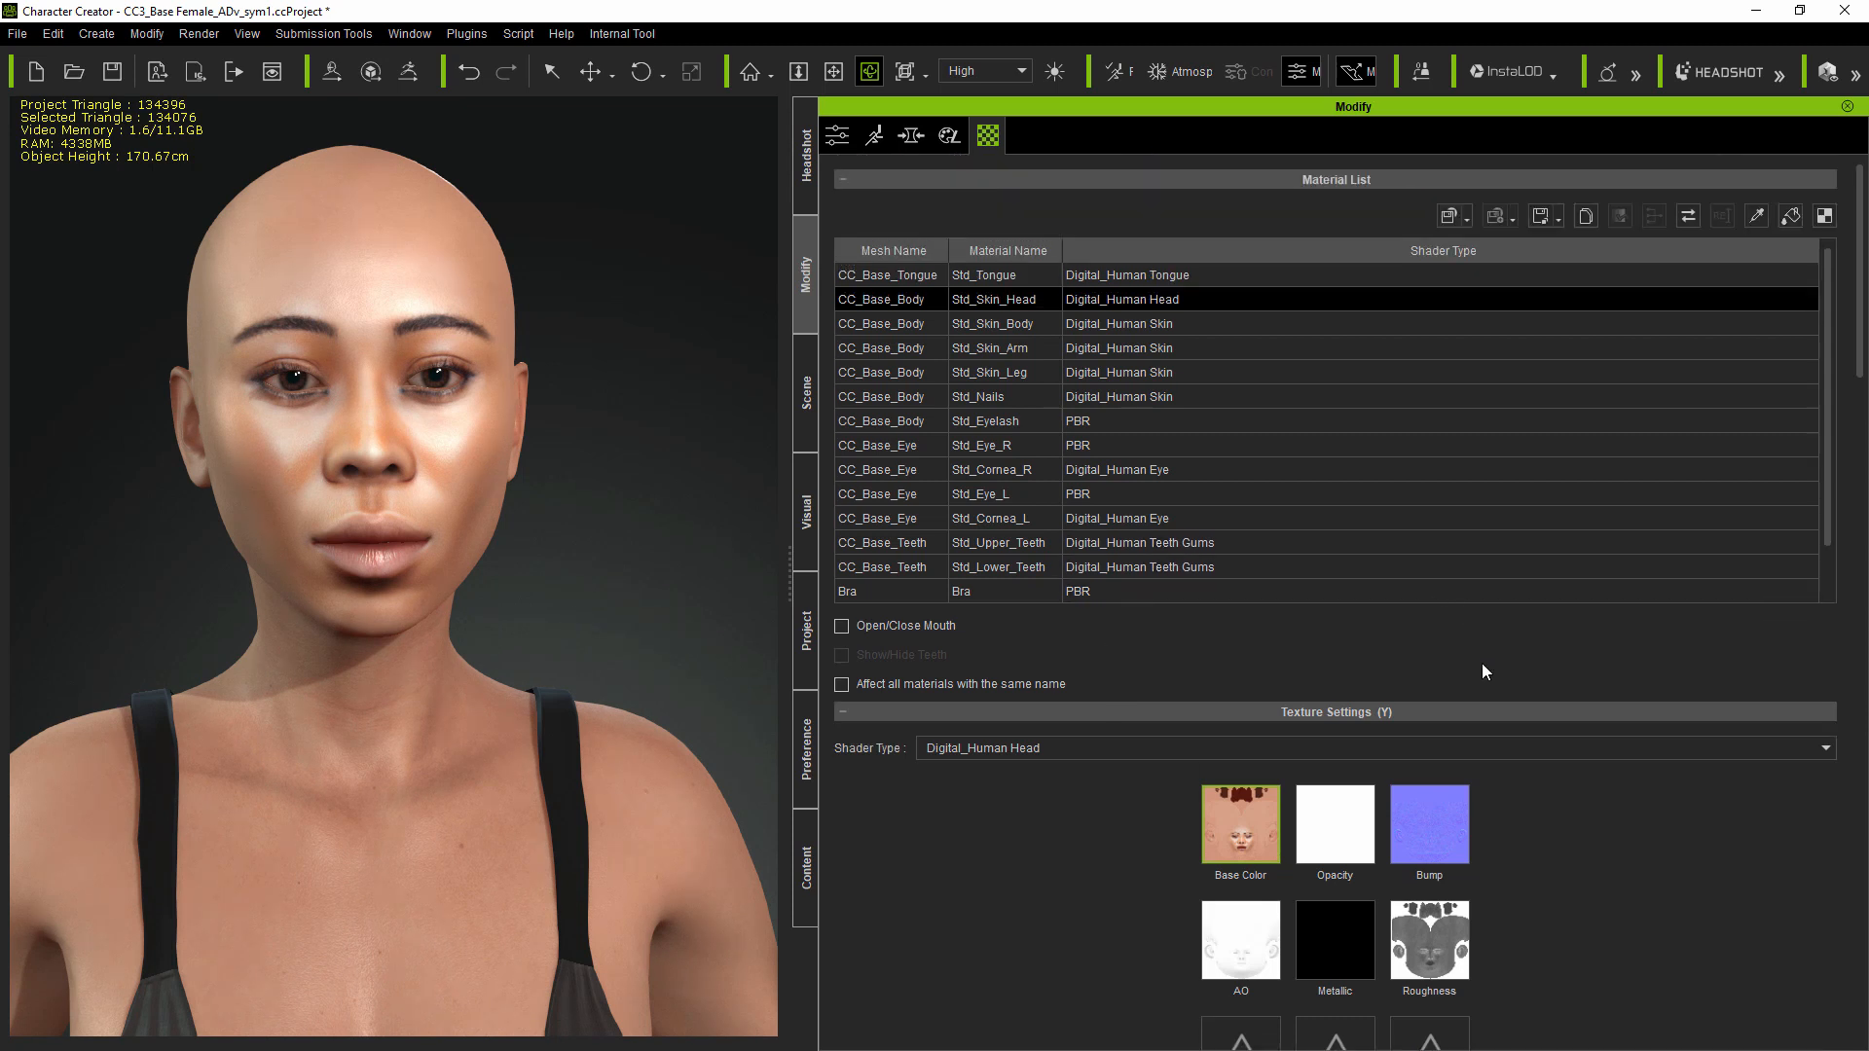
scroll(1517, 739, "down", 3)
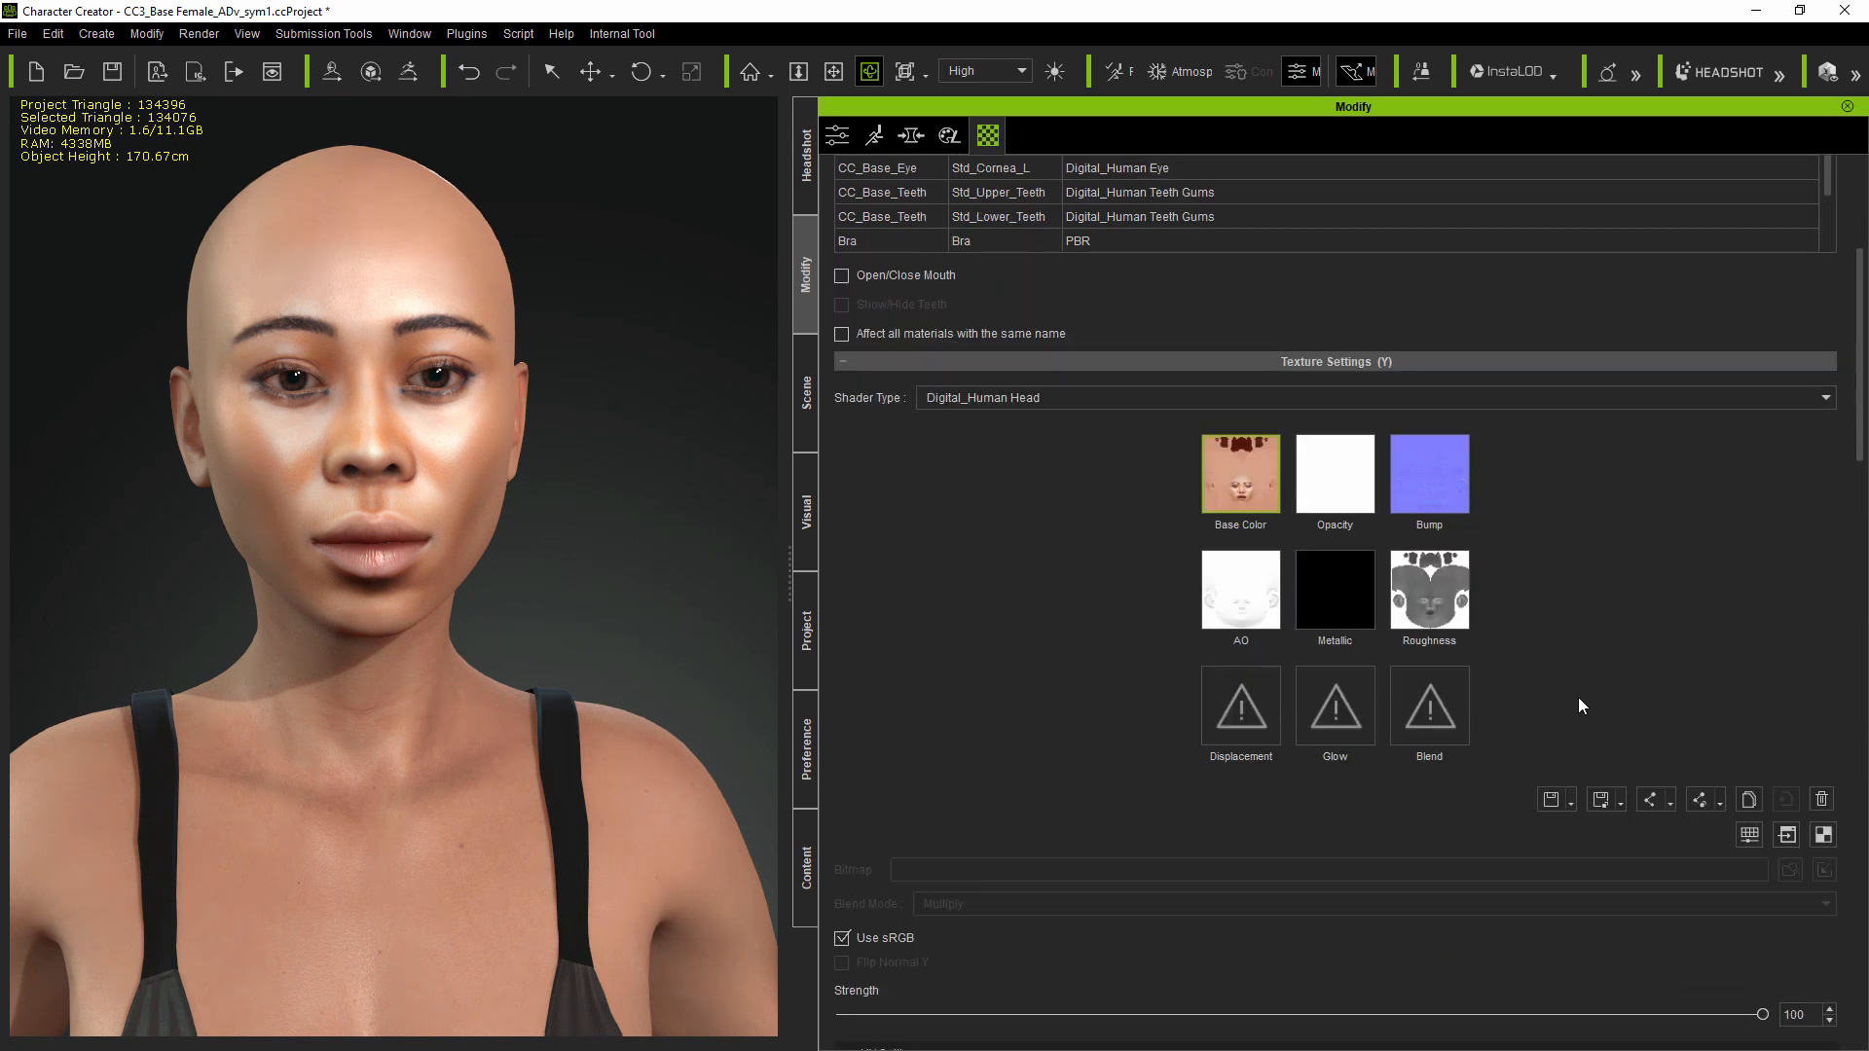
mouse_move(1231, 485)
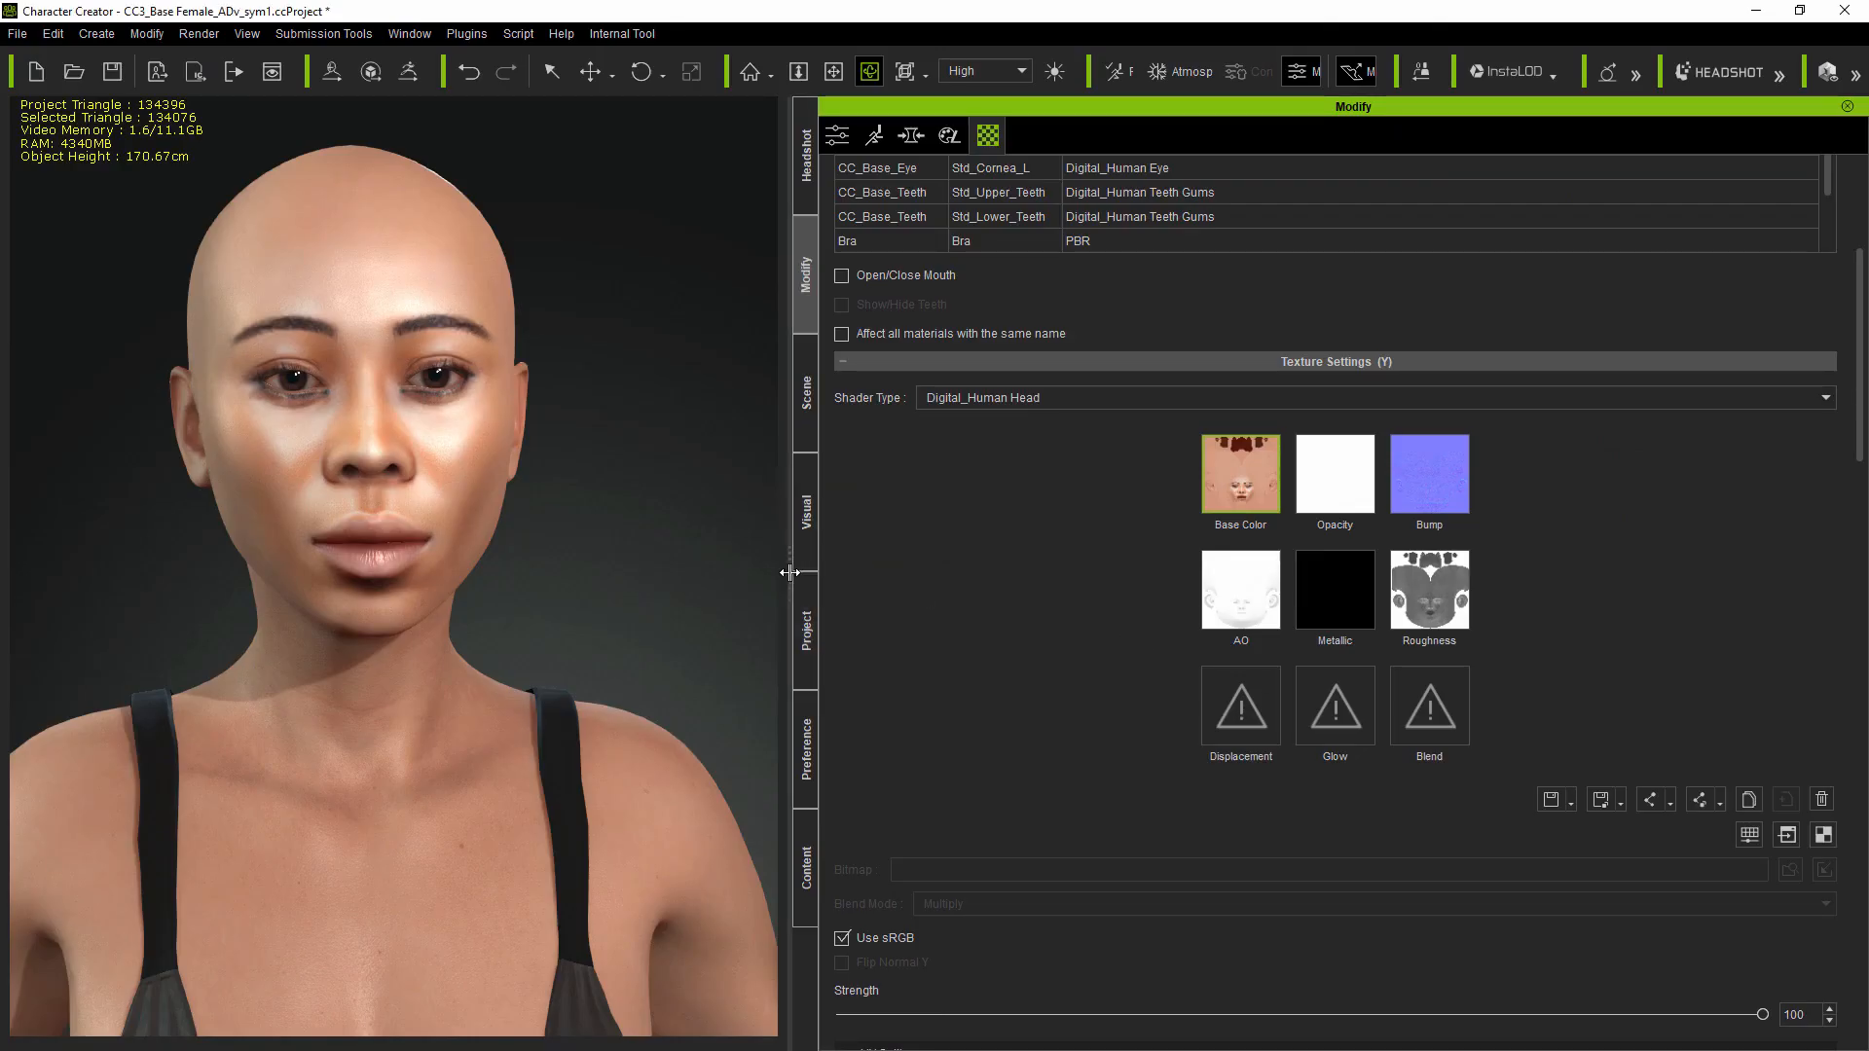
Step: Widen the 3D viewport and detach the Headshot settings into a floating panel
left_click_drag(793, 573, 1199, 581)
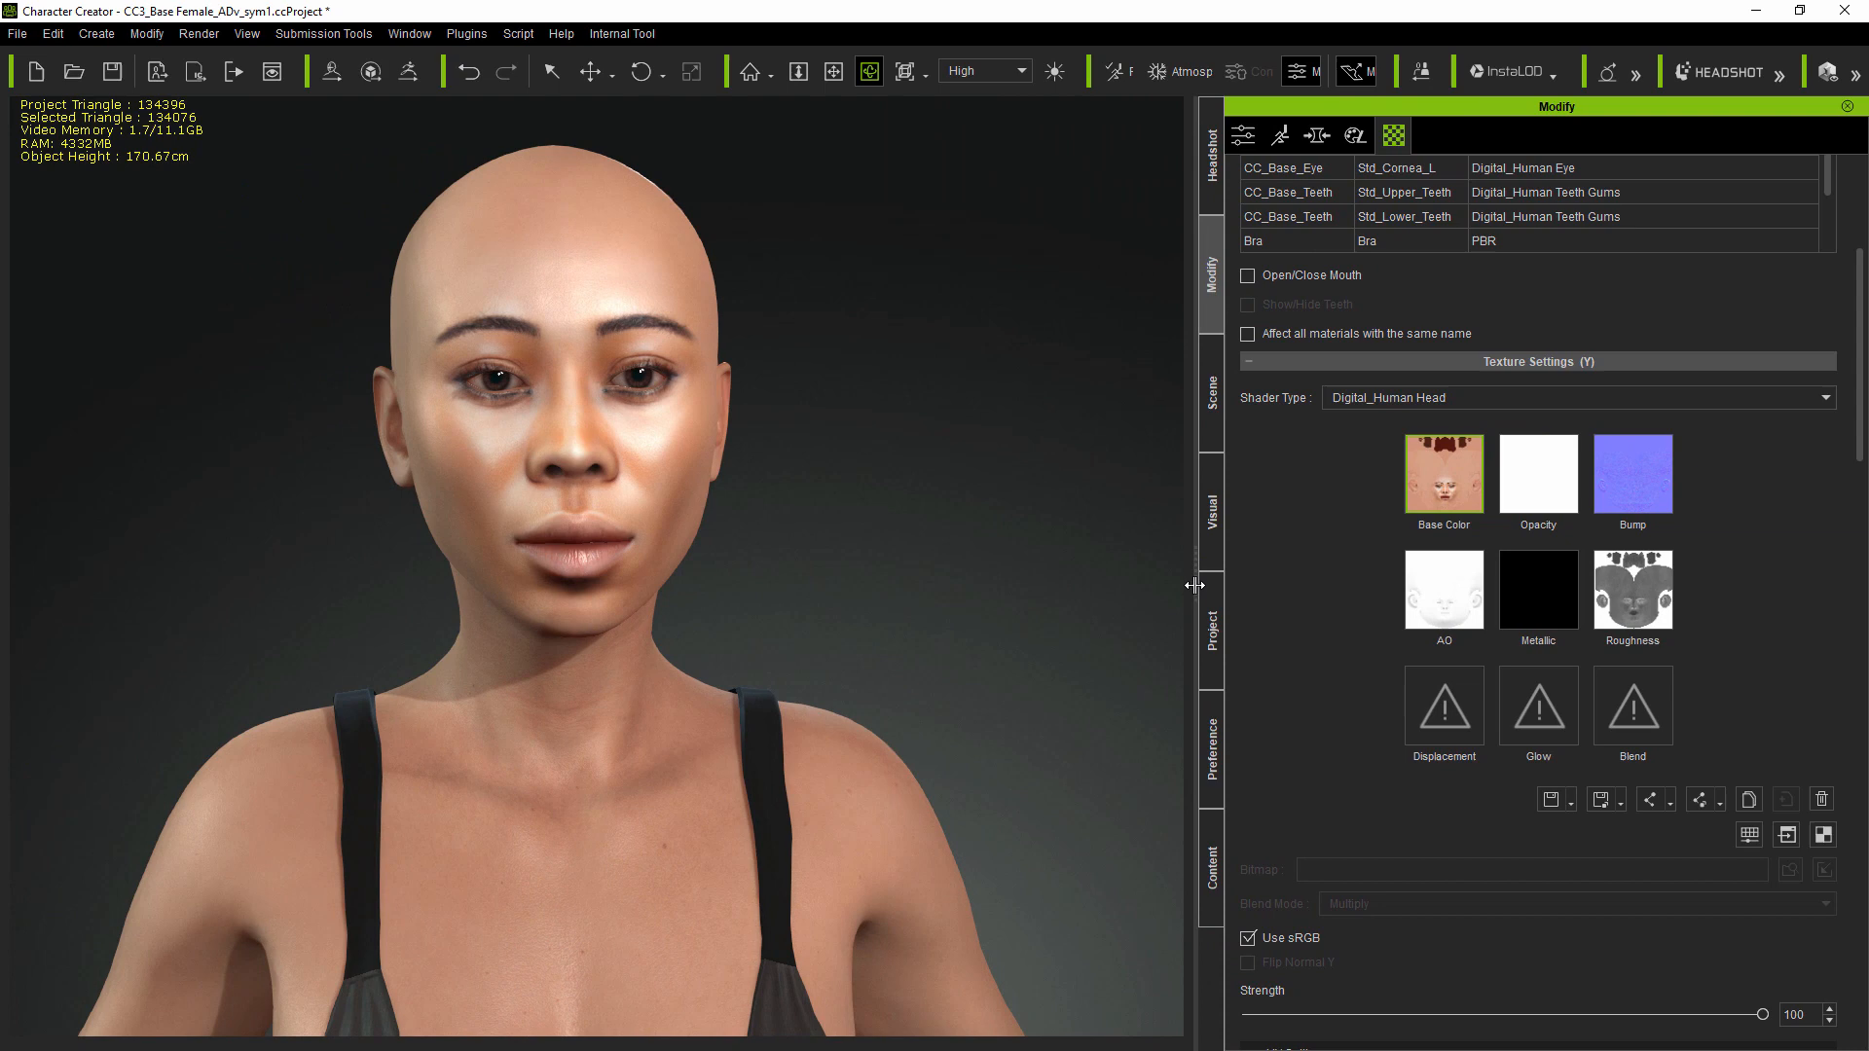
left_click(1212, 187)
left_click_drag(1453, 107, 770, 109)
scroll(921, 376, "up", 10)
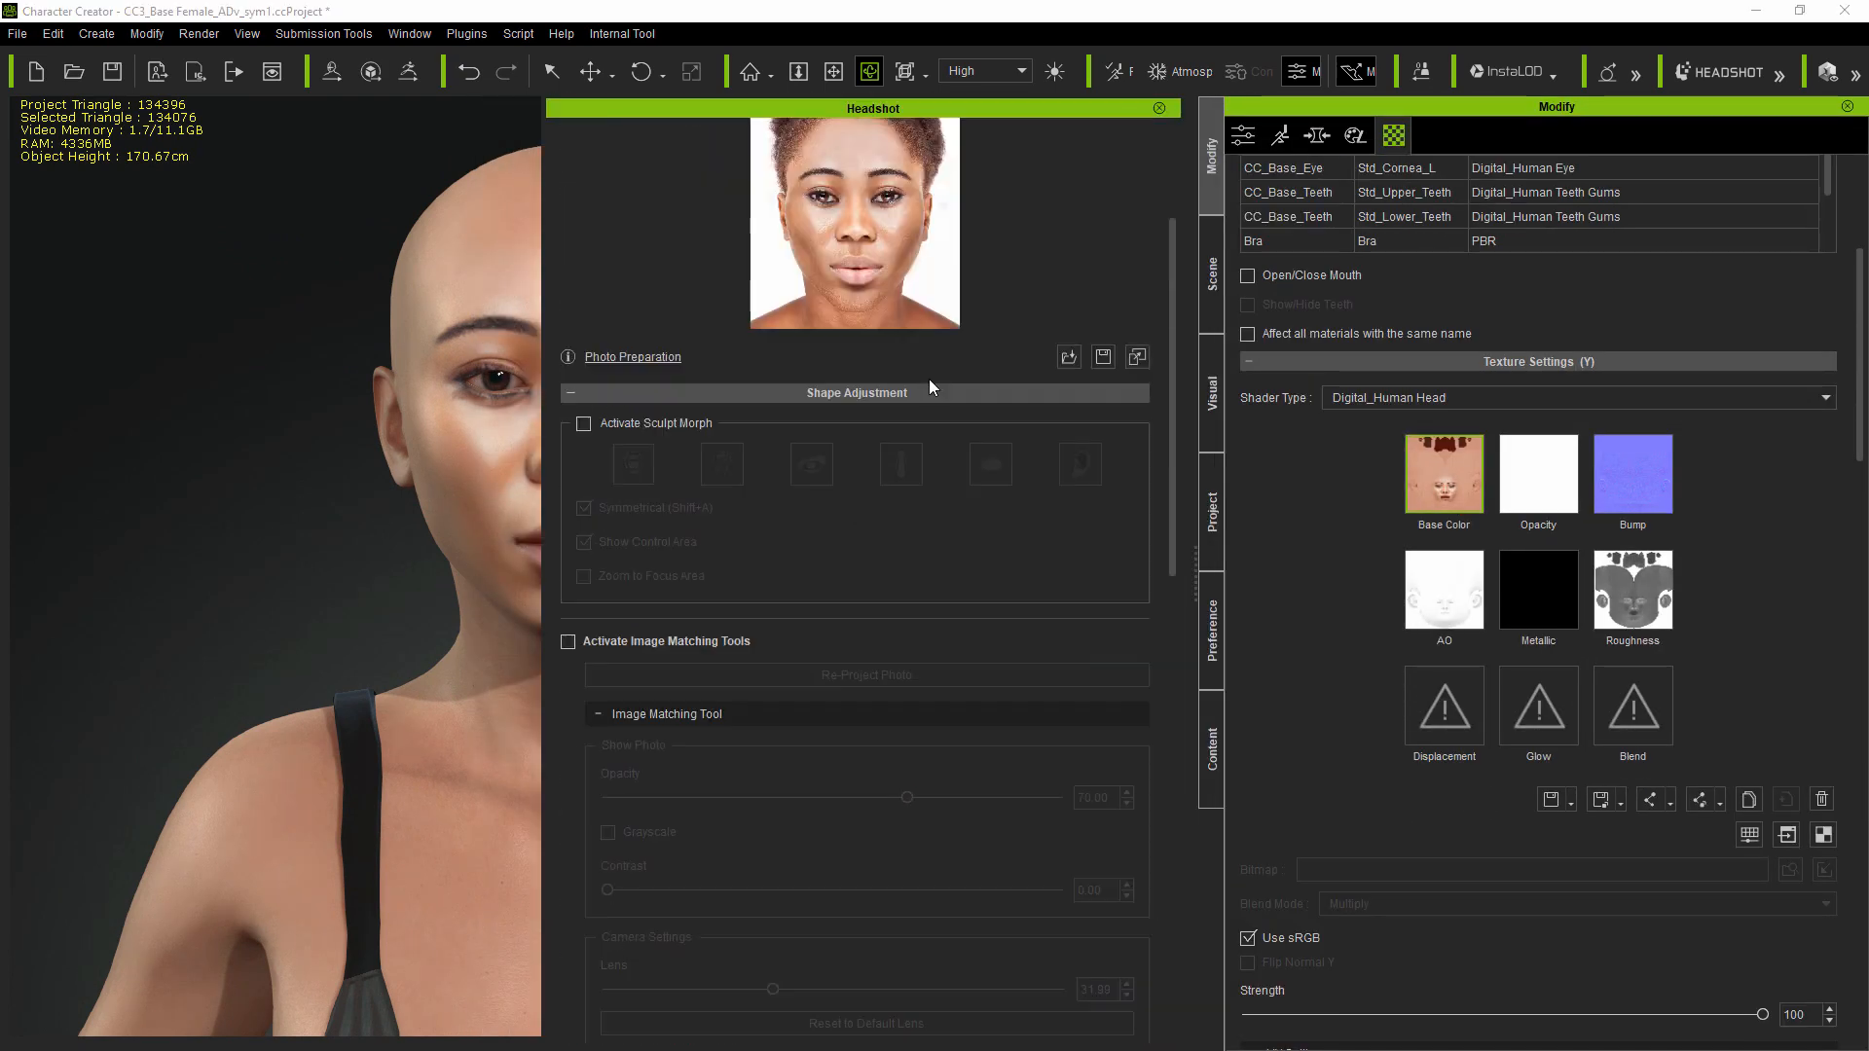
scroll(1070, 430, "down", 15)
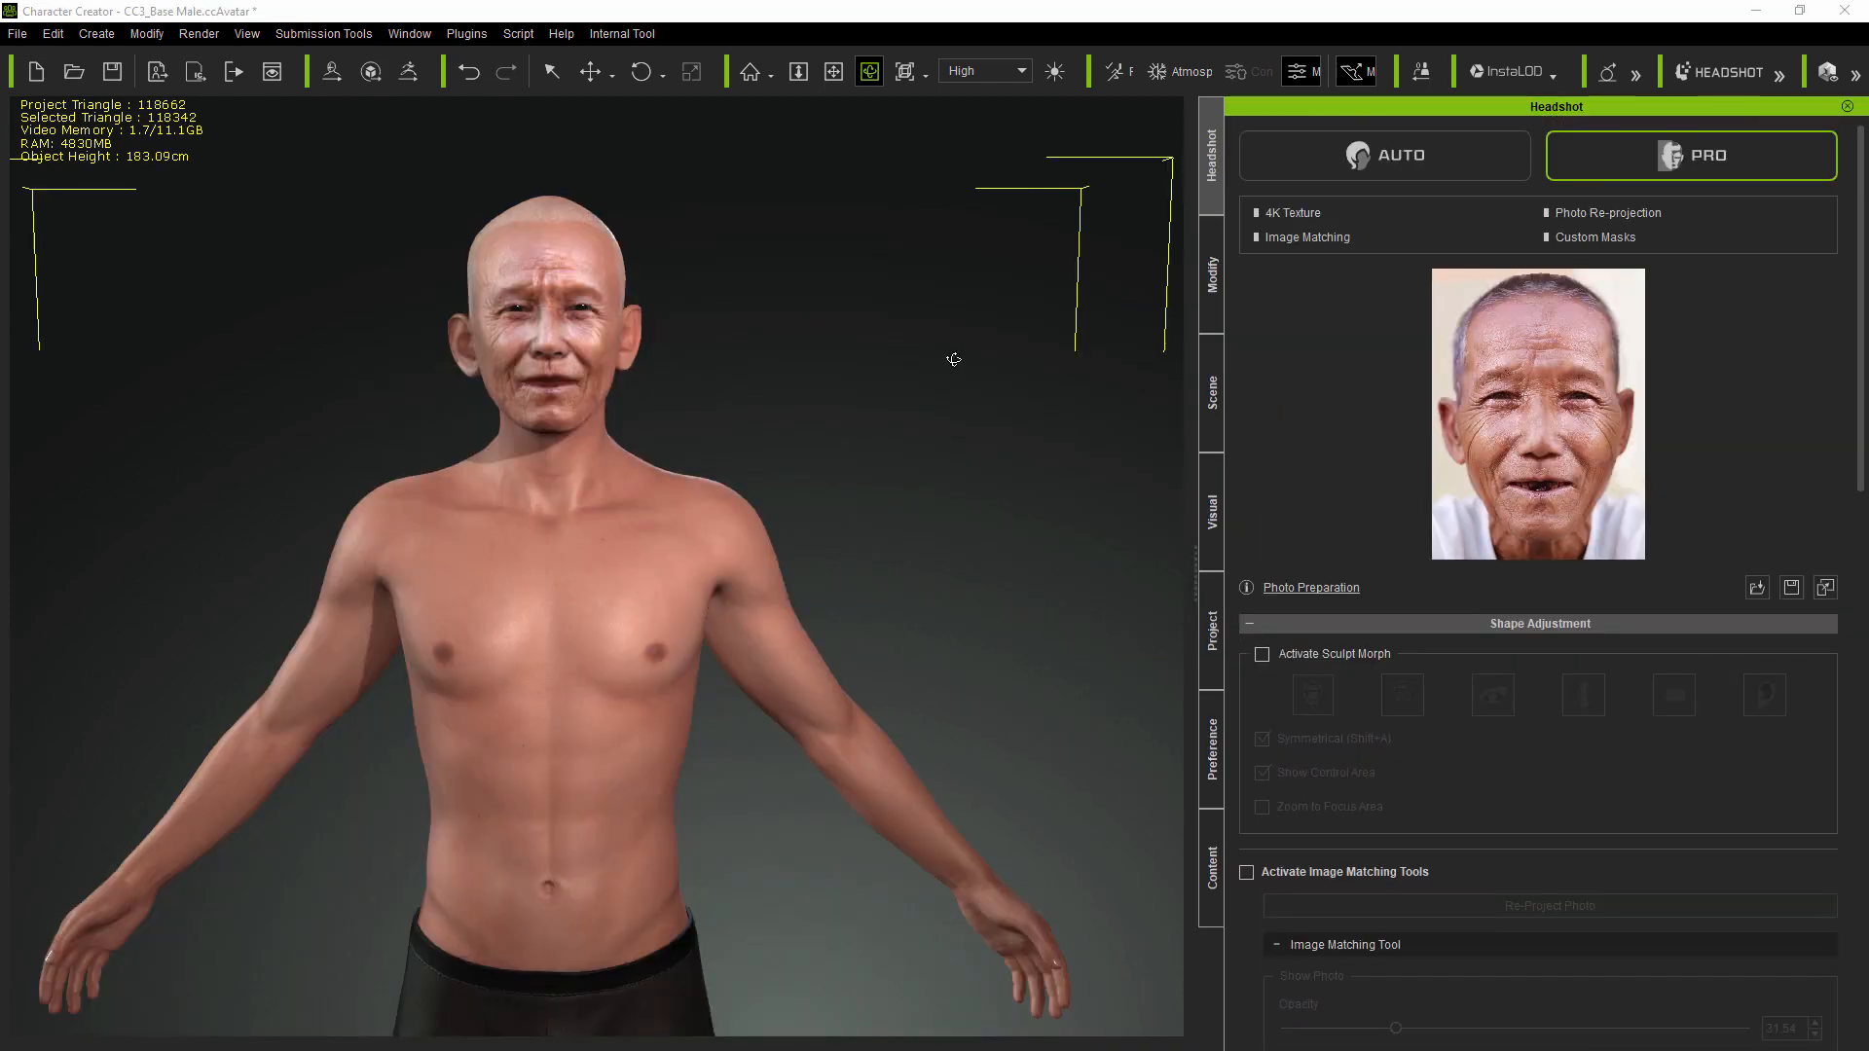
Step: Orbit and zoom the view to face the bald elderly man's head
right_click_drag(944, 363, 681, 407)
scroll(583, 336, "up", 10)
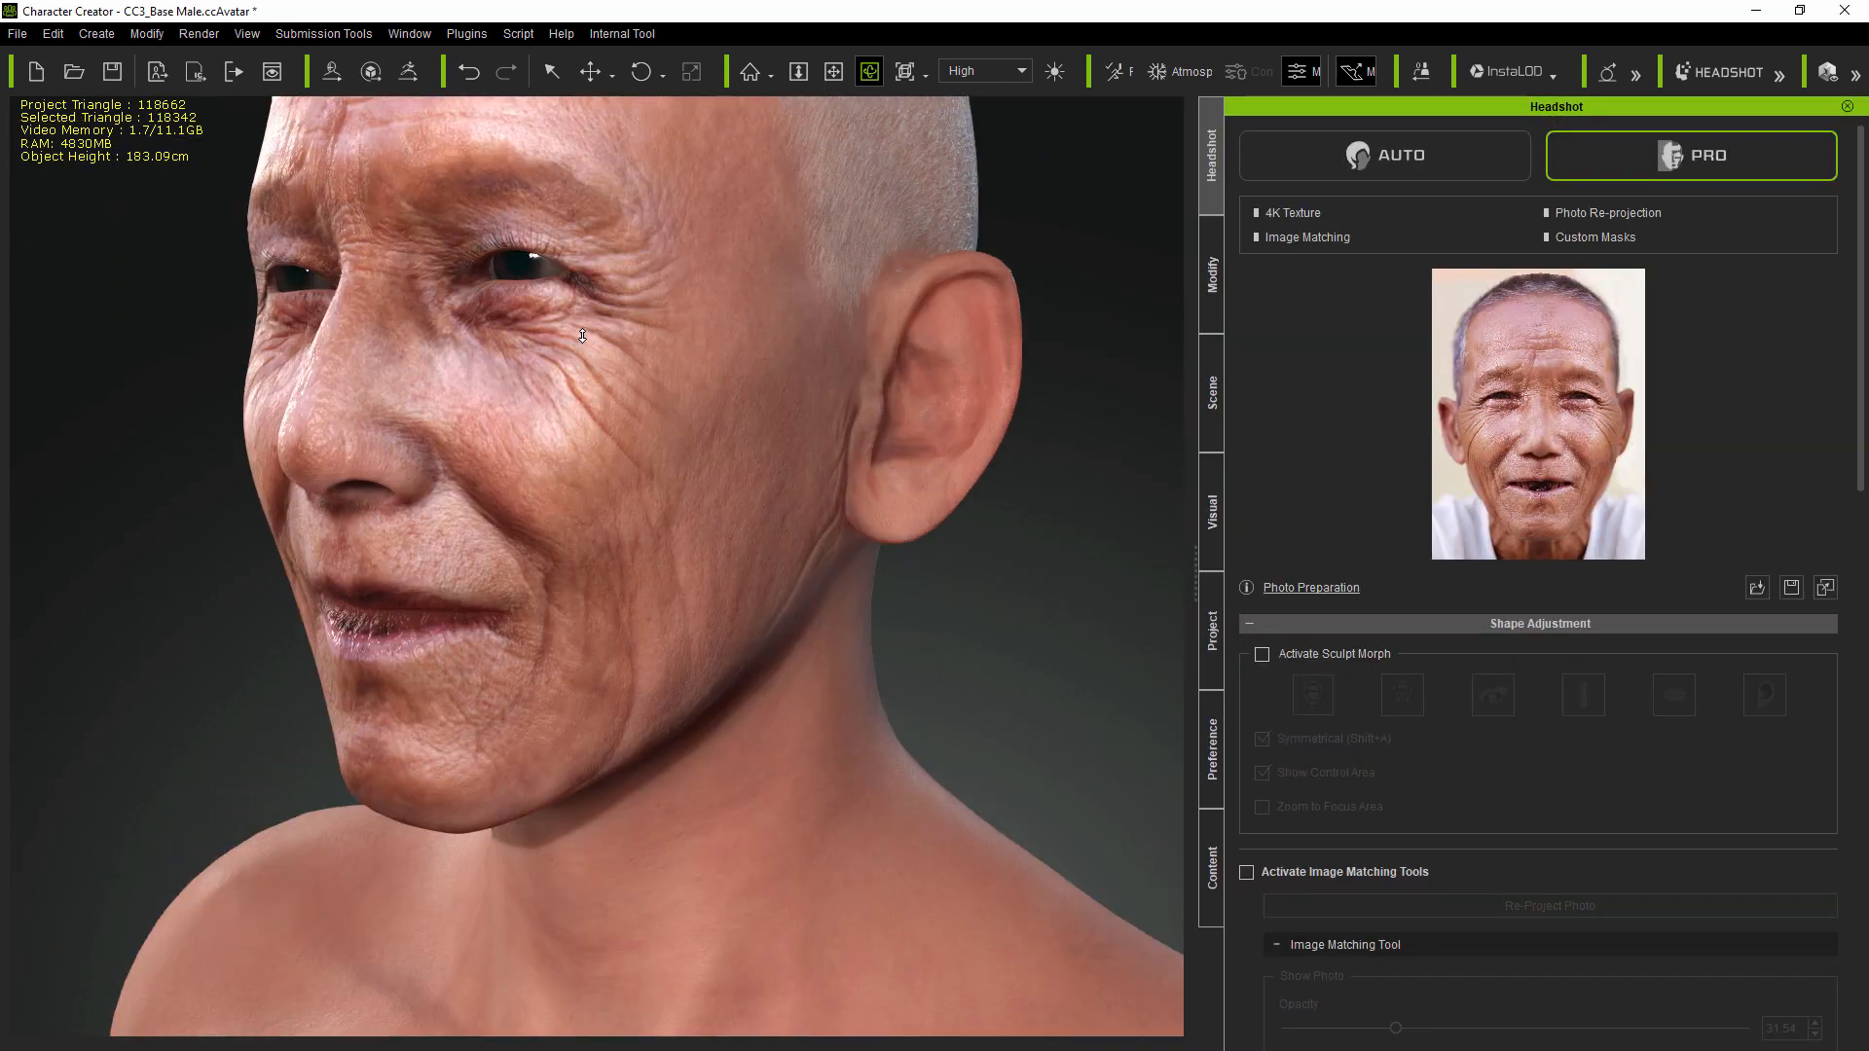
left_click_drag(465, 424, 947, 432)
mouse_move(419, 517)
left_mouse_down()
mouse_move(932, 502)
mouse_move(448, 514)
left_mouse_up()
scroll(733, 433, "down", 6)
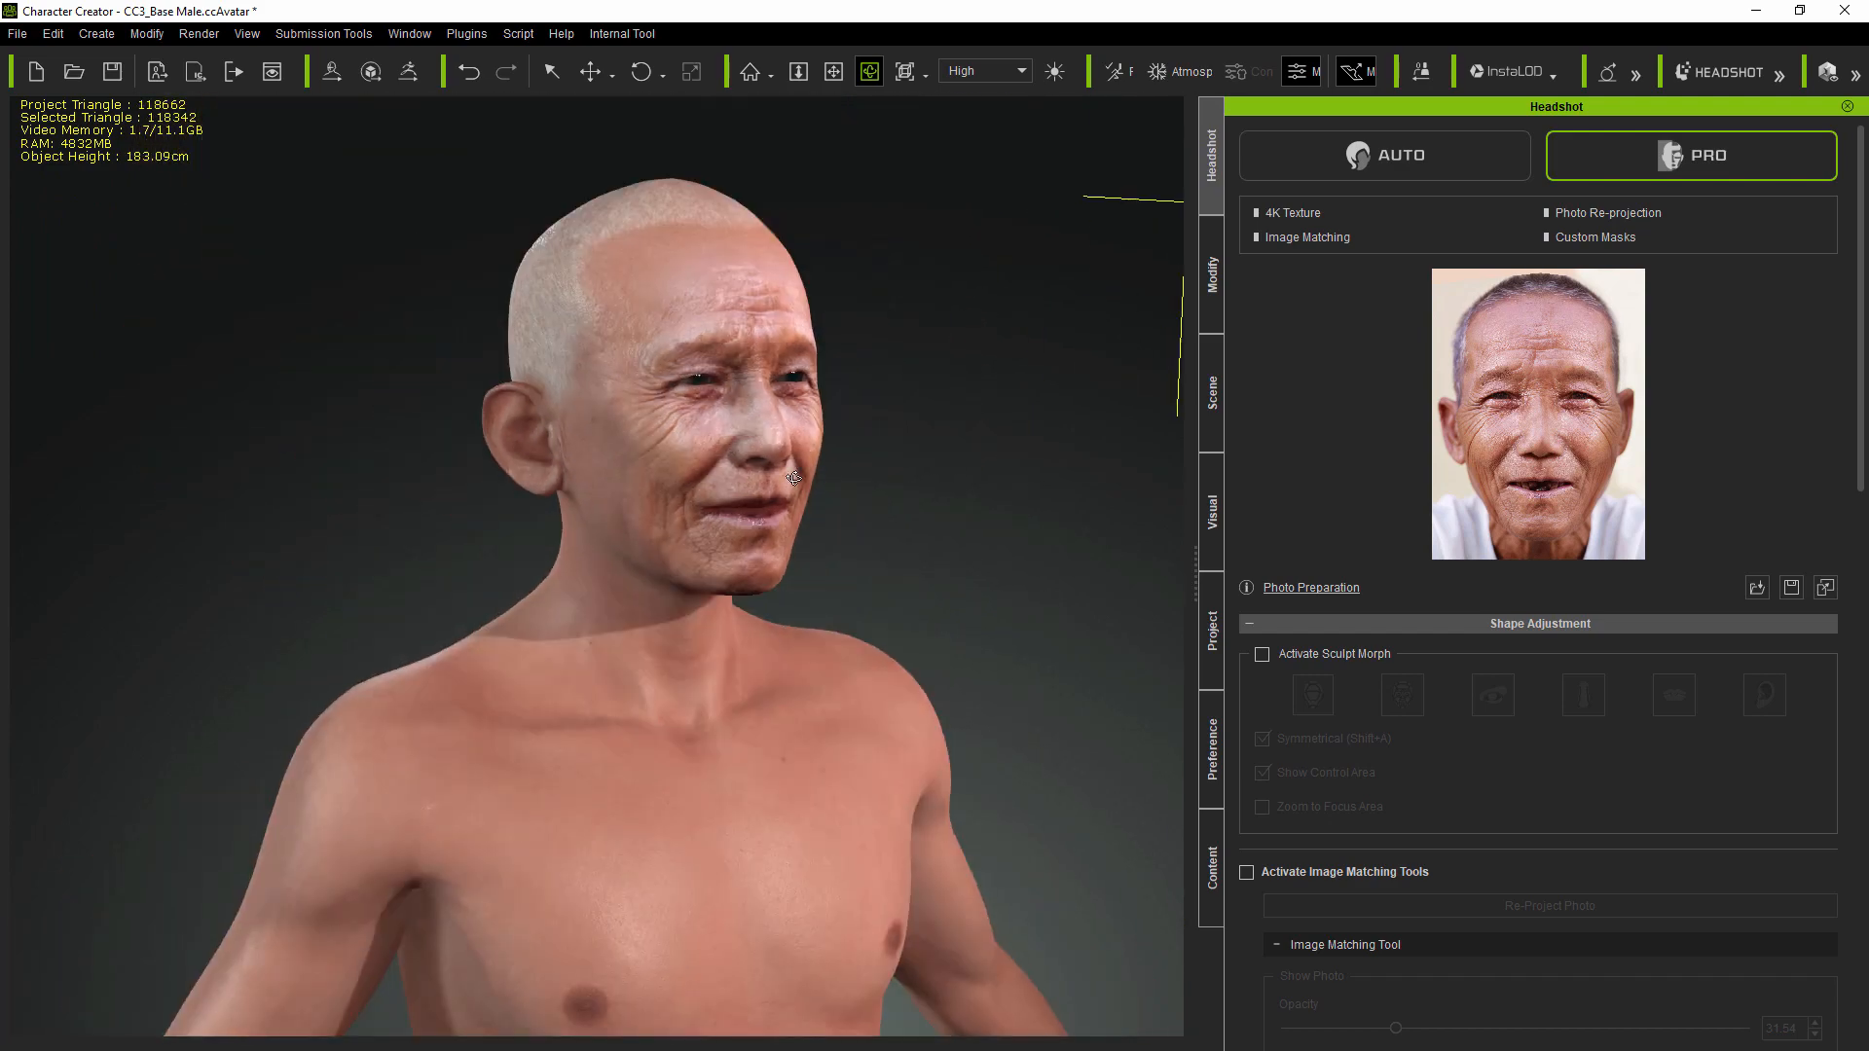
left_click_drag(905, 482, 698, 421)
scroll(759, 351, "up", 2)
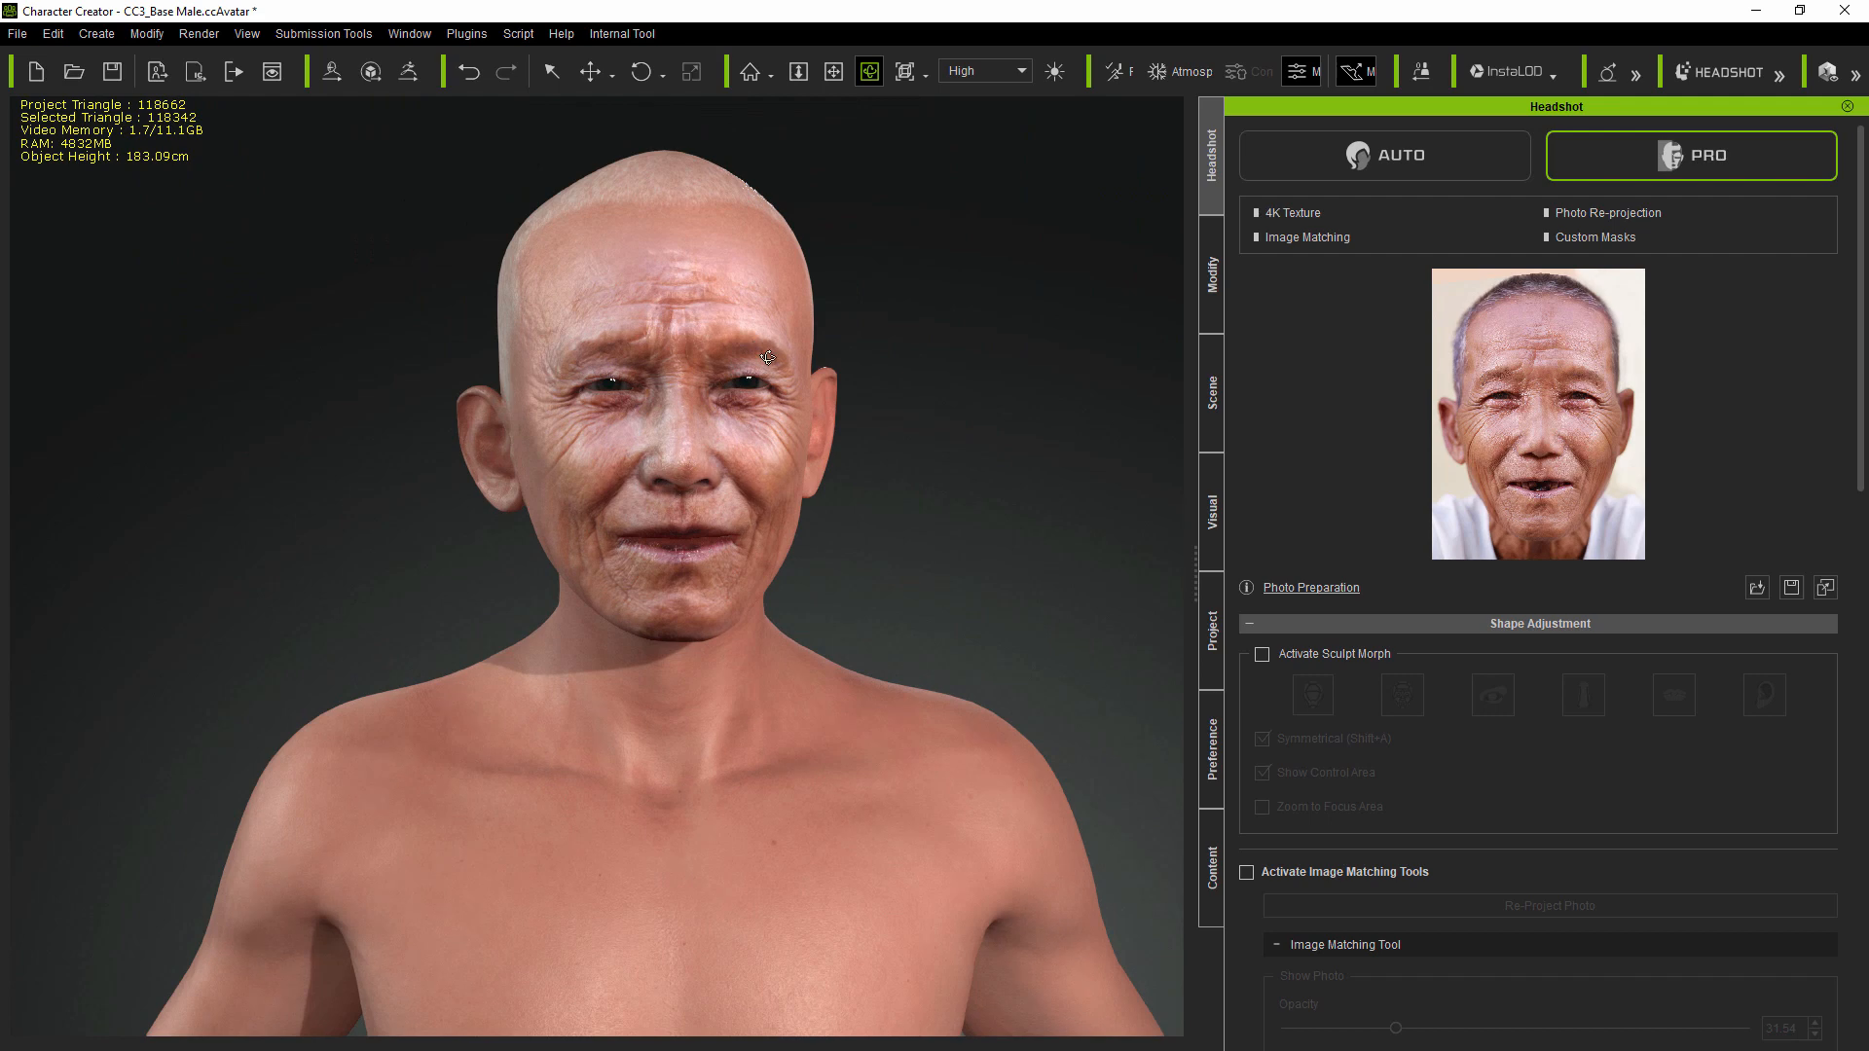
Step: Overlay the reference photo on the face at 100 opacity, fade it to 10, then show the morph sliders
left_click(1248, 872)
scroll(1542, 806, "down", 2)
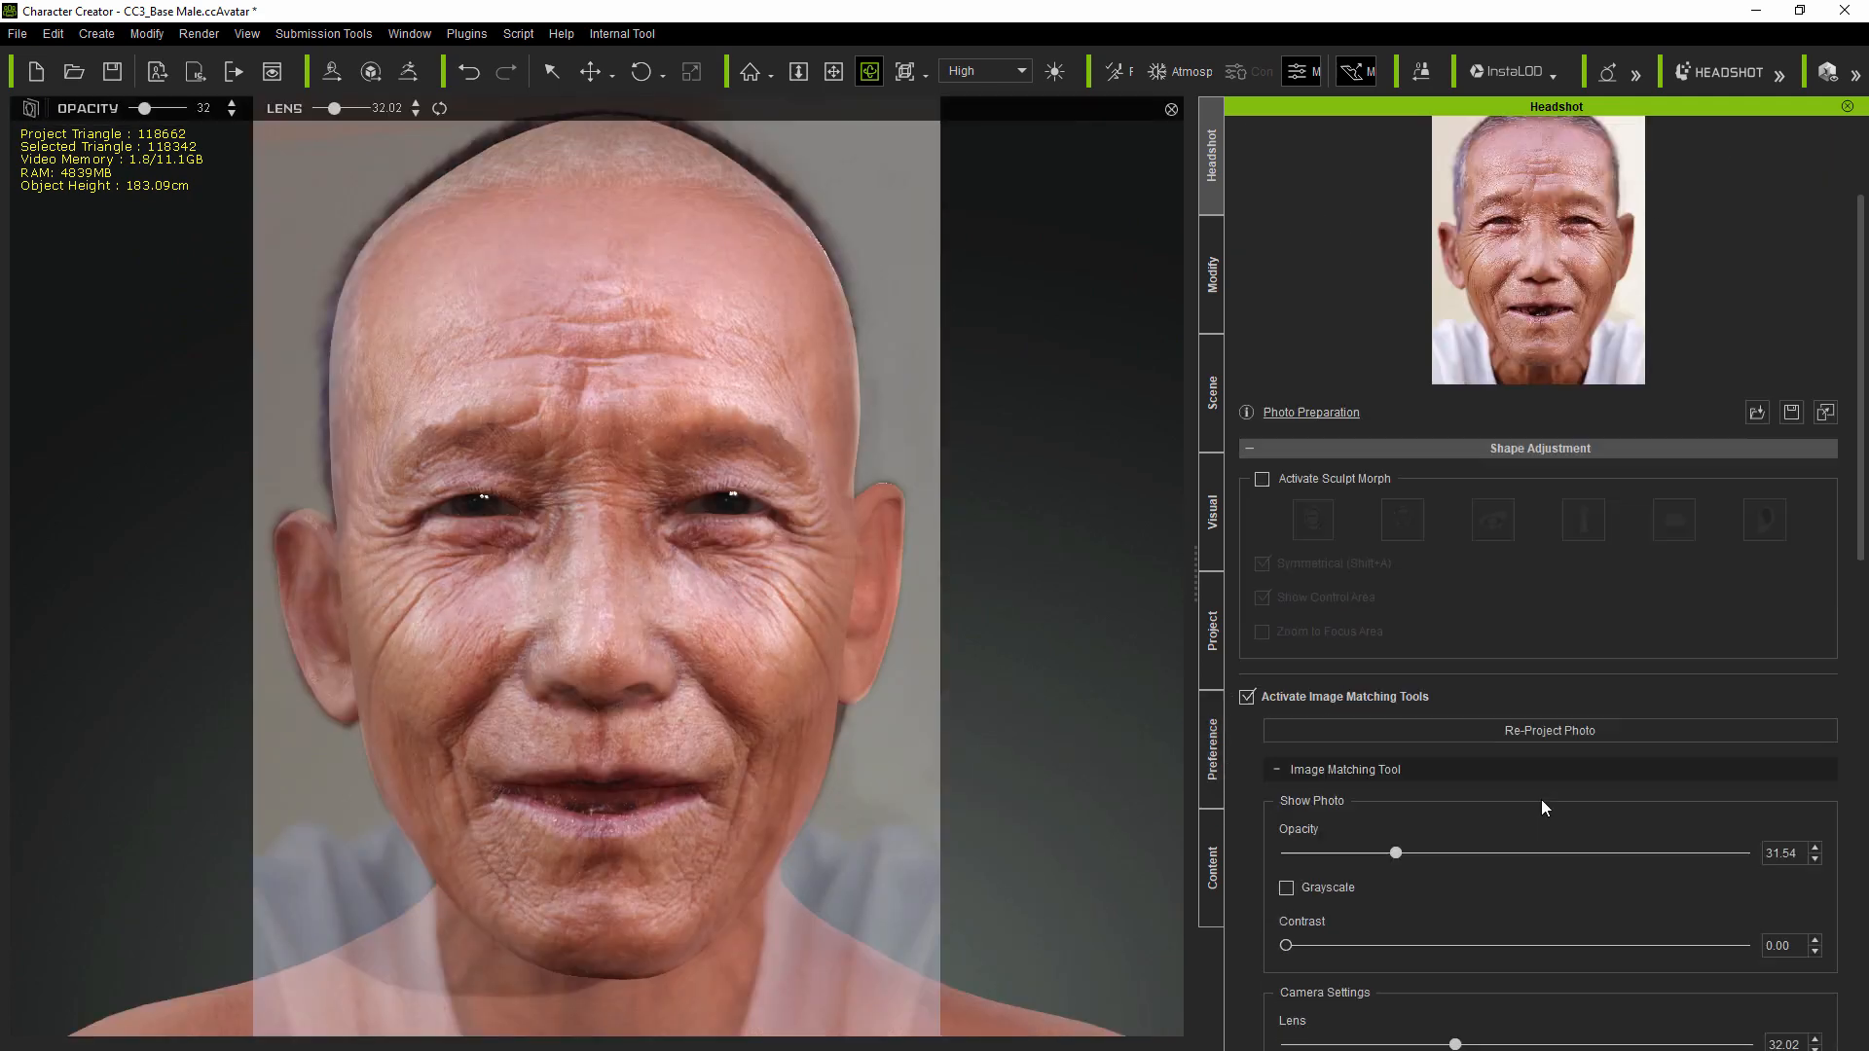
scroll(1540, 798, "down", 1)
left_click_drag(1399, 800, 1846, 839)
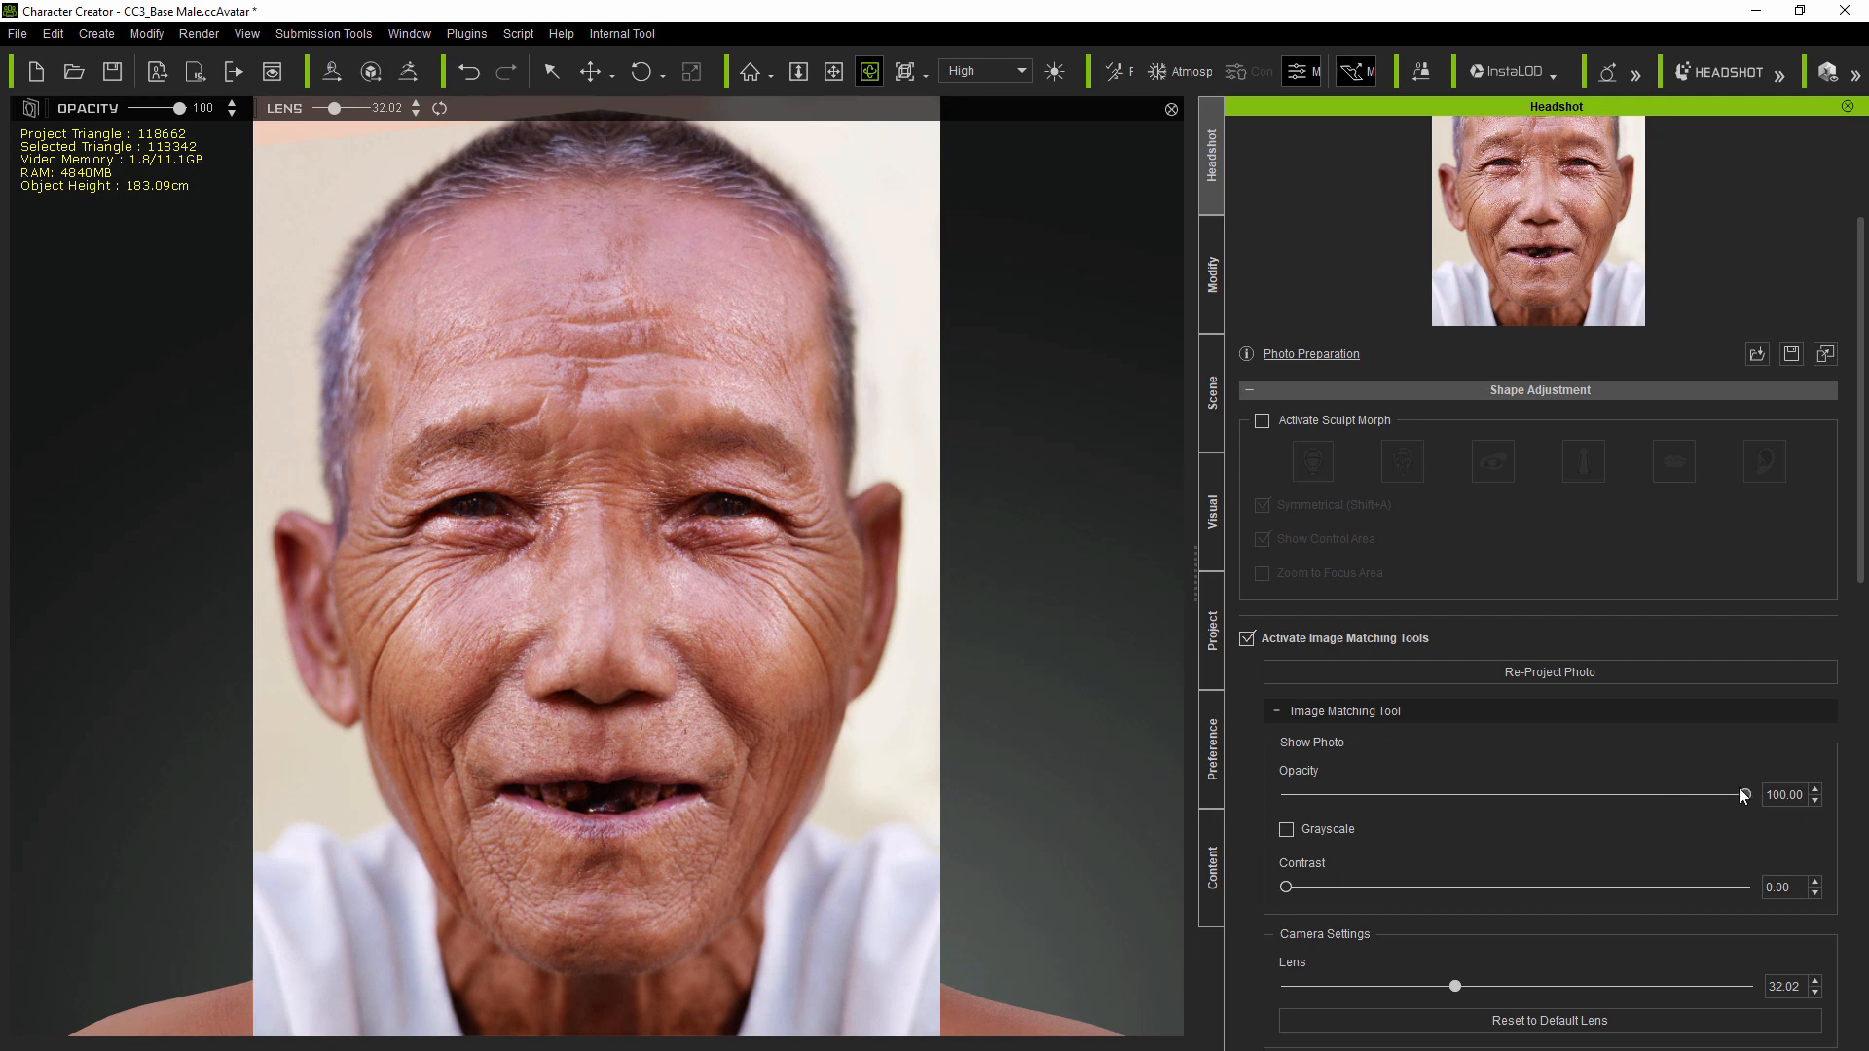
left_click_drag(1743, 794, 1207, 791)
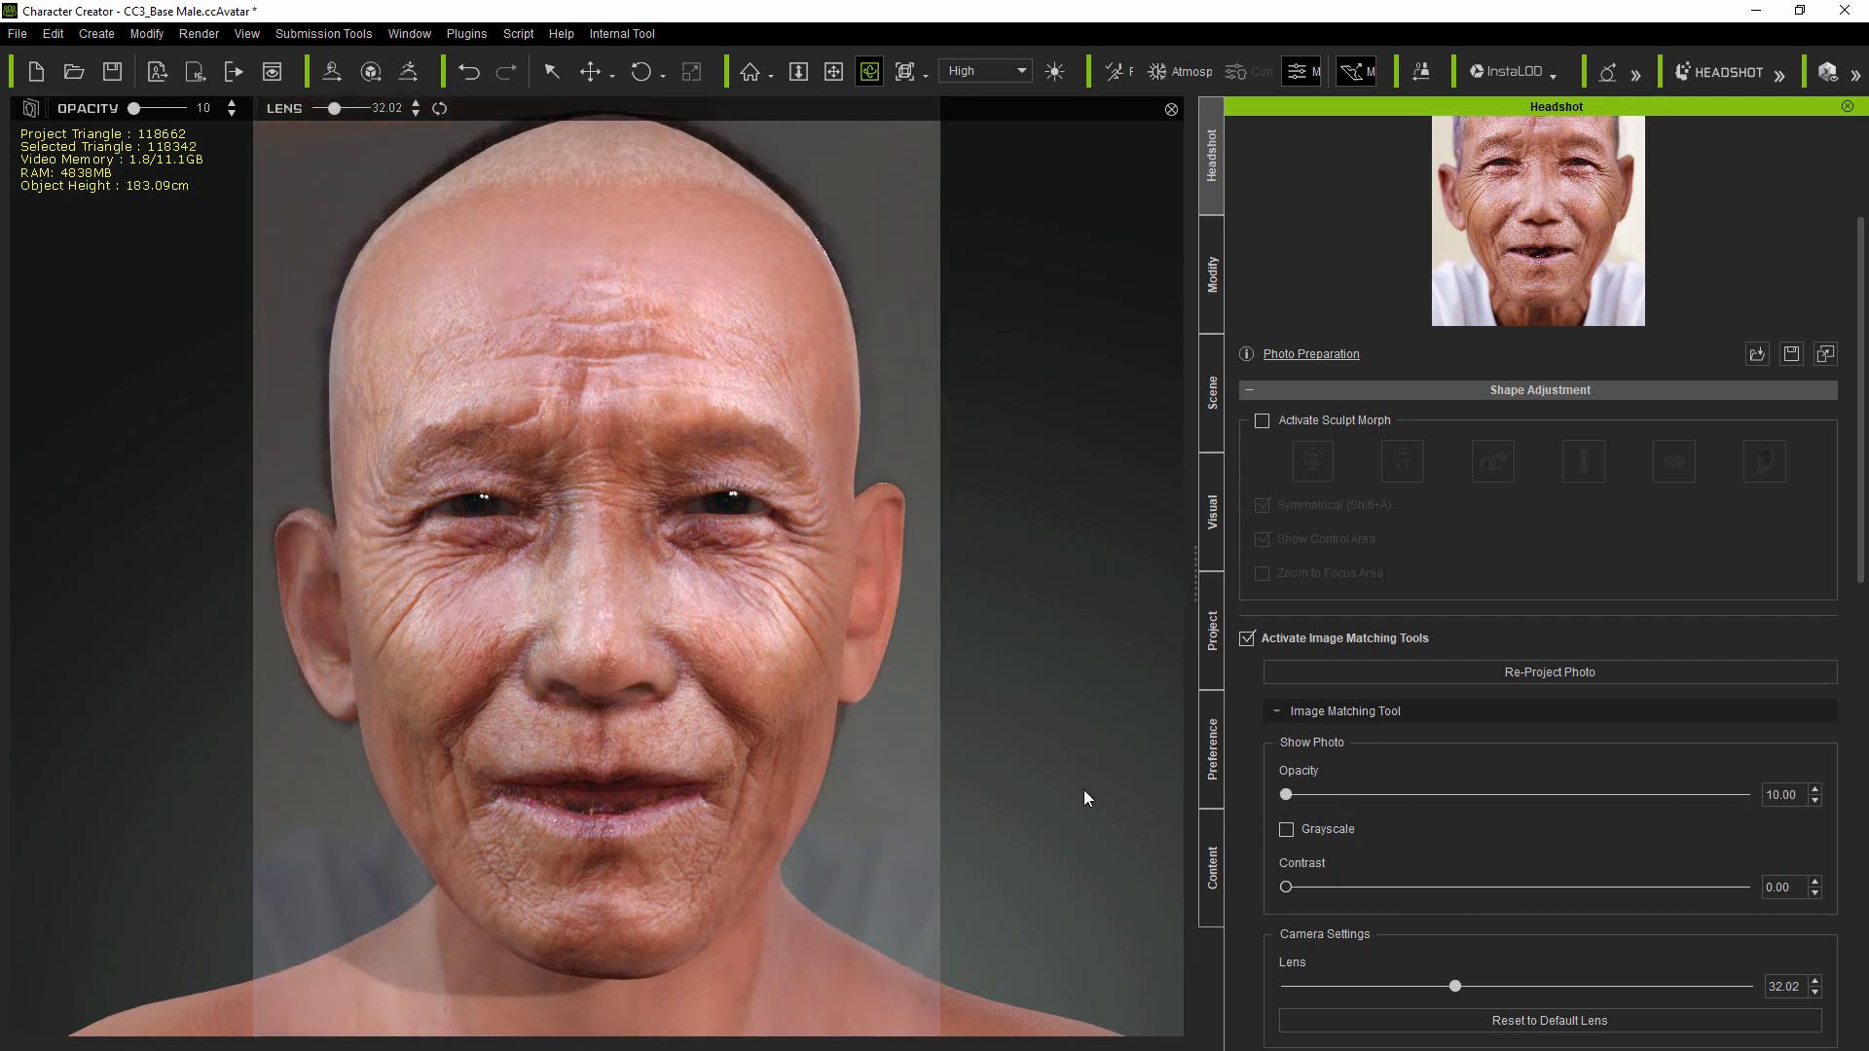
left_click(1214, 322)
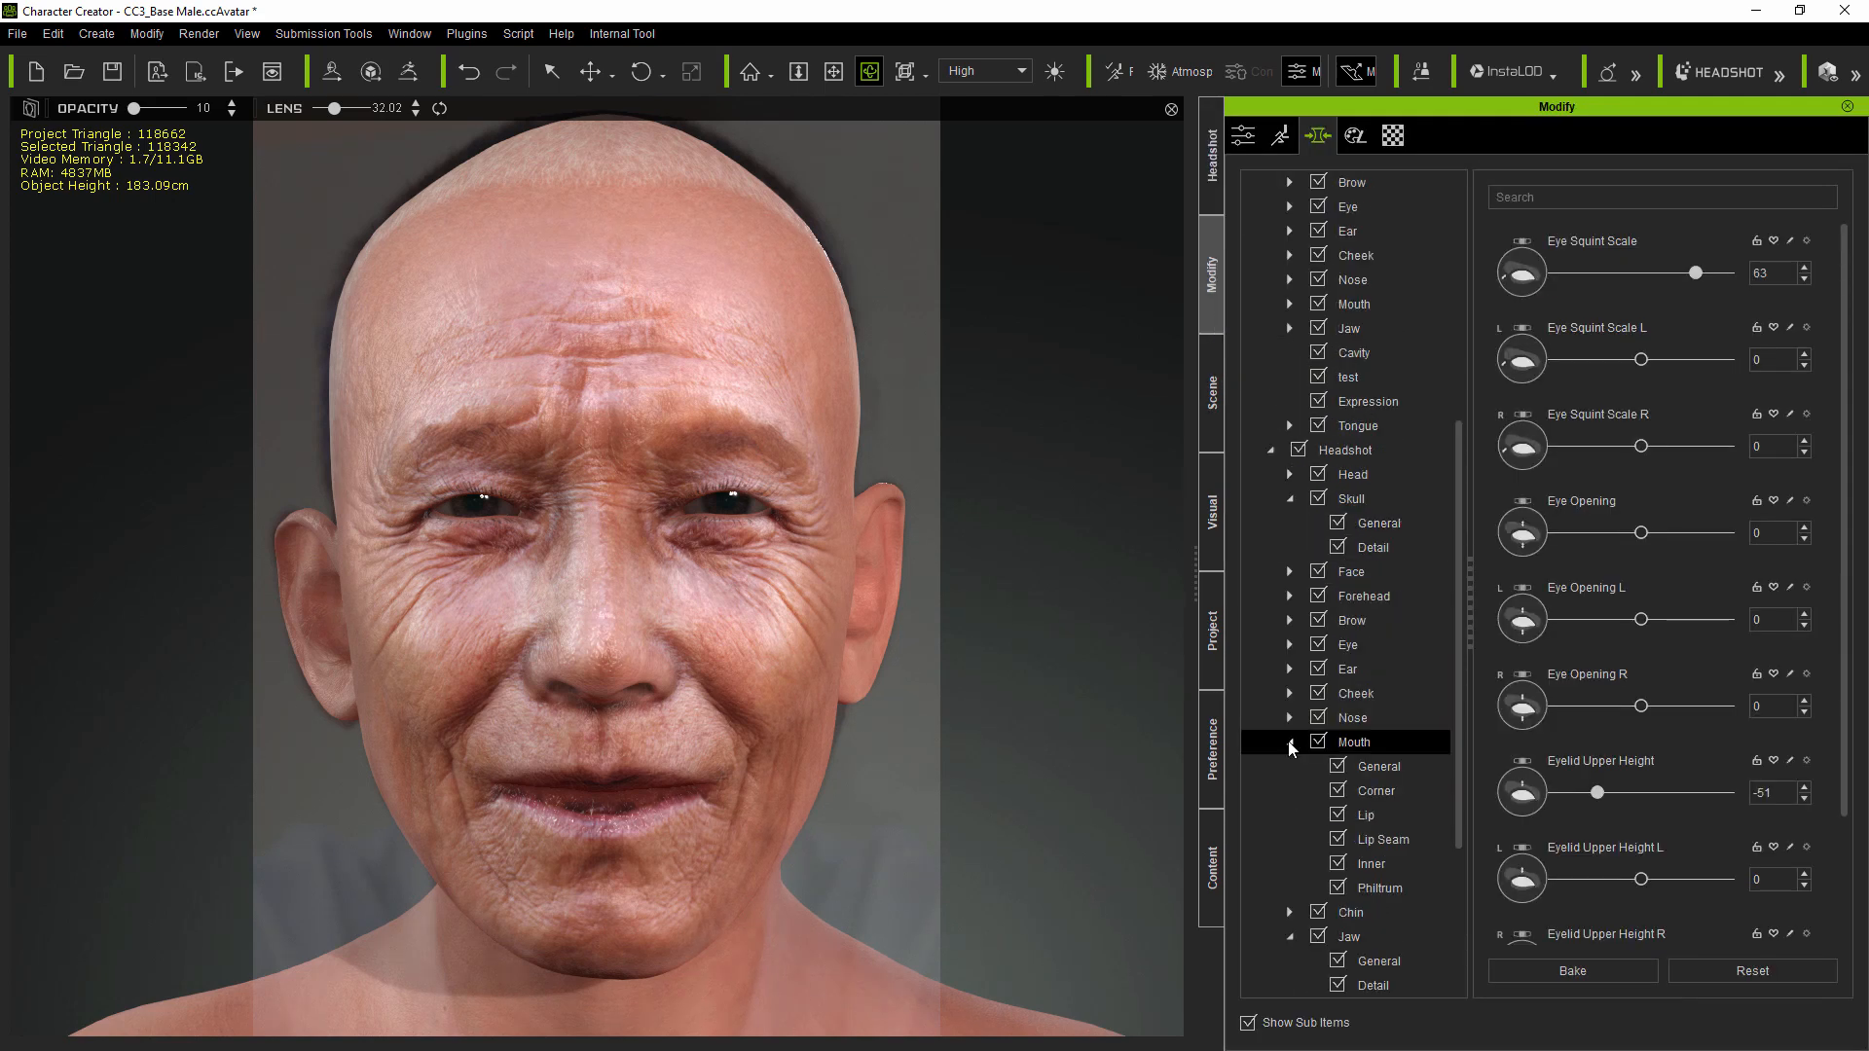
Step: In Mouth > Lip Seam, set Upper Inner Close Open to 100 and Lower to 65
left_click_drag(1463, 757, 1464, 872)
left_click(1398, 623)
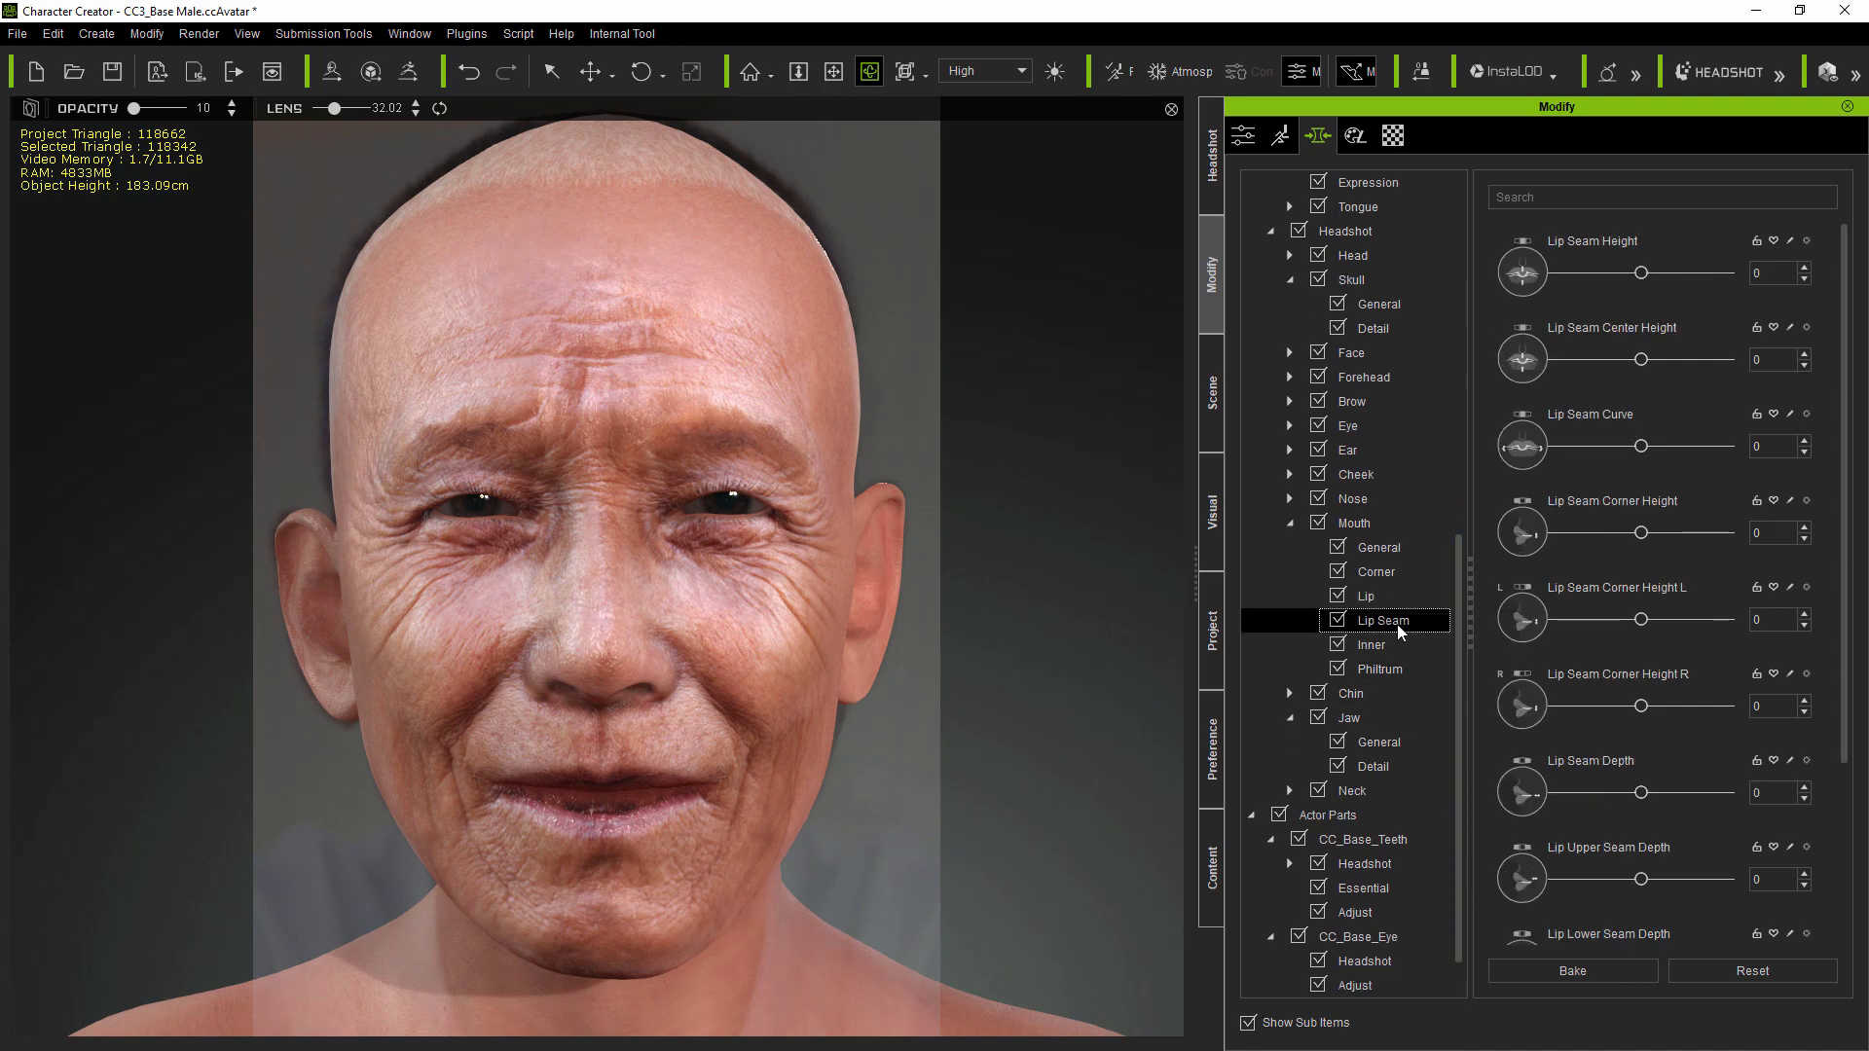
left_click_drag(1848, 648, 1828, 829)
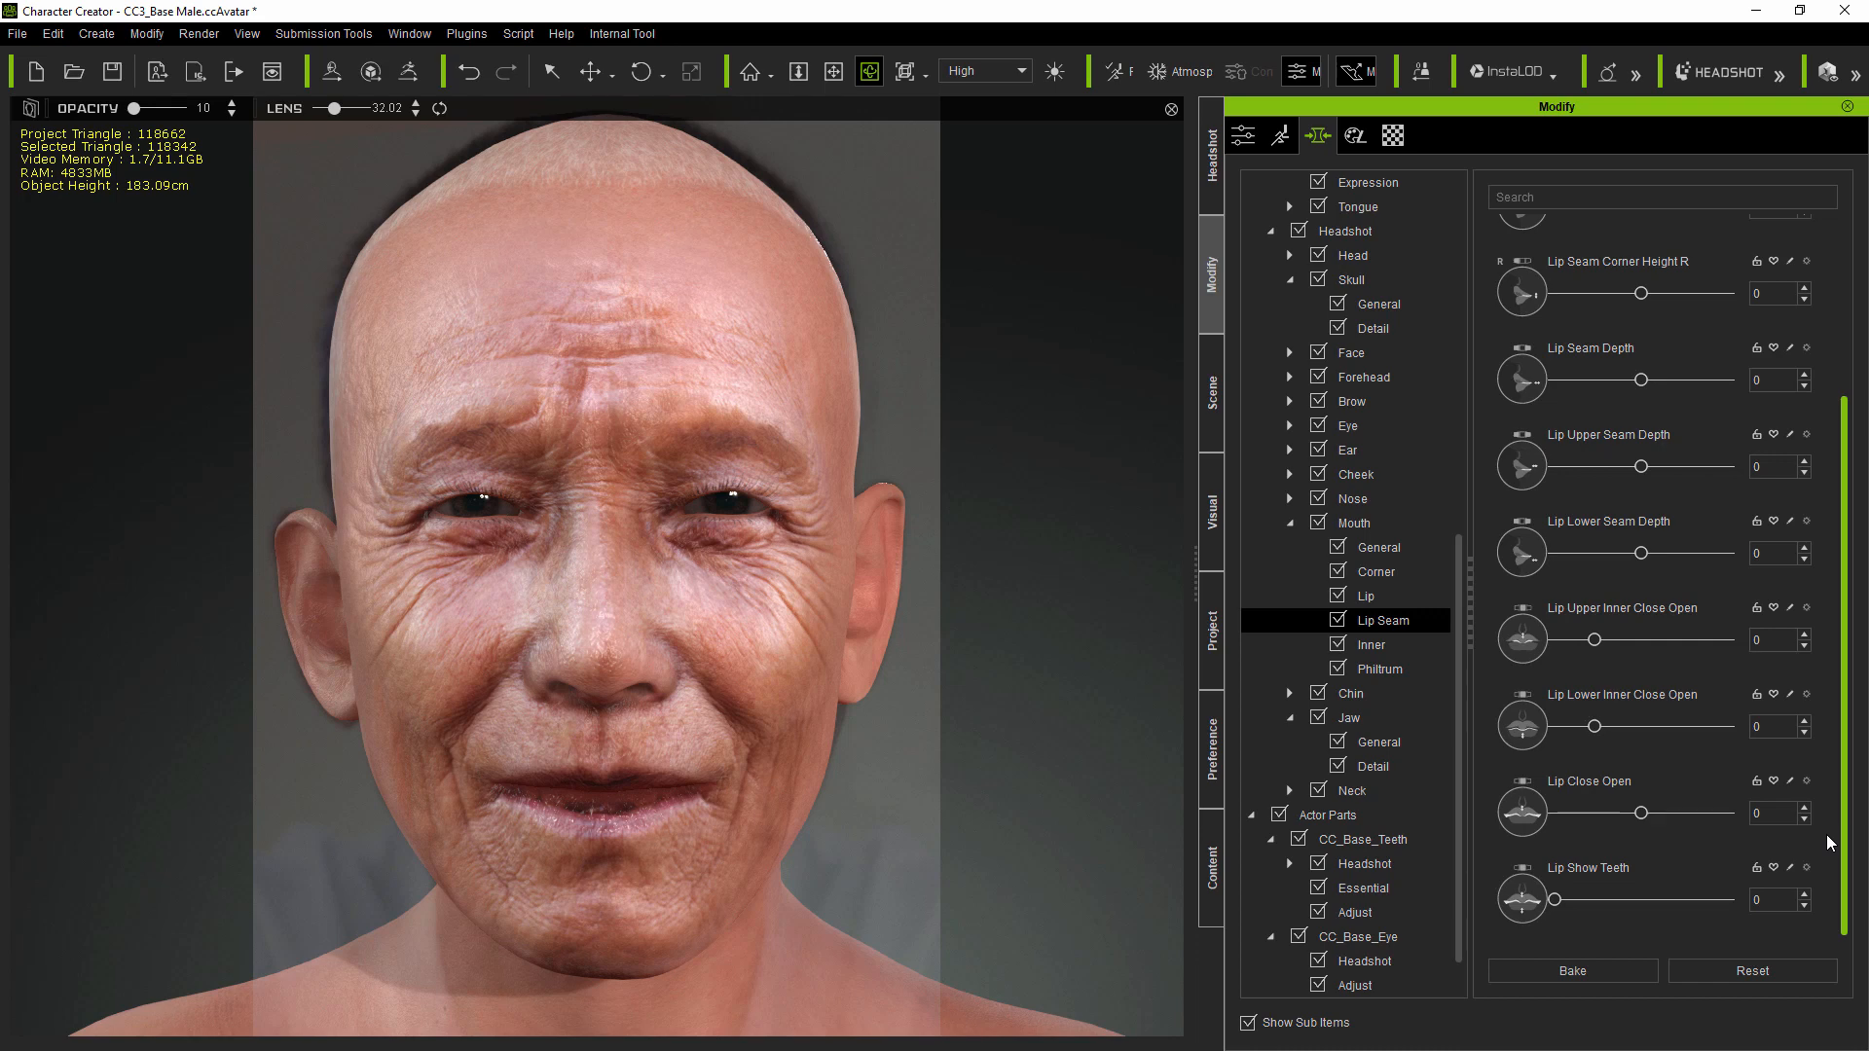
left_click_drag(1595, 640, 1685, 638)
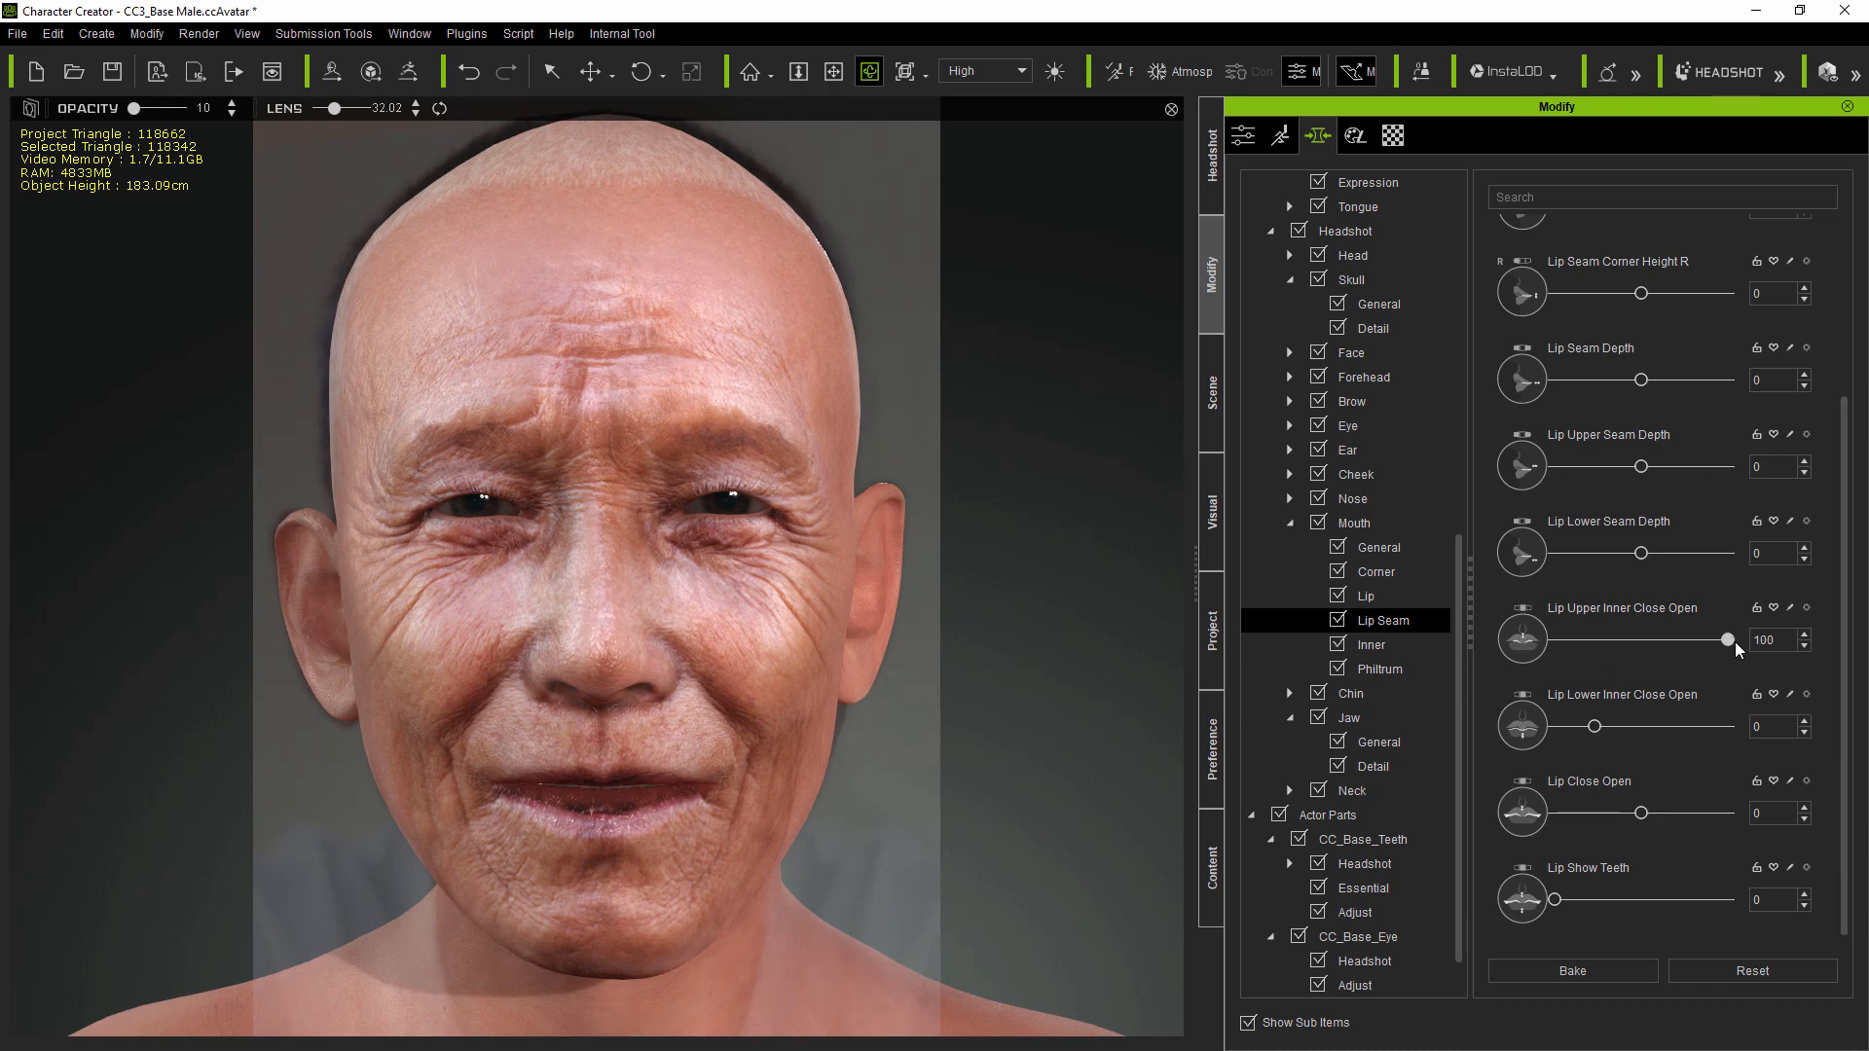
left_click_drag(1616, 726, 1684, 720)
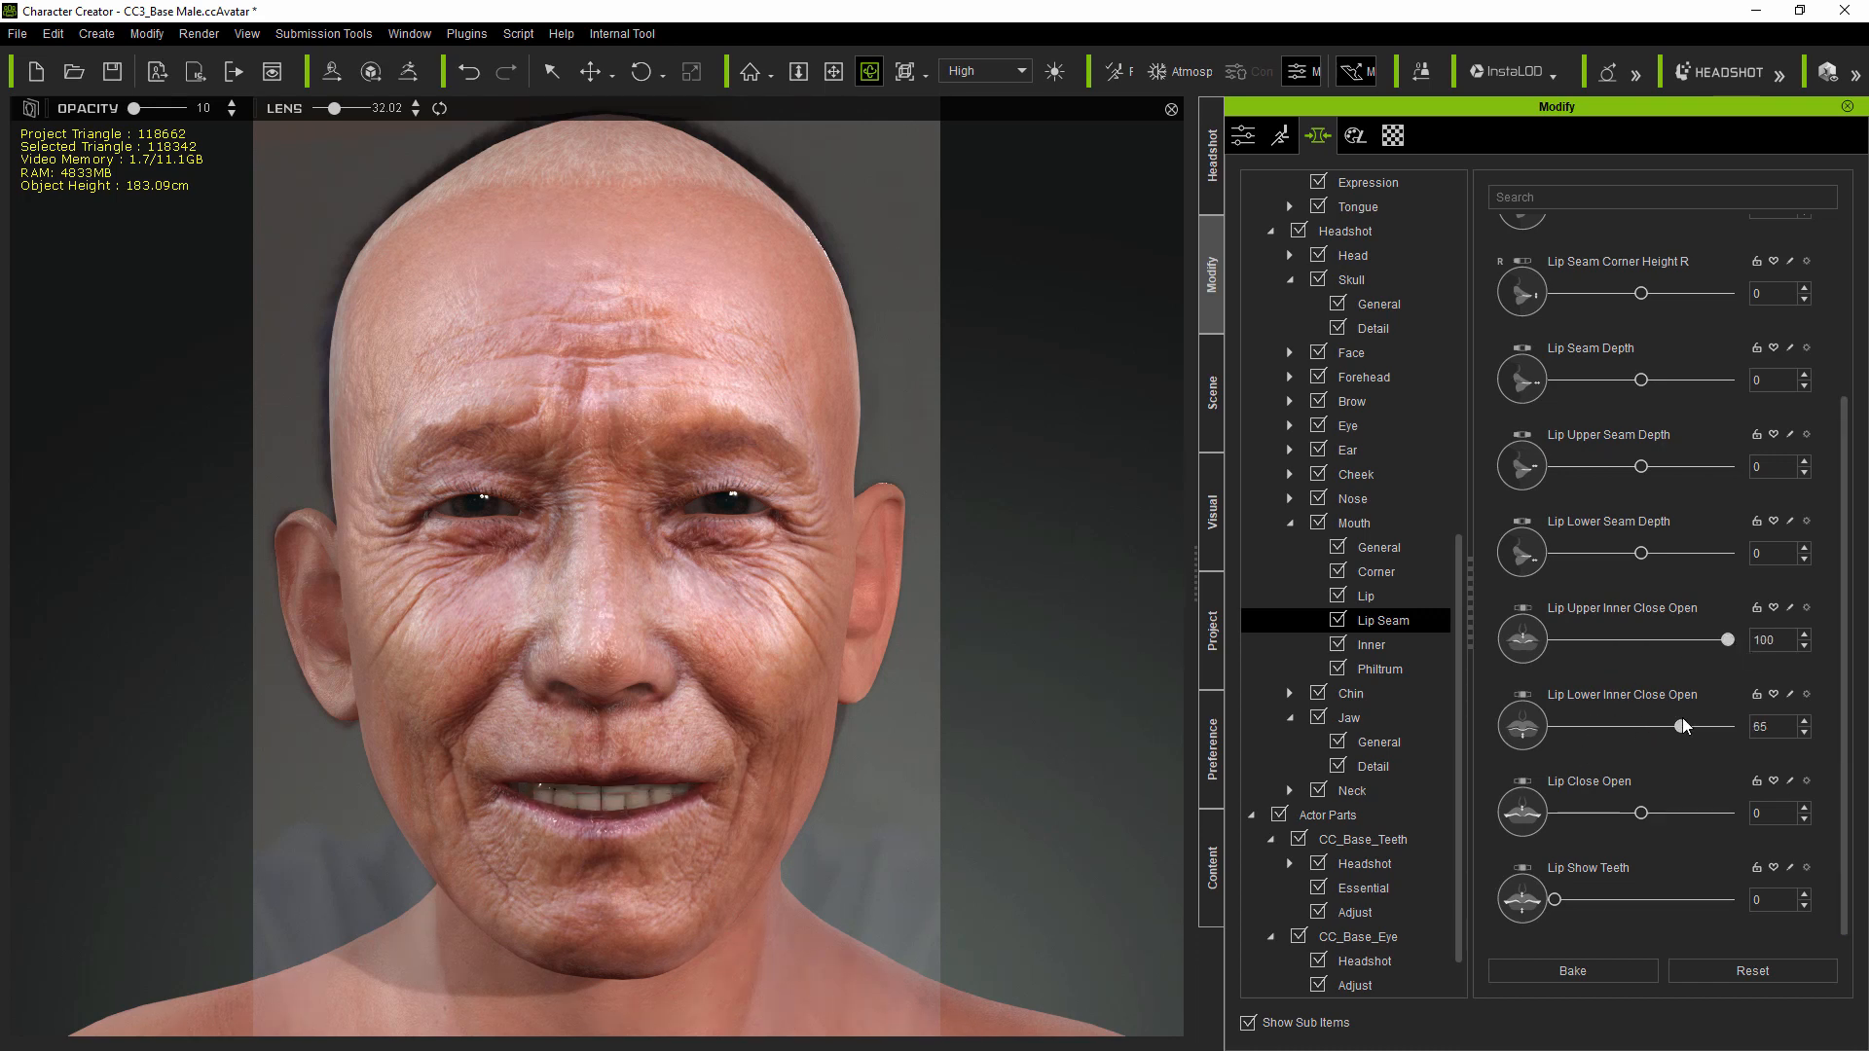
Step: Re-project the photo onto the reshaped head and turn off Image Matching
left_click(1217, 185)
left_click(1556, 676)
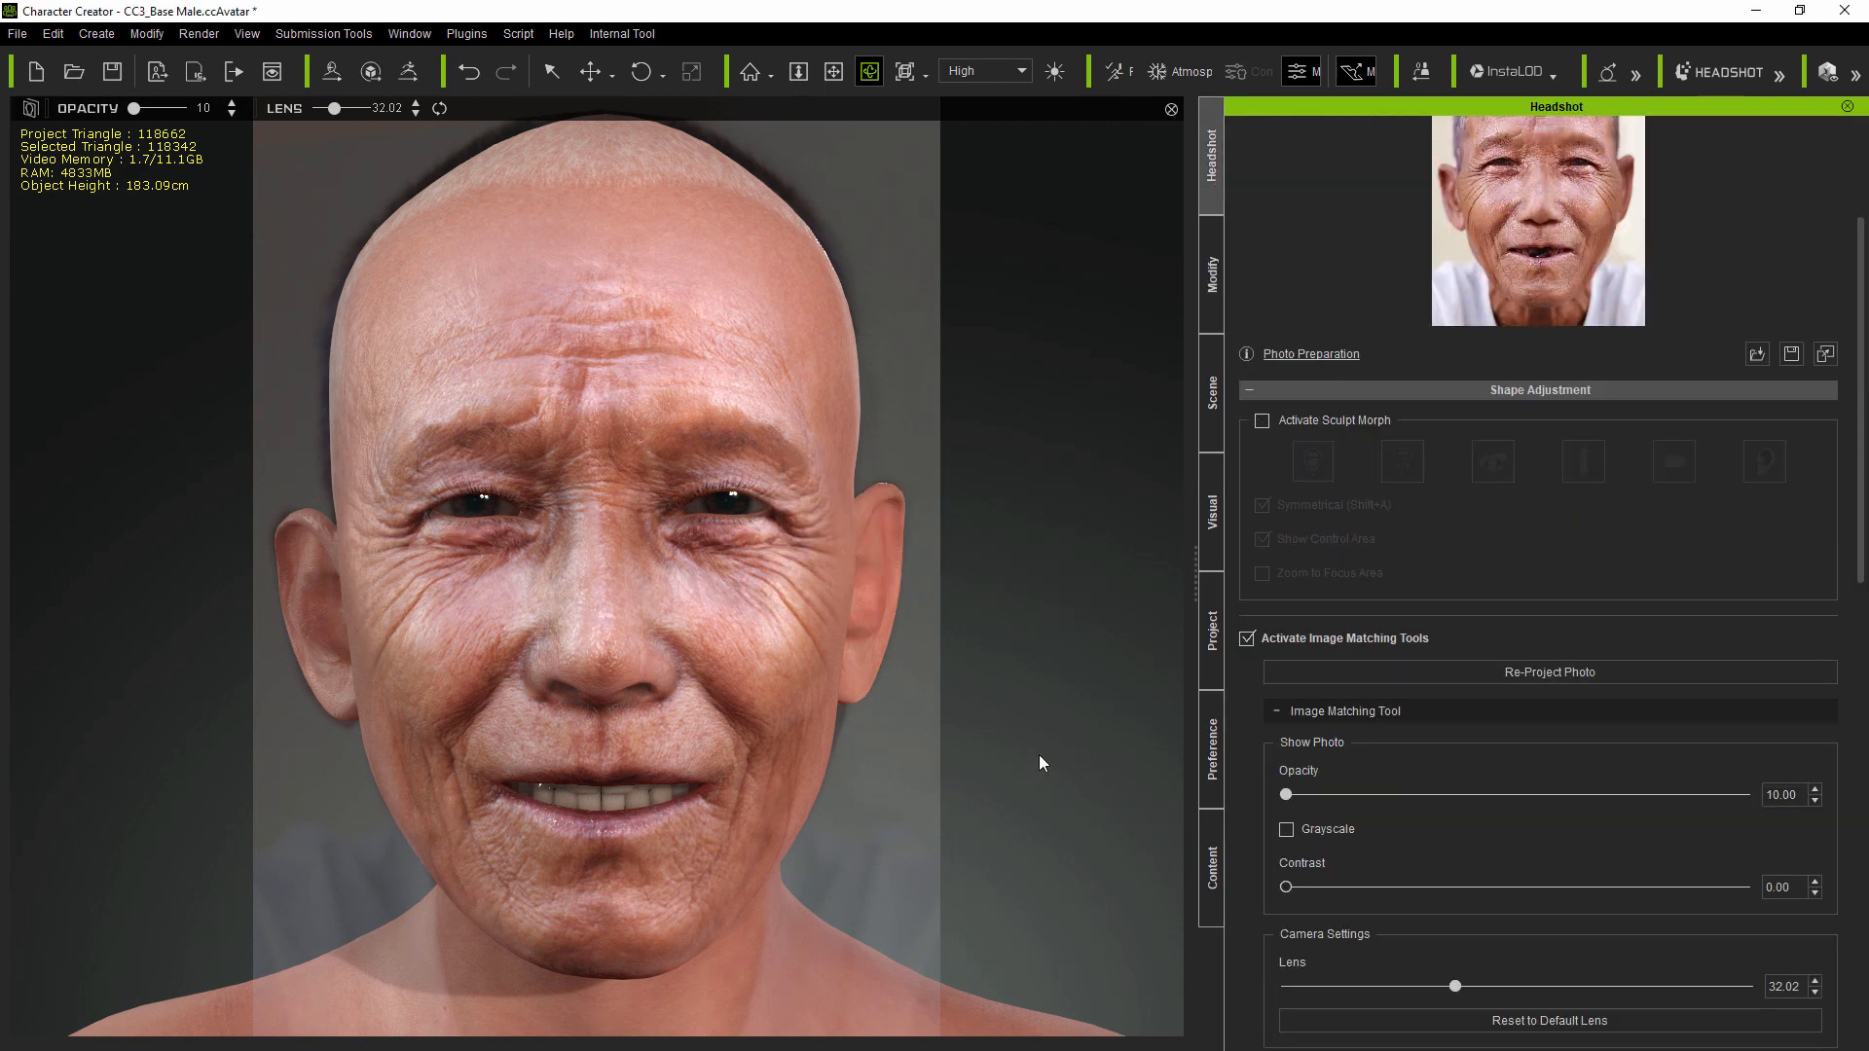
left_click(1246, 639)
mouse_move(969, 707)
right_mouse_down()
mouse_move(598, 709)
mouse_move(1120, 681)
mouse_move(978, 682)
right_mouse_up()
Step: Set Lip Close Open to -45 to close the lips, checking the head from several sides
left_click(1215, 292)
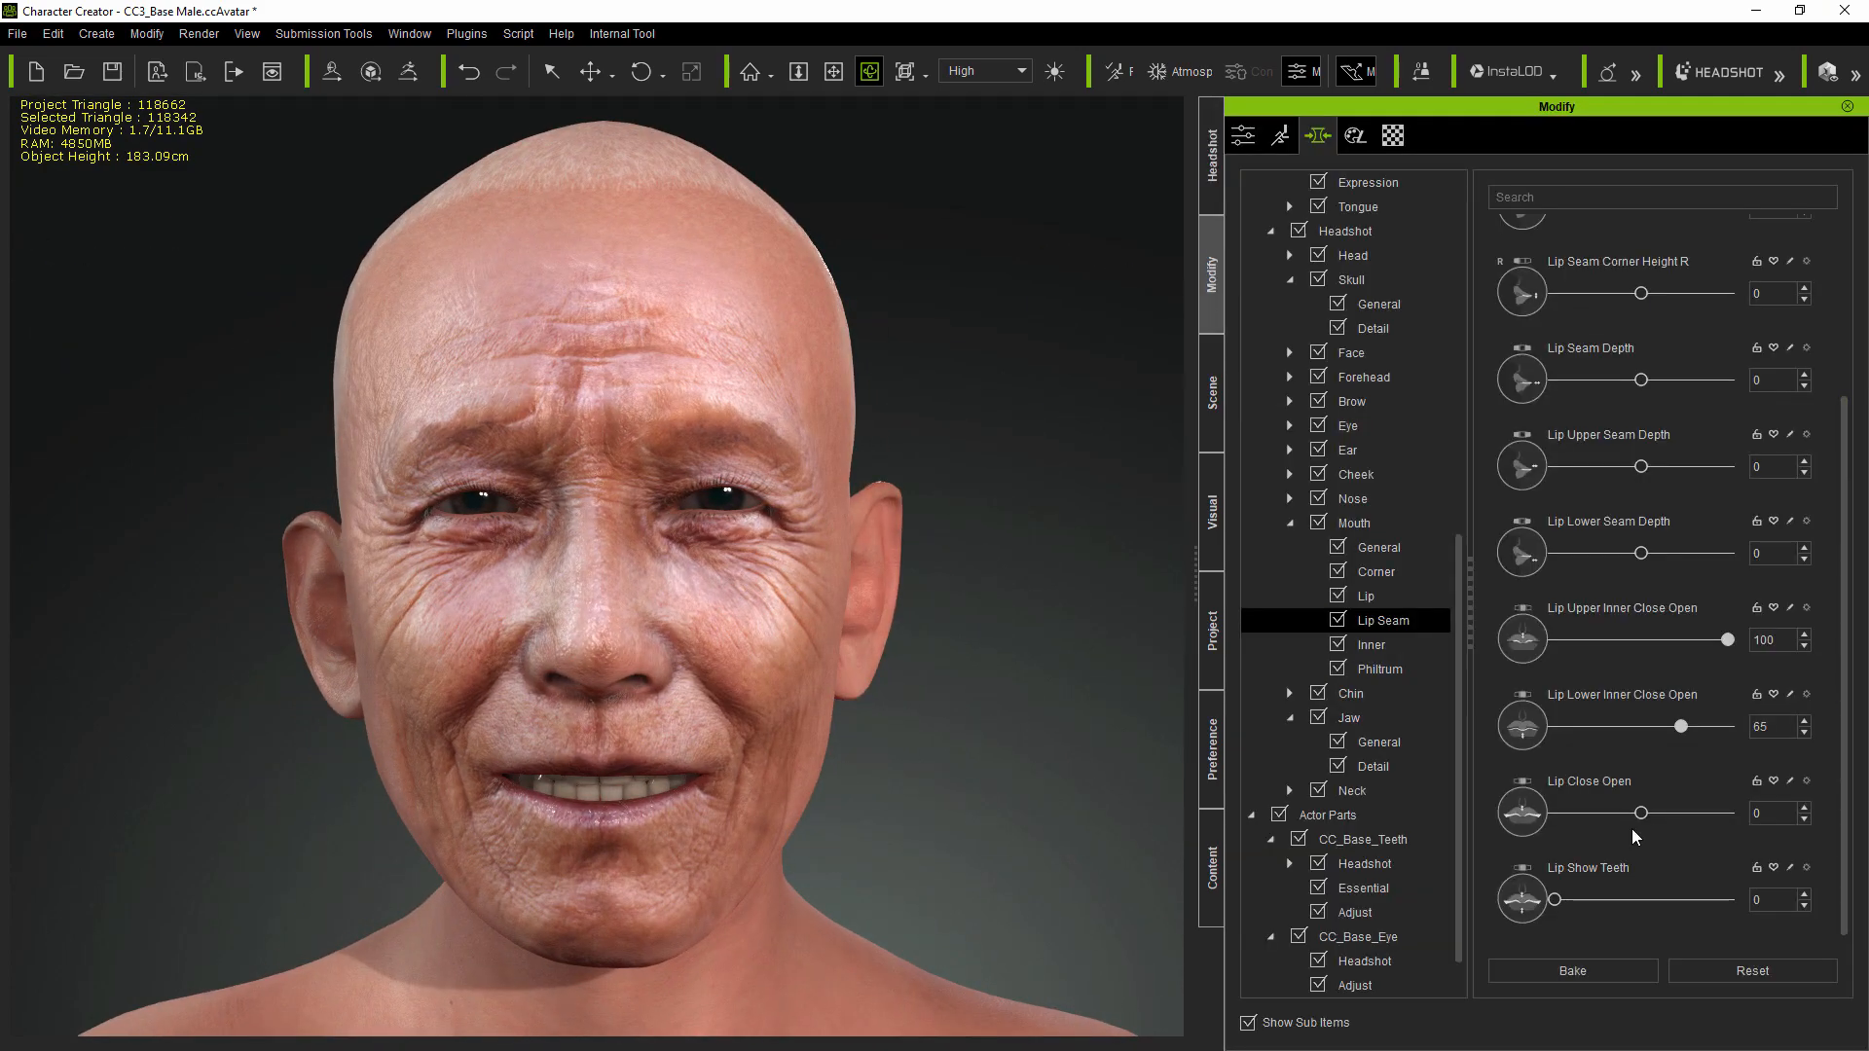
left_click_drag(1641, 814, 1605, 824)
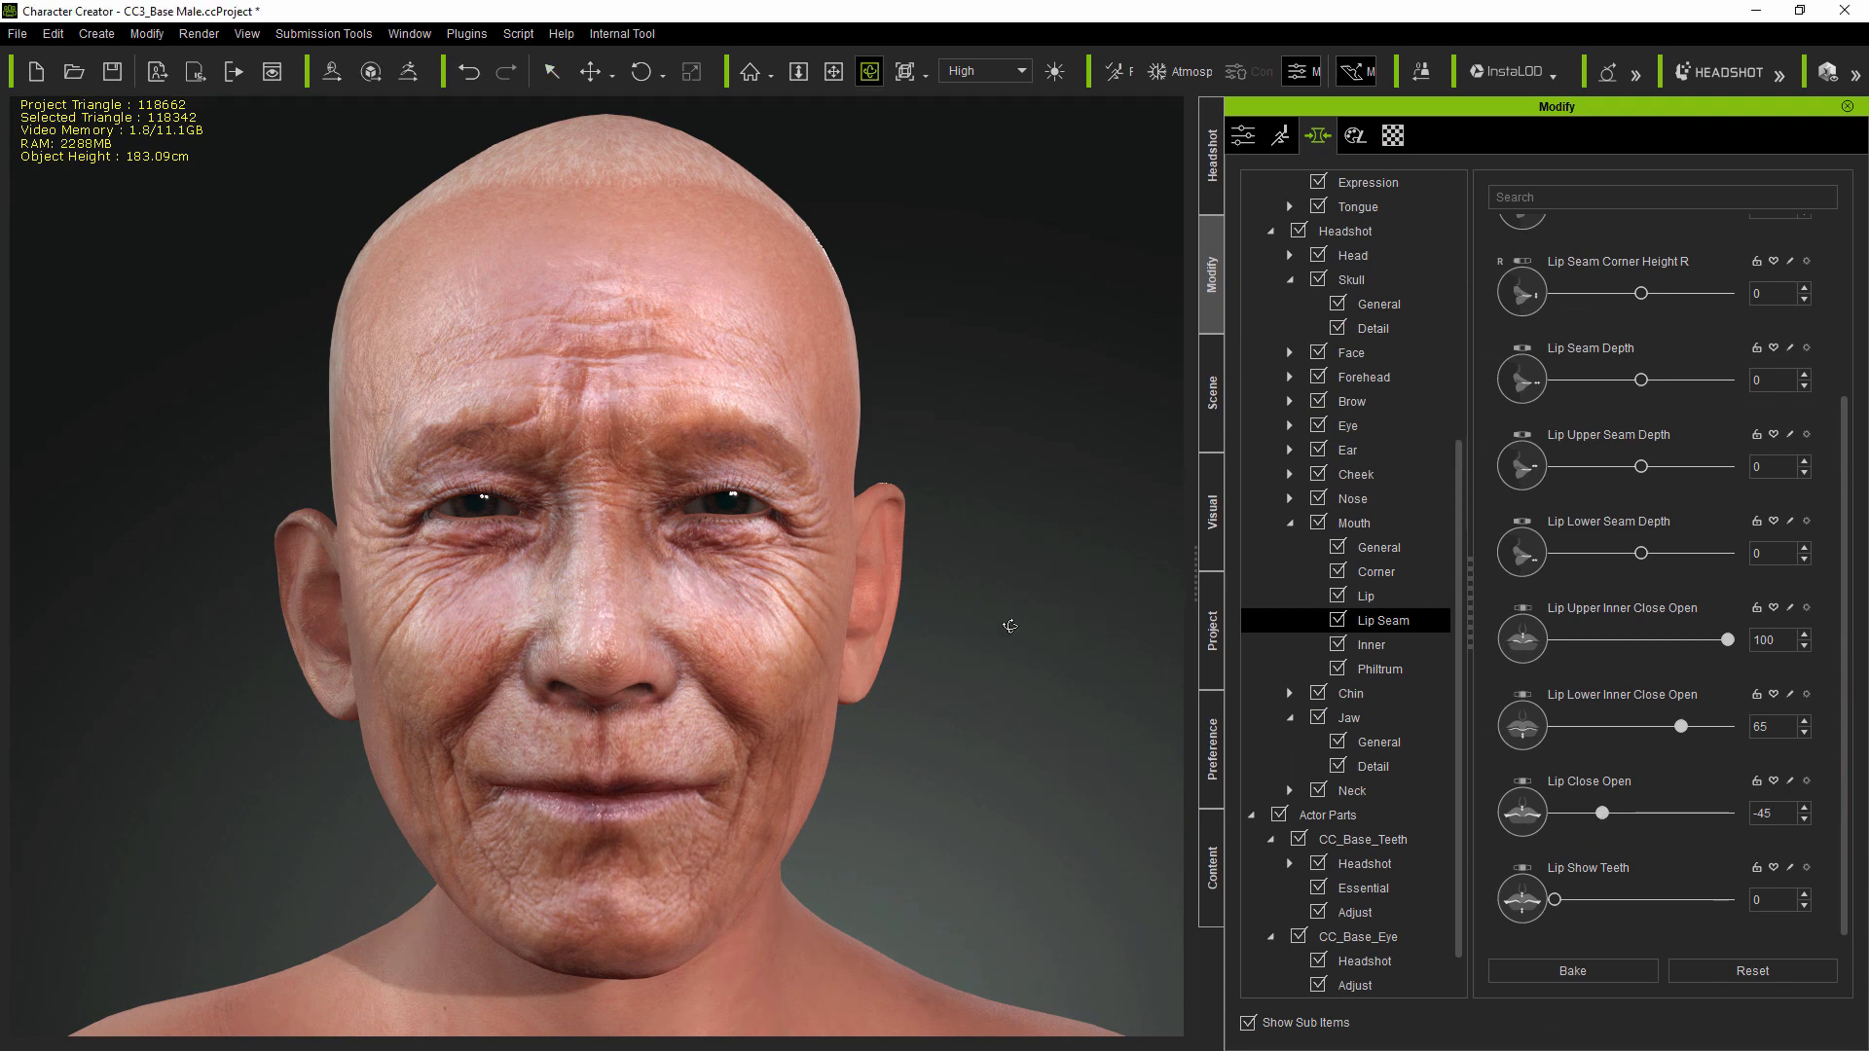
right_click_drag(1006, 624, 1251, 647)
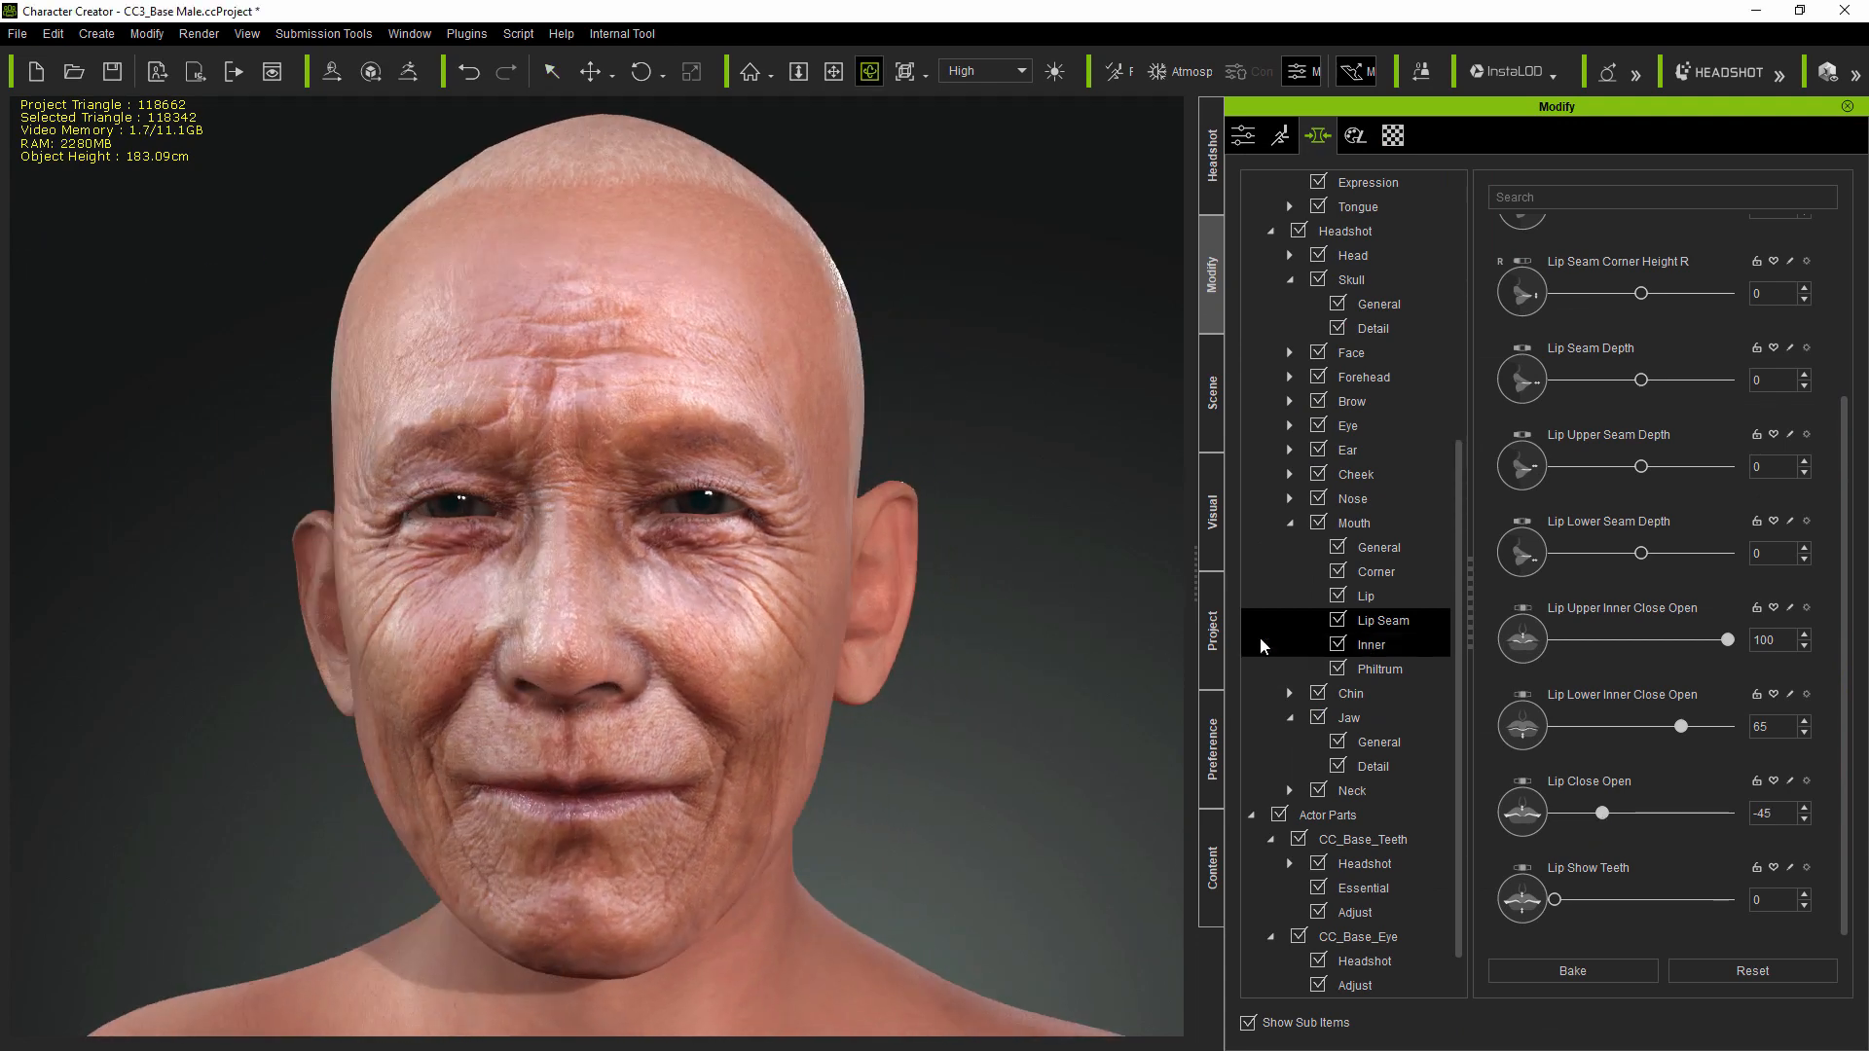
mouse_move(966, 657)
right_mouse_down()
mouse_move(1119, 643)
mouse_move(966, 672)
right_mouse_up()
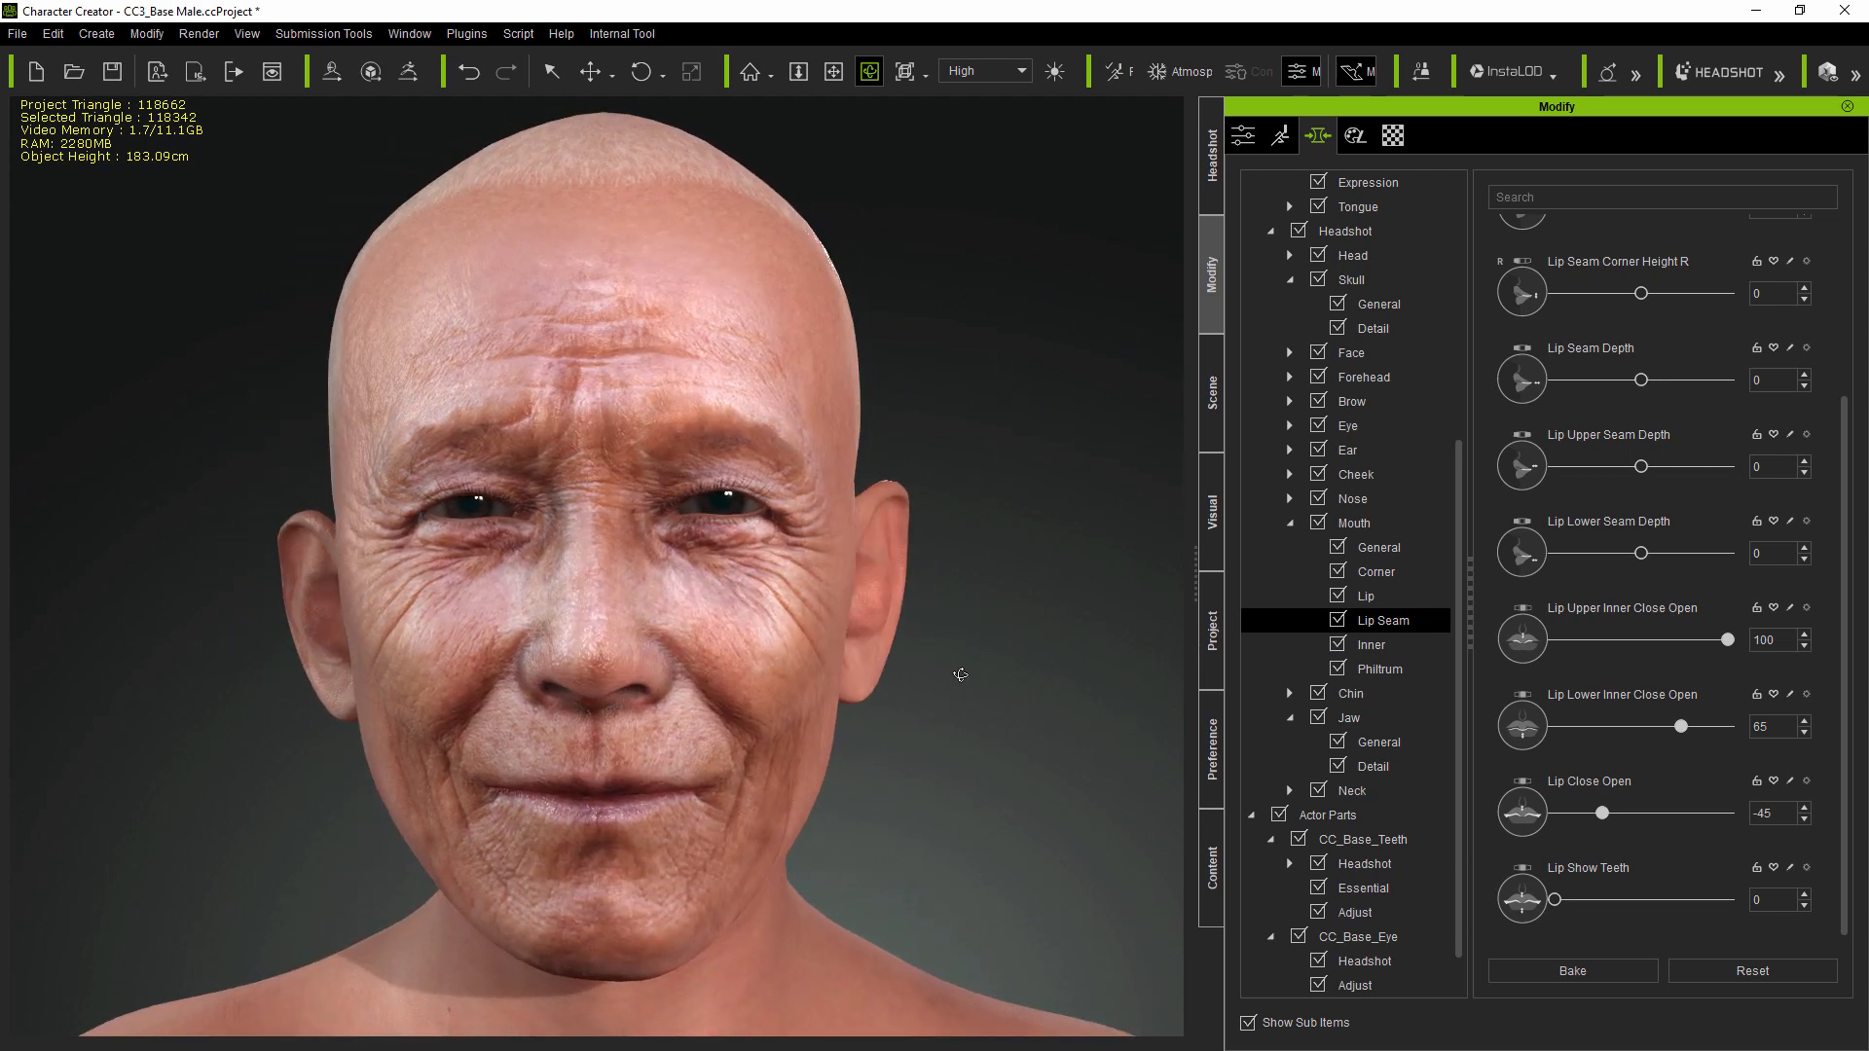
left_click(1283, 137)
Step: Preview the Happy, Happy_3, Happy_6, Happy_7, Happy_11 and Happy_12 smiles, then reset to neutral
left_click(1445, 302)
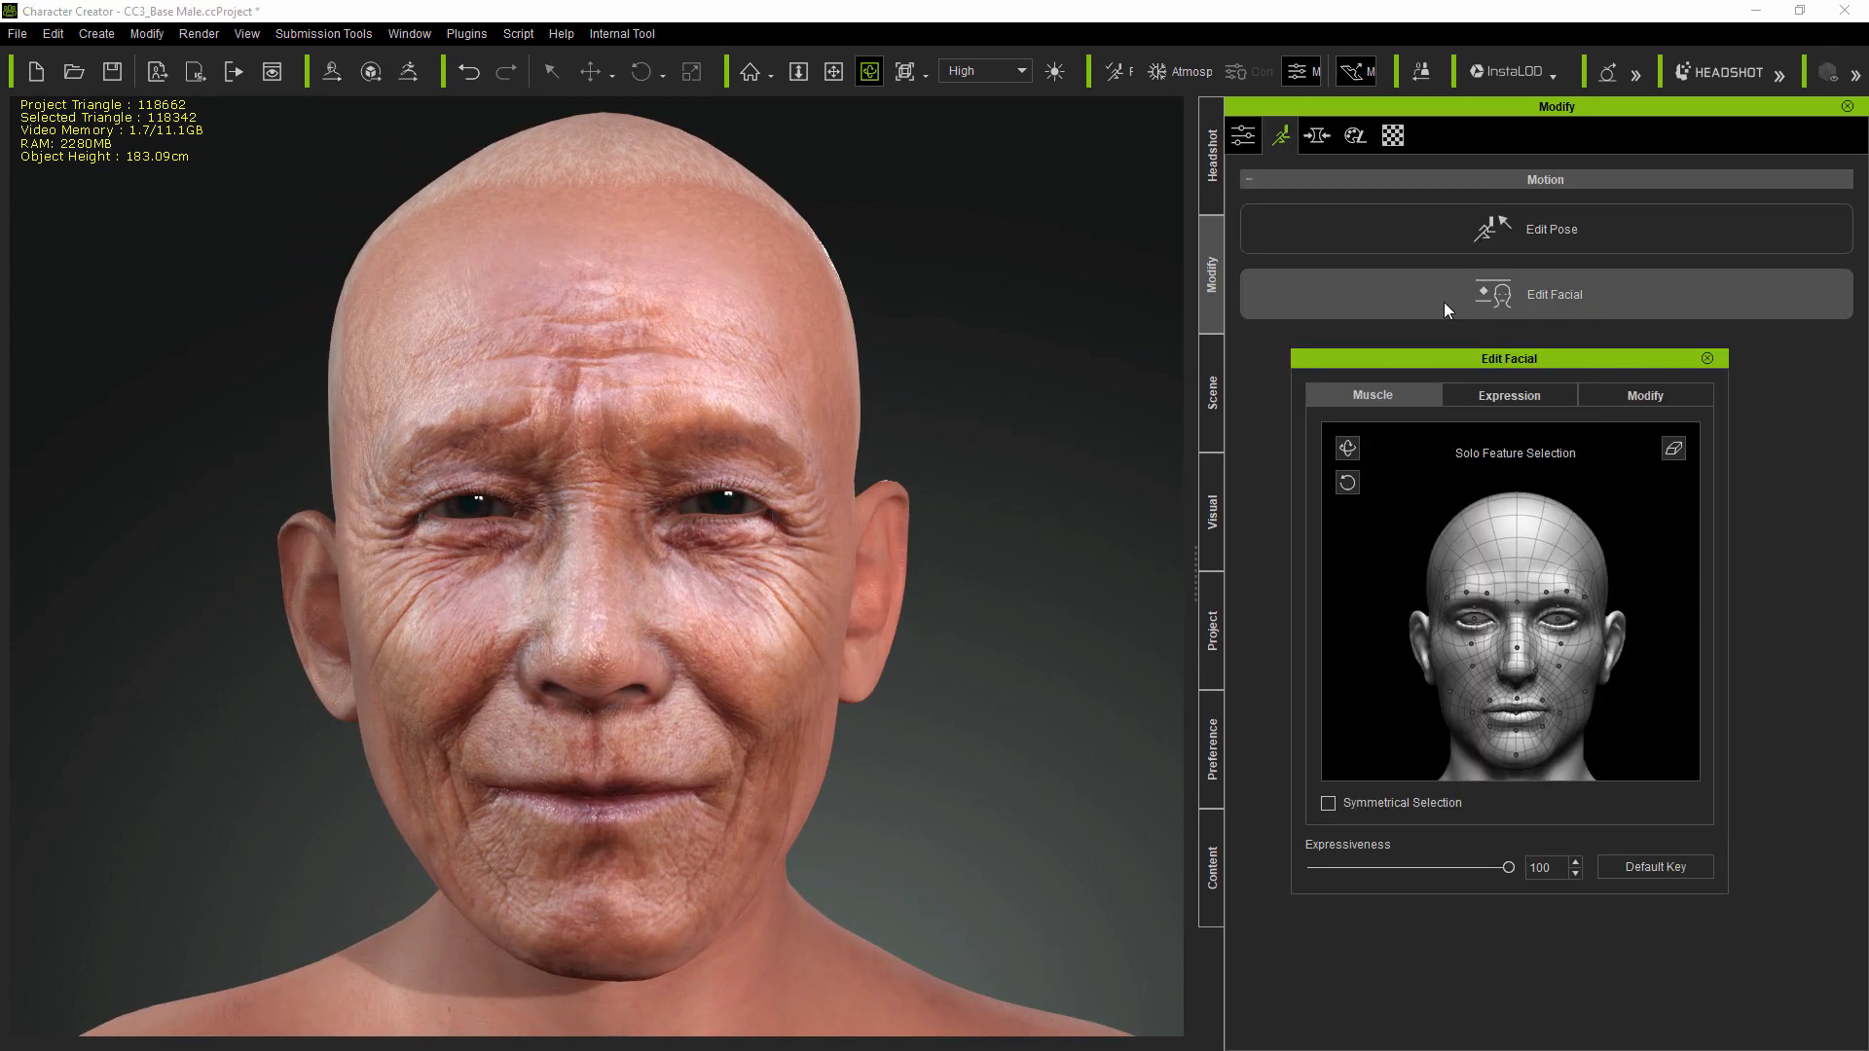
left_click(1503, 394)
left_click(1355, 505)
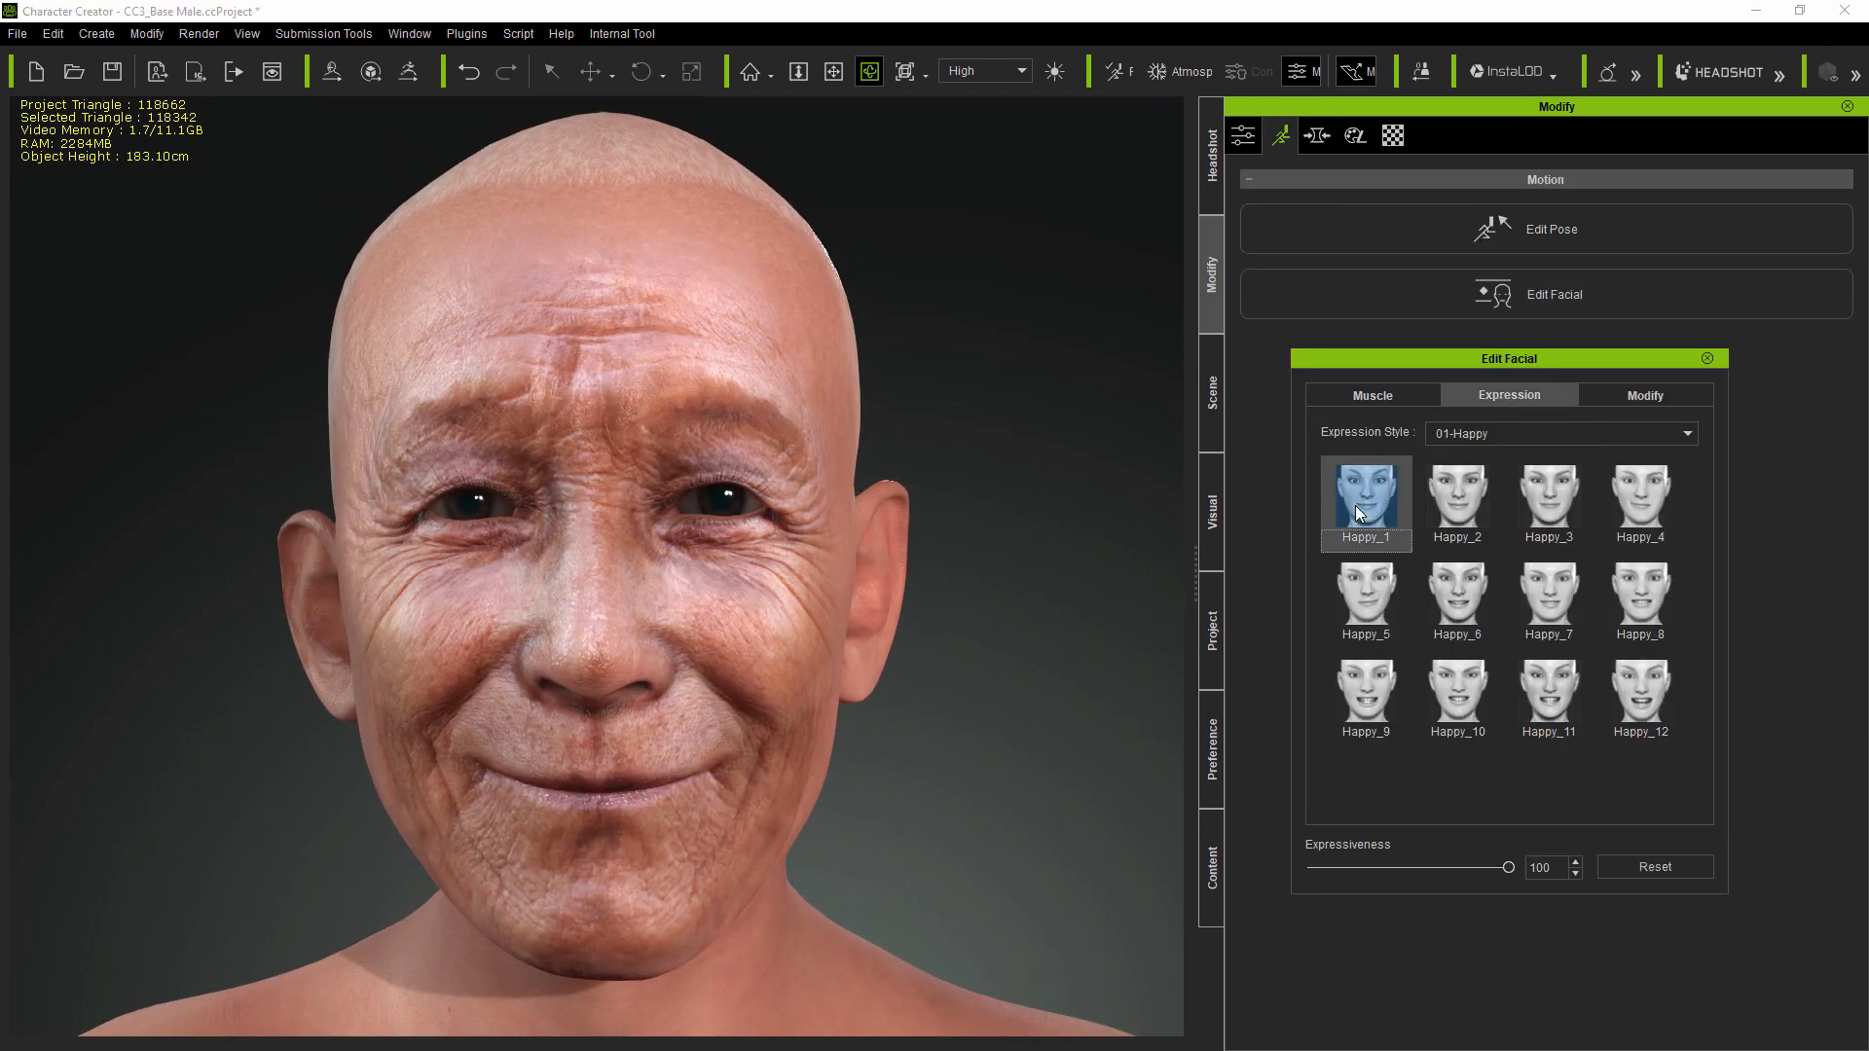
left_click(1540, 511)
left_click(1439, 604)
left_click(1566, 598)
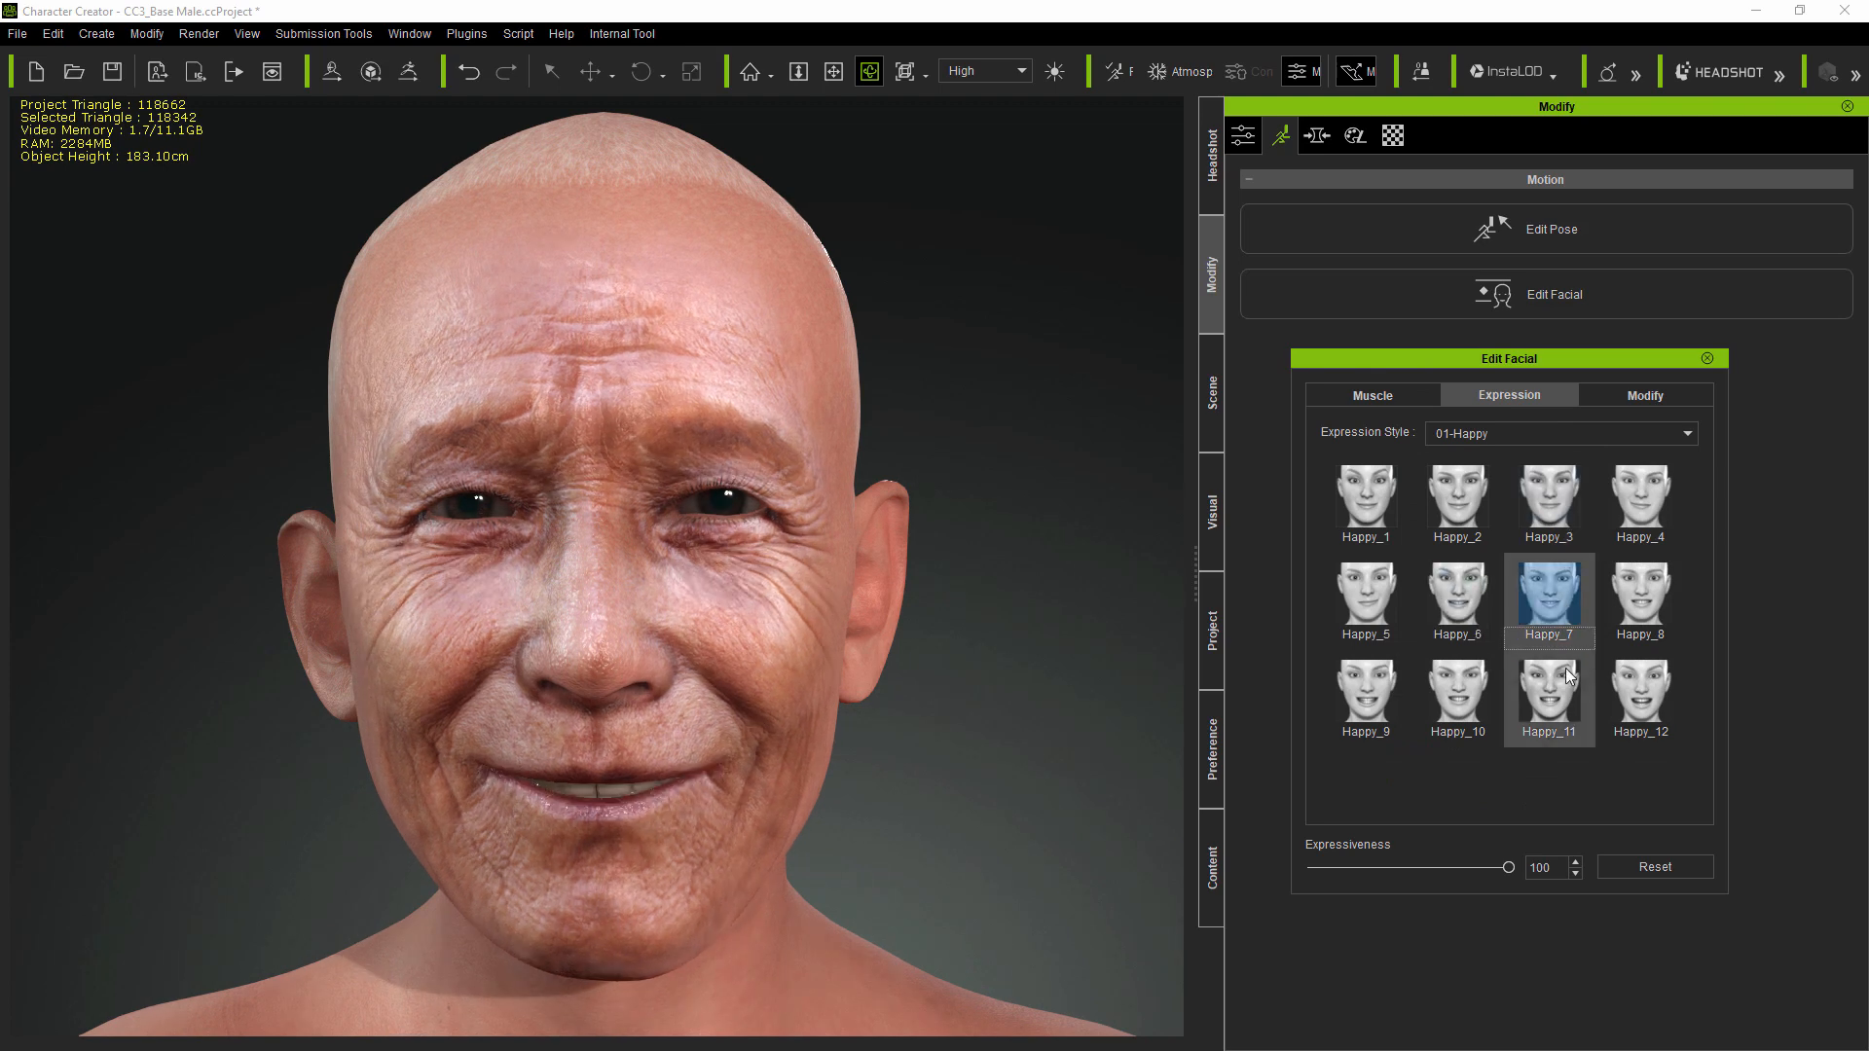
left_click(1569, 678)
left_click(1636, 699)
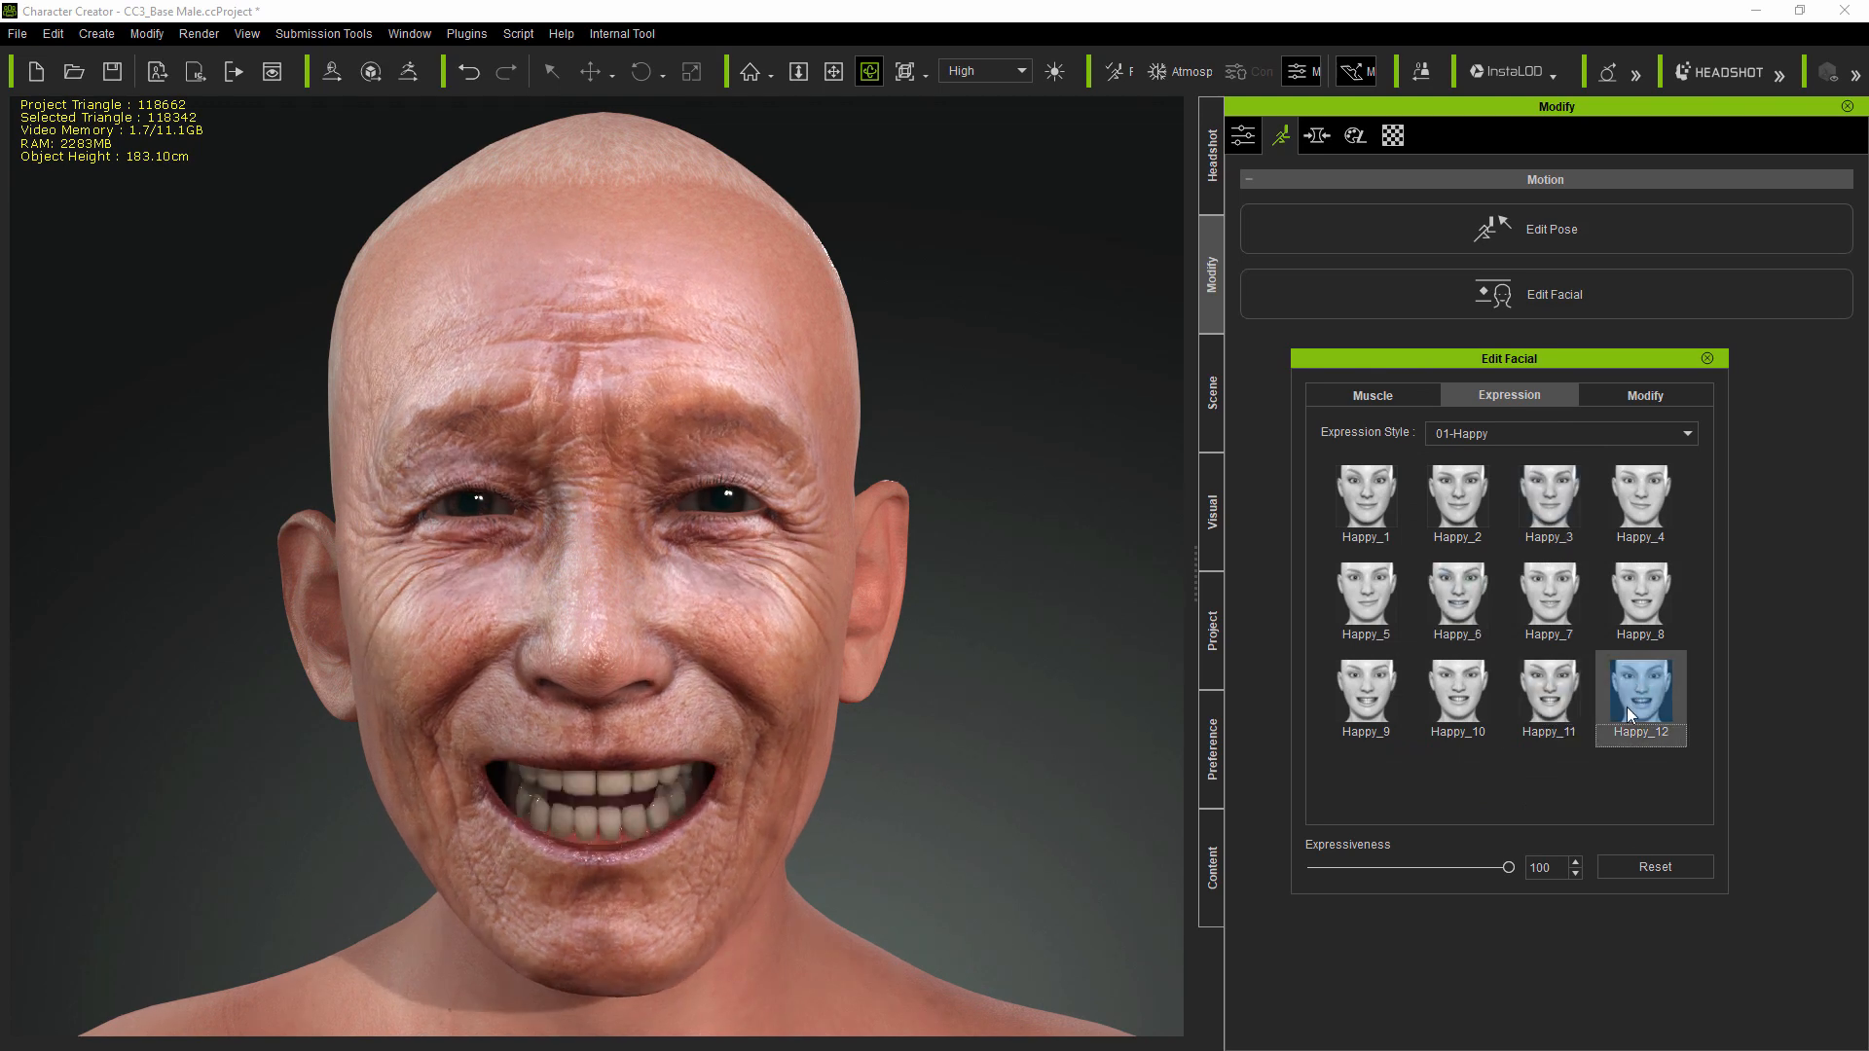
left_click(1643, 866)
left_click(1708, 358)
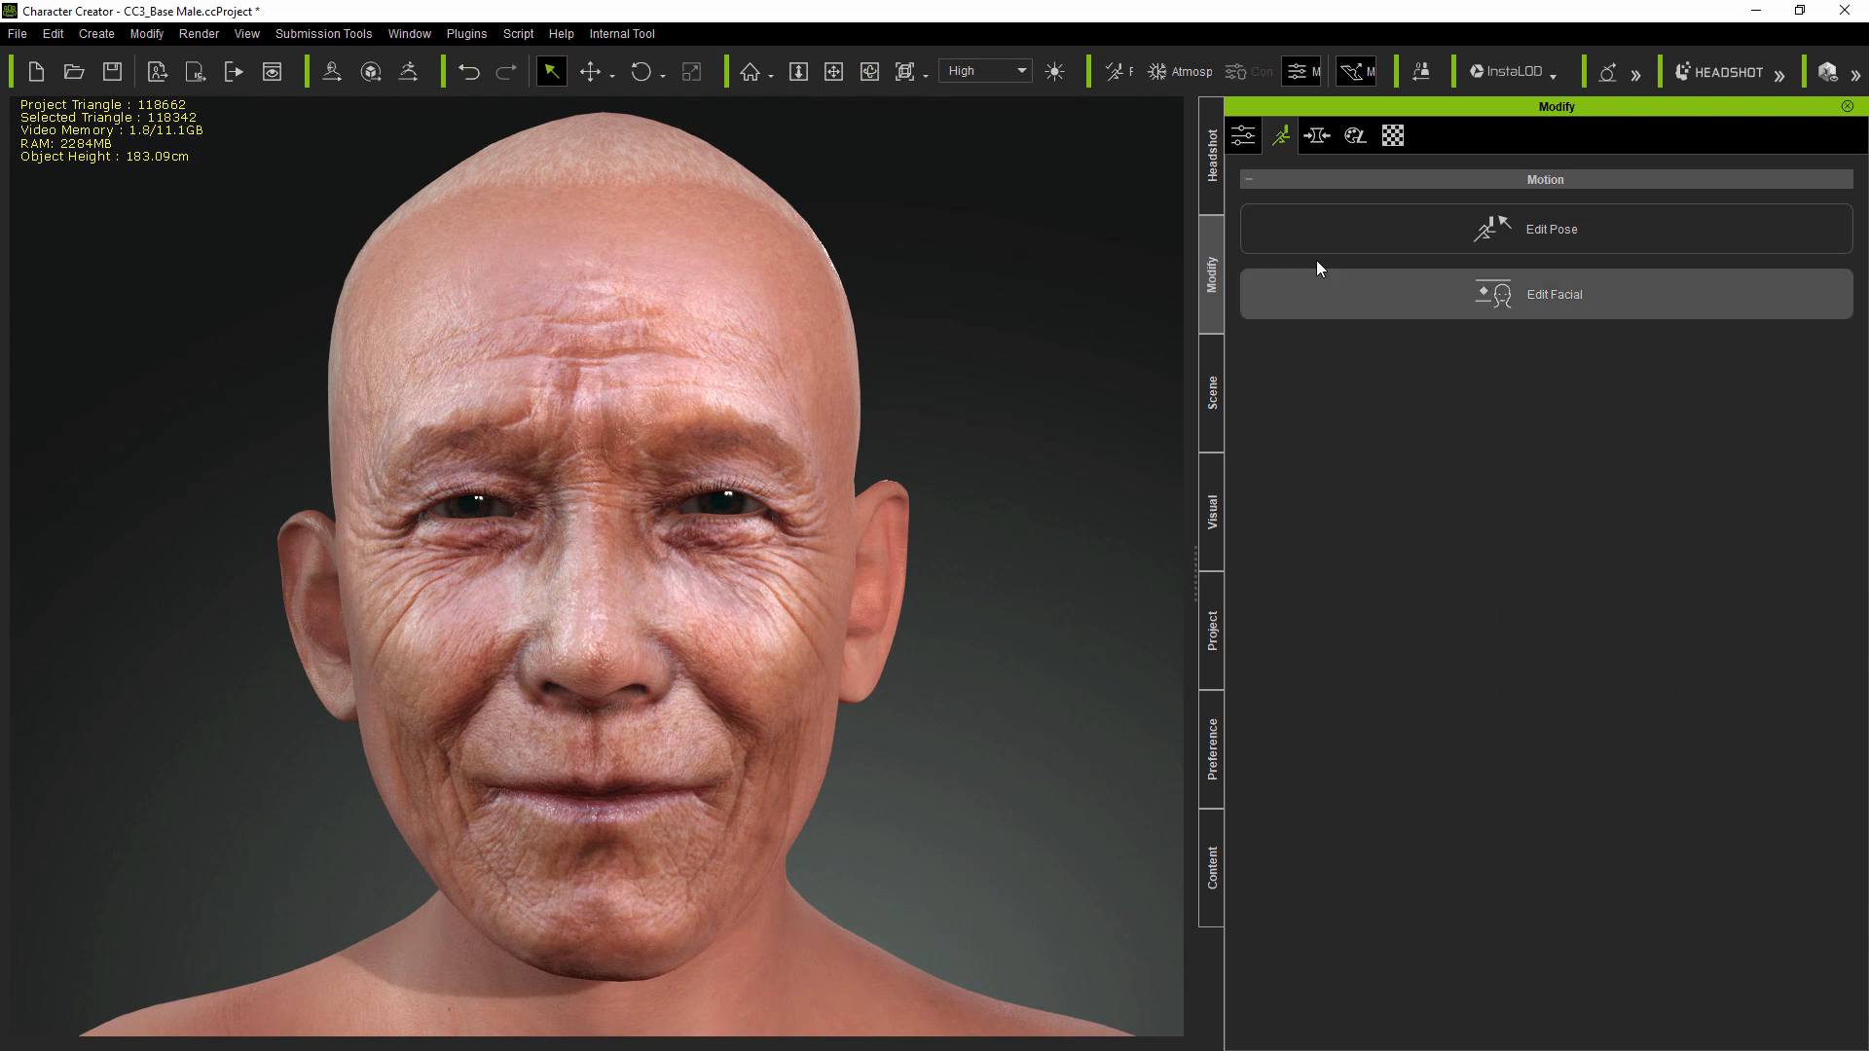
Step: In Headshot Skin Settings, send Base Normal to the external editor and select Photo Diffuse
left_click(1210, 176)
scroll(1696, 497, "down", 10)
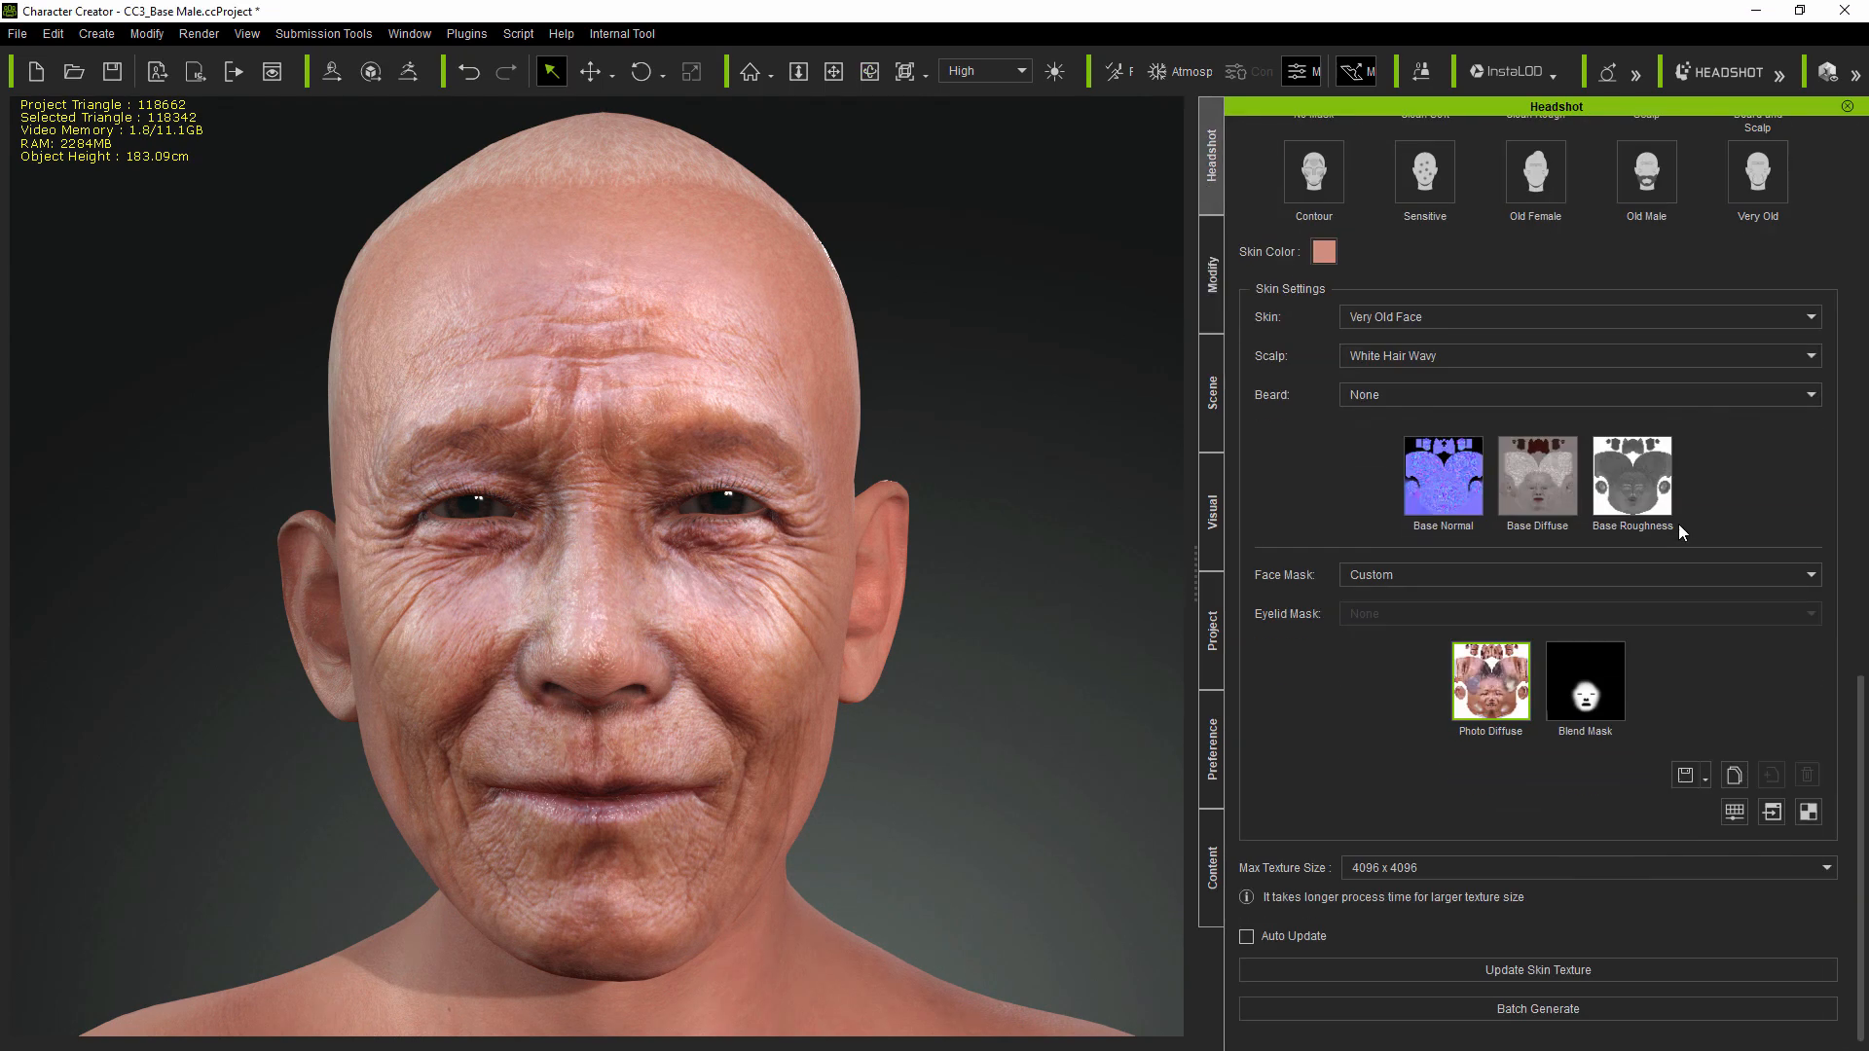
left_click(1445, 465)
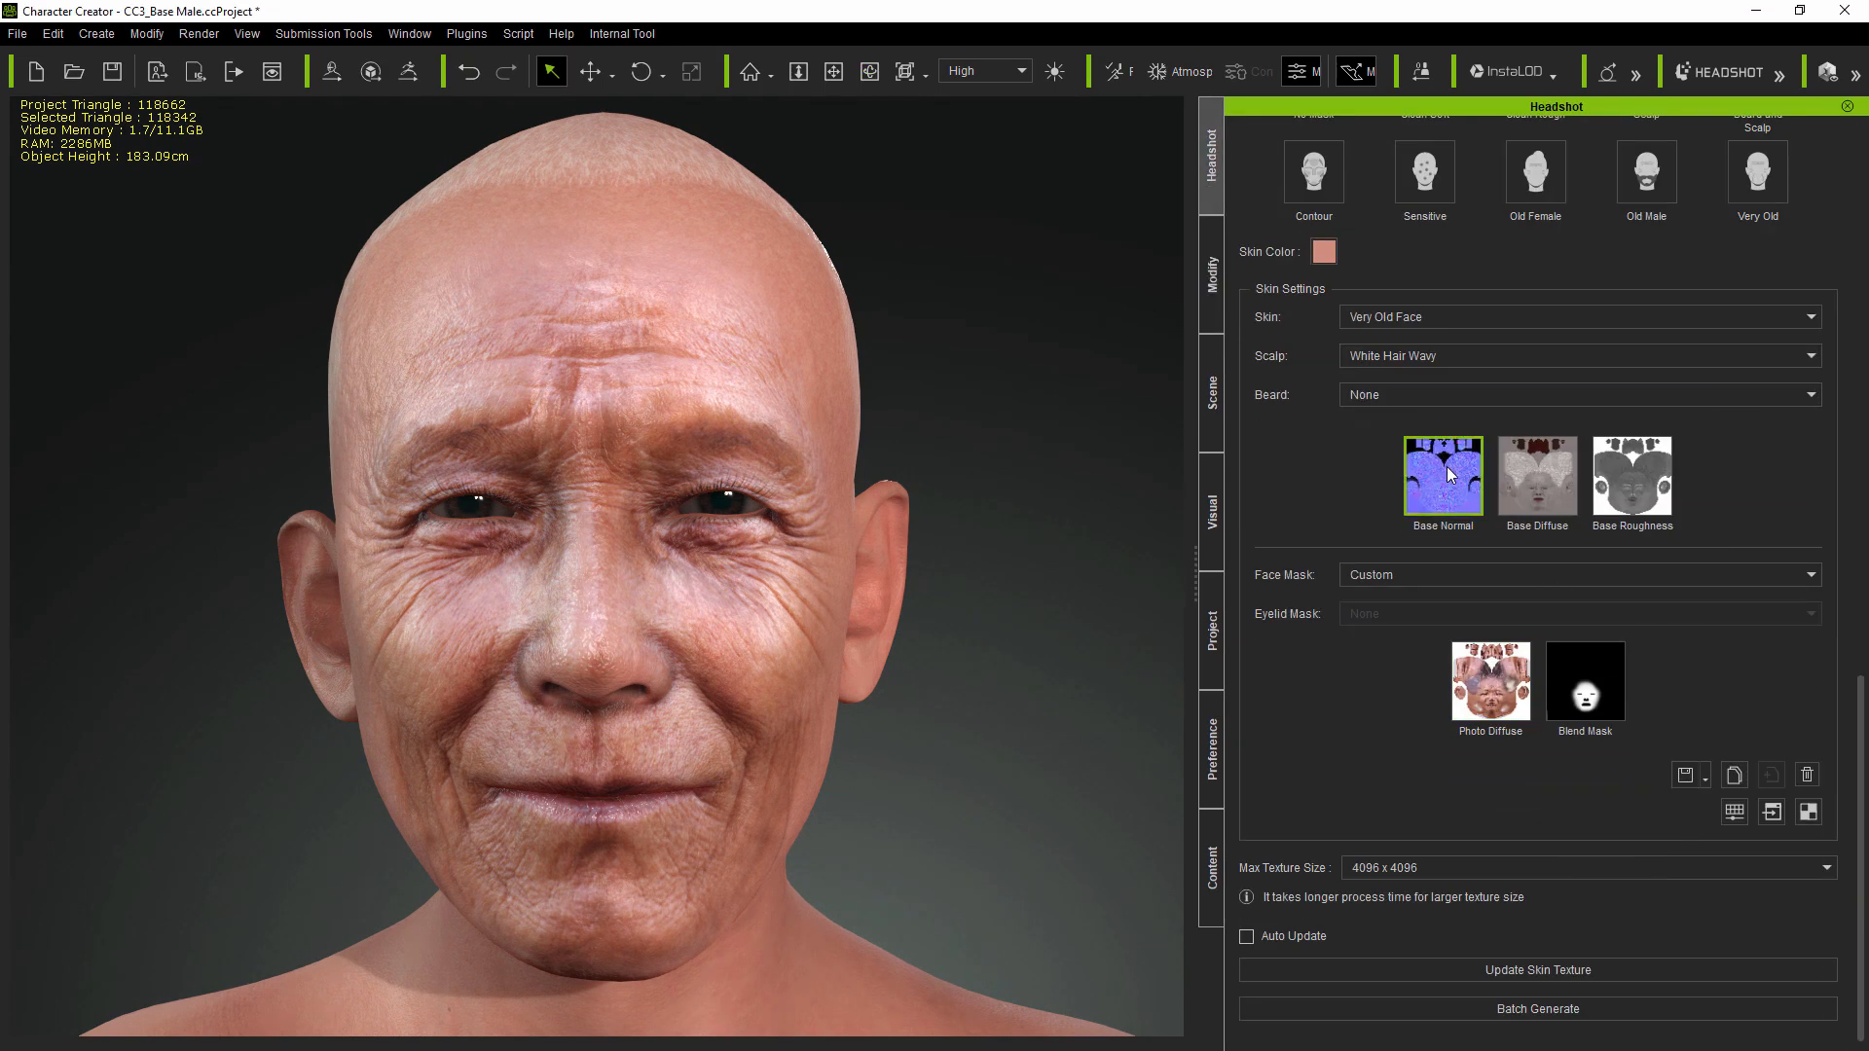
left_click(1771, 810)
left_click(1495, 684)
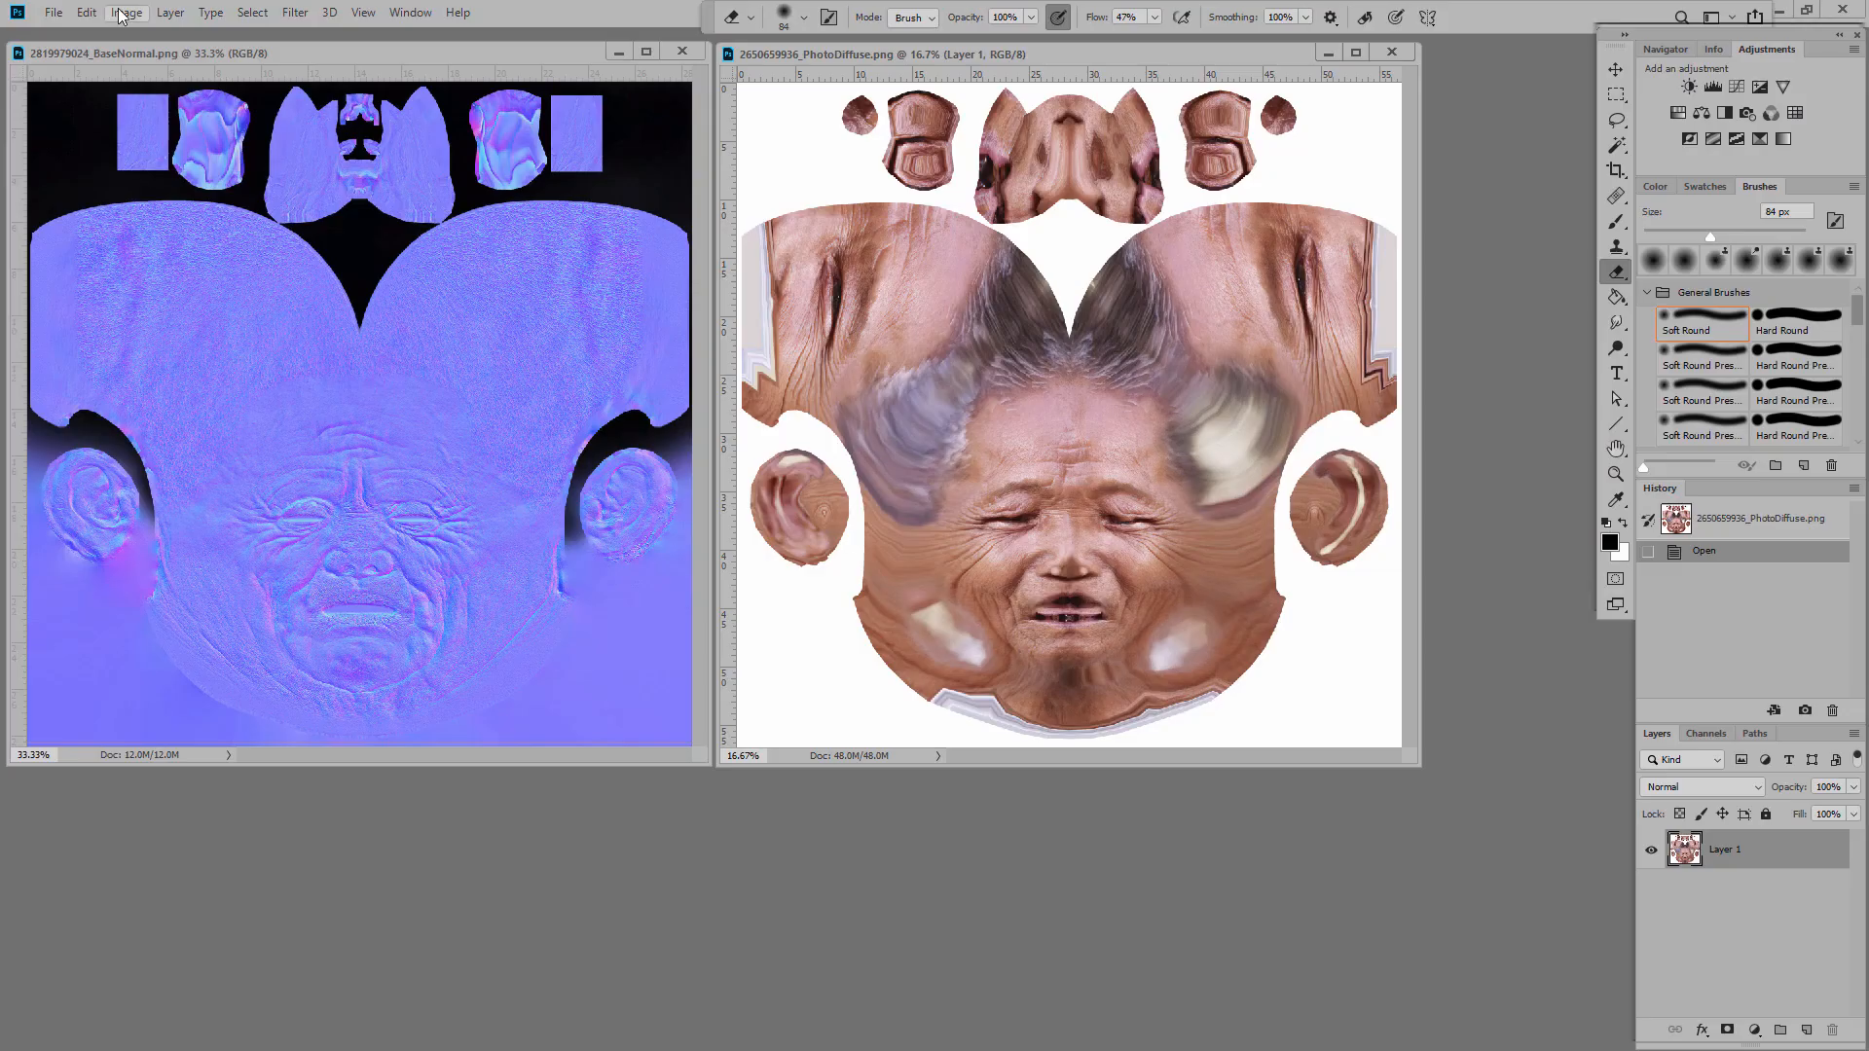
Step: Resize PhotoDiffuse to 2048 and generate a normal map from it with Texture Map preview
key("ctrl+alt+i")
type("2048")
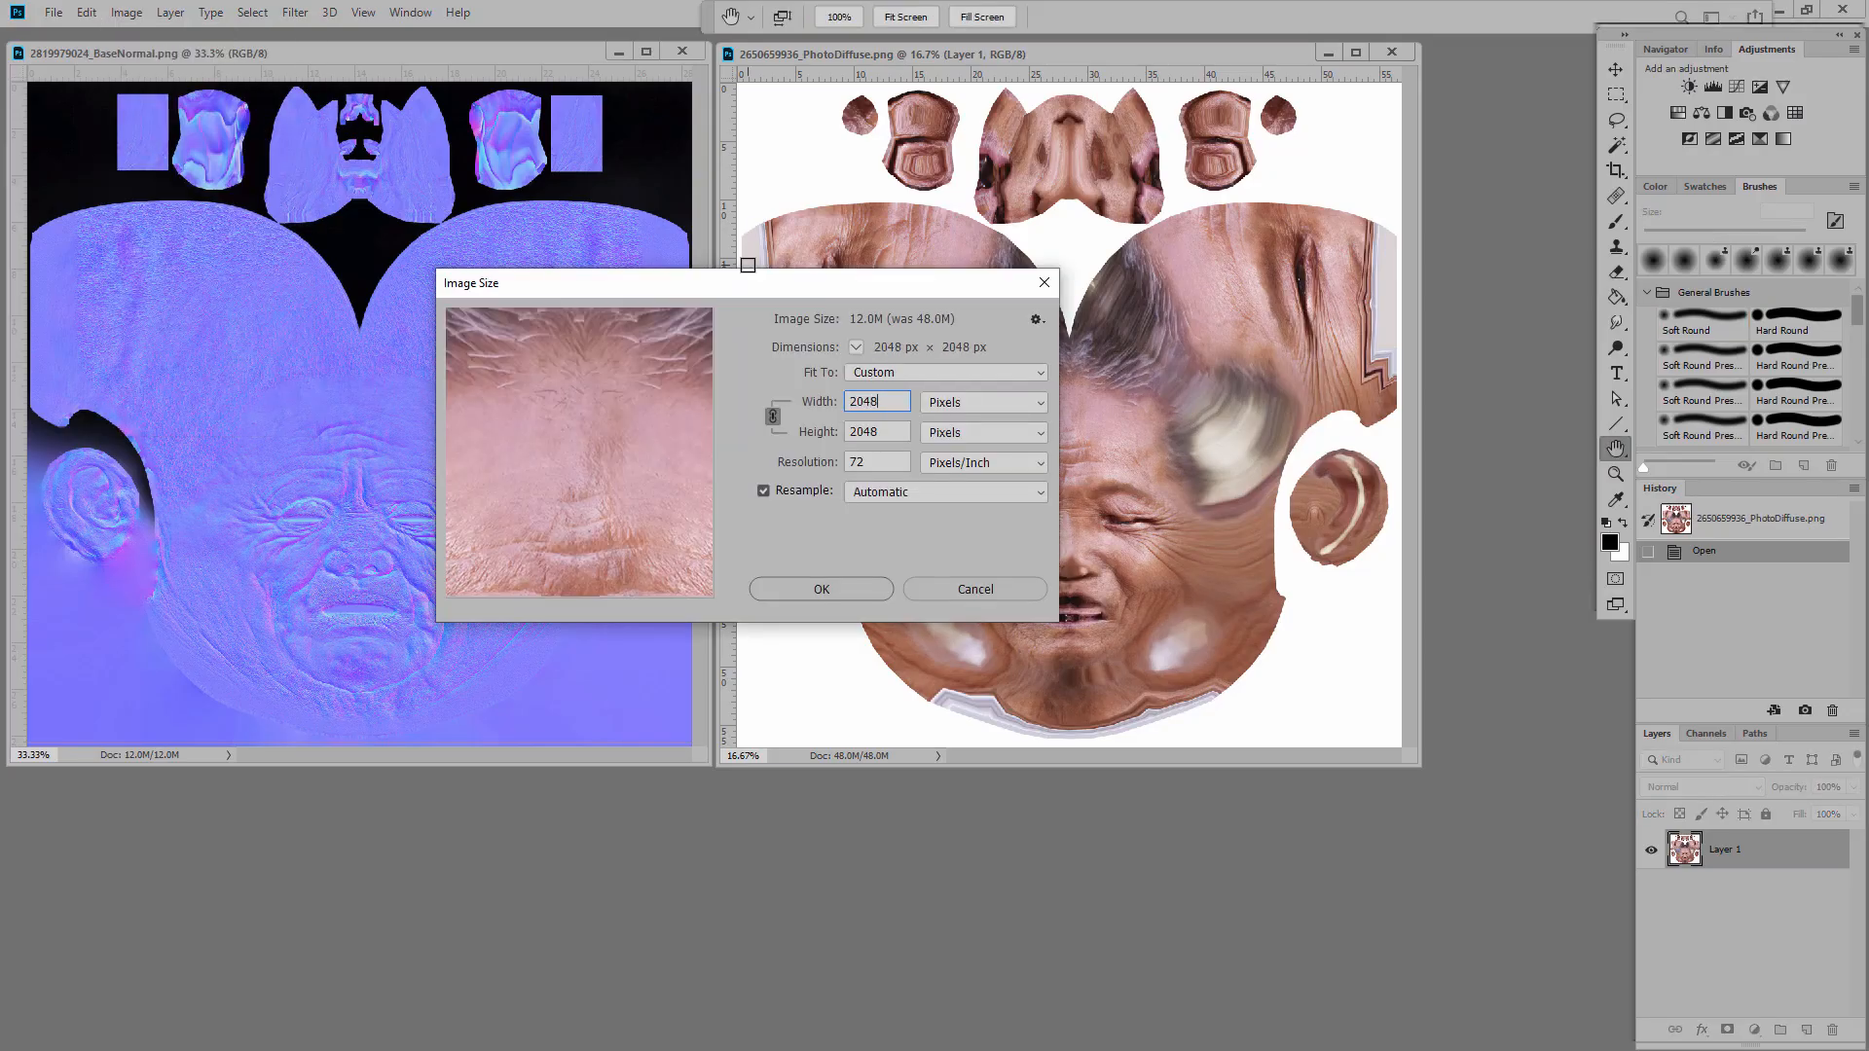
key("Return")
left_click(291, 14)
left_click(822, 464)
left_click(288, 17)
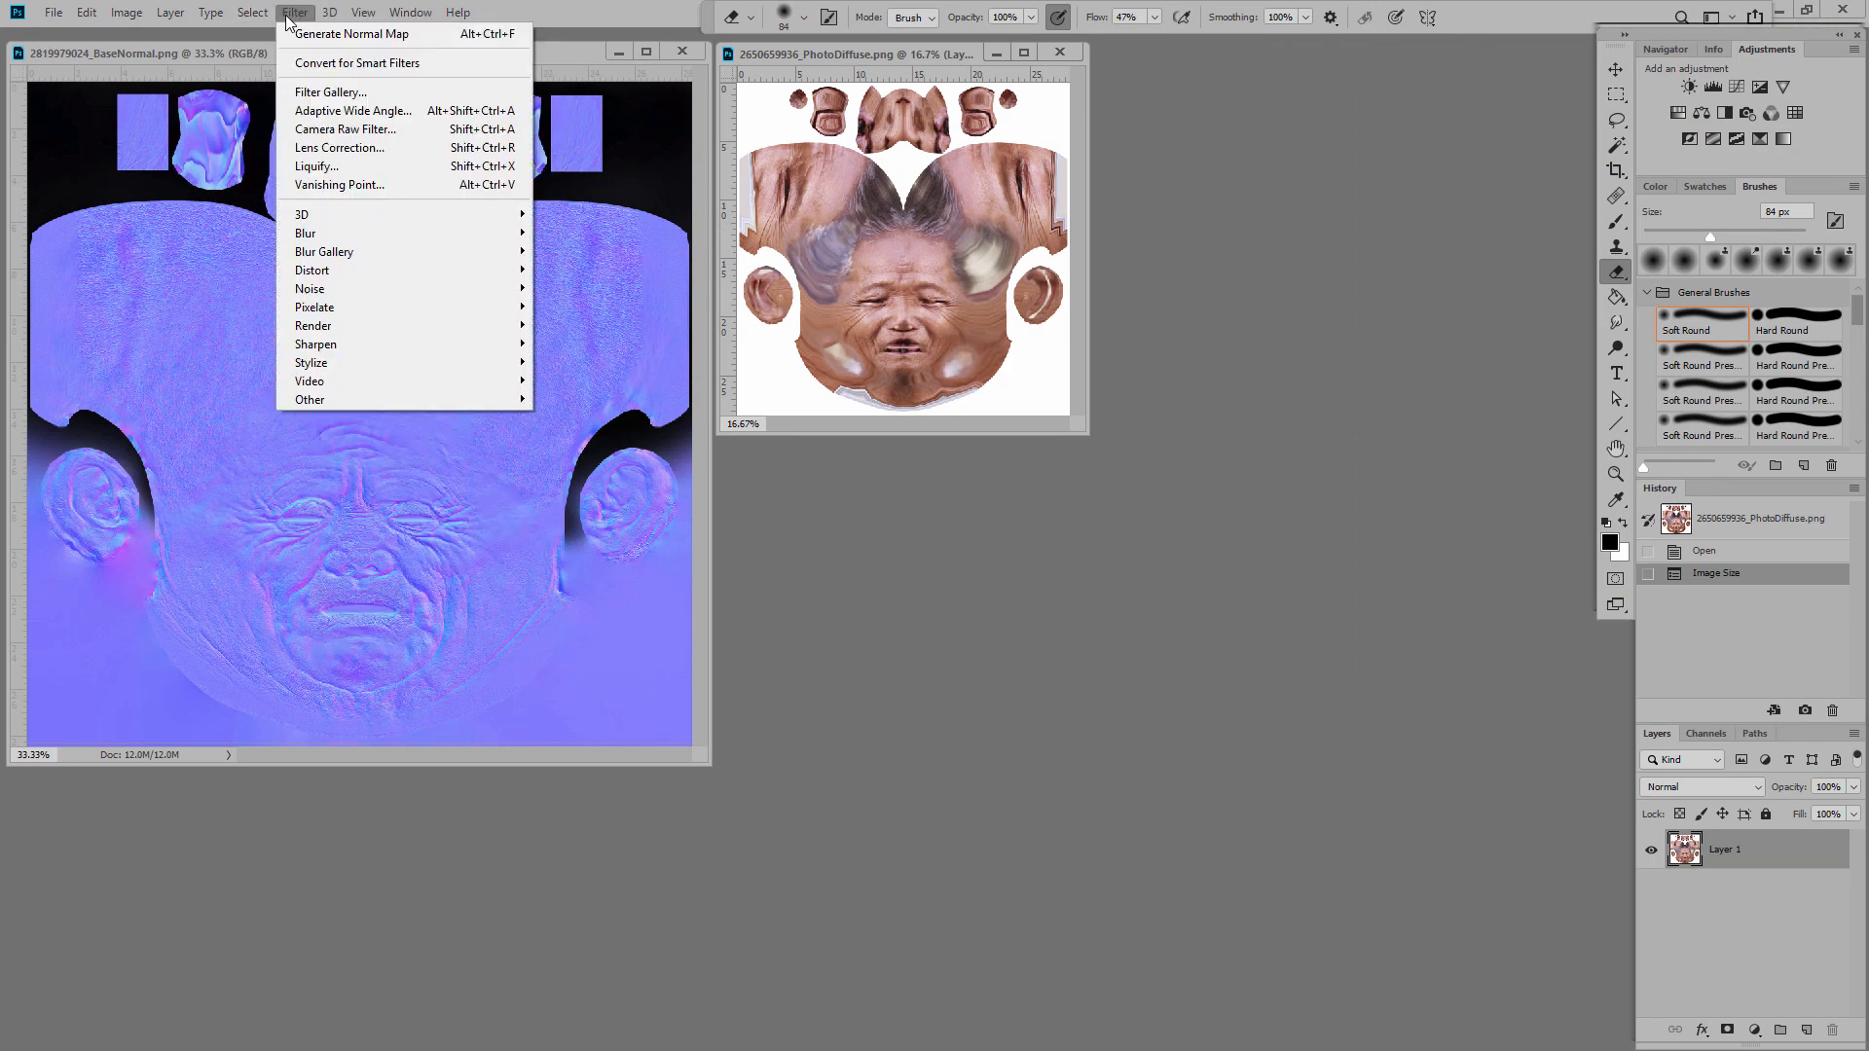
left_click(608, 230)
left_click(906, 742)
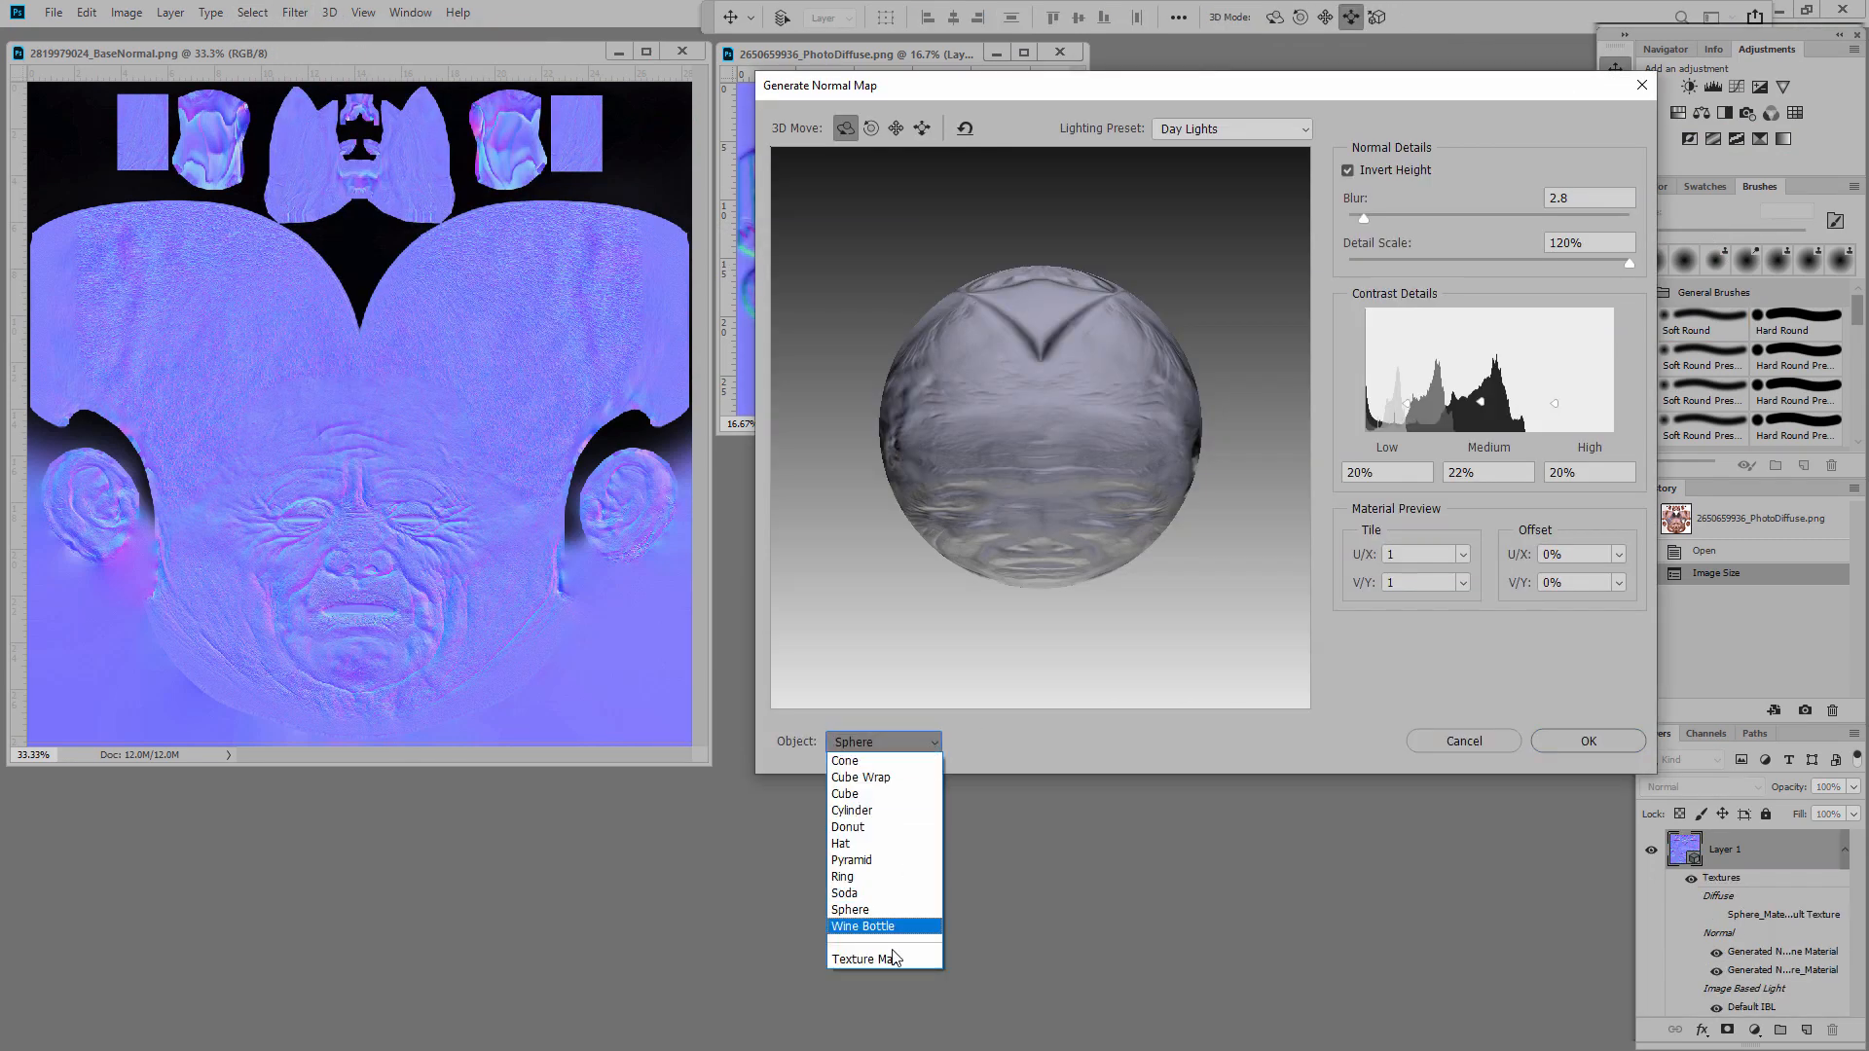
left_click(866, 958)
key("Return")
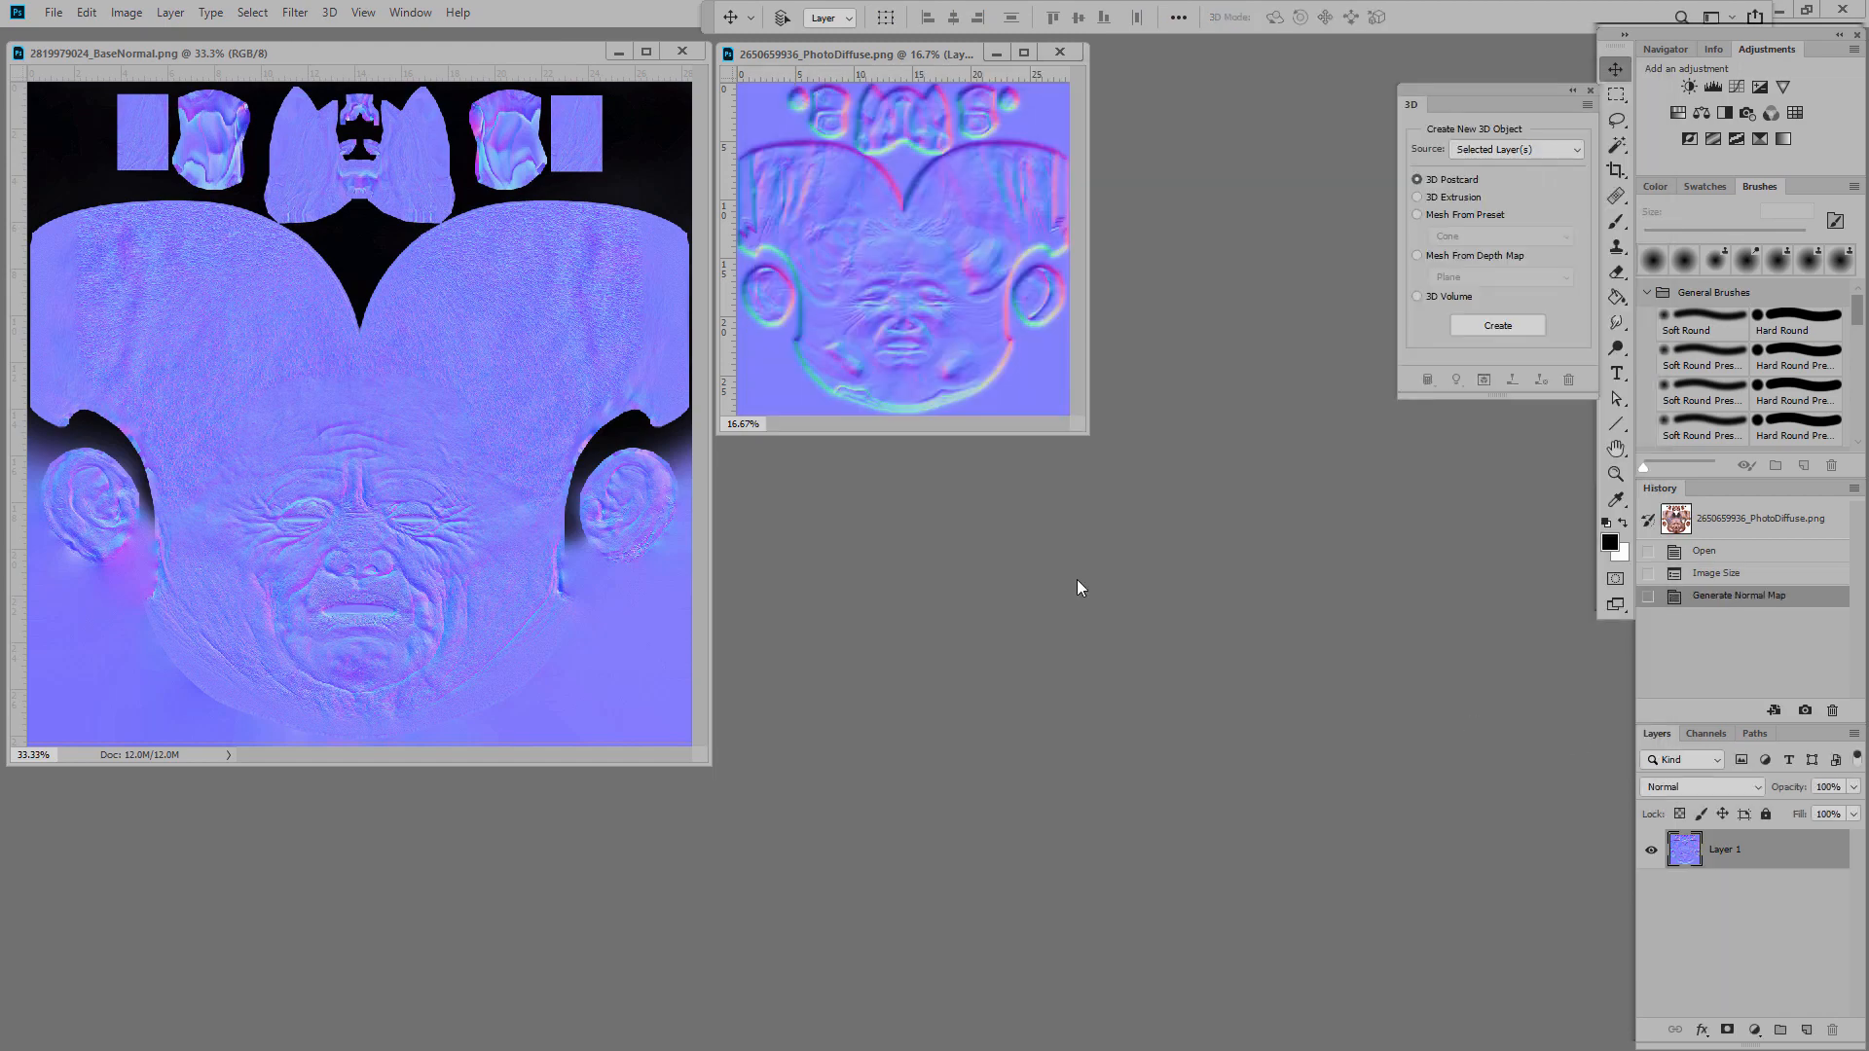
Step: Copy the generated normal map into the BaseNormal document as a new layer
left_click(87, 13)
left_click(122, 147)
left_click(122, 53)
left_click(87, 12)
left_click(120, 185)
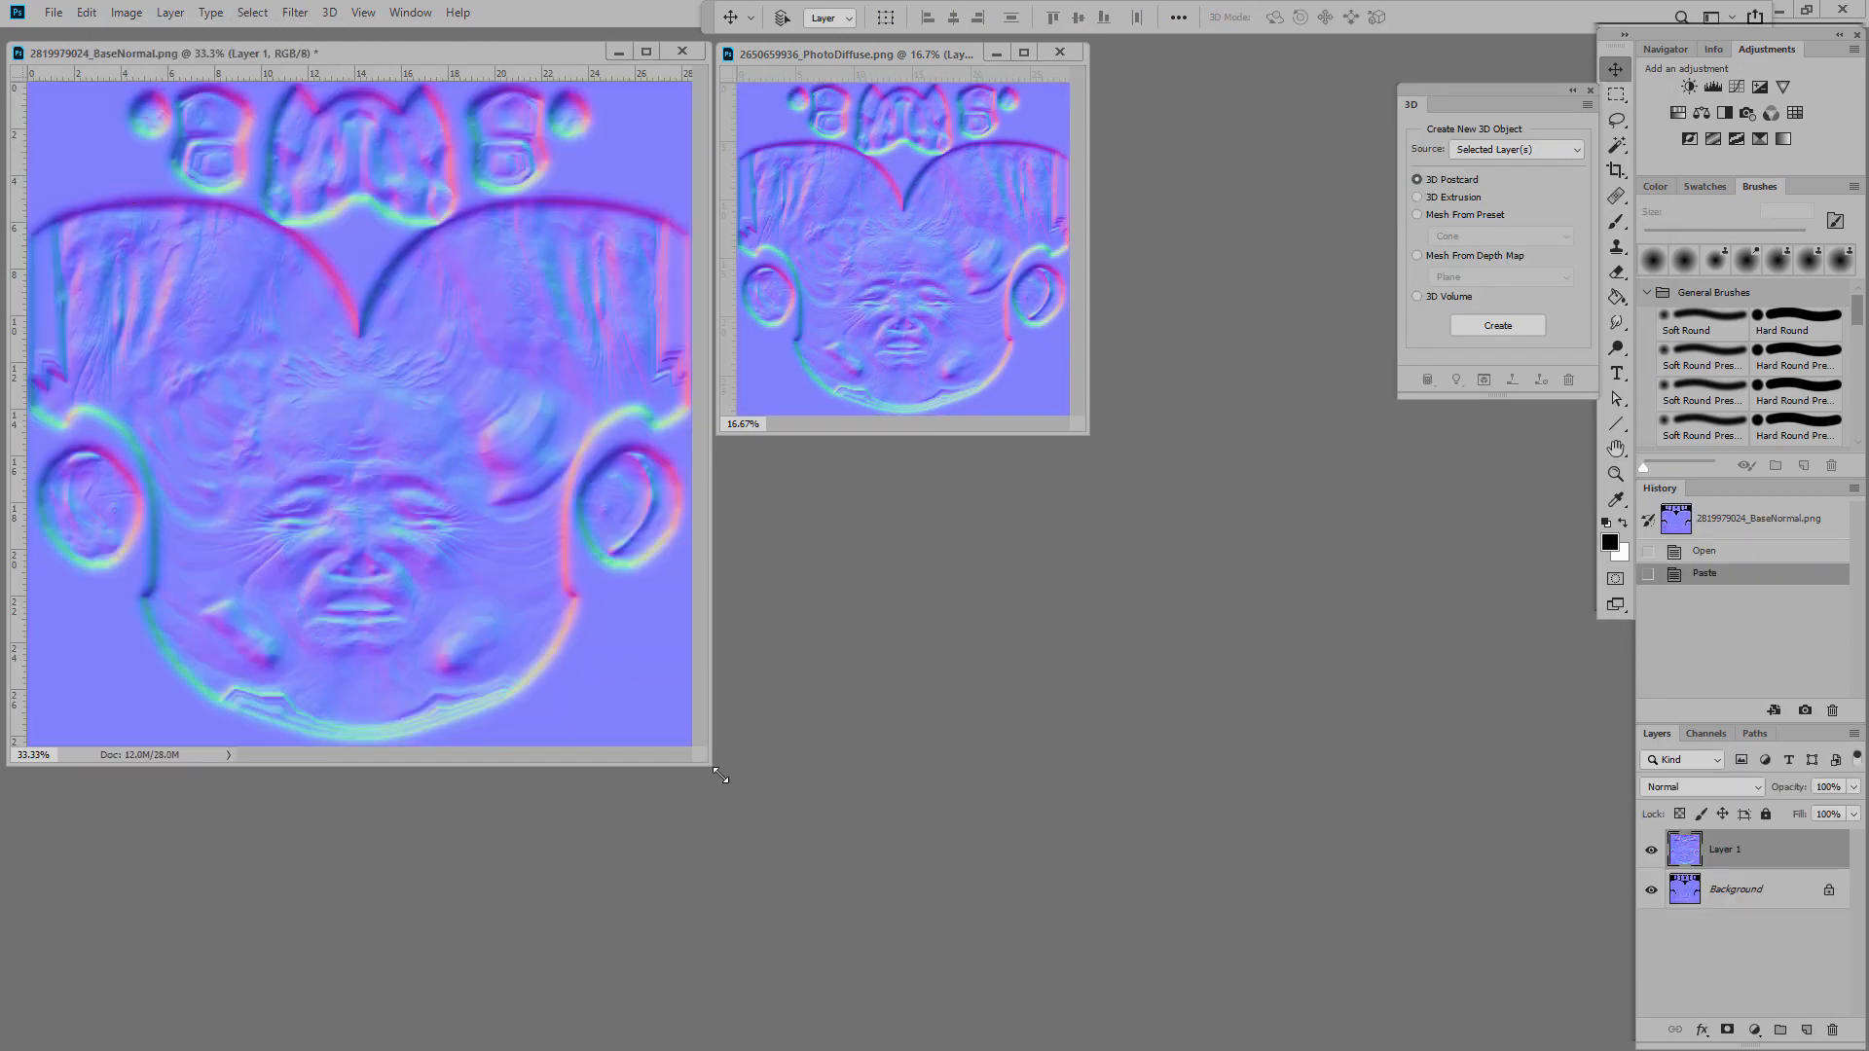
left_click_drag(712, 766, 1452, 1047)
scroll(721, 769, "up", 2, "alt")
Step: Lasso the face area, invert the selection and cut away everything outside the face
key("l")
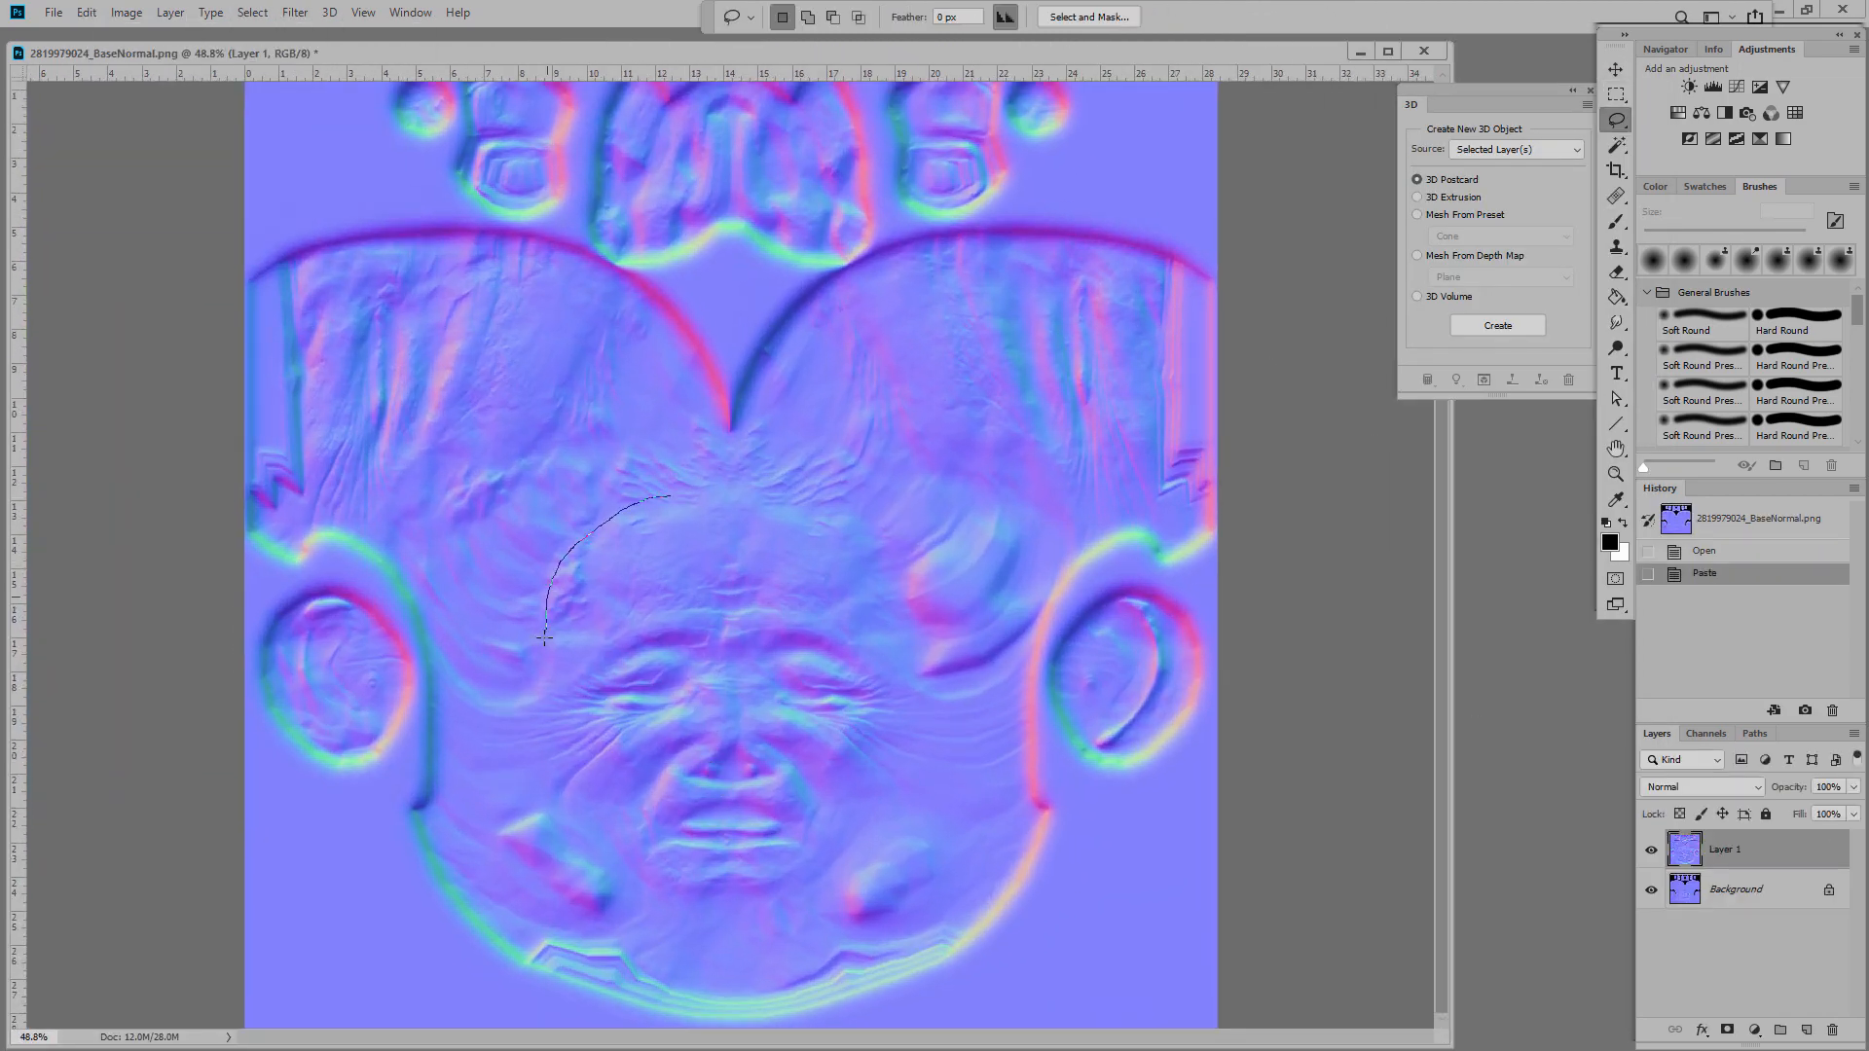
mouse_move(764, 908)
left_mouse_down()
mouse_move(923, 599)
mouse_move(705, 492)
left_mouse_up()
left_click(252, 12)
left_click(268, 97)
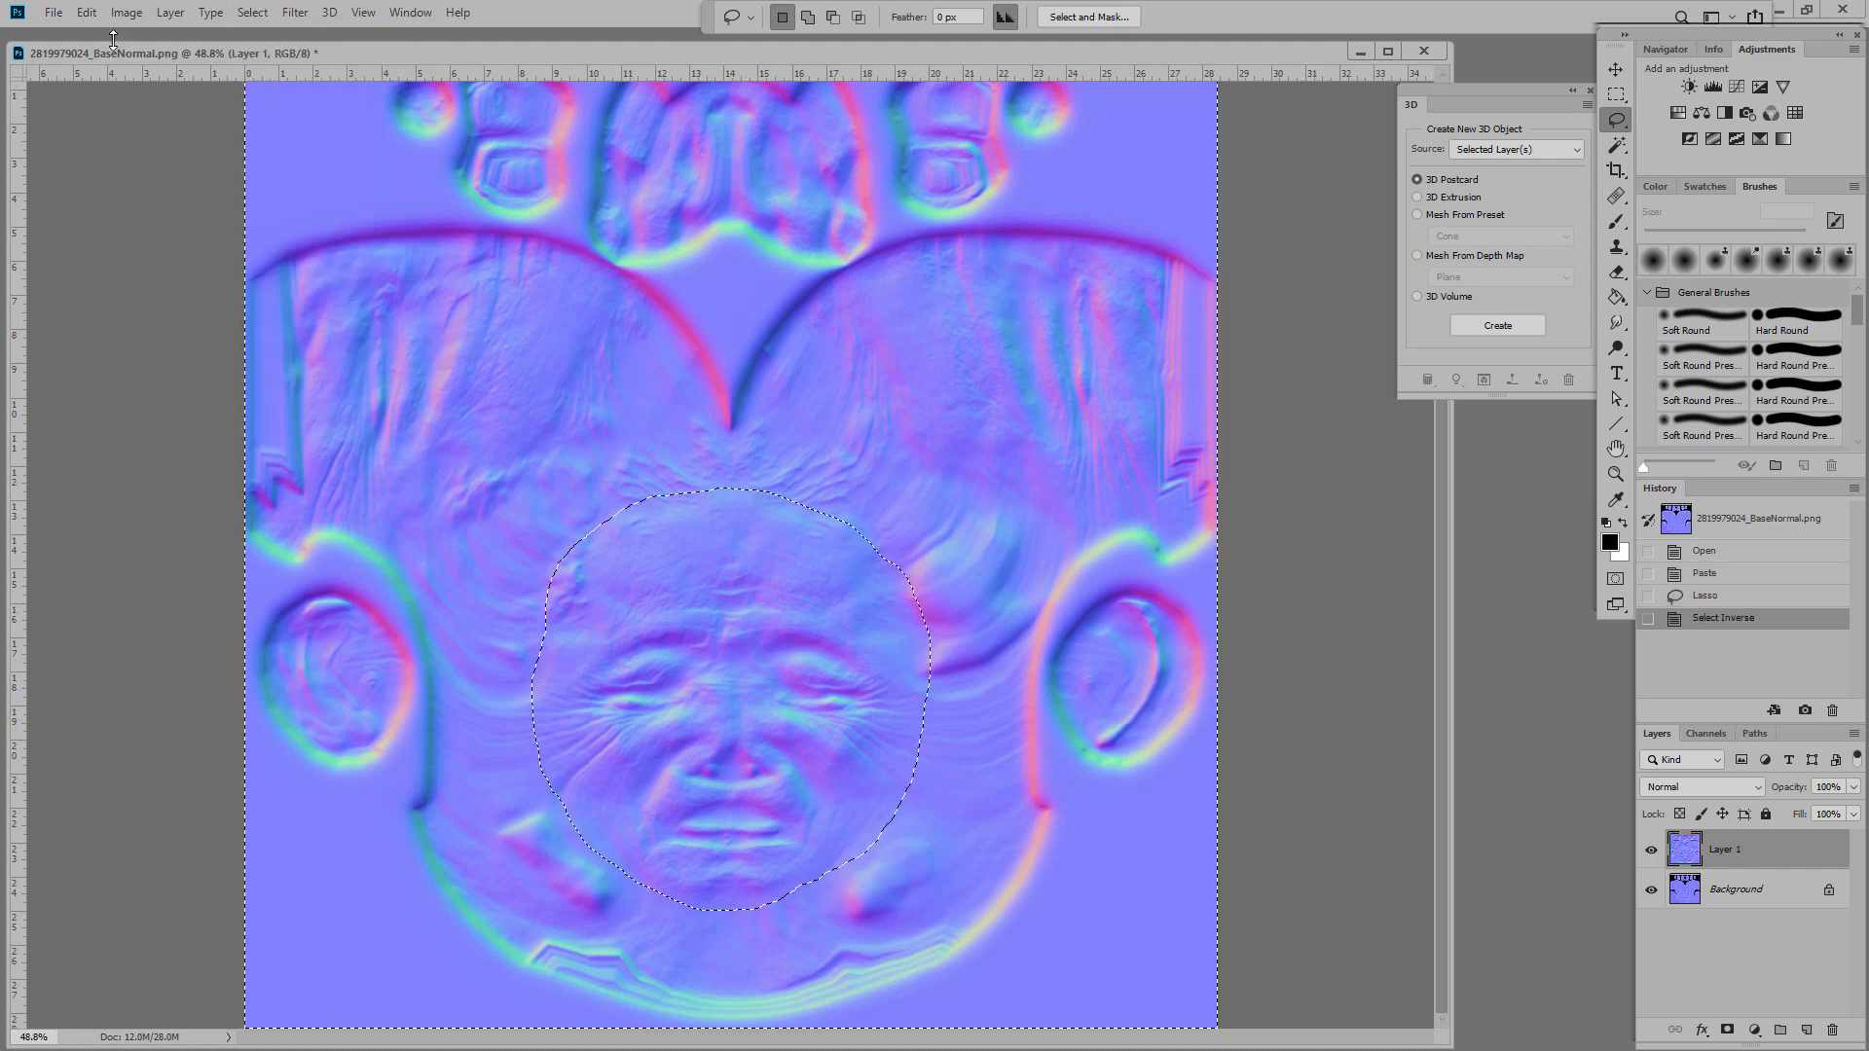
left_click(87, 13)
left_click(107, 132)
Step: Erase the patch edges to reveal original nose, cheek, mouth and brow detail
left_click(1616, 273)
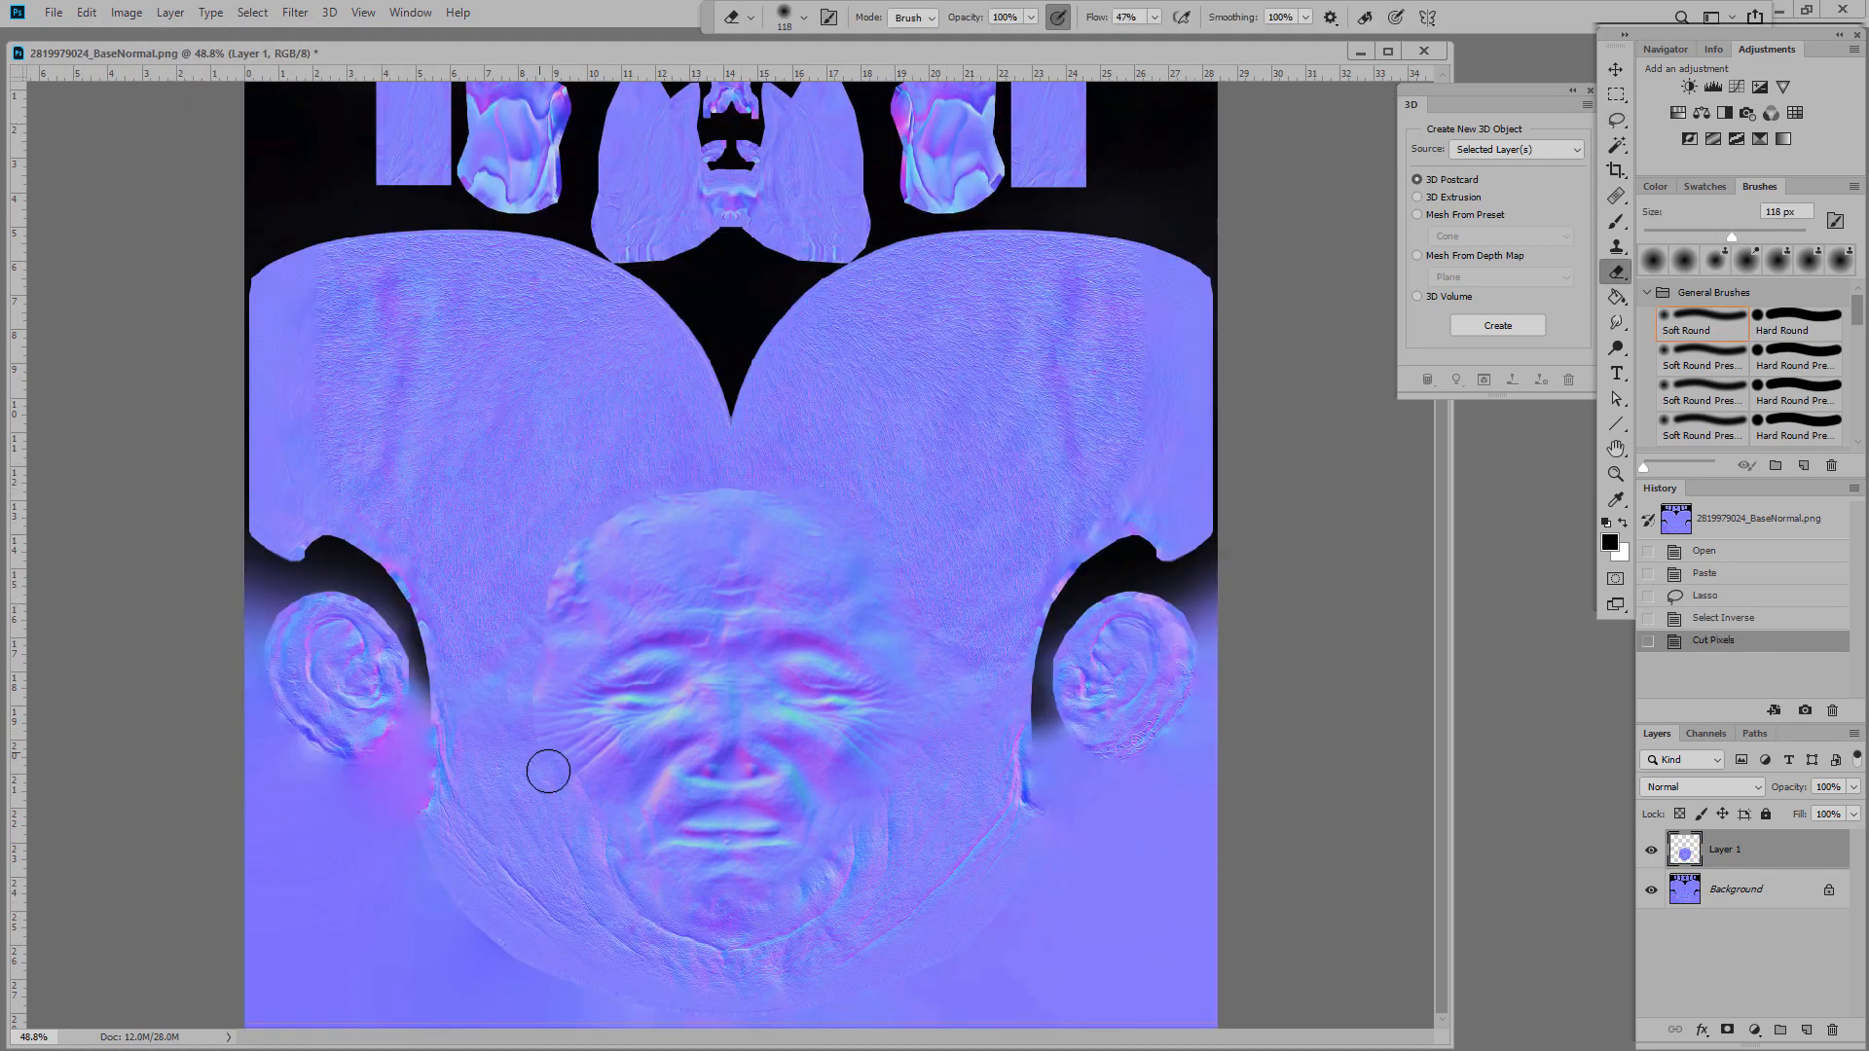
mouse_move(546, 599)
left_mouse_down()
mouse_move(676, 505)
mouse_move(912, 644)
left_mouse_up()
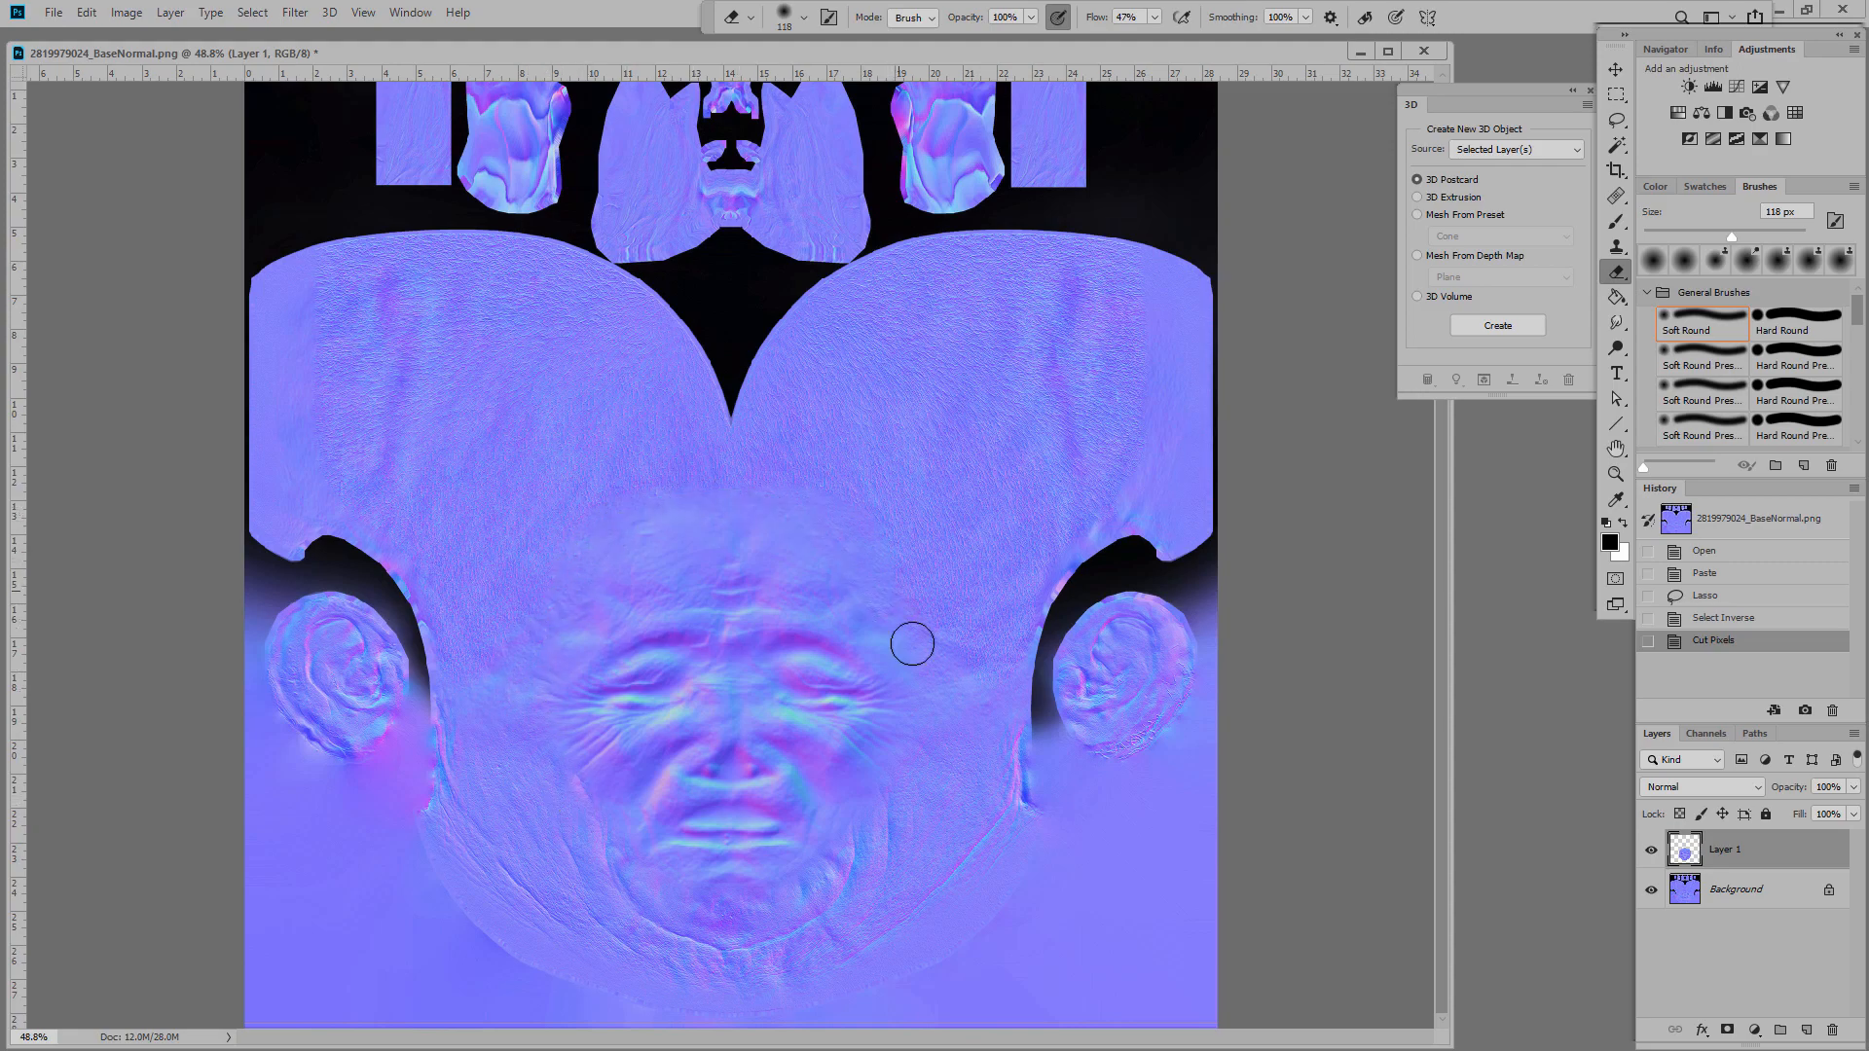
left_click_drag(865, 893, 565, 721)
scroll(715, 892, "up", 9, "alt")
left_click_drag(1732, 239, 1718, 239)
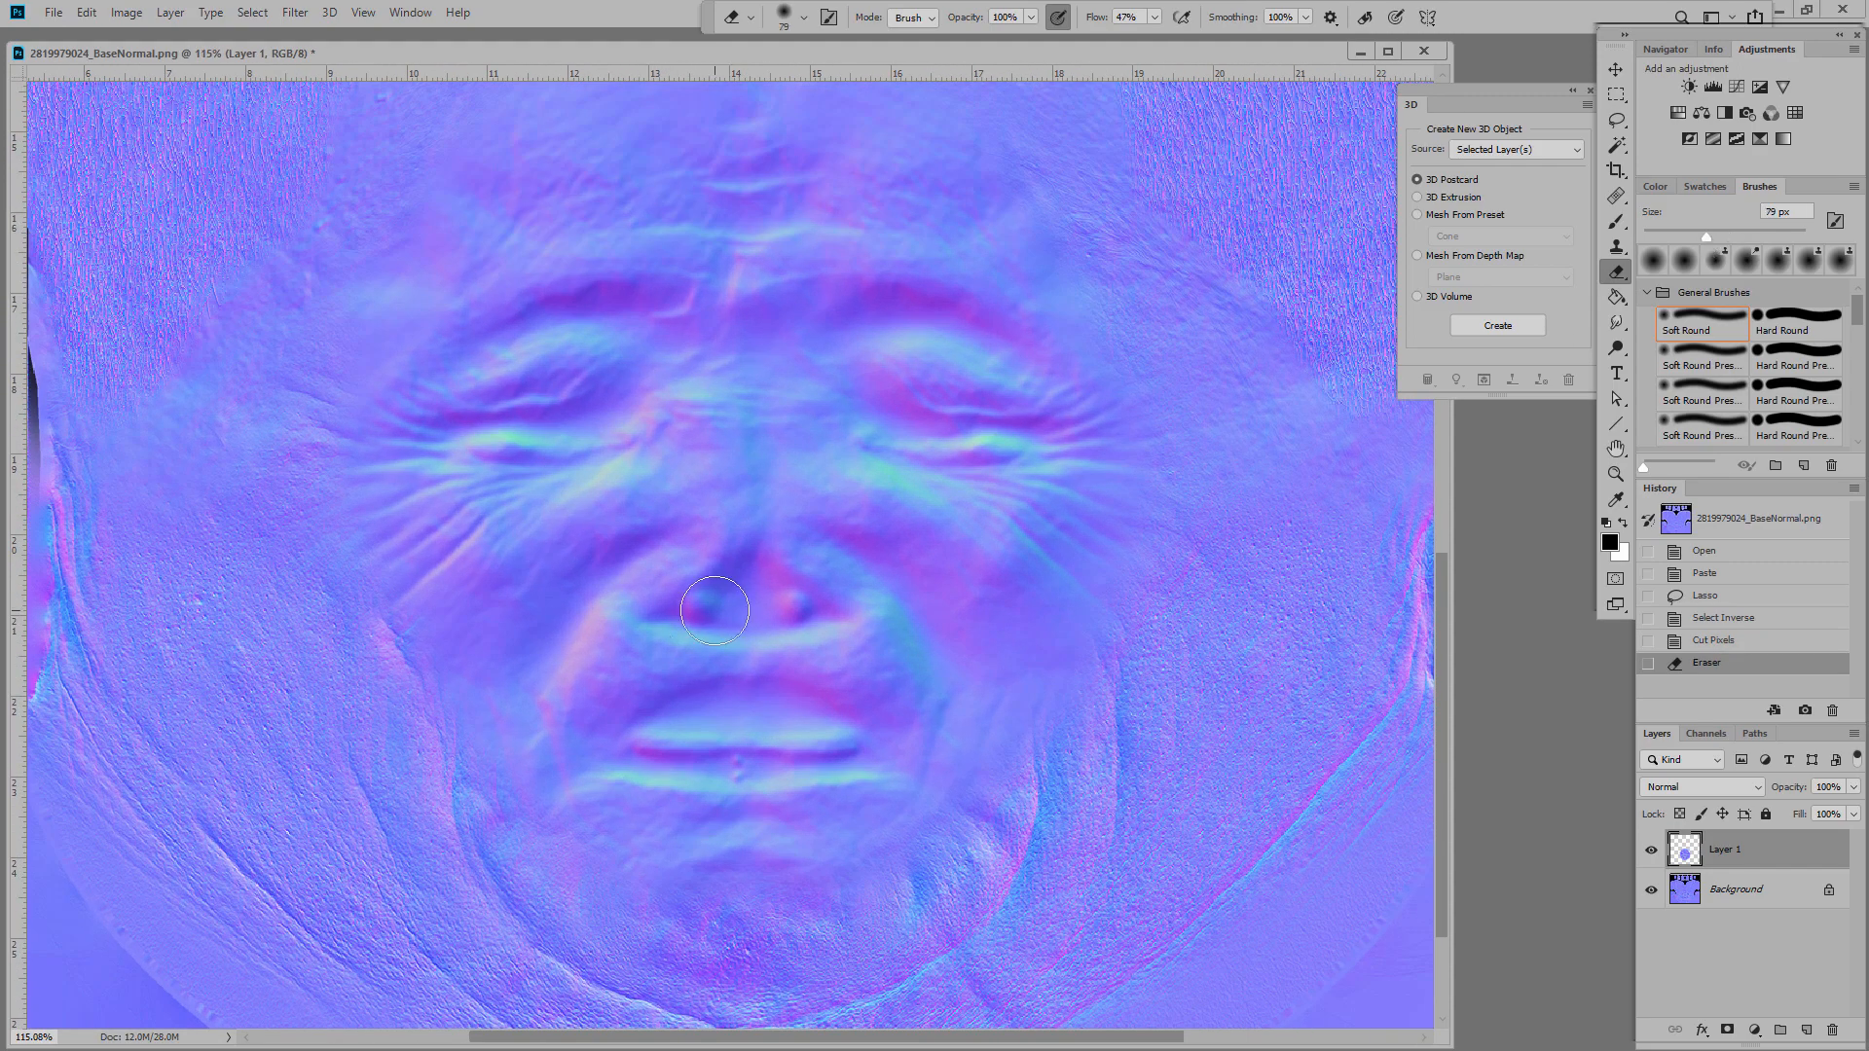
mouse_move(714, 611)
left_mouse_down()
mouse_move(750, 584)
mouse_move(828, 618)
mouse_move(764, 555)
mouse_move(631, 531)
left_mouse_up()
left_click_drag(813, 486, 1008, 613)
mouse_move(615, 681)
left_mouse_down()
mouse_move(584, 705)
mouse_move(601, 682)
left_mouse_up()
left_click_drag(827, 553, 841, 576)
mouse_move(609, 496)
left_mouse_down()
mouse_move(487, 596)
mouse_move(508, 625)
left_mouse_up()
left_click_drag(506, 633, 480, 672)
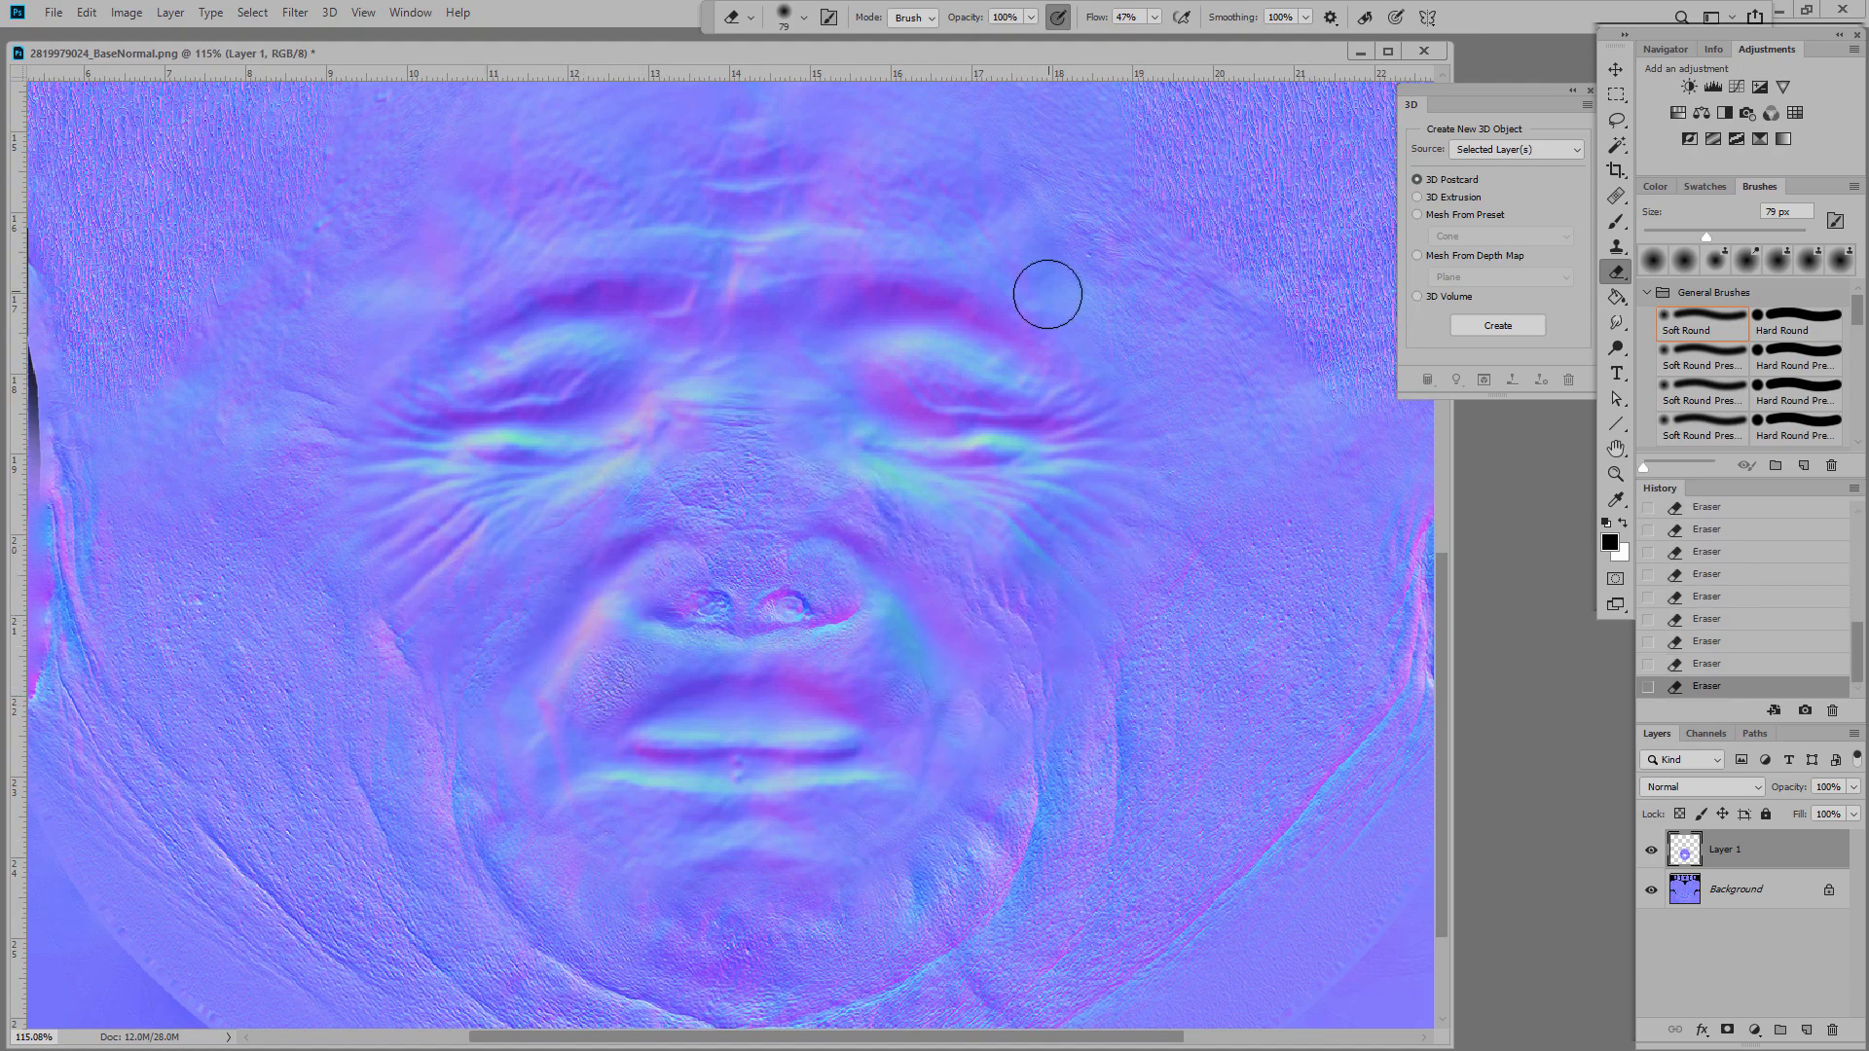
mouse_move(1047, 294)
left_mouse_down()
mouse_move(492, 308)
mouse_move(482, 392)
left_mouse_up()
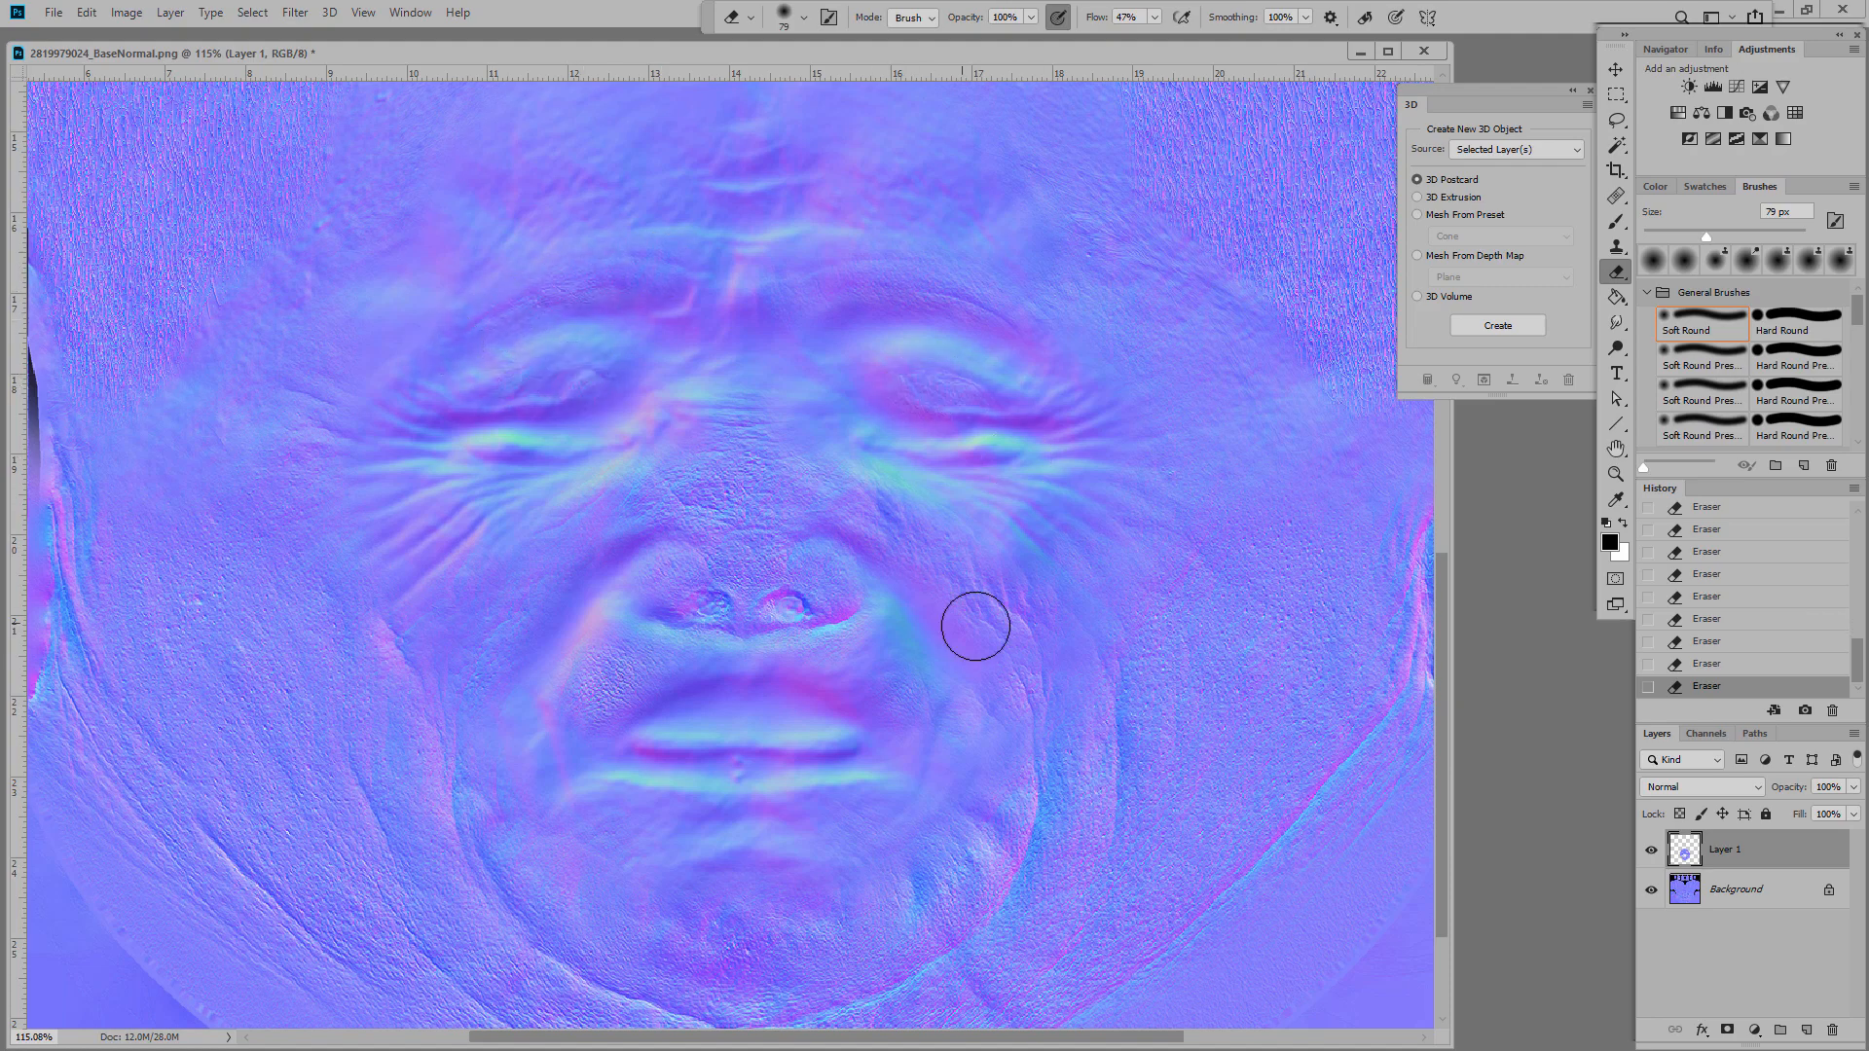
Step: Lower the pasted face layer's Fill to 58%
left_click(1854, 814)
left_click_drag(1855, 836, 1813, 849)
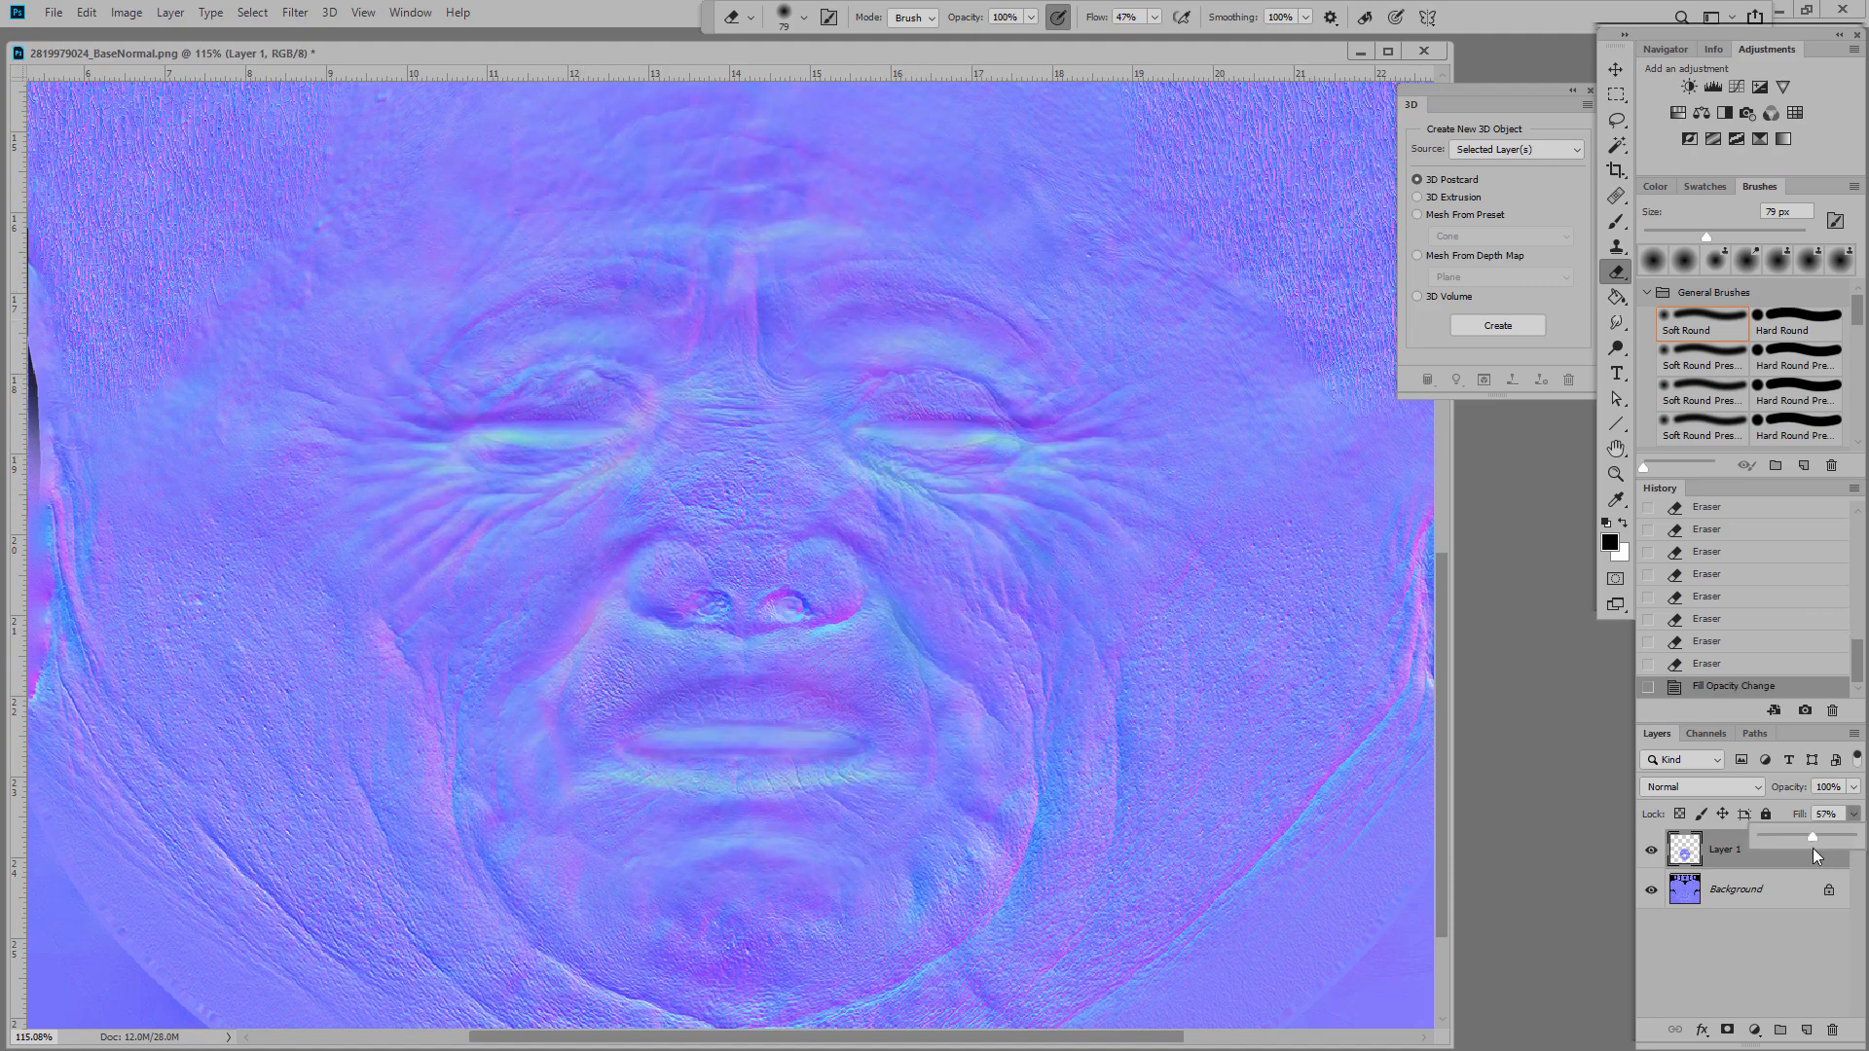
left_click(53, 13)
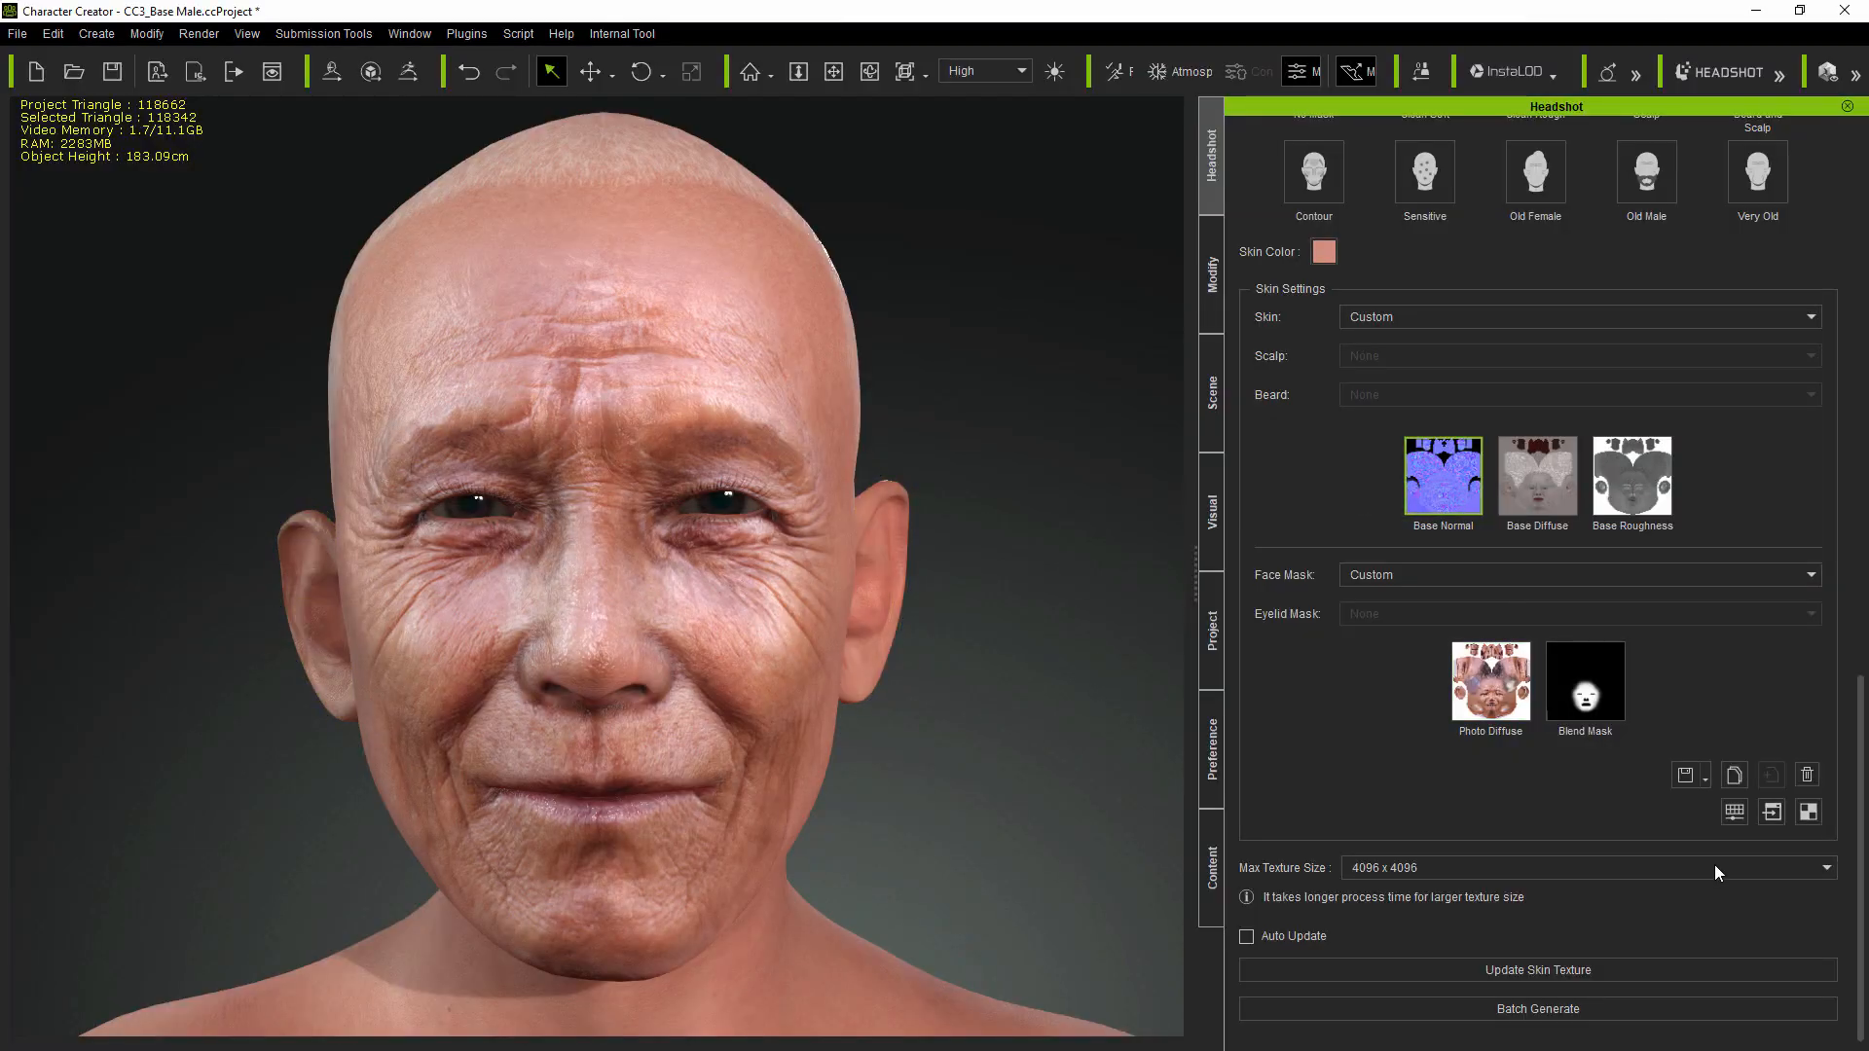
Step: Update the skin with the edited normal map, inspect the wrinkles, then open Photo Diffuse externally
left_click(1620, 969)
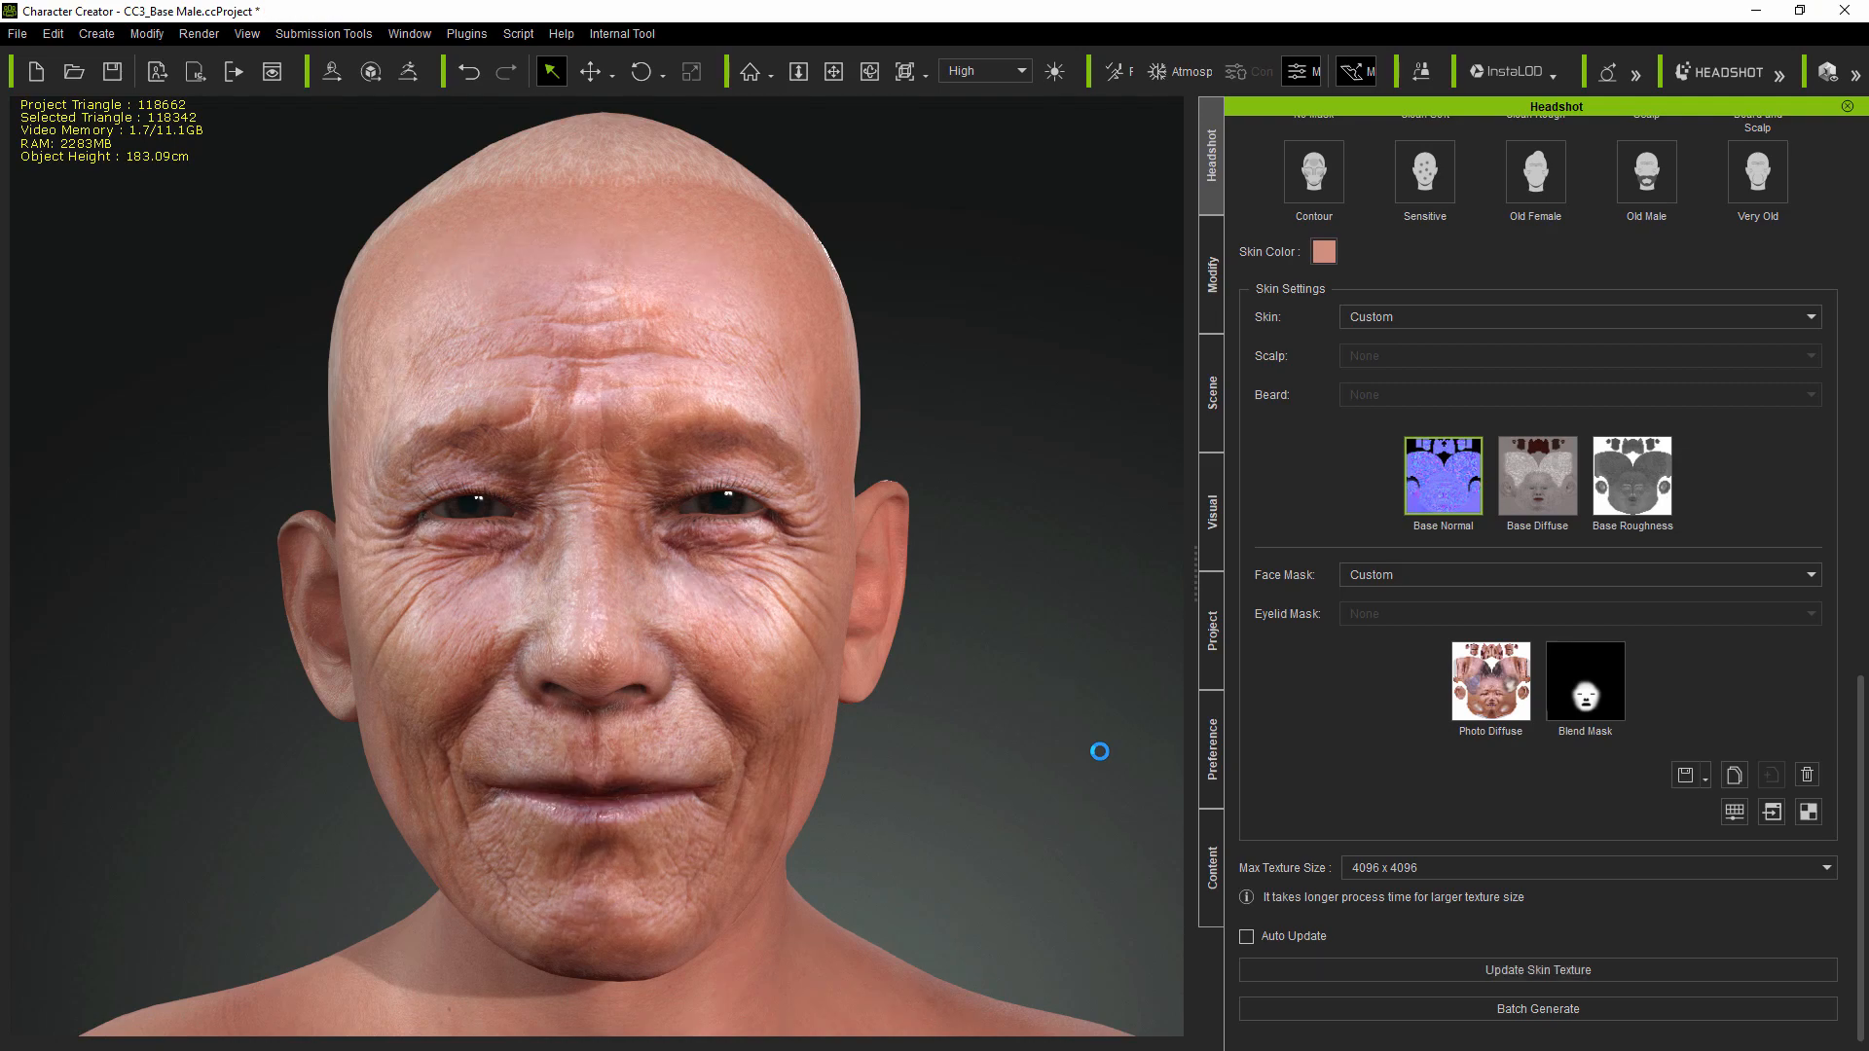
left_click_drag(1104, 788, 870, 785)
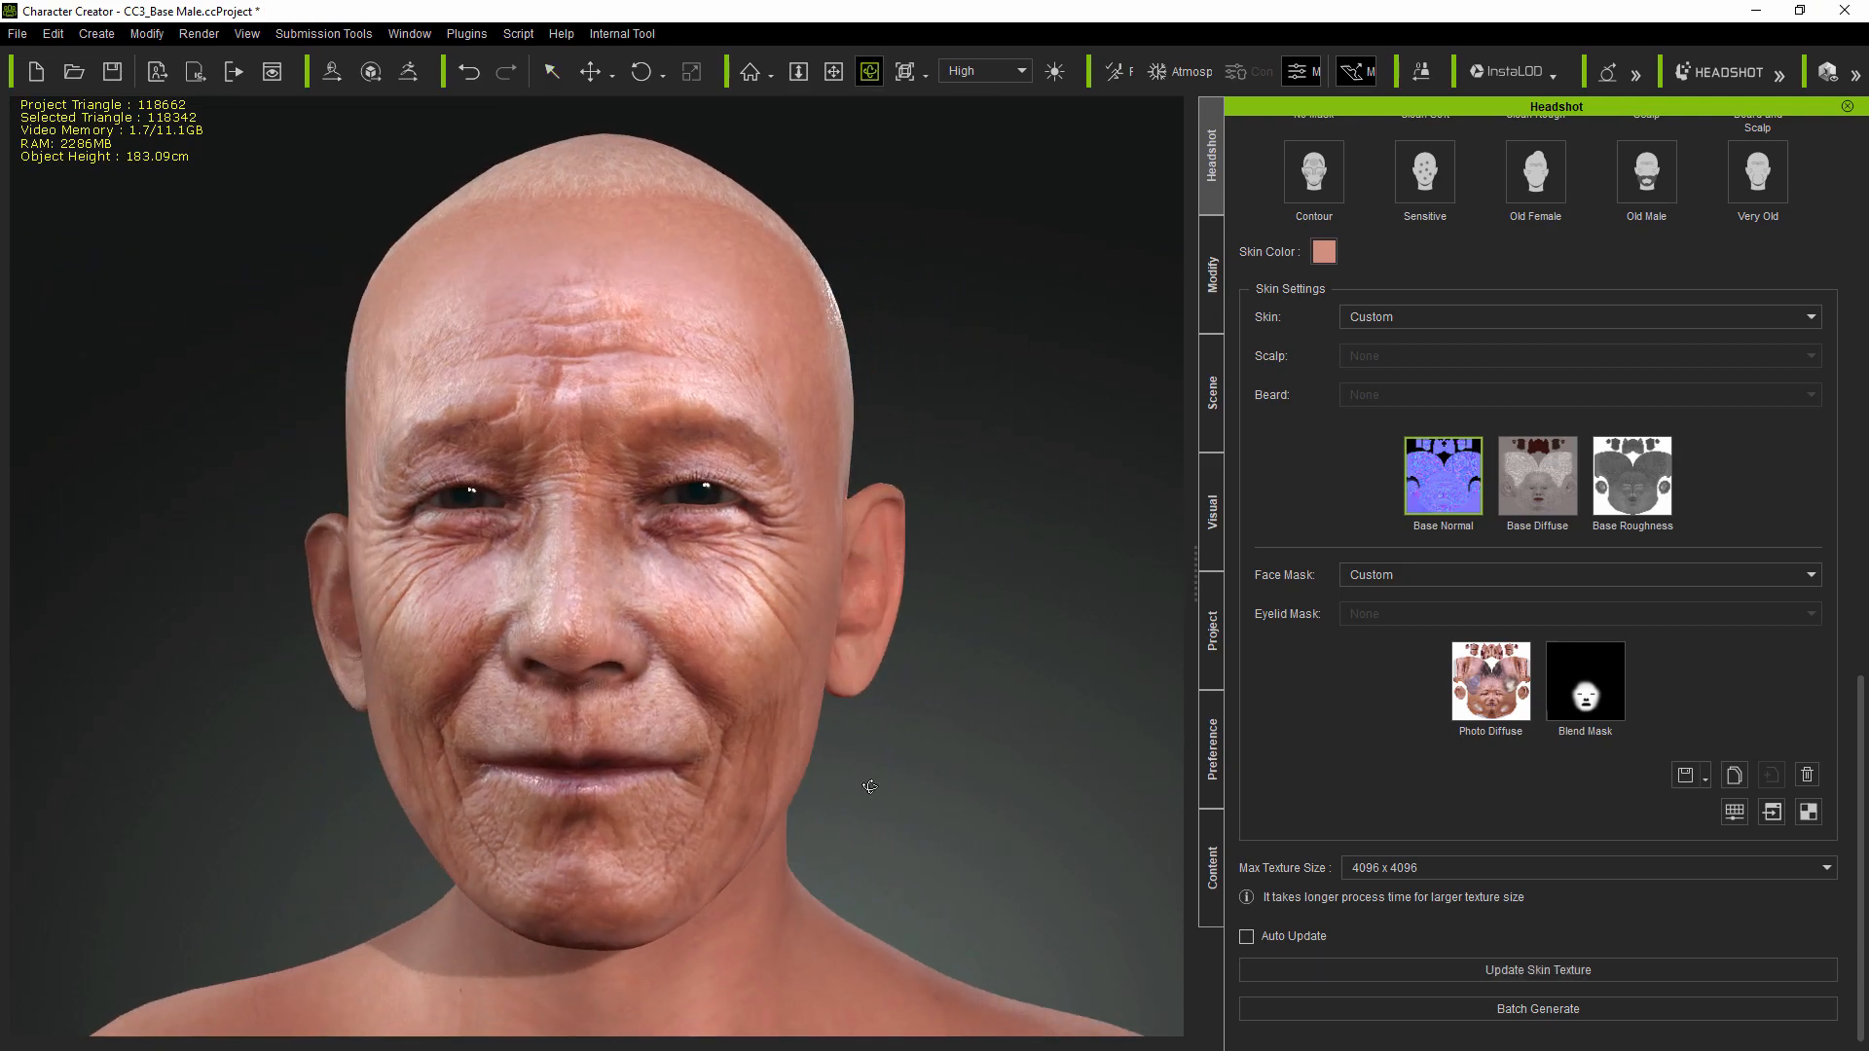
scroll(869, 786, "up", 3)
mouse_move(569, 835)
left_mouse_down()
mouse_move(794, 845)
mouse_move(569, 842)
left_mouse_up()
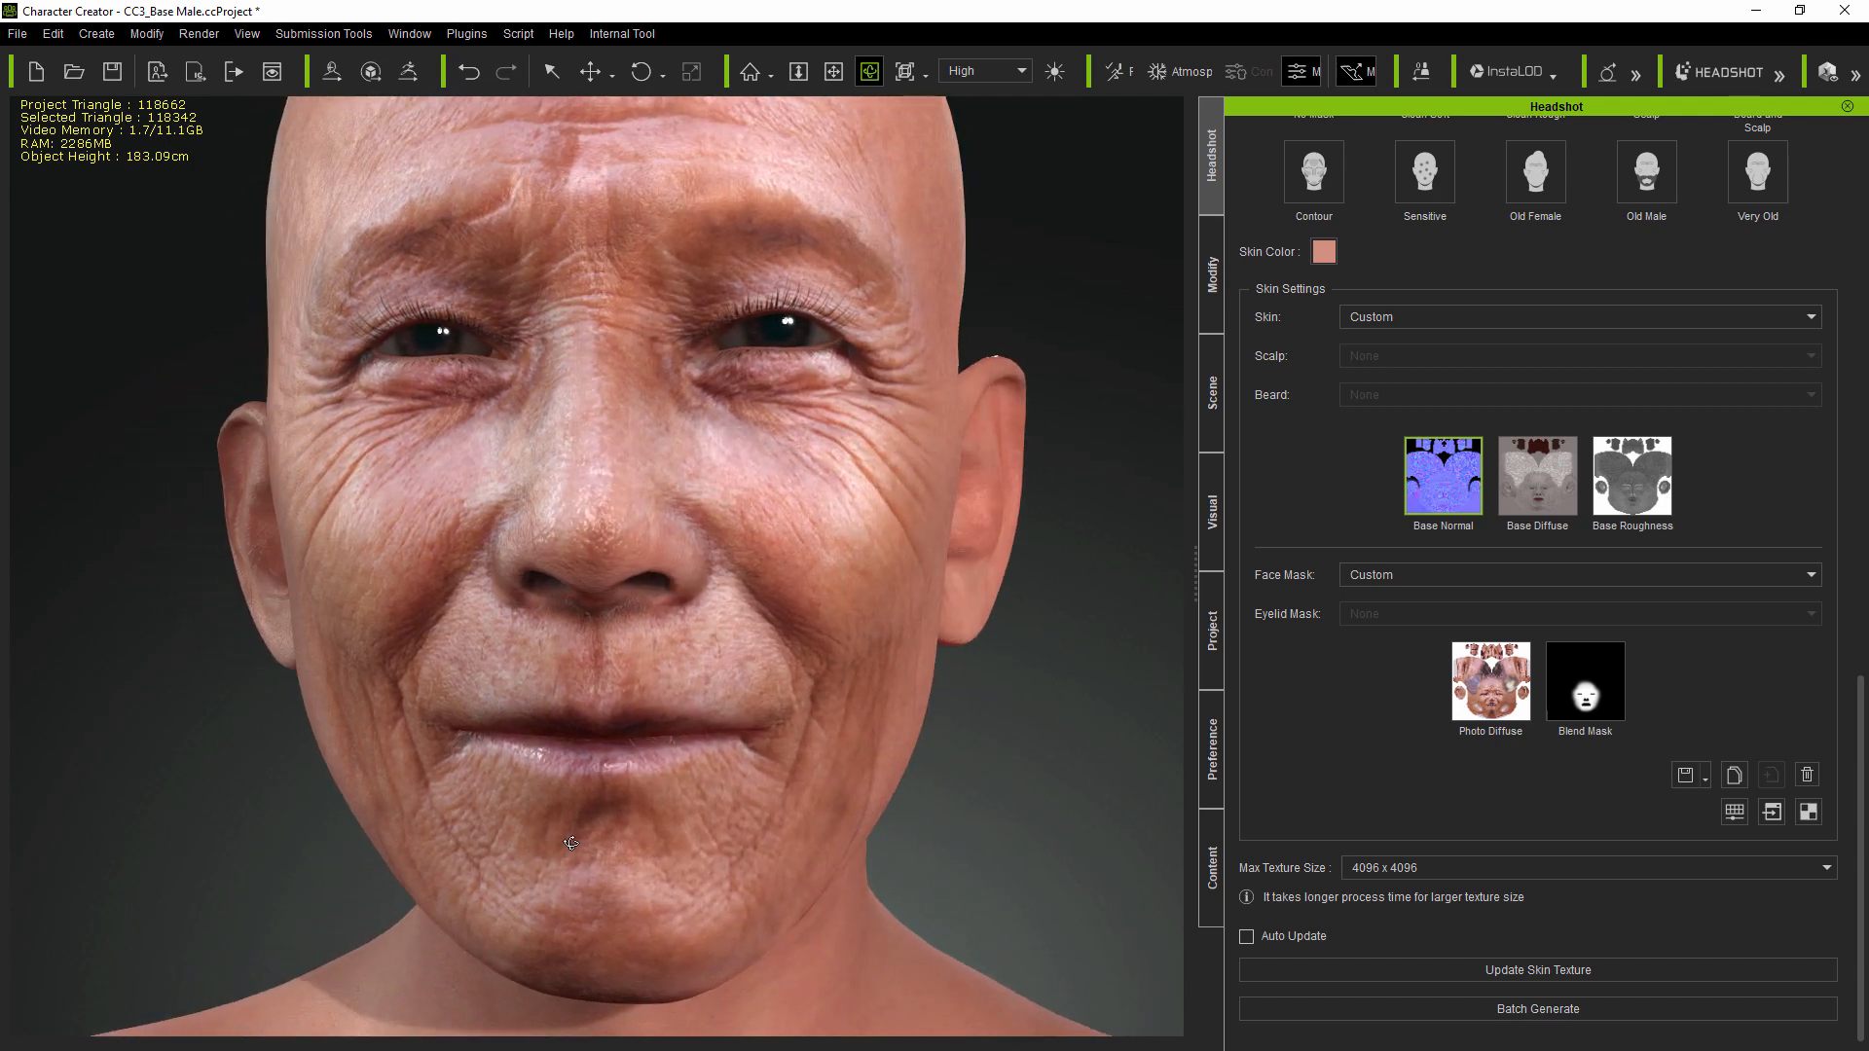
left_click(1505, 703)
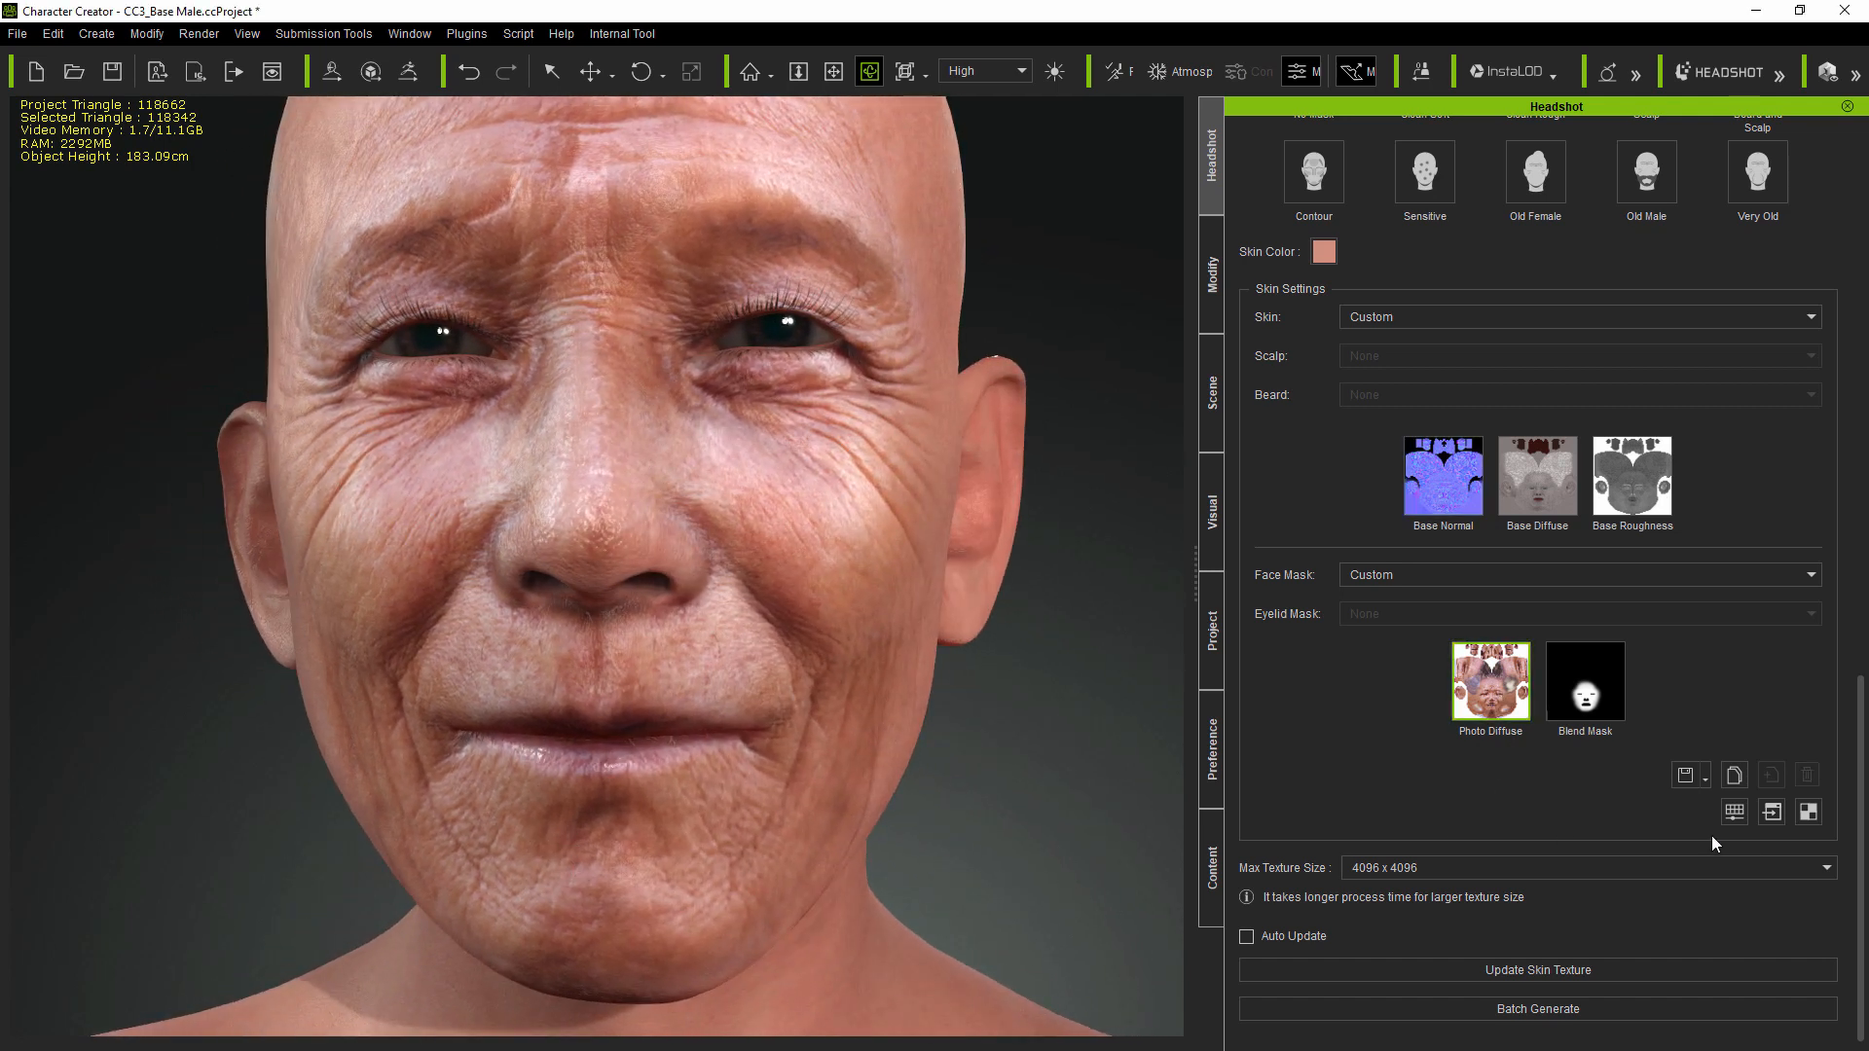
left_click(1772, 812)
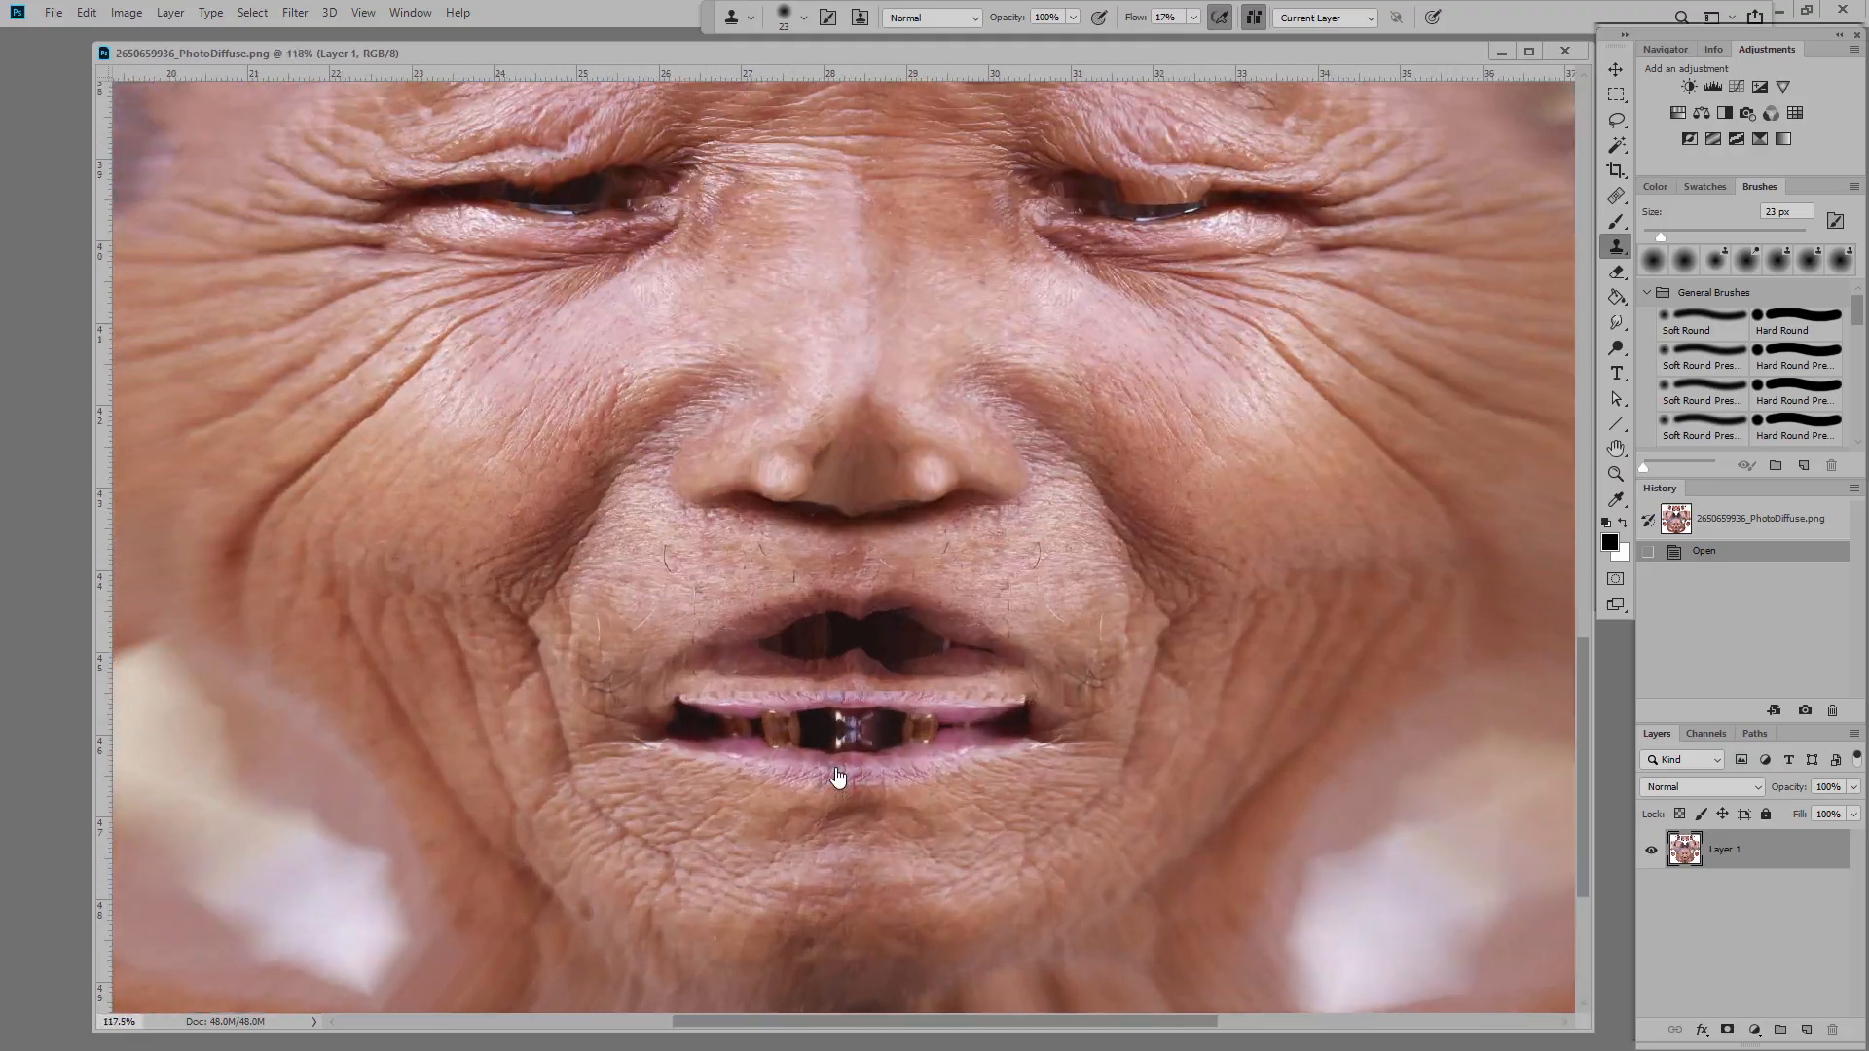
Step: Zoom into the mouth and clone-stamp the lower lip across the dark gap and teeth
scroll(834, 750, "up", 5, "alt")
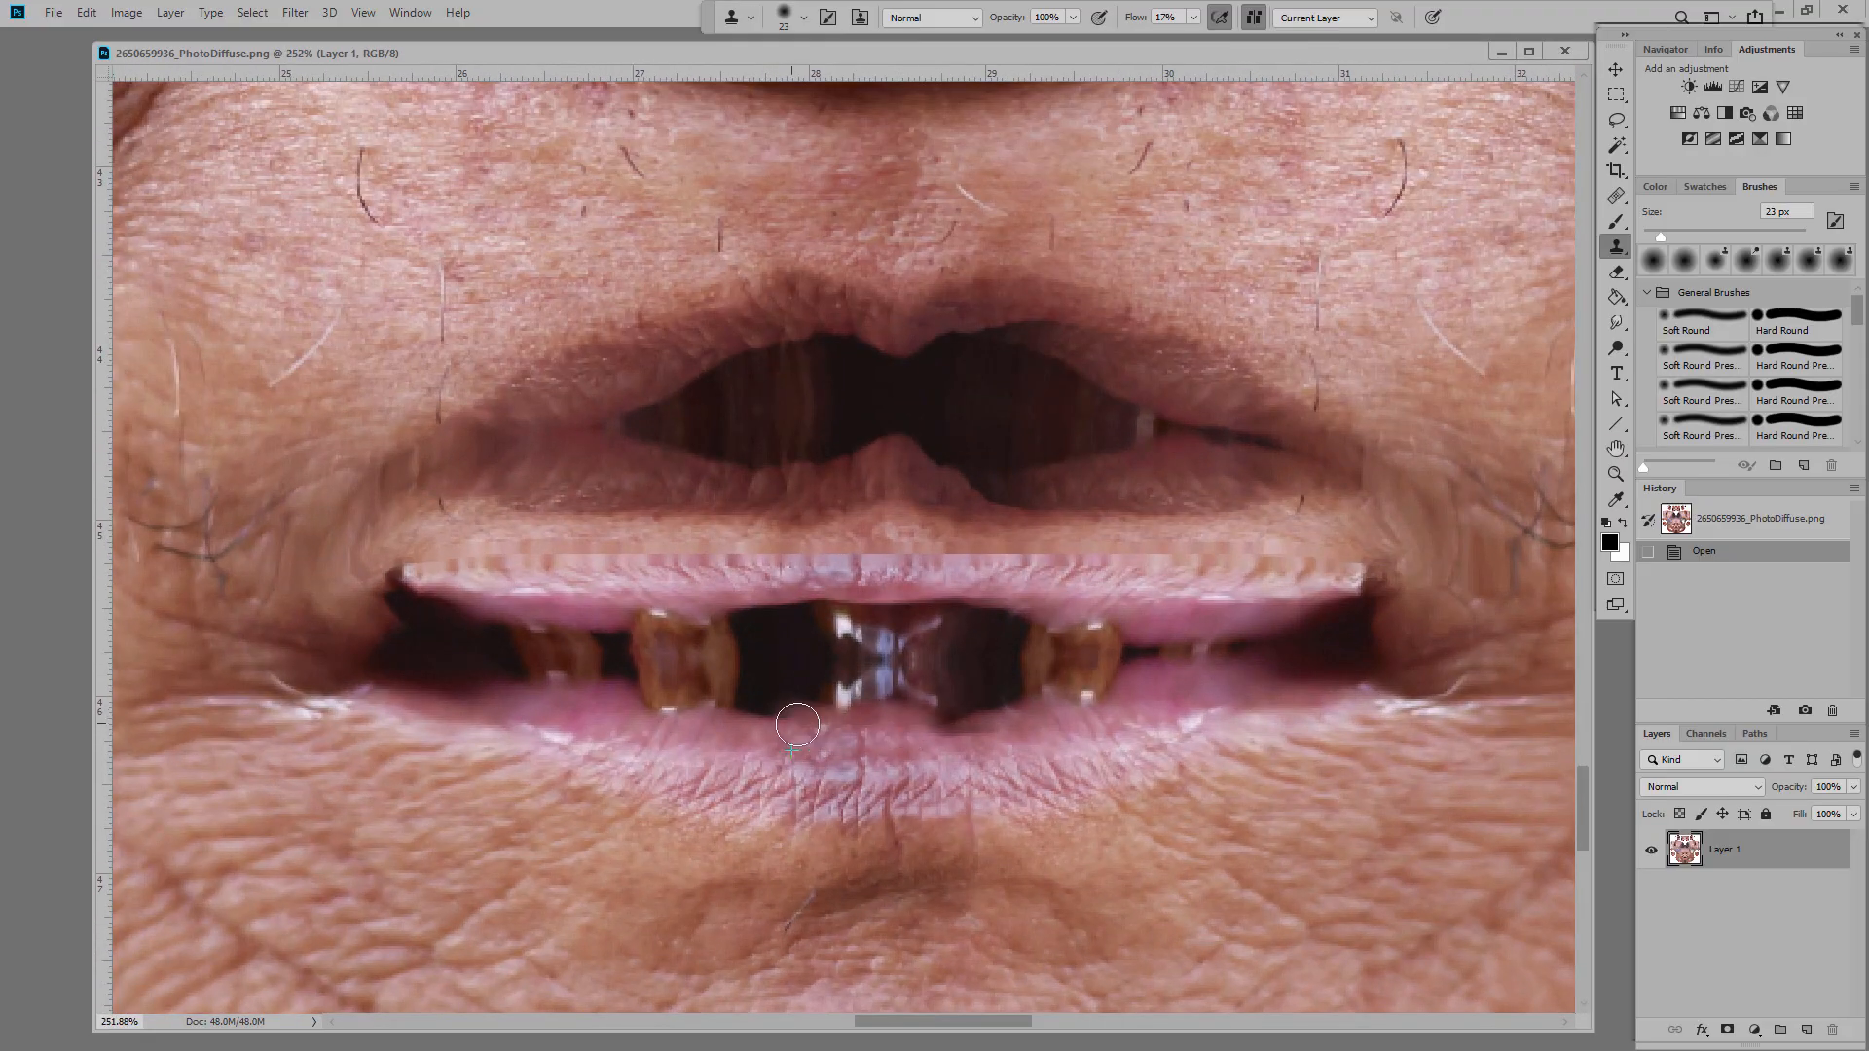
left_click_drag(798, 725, 723, 710)
mouse_move(970, 726)
left_mouse_down()
mouse_move(947, 714)
mouse_move(1022, 705)
left_mouse_up()
left_click_drag(697, 714, 663, 742)
mouse_move(771, 708)
left_mouse_down()
mouse_move(864, 717)
mouse_move(636, 701)
left_mouse_up()
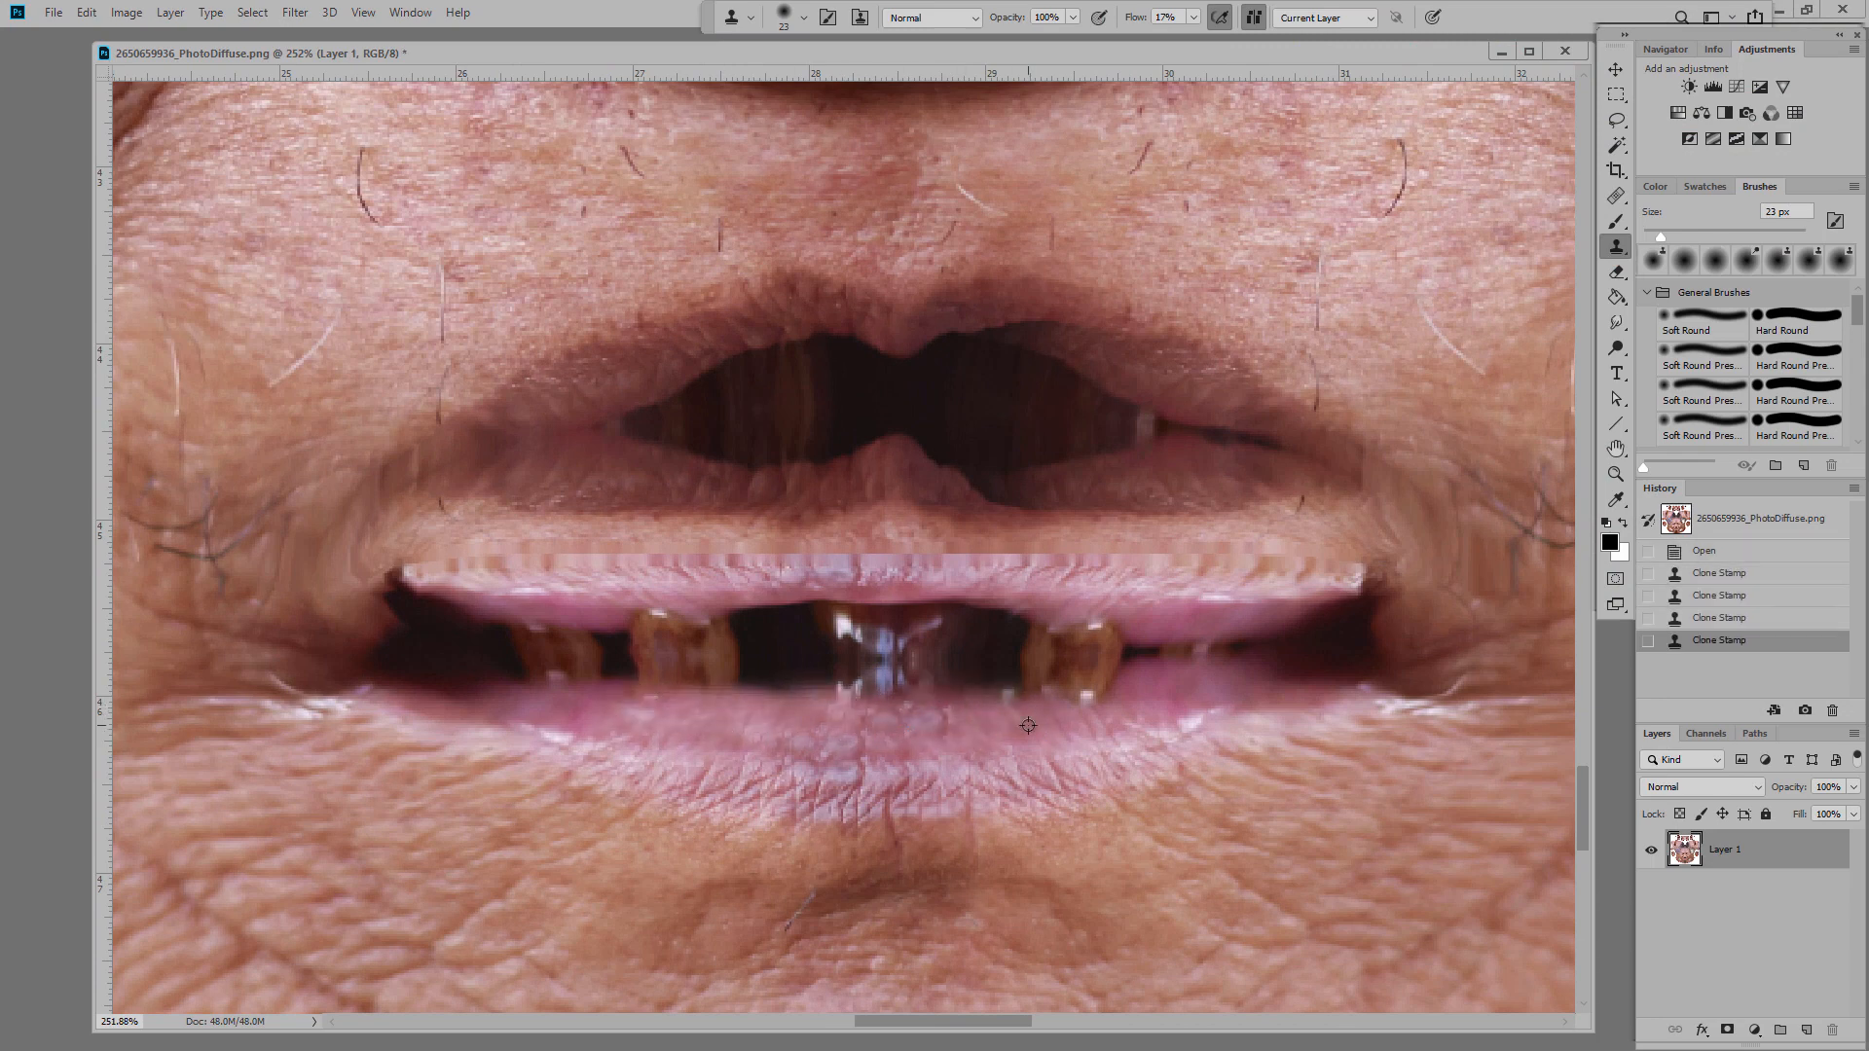
Step: Clone sampled lip skin to extend the left and right upper lip, closing the remaining gap
left_click(1028, 726, "alt")
left_click_drag(1021, 699, 1108, 691)
left_click(605, 360, "alt")
left_click_drag(651, 380, 617, 417)
mouse_move(769, 353)
left_mouse_down()
mouse_move(845, 345)
mouse_move(655, 418)
left_mouse_up()
left_click(876, 329, "alt")
left_click_drag(1007, 324, 942, 339)
left_click_drag(1034, 325, 1060, 331)
left_click(1170, 387, "alt")
mouse_move(1125, 400)
left_mouse_down()
mouse_move(1064, 367)
mouse_move(946, 354)
mouse_move(839, 371)
mouse_move(1043, 367)
mouse_move(922, 400)
mouse_move(984, 363)
mouse_move(815, 391)
mouse_move(871, 402)
left_mouse_up()
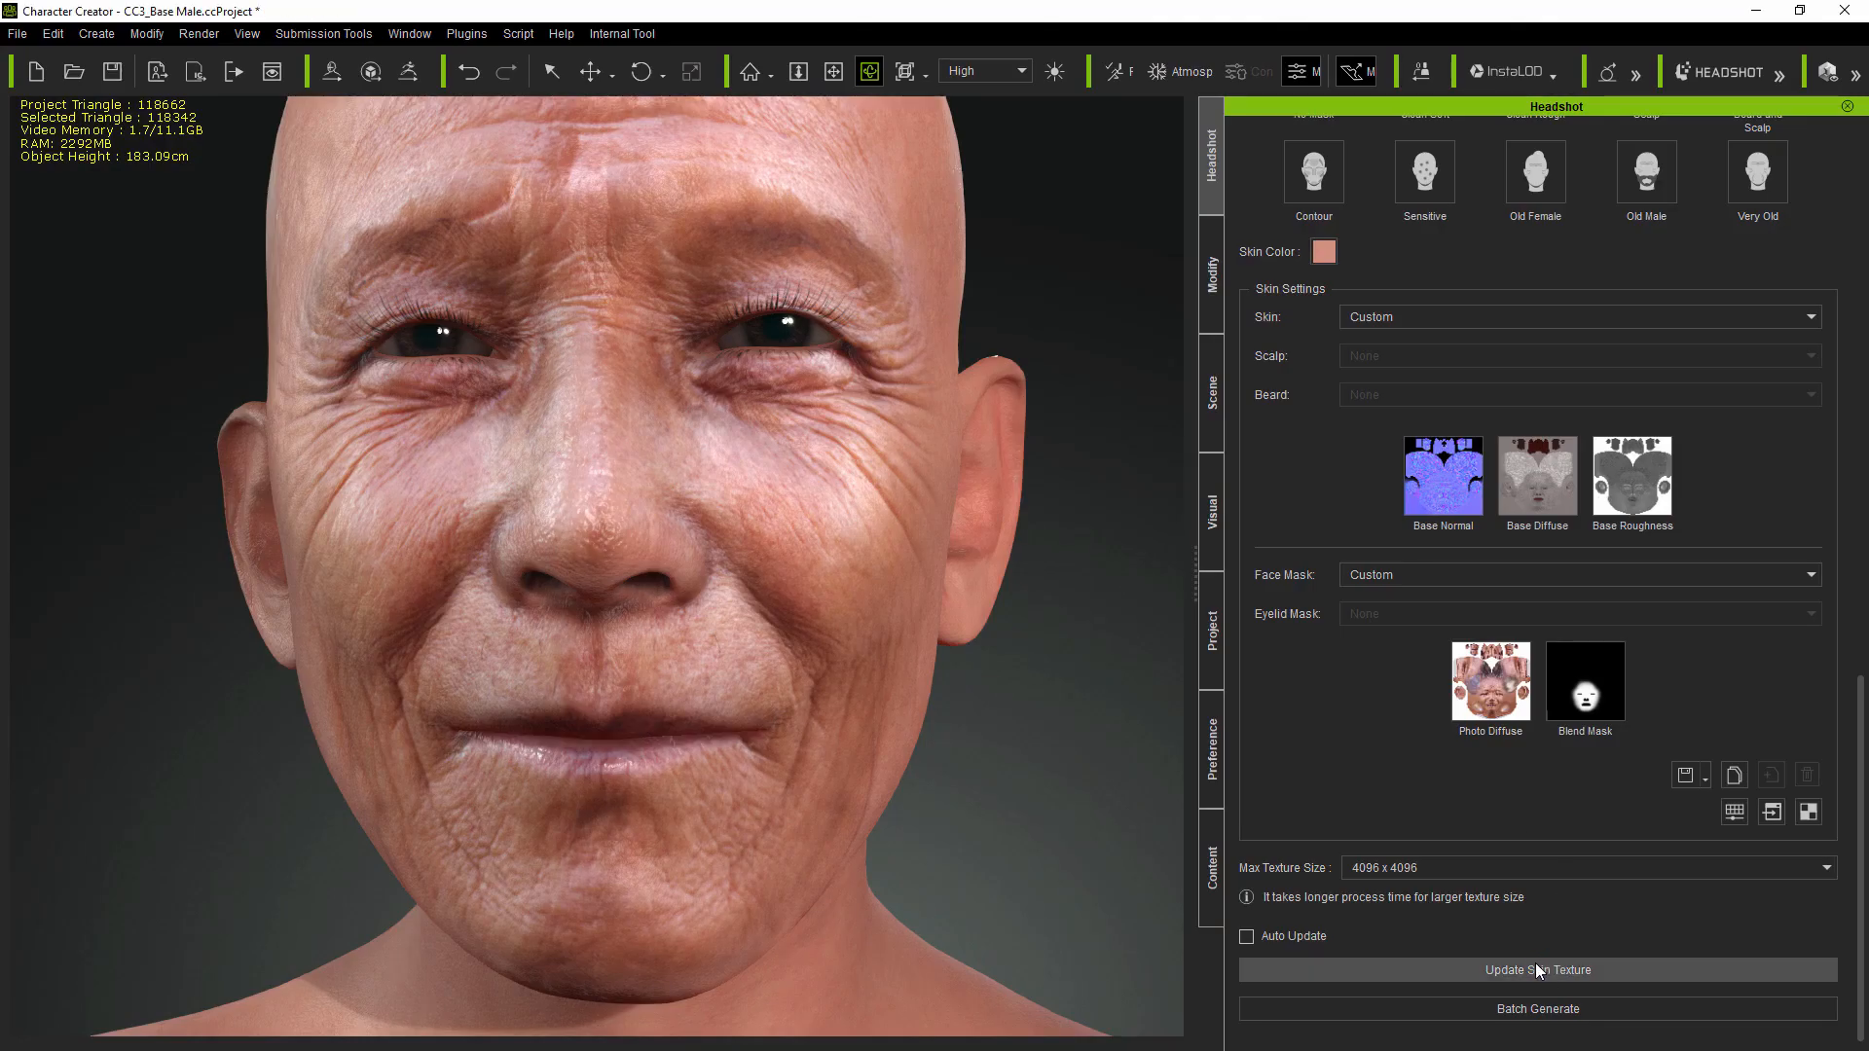
Step: Orbit to the head's right profile and zoom to check the closed lips
mouse_move(836, 776)
left_mouse_down()
mouse_move(1339, 786)
mouse_move(851, 776)
left_mouse_up()
scroll(633, 622, "down", 5)
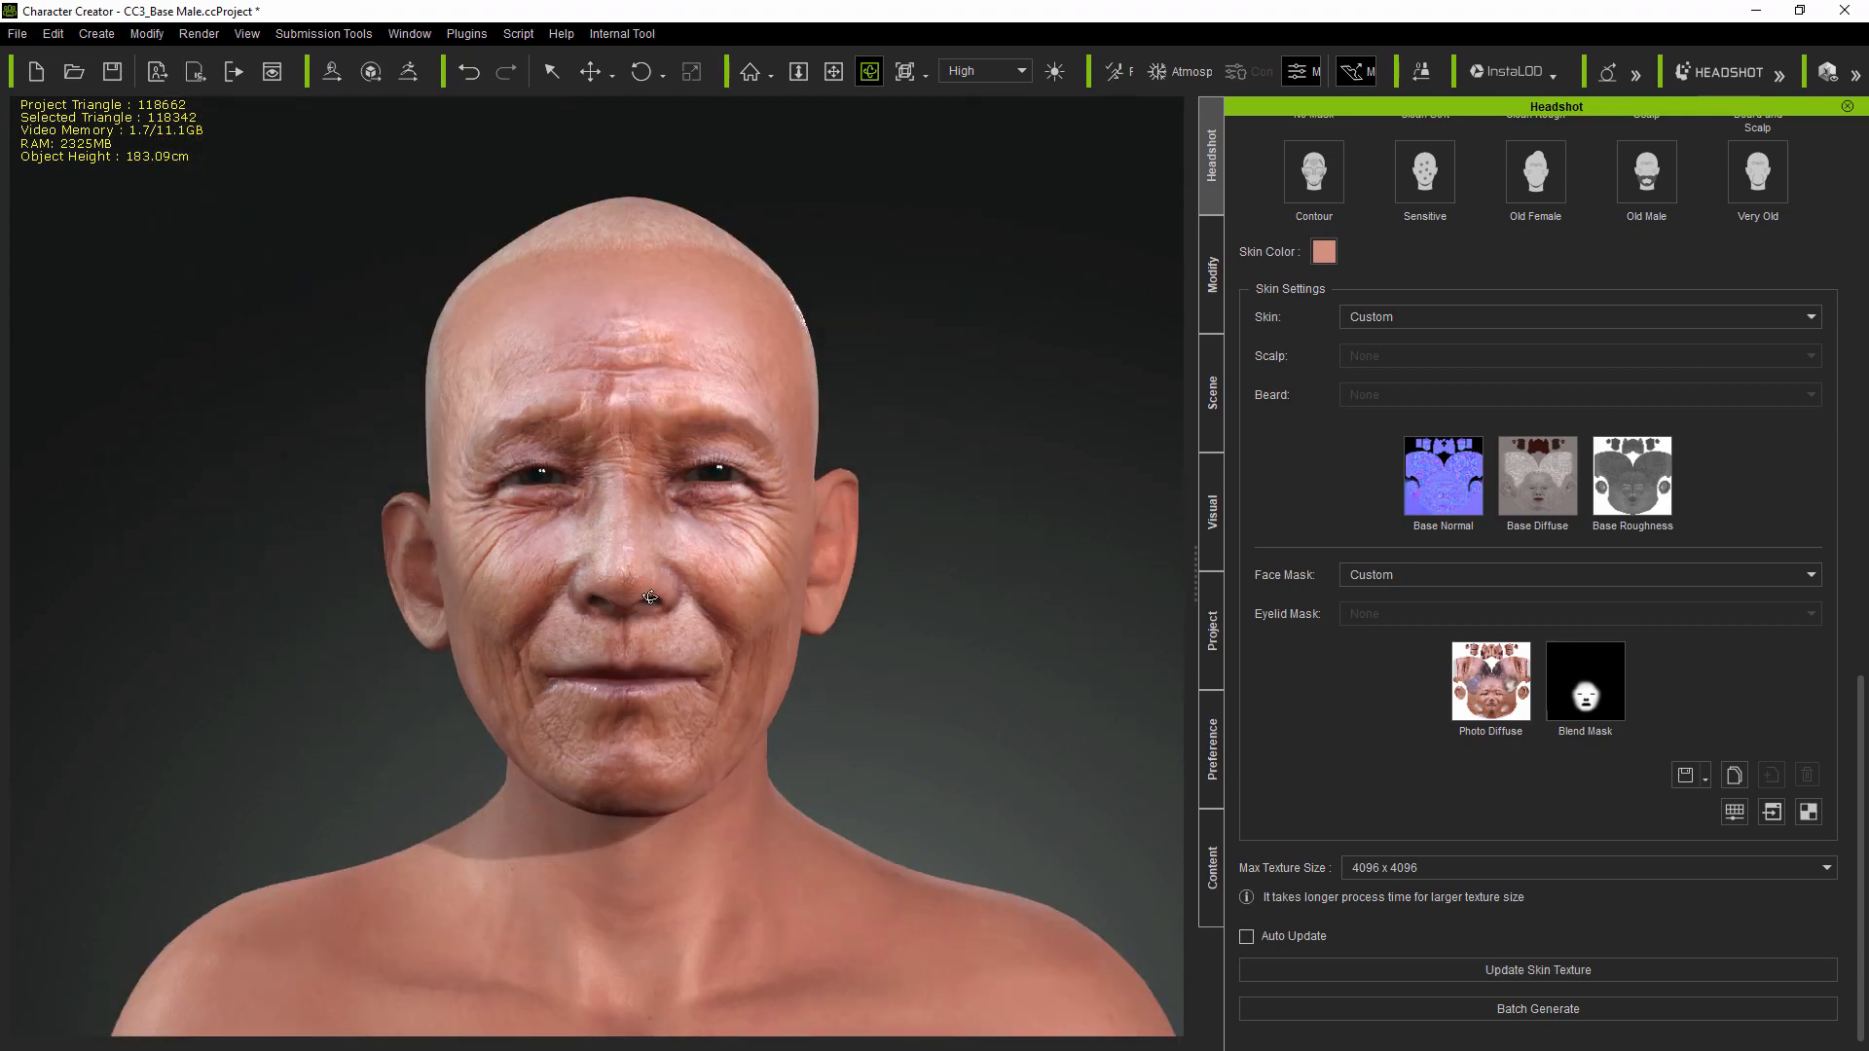
scroll(644, 623, "up", 5)
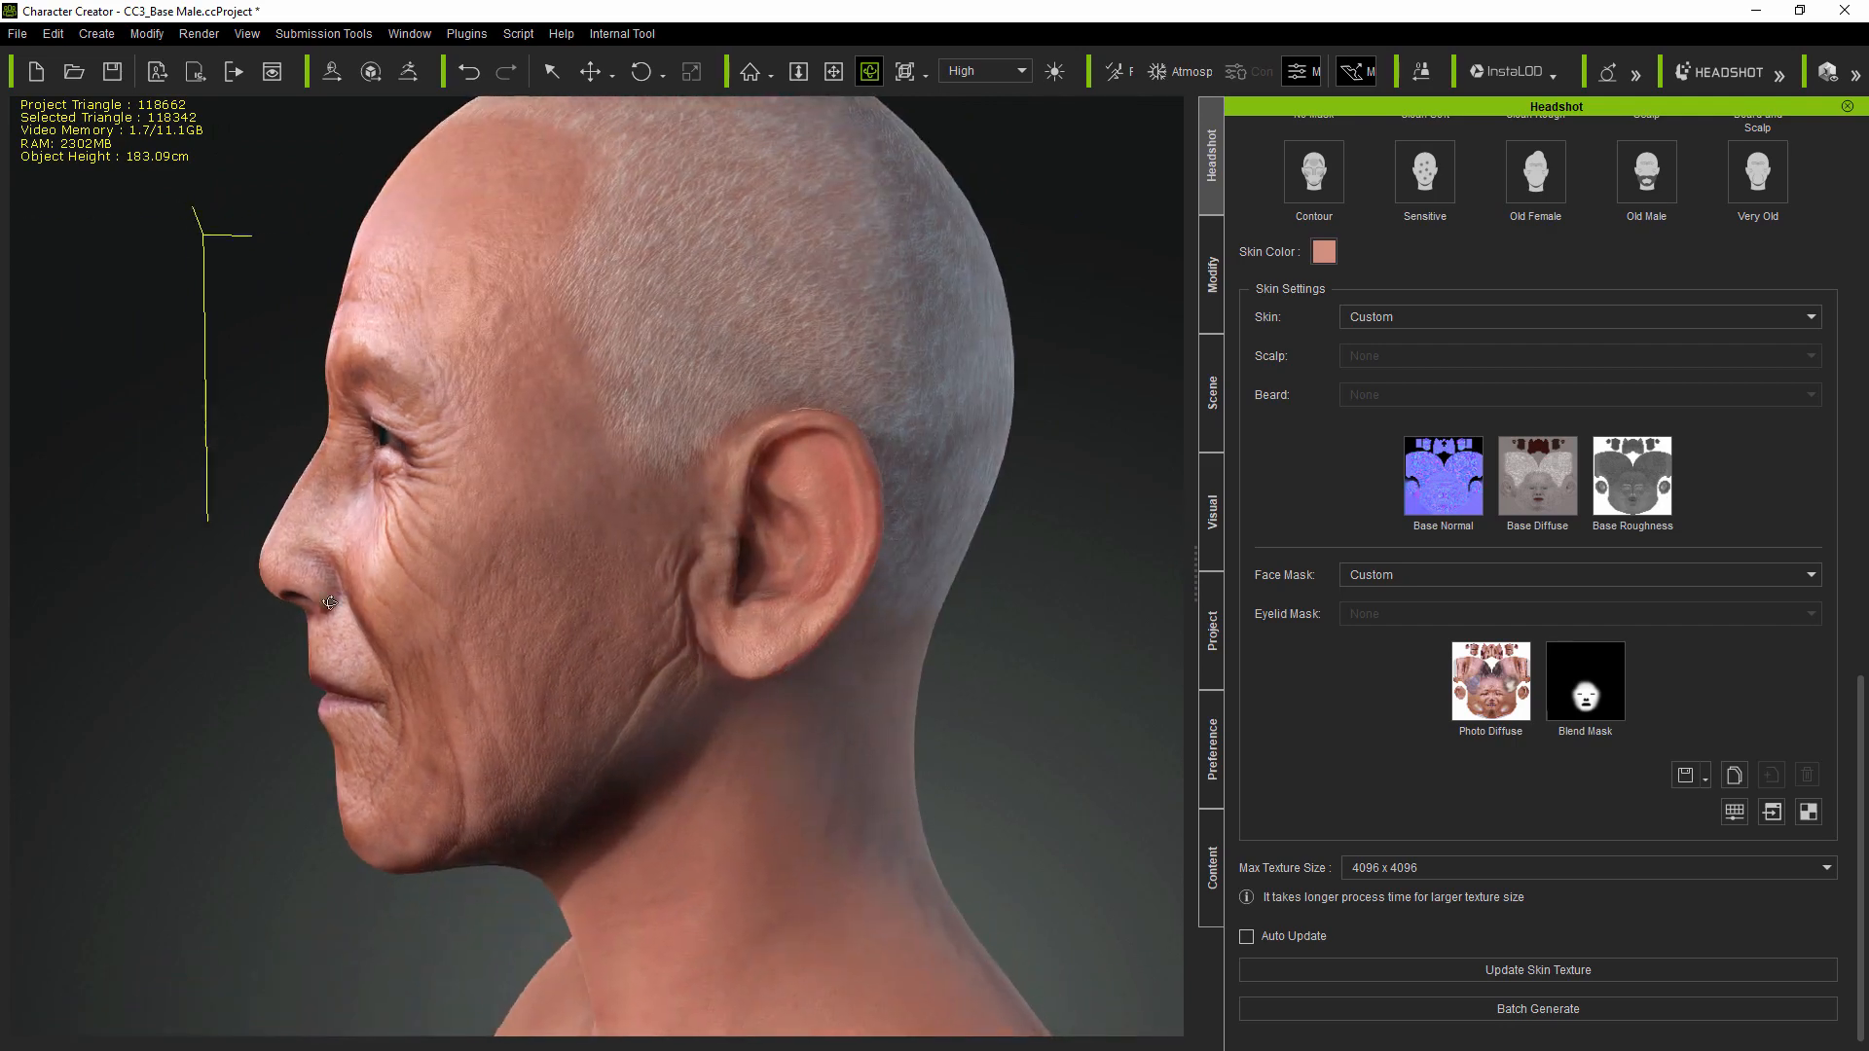